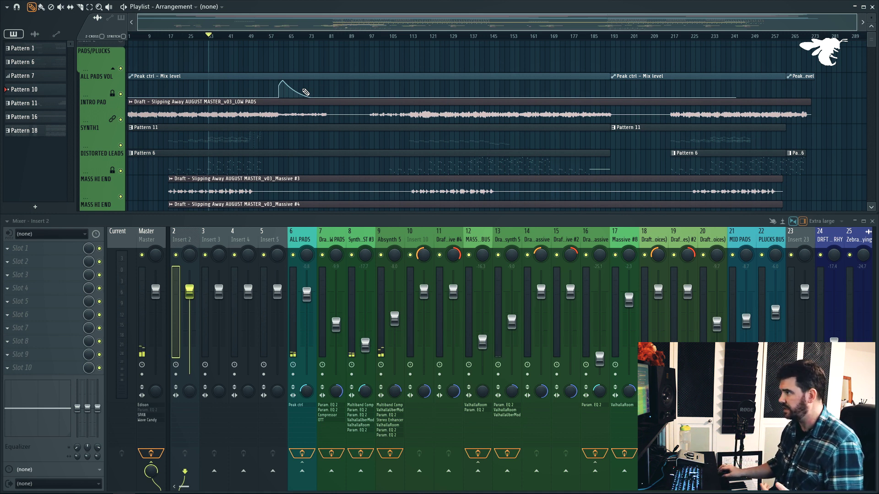
# - Look through the playlist's track groups, from Tempo and PADS/PLUCKS down through DRUMS, FX and SUB/MIDS
pyautogui.scroll(2, 306, 92)
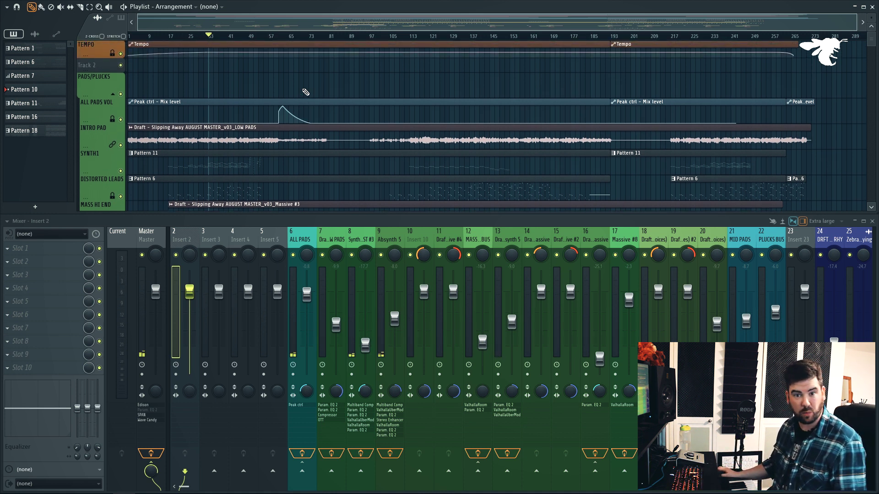
pyautogui.scroll(-4, 305, 92)
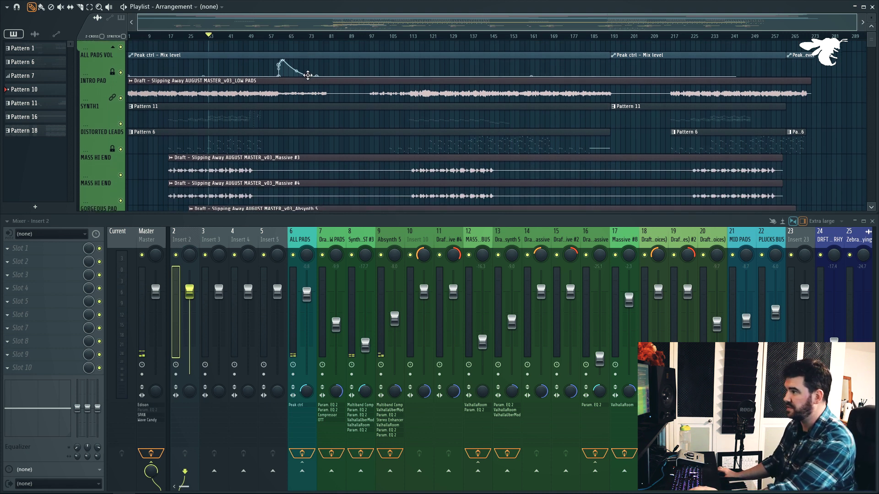
pyautogui.scroll(-7, 274, 94)
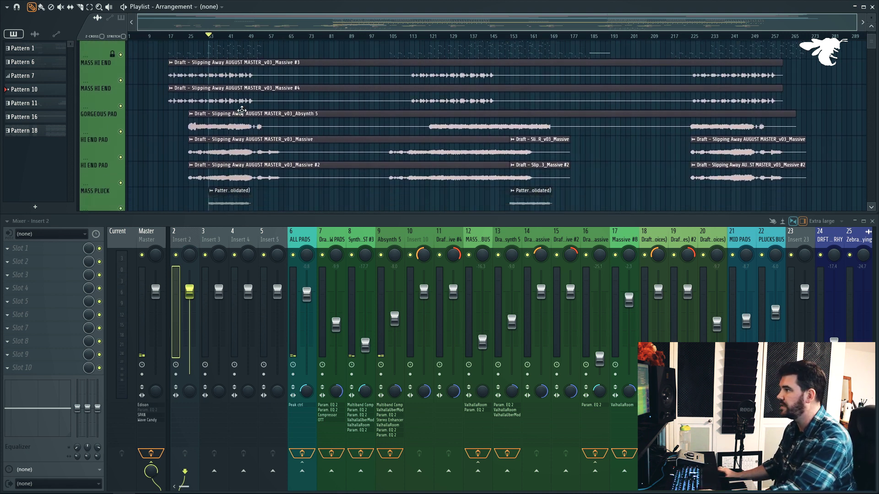
pyautogui.scroll(8, 230, 110)
pyautogui.scroll(-15, 231, 109)
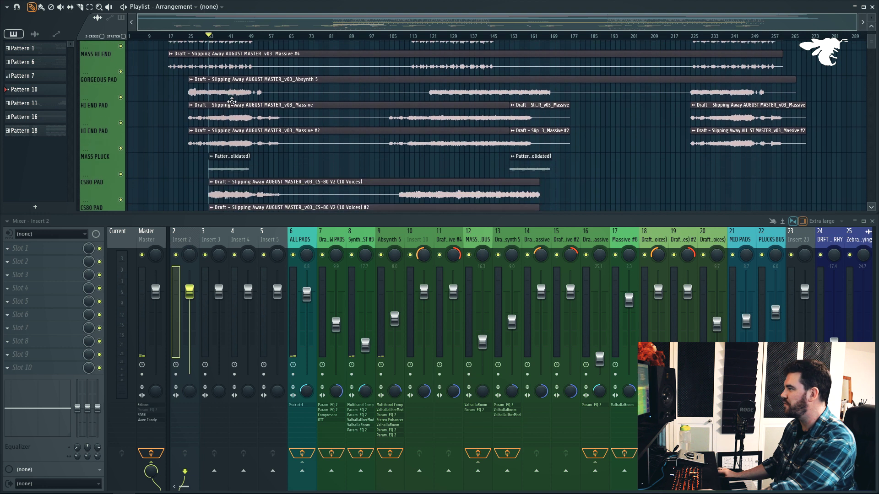
pyautogui.scroll(-1, 242, 92)
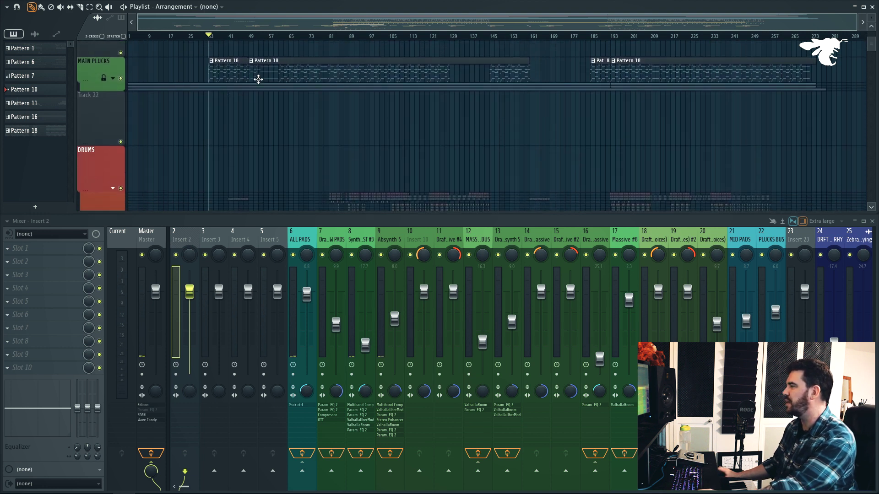
pyautogui.scroll(-4, 258, 79)
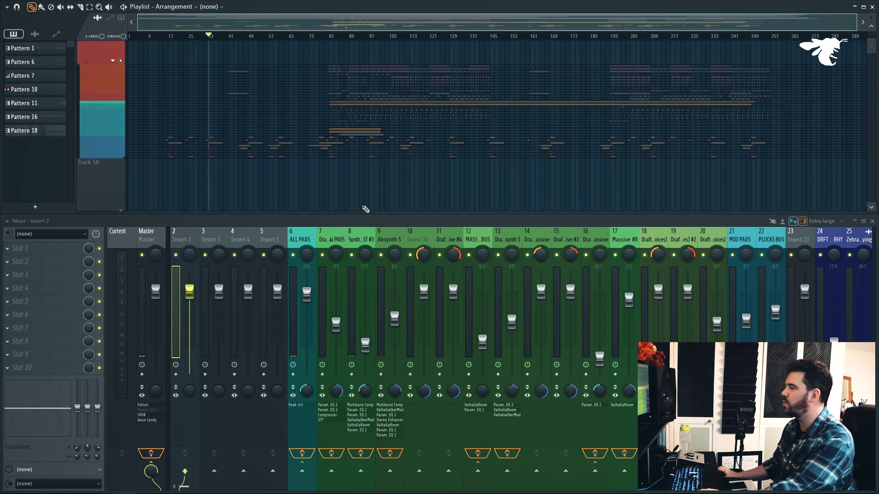
pyautogui.scroll(-4, 424, 115)
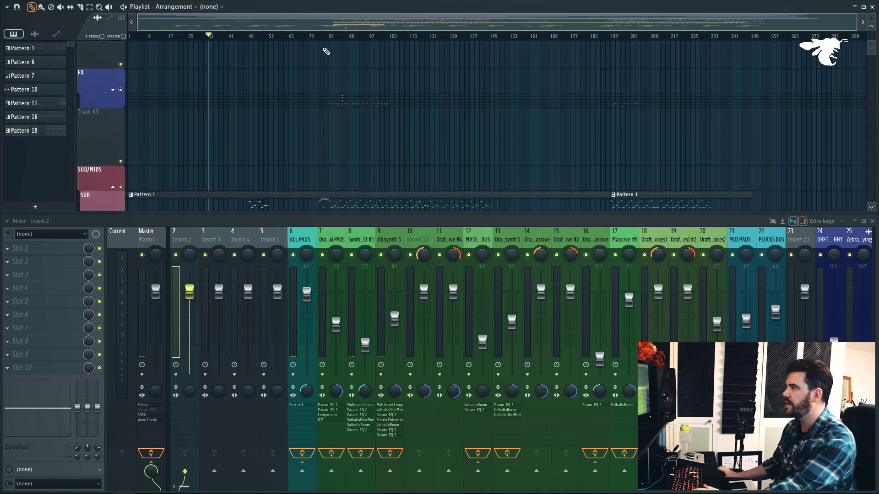
pyautogui.scroll(-3, 328, 73)
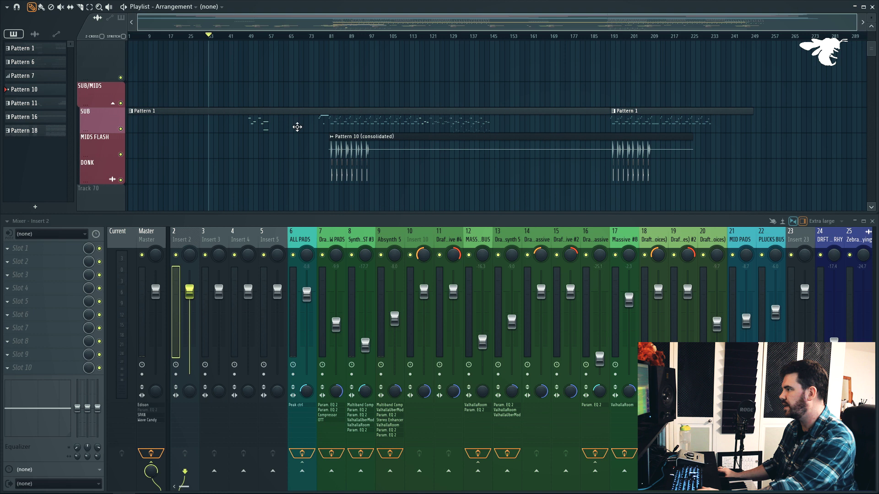
pyautogui.scroll(-7, 329, 119)
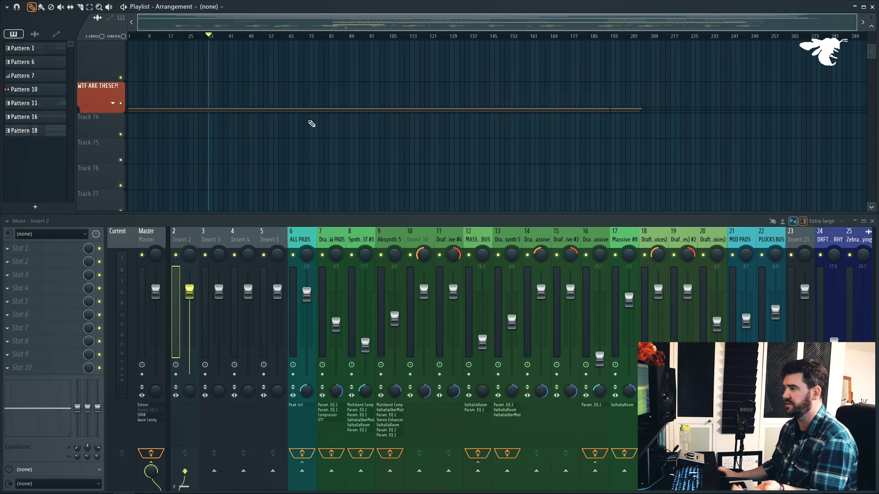
pyautogui.scroll(20, 318, 117)
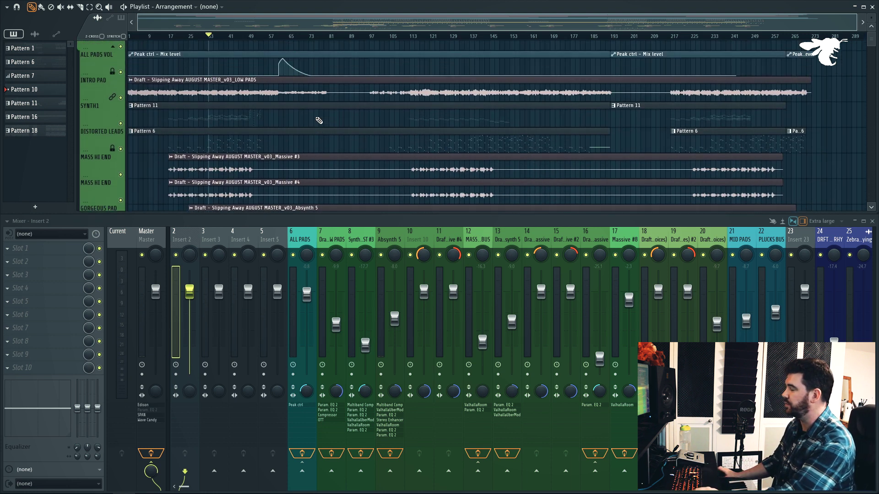
pyautogui.scroll(3, 319, 121)
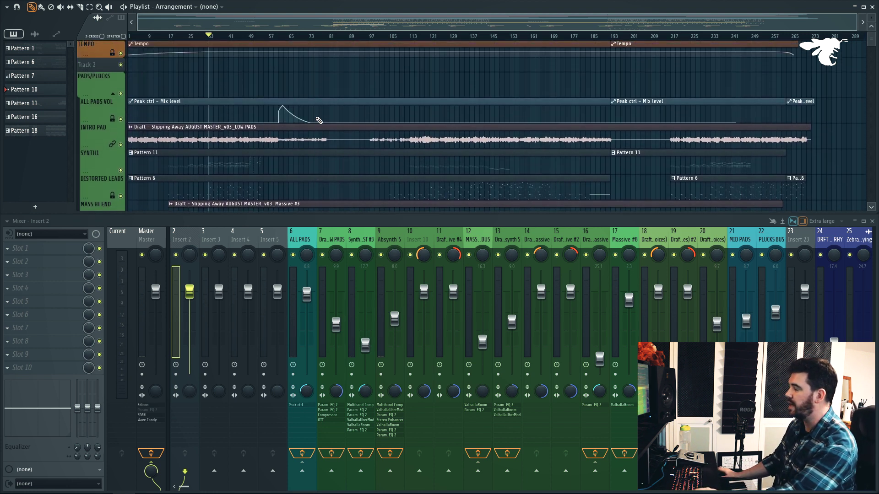
# - Mute everything except the PADS/PLUCKS header, ALL PADS VOL and INTRO PAD tracks, and return the playhead to the song start
pyautogui.rightClick(121, 95)
pyautogui.click(121, 119)
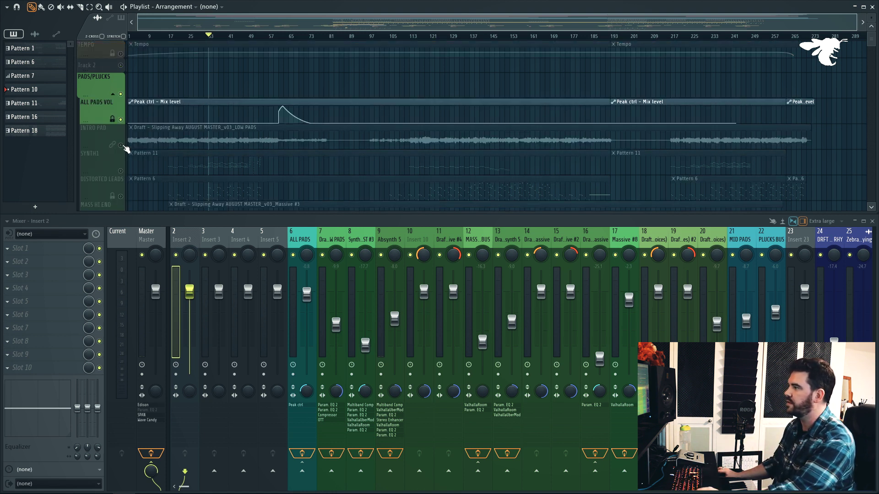
pyautogui.click(121, 145)
pyautogui.moveTo(187, 35); pyautogui.dragTo(82, 35)
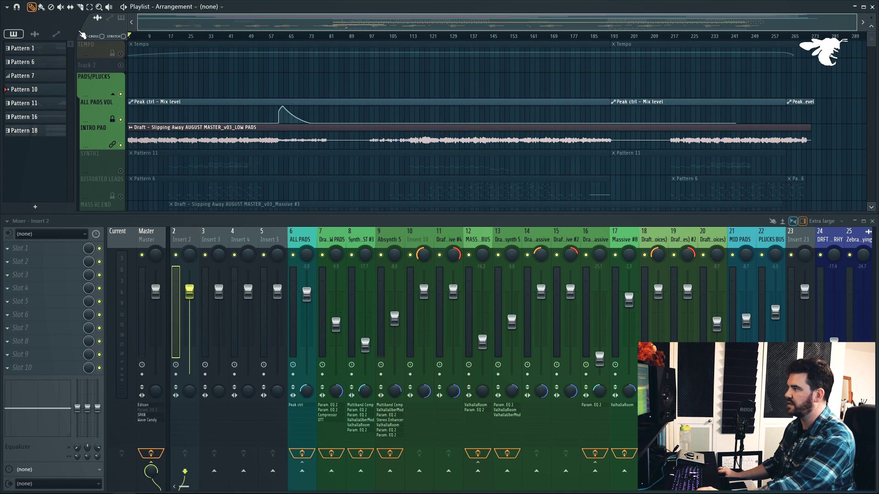
# - Select the LOW PADS clip on the INTRO PAD track and audition it from the song start
pyautogui.click(154, 143)
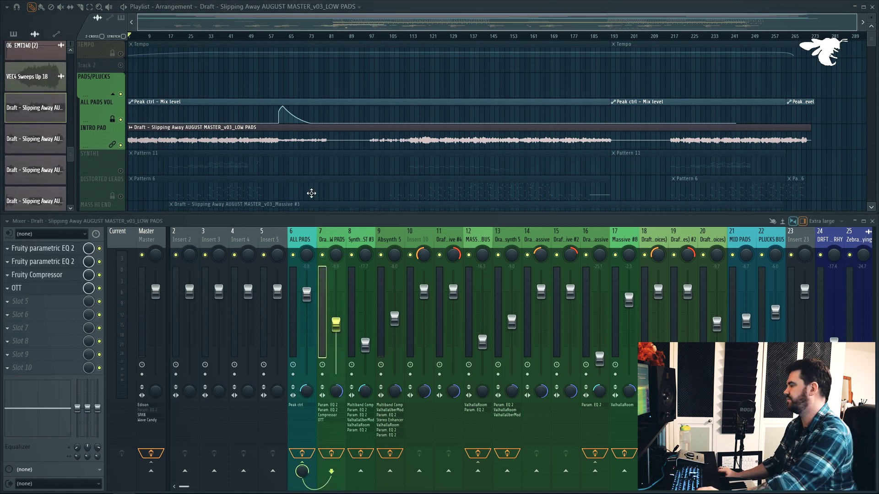
pyautogui.scroll(5, 218, 98)
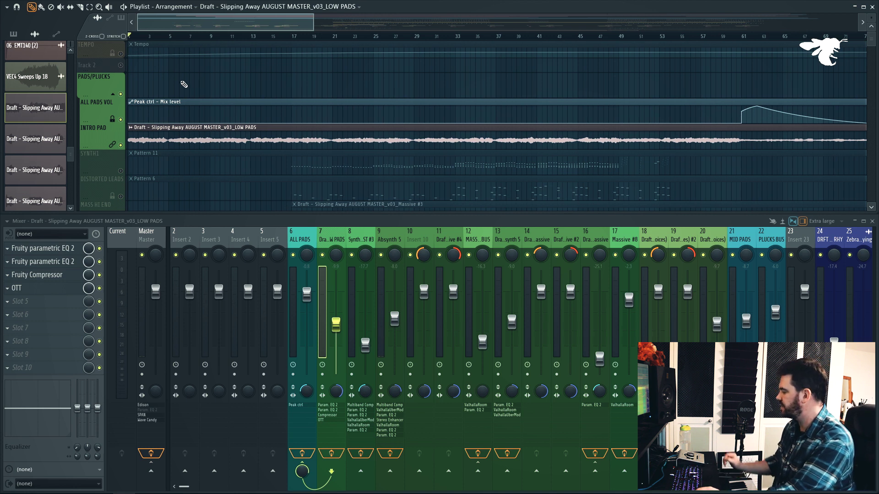
pyautogui.press('space')
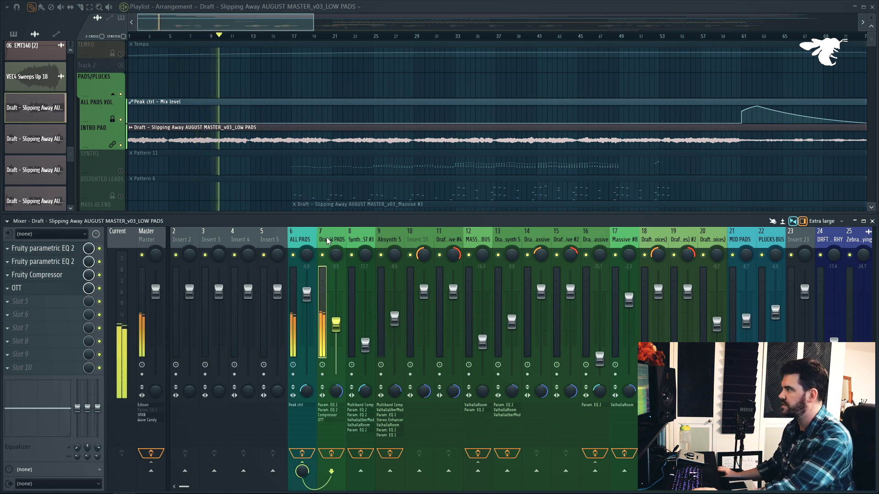
pyautogui.press('space')
pyautogui.scroll(-1, 293, 94)
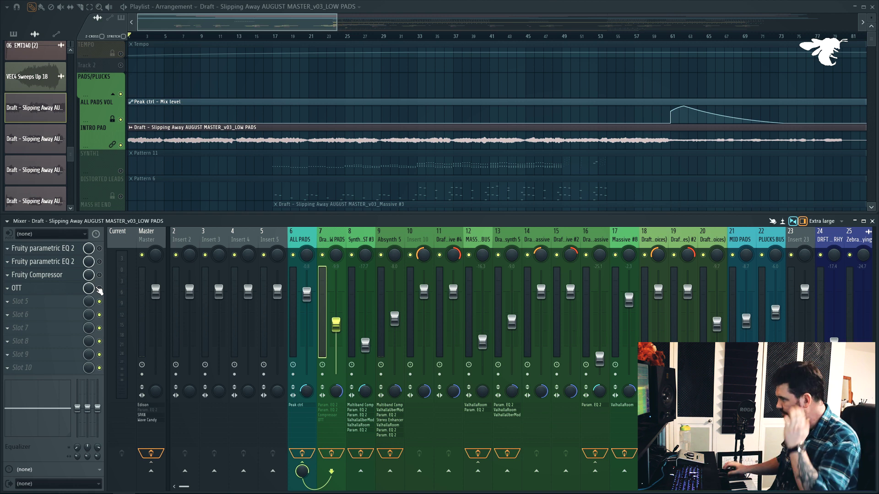
# - Select the ALL PADS mixer bus and examine the Mix level automation alongside the intro pad clip
pyautogui.click(306, 246)
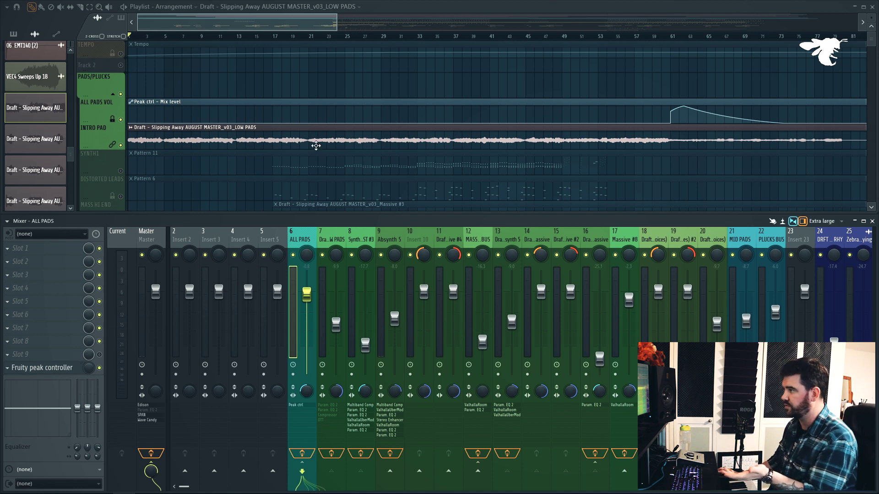
pyautogui.scroll(-1, 494, 94)
pyautogui.scroll(-3, 563, 101)
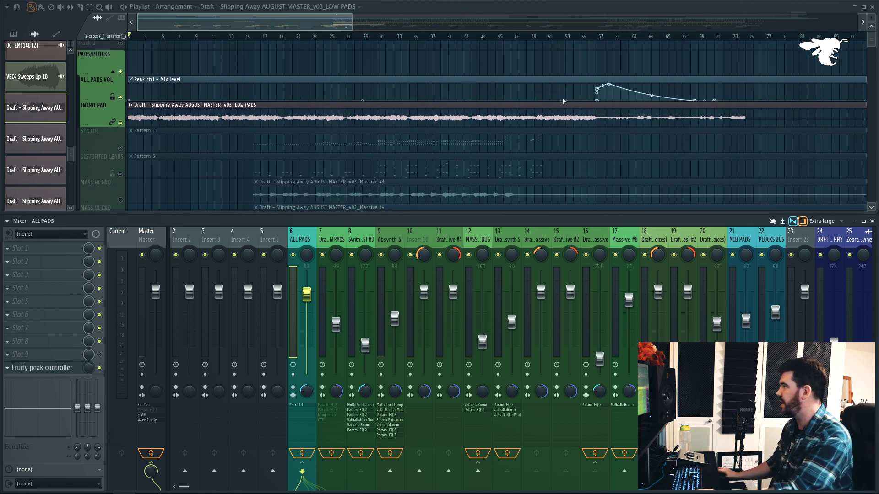
pyautogui.scroll(4, 159, 46)
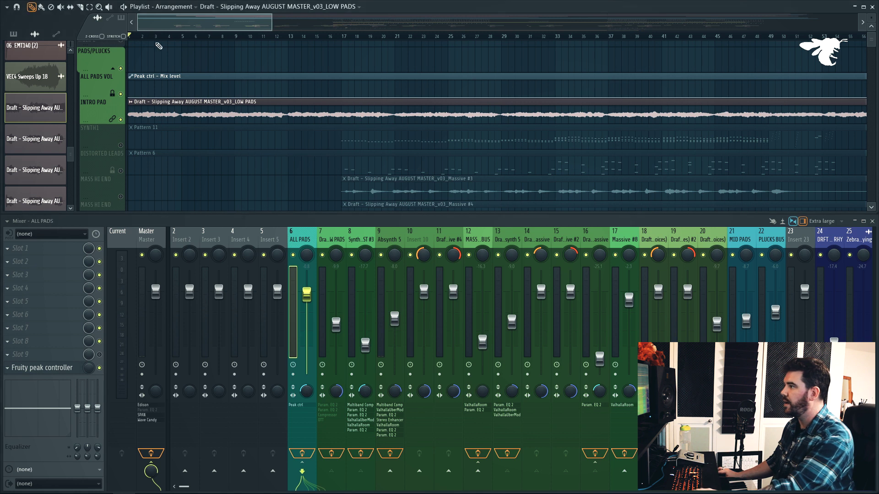
pyautogui.moveTo(871, 19); pyautogui.dragTo(871, 11)
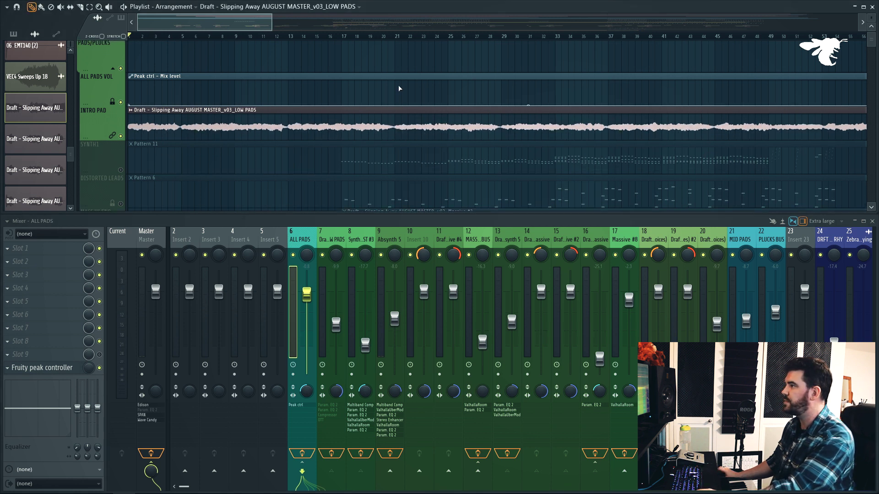
pyautogui.scroll(1, 393, 88)
pyautogui.moveTo(198, 25); pyautogui.dragTo(170, 30)
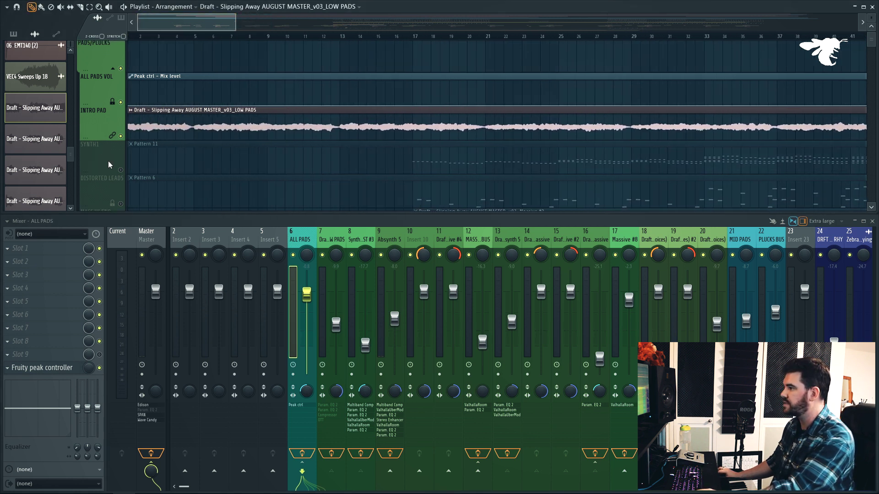
# - Select the LOW PADS mixer channel, inspect the settings of its OTT effect and close the plugin window
pyautogui.click(337, 240)
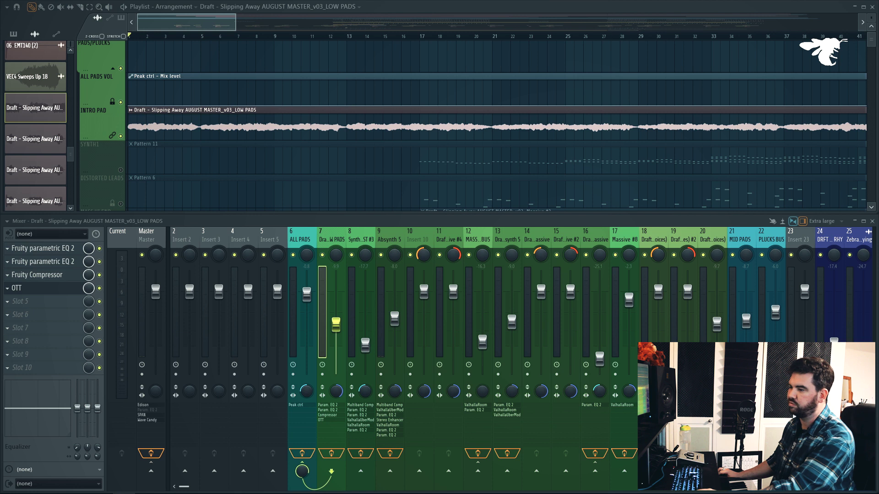
pyautogui.click(27, 287)
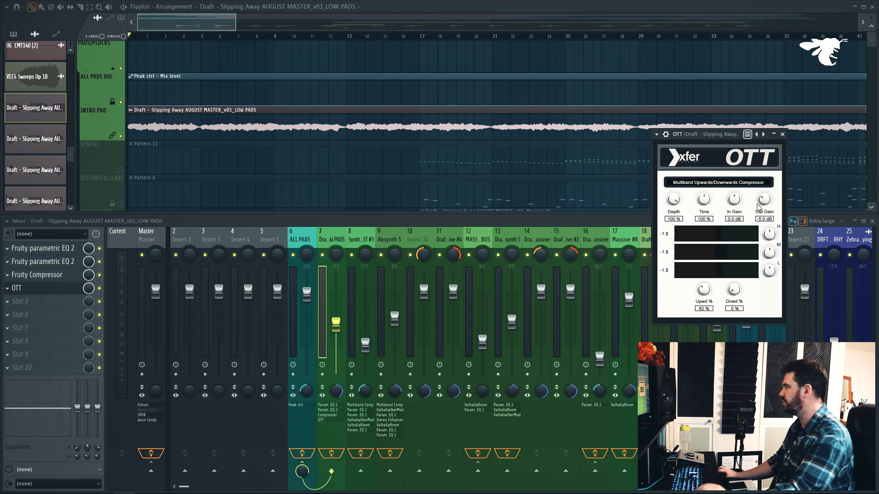
pyautogui.click(782, 134)
# - Audition the intro pad with the LOW PADS channel's effects active, and stop playback
pyautogui.press('space')
pyautogui.keyDown('ctrl'); pyautogui.scroll(-4, 299, 62); pyautogui.keyUp('ctrl')
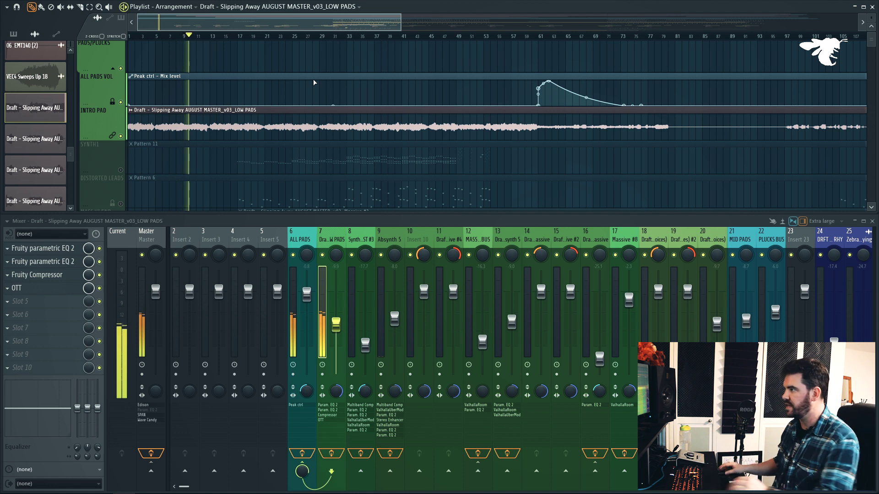
pyautogui.scroll(2, 314, 82)
pyautogui.press('space')
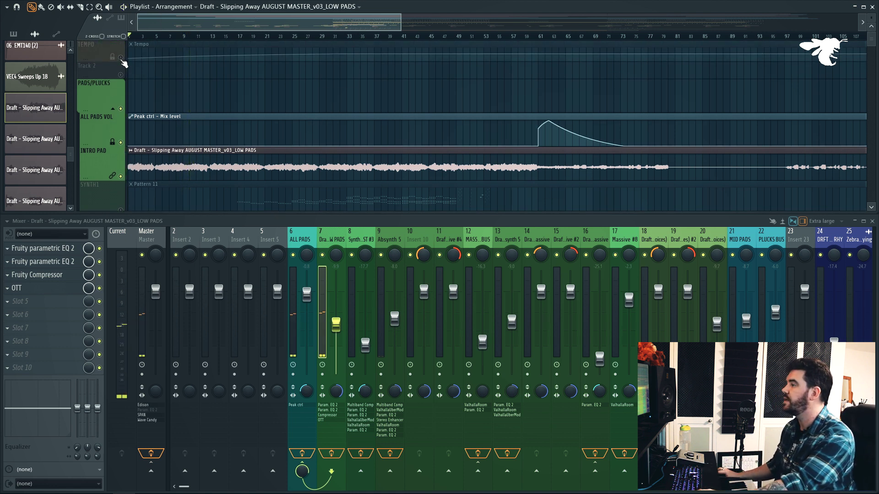
# - Unmute the Tempo track and audition the intro pad with the tempo automation
pyautogui.scroll(-4, 234, 97)
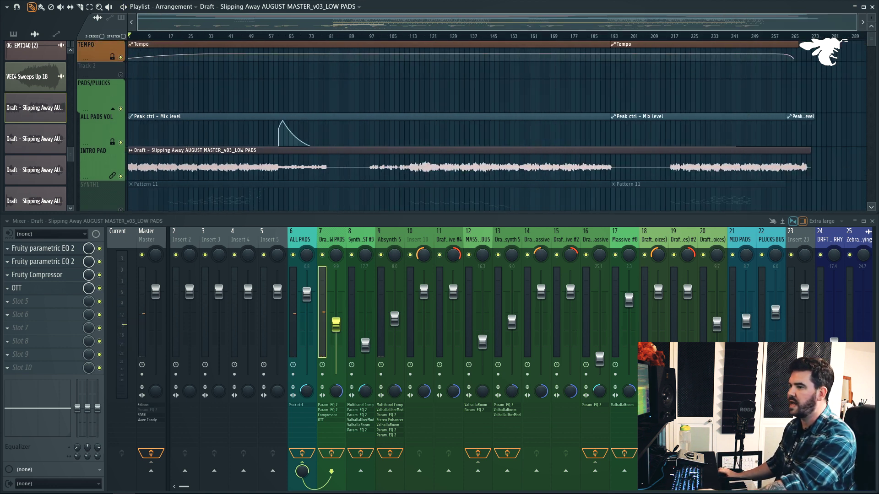
pyautogui.press('space')
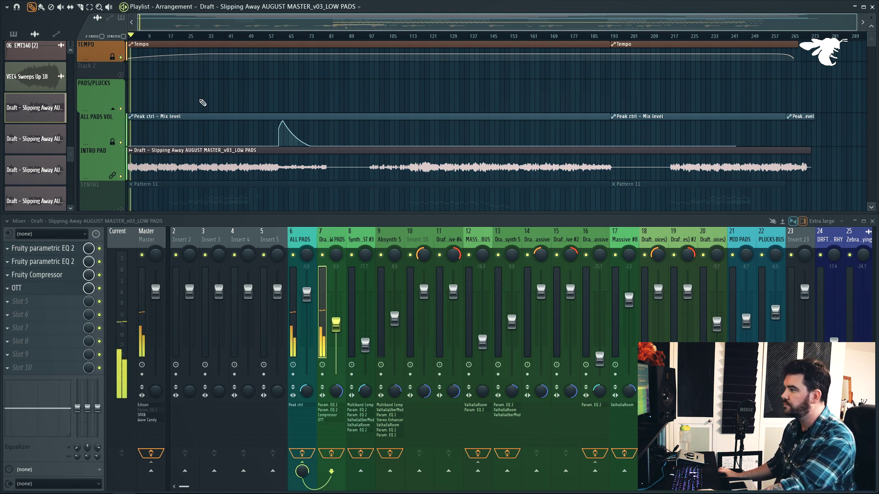
pyautogui.press('space')
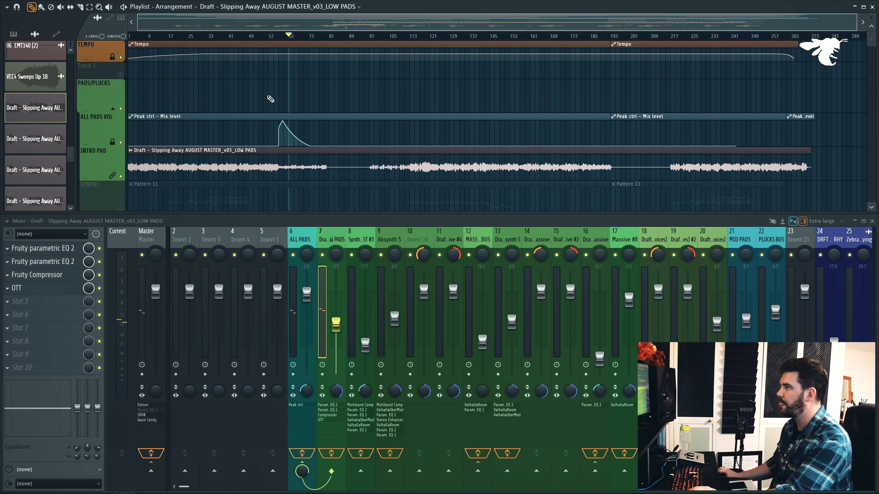
# - Unmute the SYNTH1 track at bar 17 and select Pattern 11 together with the Synth1 VST #3 mixer channel
pyautogui.scroll(-3, 178, 57)
pyautogui.scroll(5, 170, 41)
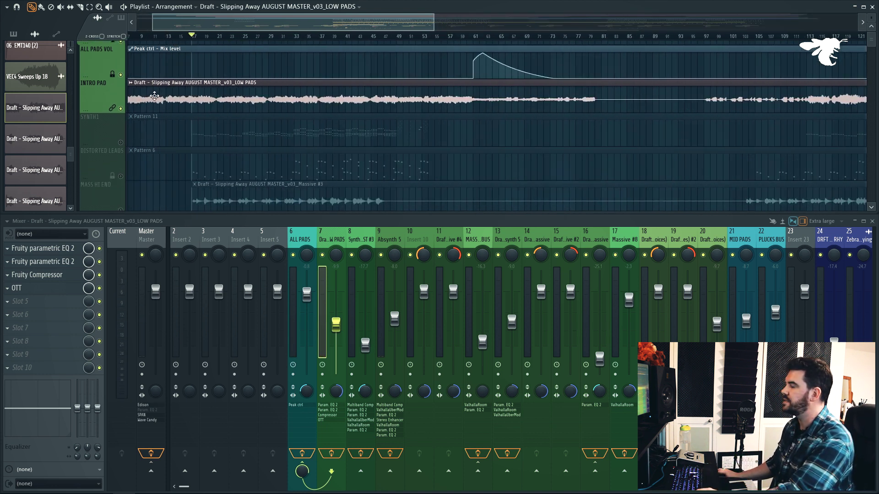
pyautogui.click(121, 143)
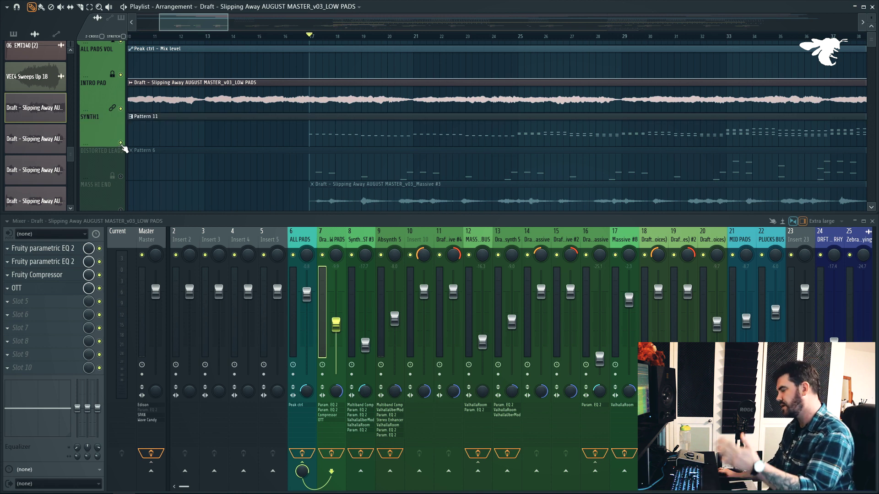
pyautogui.click(313, 137)
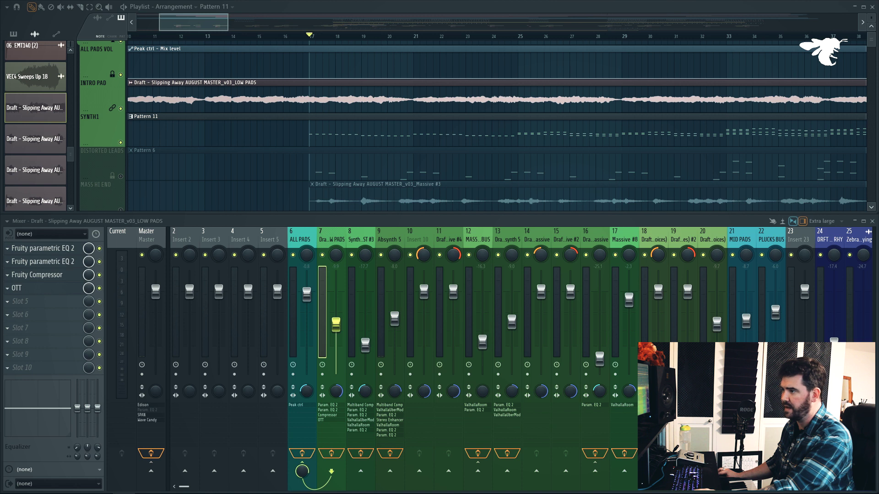
pyautogui.press('Right')
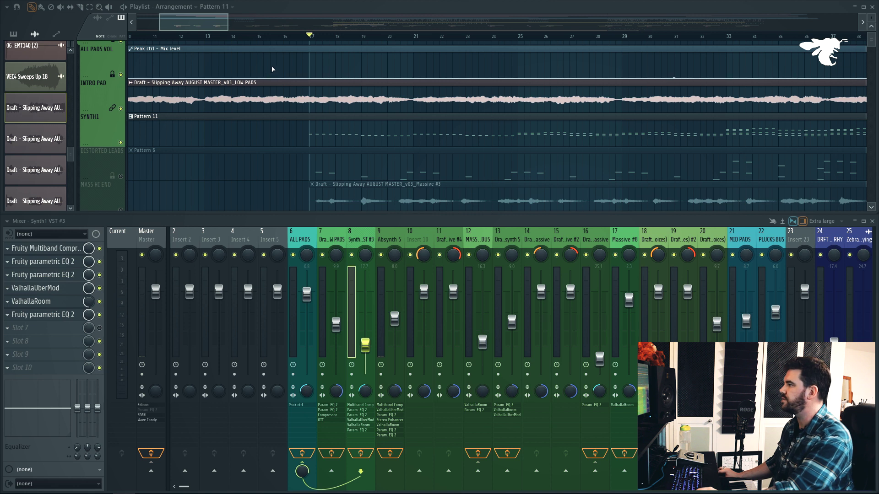
# - Play the arrangement from bar 17 and mute the LOW PADS mixer channel to hear the Synth1 part alone
pyautogui.scroll(-3, 284, 37)
pyautogui.press('space')
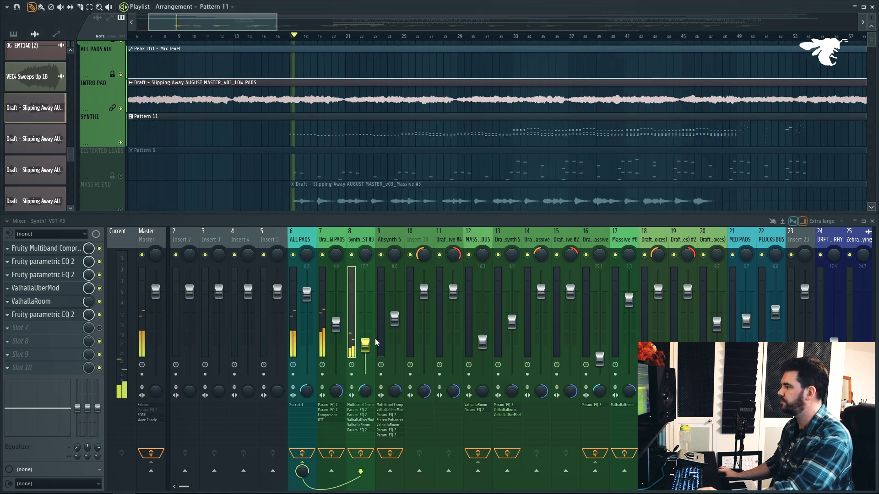
pyautogui.click(322, 255)
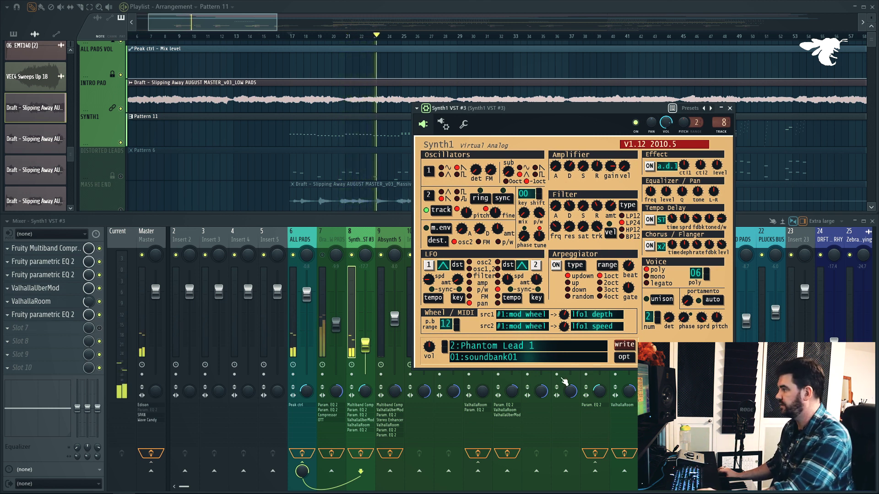
# - Close the Synth1 window and play the Synth1 part with every channel effect except ValhallaUberMod bypassed
pyautogui.click(730, 109)
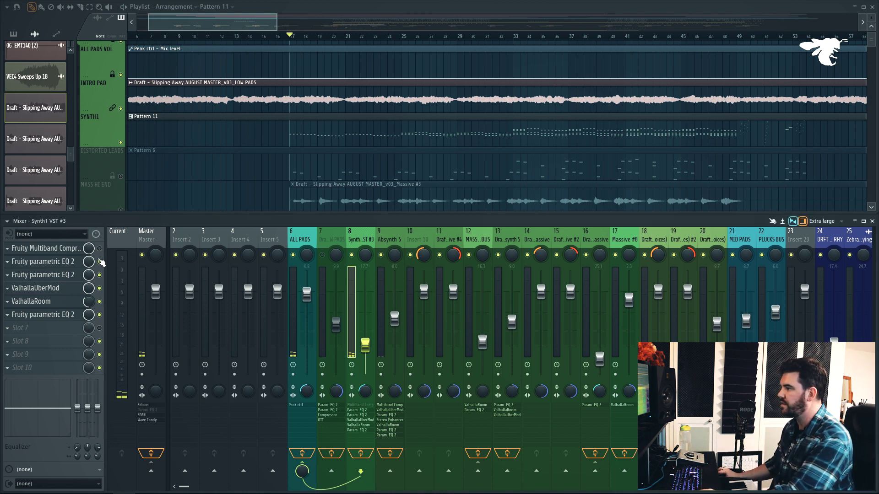
pyautogui.click(100, 302)
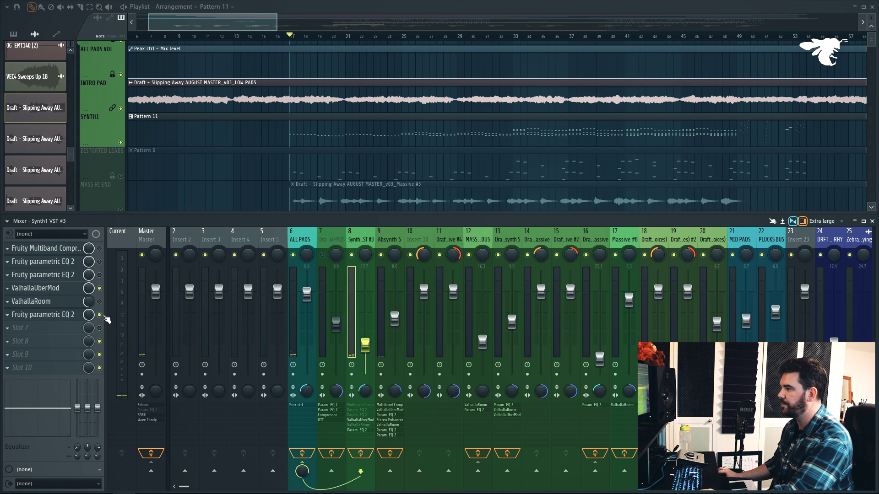
pyautogui.scroll(3, 307, 173)
pyautogui.press('space')
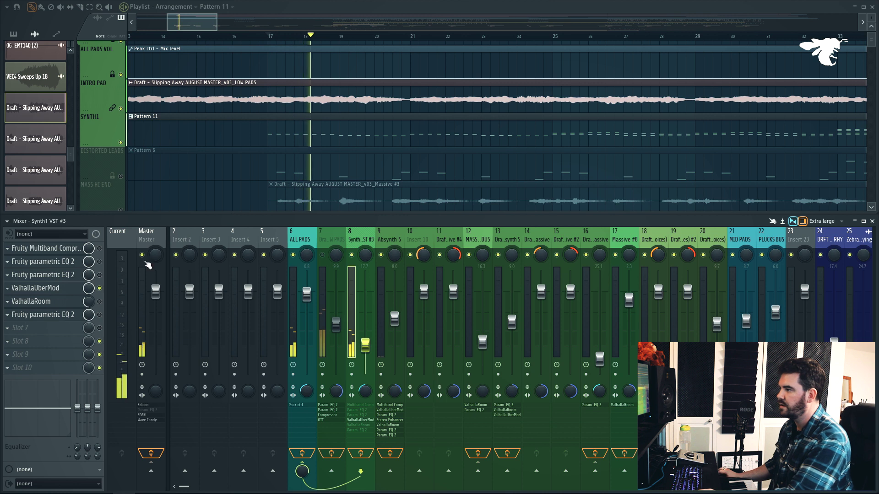
# - Compare the Synth1 part without and with ValhallaUberMod, re-enable the channel's other effects during playback, and stop
pyautogui.click(99, 288)
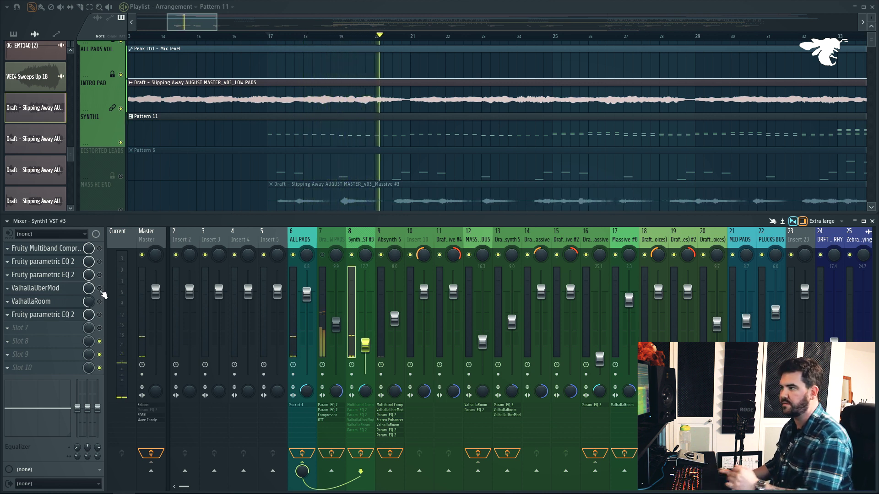
pyautogui.click(100, 290)
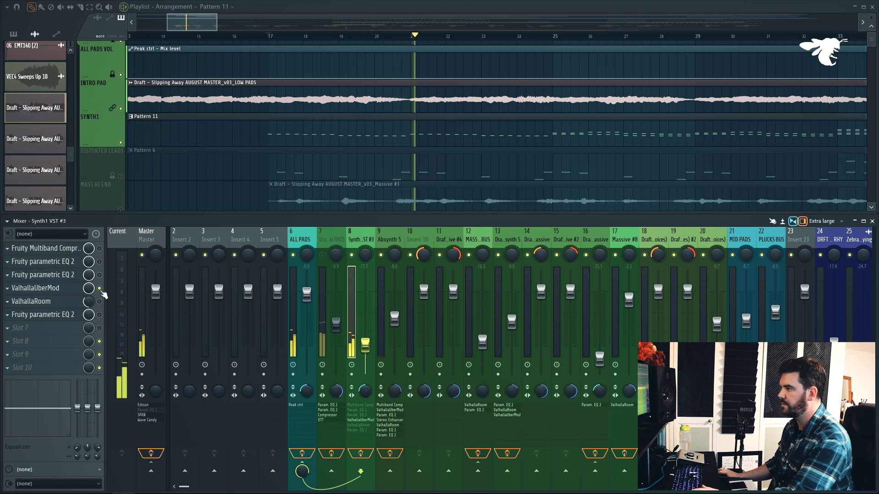
pyautogui.click(100, 302)
pyautogui.click(99, 315)
pyautogui.click(99, 275)
pyautogui.click(100, 263)
pyautogui.click(100, 250)
pyautogui.scroll(-8, 226, 64)
pyautogui.press('space')
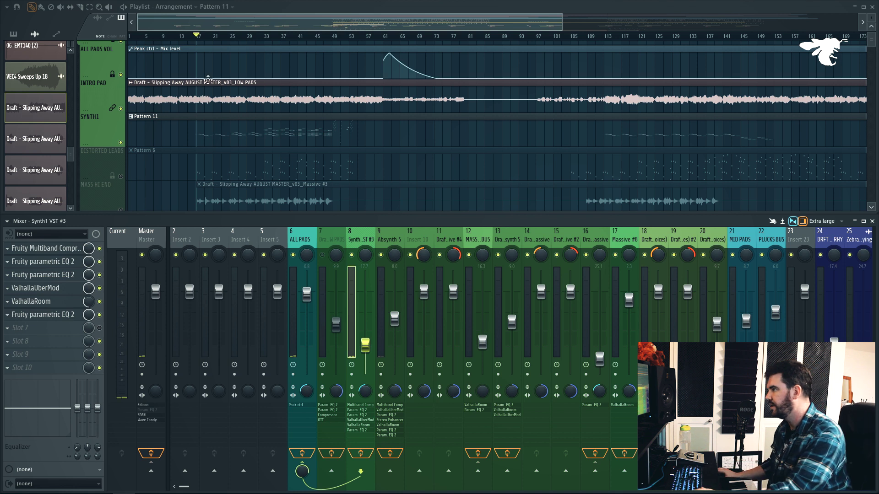
# - Audition the Synth1 part with all its effects from bar 17, skipping ahead to bar 33
pyautogui.scroll(-2, 177, 112)
pyautogui.scroll(4, 172, 110)
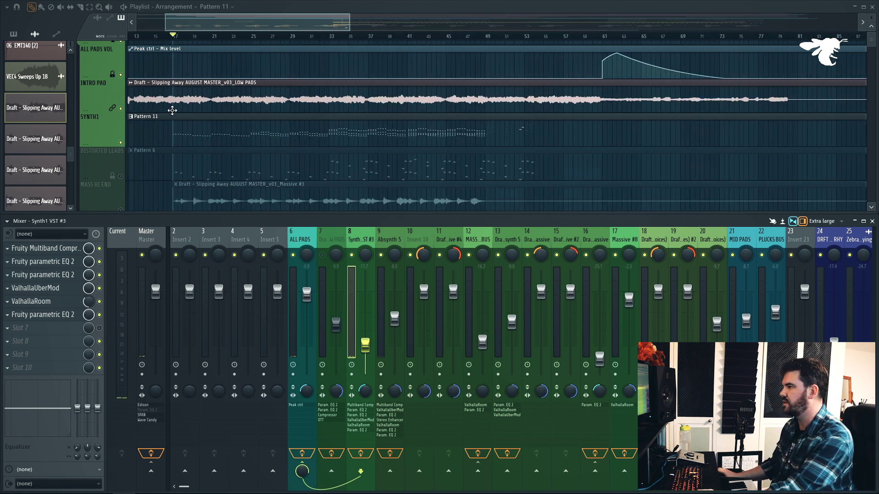
pyautogui.press('space')
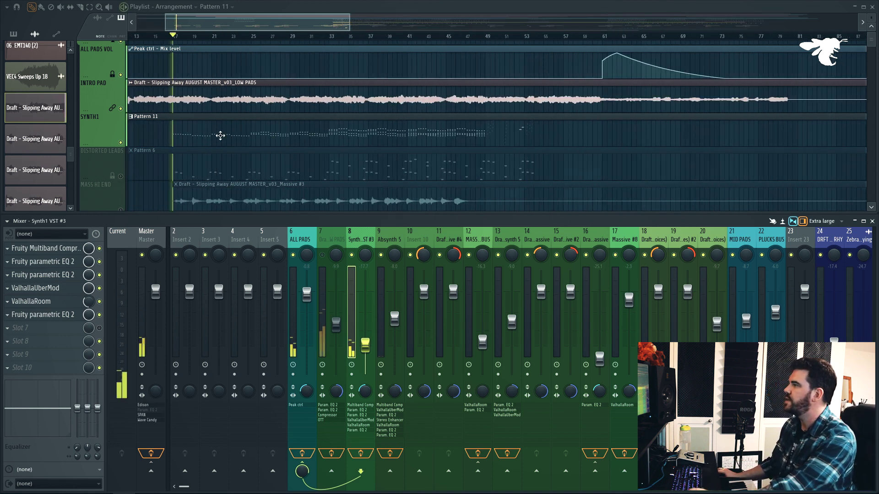
pyautogui.click(334, 37)
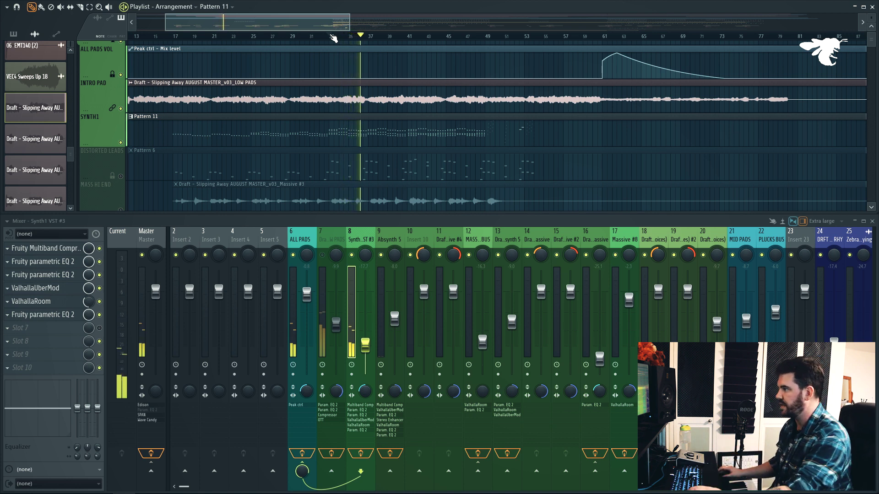
pyautogui.press('space')
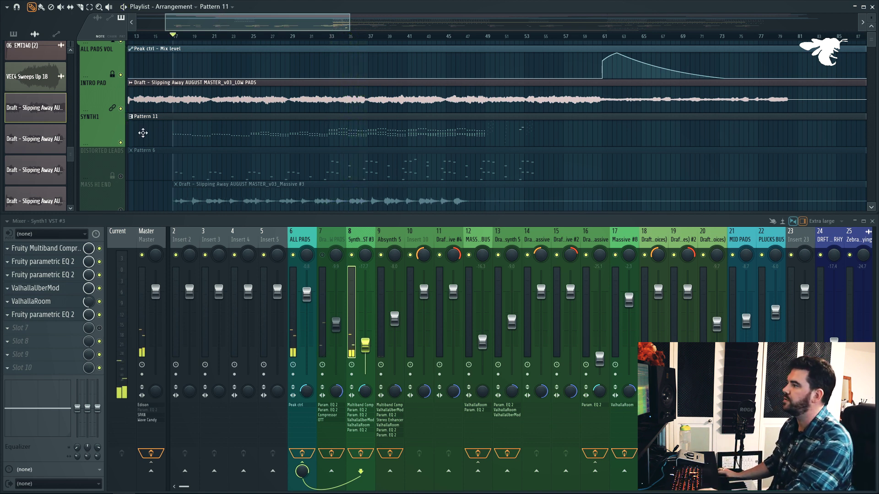
# - Unmute the DISTORTED LEADS track and LOW PADS mixer channel, select the Absynth 5 channel, and audition the layers together
pyautogui.scroll(-2, 126, 181)
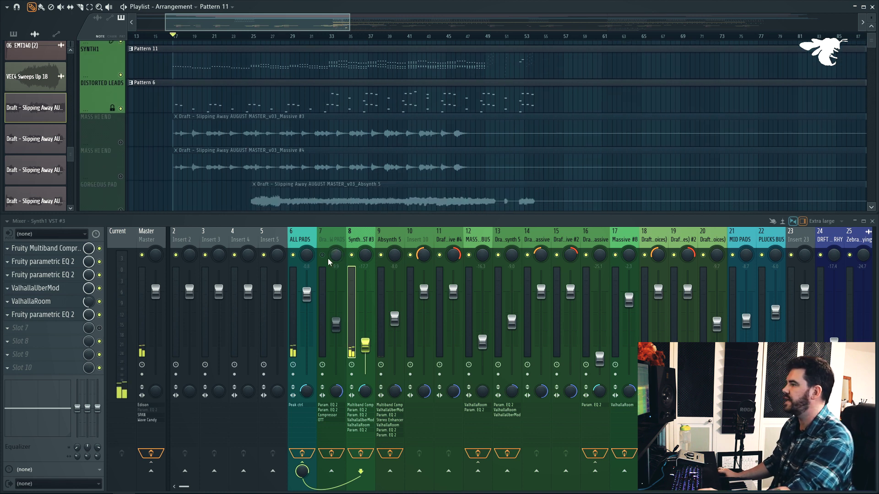
pyautogui.click(323, 255)
pyautogui.click(387, 250)
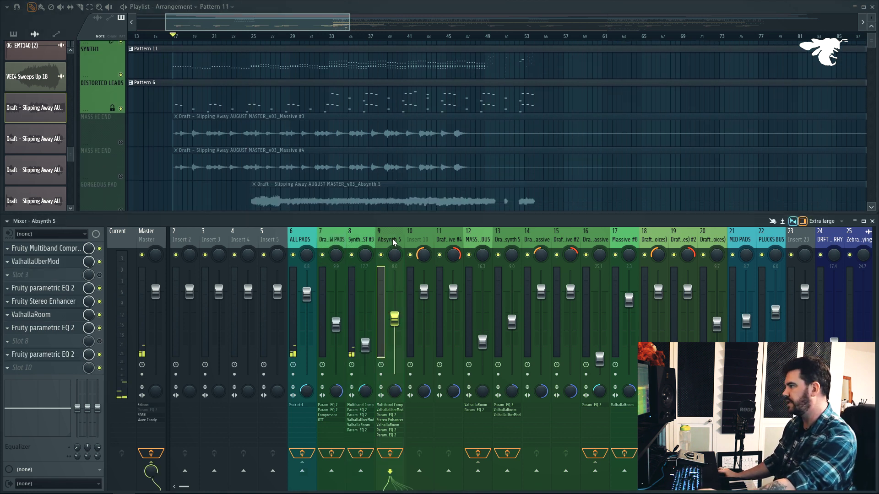
pyautogui.press('space')
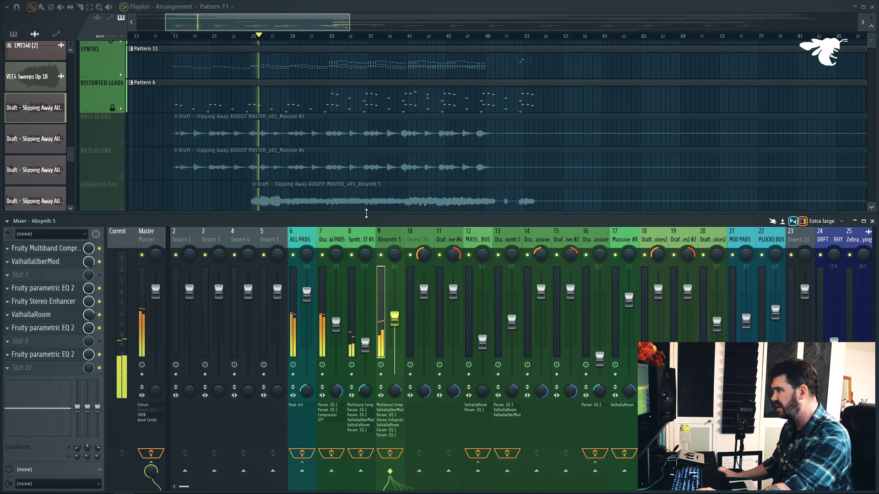
pyautogui.press('space')
# - Solo the Absynth 5 mixer channel and audition the distorted leads with its effects bypassed
pyautogui.rightClick(381, 255)
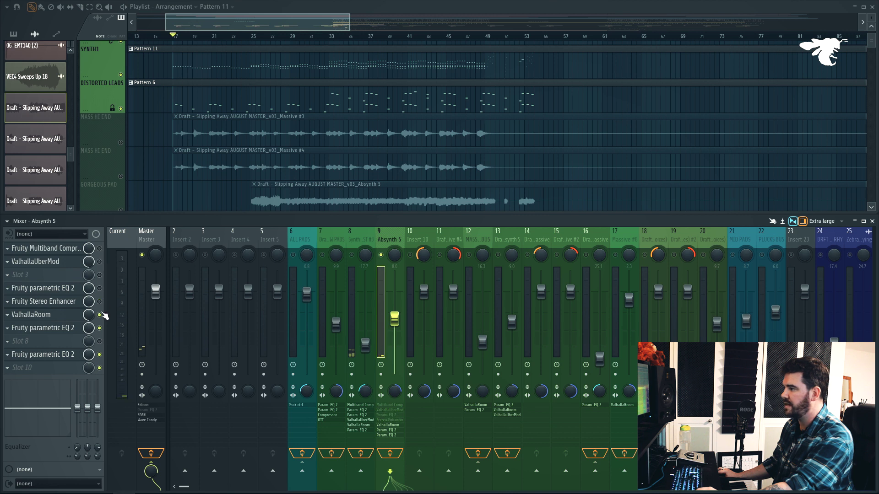
pyautogui.press('space')
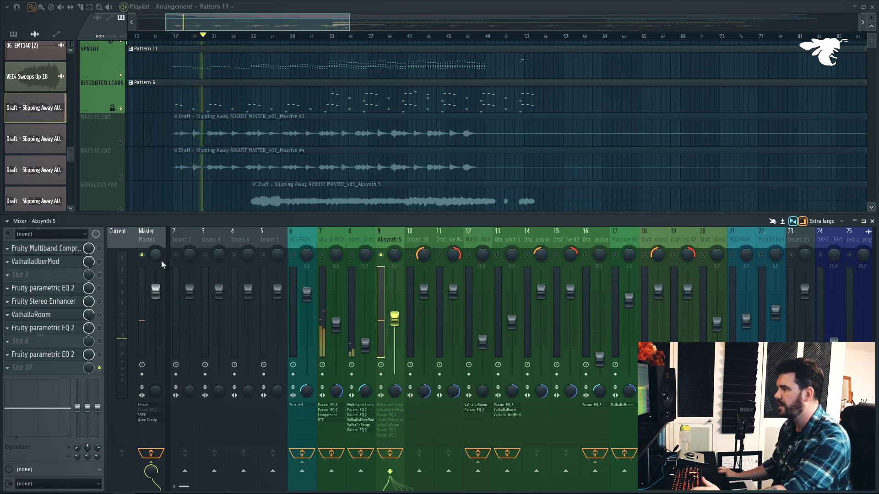
pyautogui.press('space')
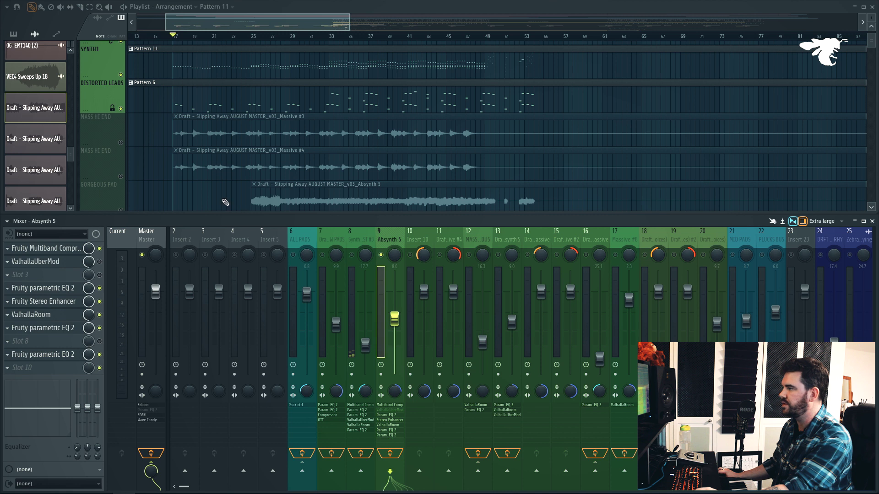
# - Play the soloed distorted leads from bar 17 with their effects re-enabled, starting with ValhallaUberMod bypassed
pyautogui.press('space')
pyautogui.scroll(4, 178, 139)
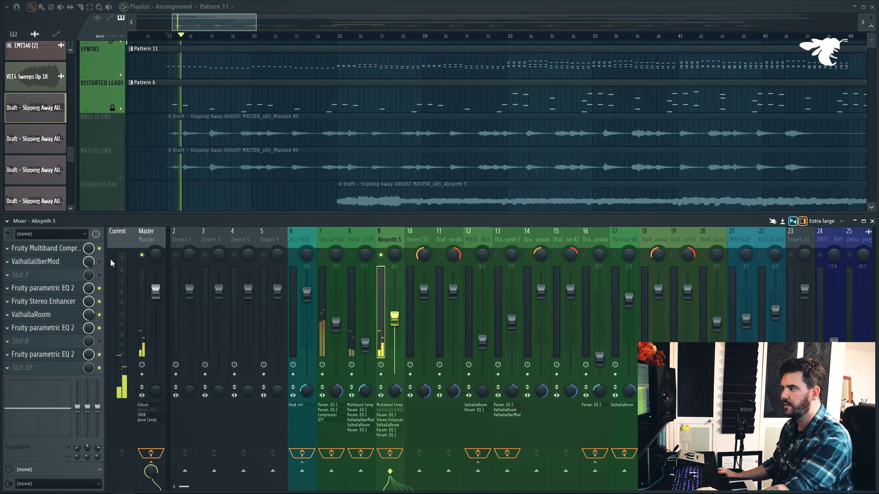
pyautogui.press('space')
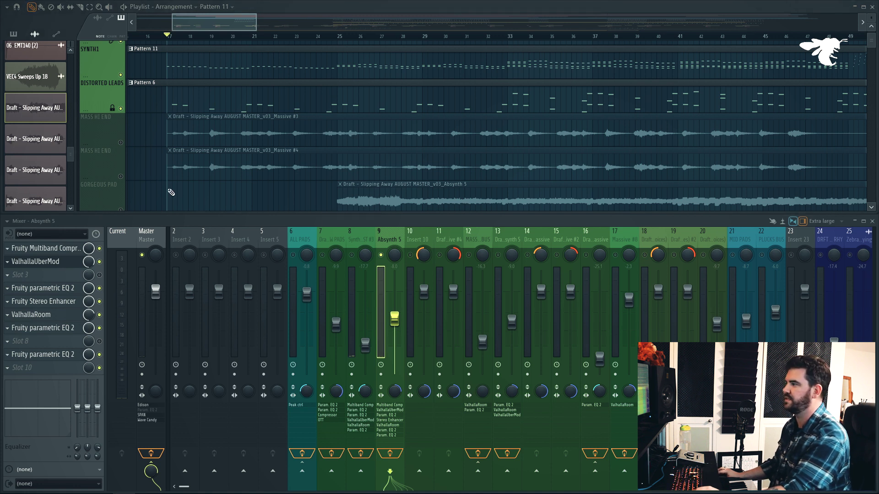
# - Play the distorted leads from bar 17 and unmute the Synth1, LOW PADS and ALL PADS channels to hear the layers together
pyautogui.press('space')
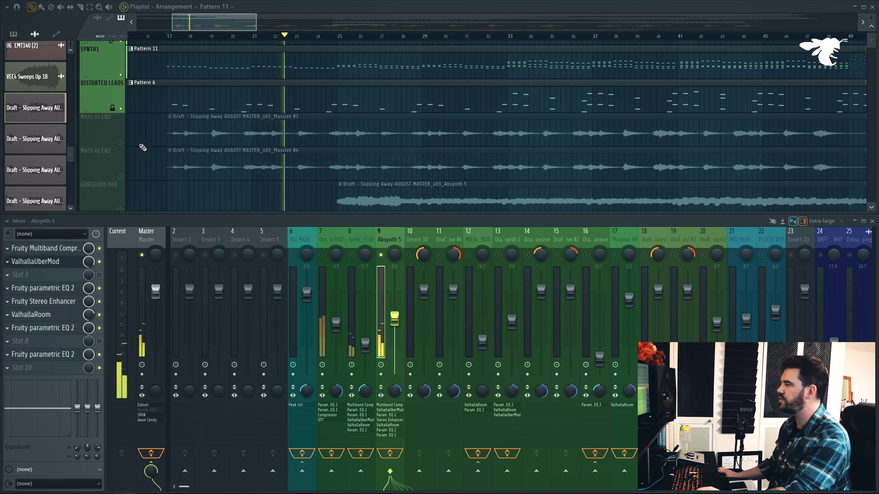
pyautogui.click(352, 255)
pyautogui.click(322, 255)
pyautogui.click(293, 255)
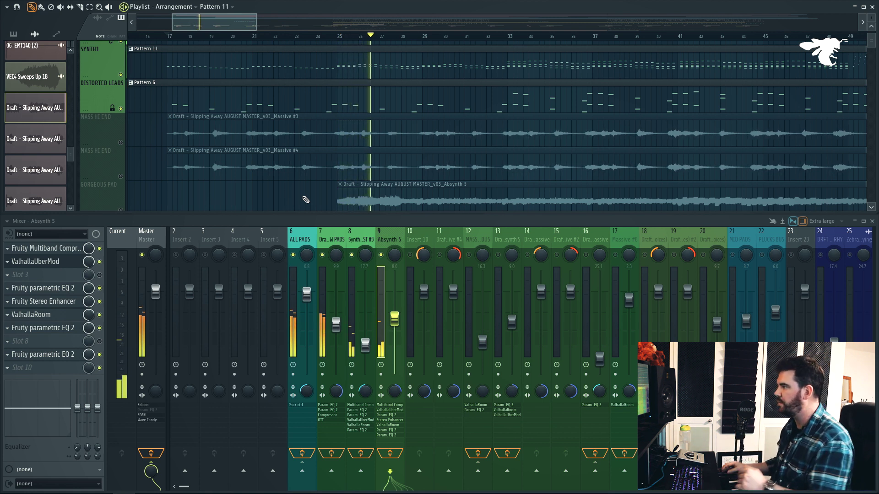
pyautogui.scroll(-3, 293, 141)
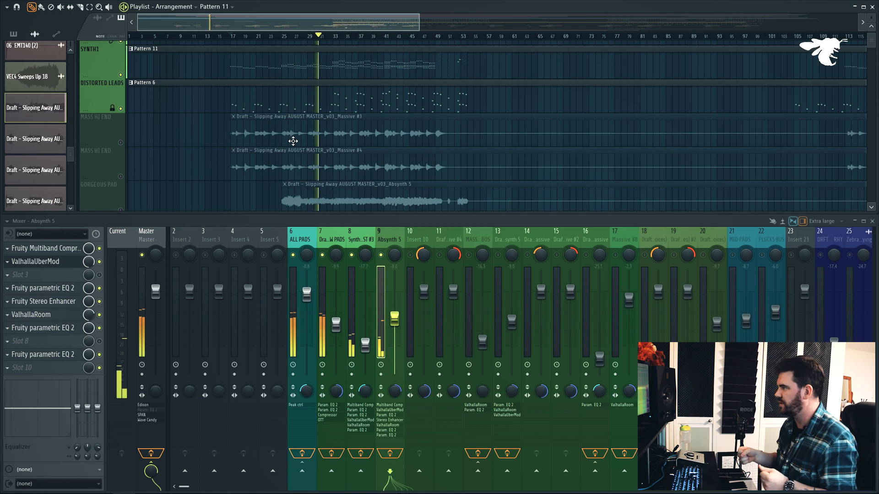
pyautogui.press('space')
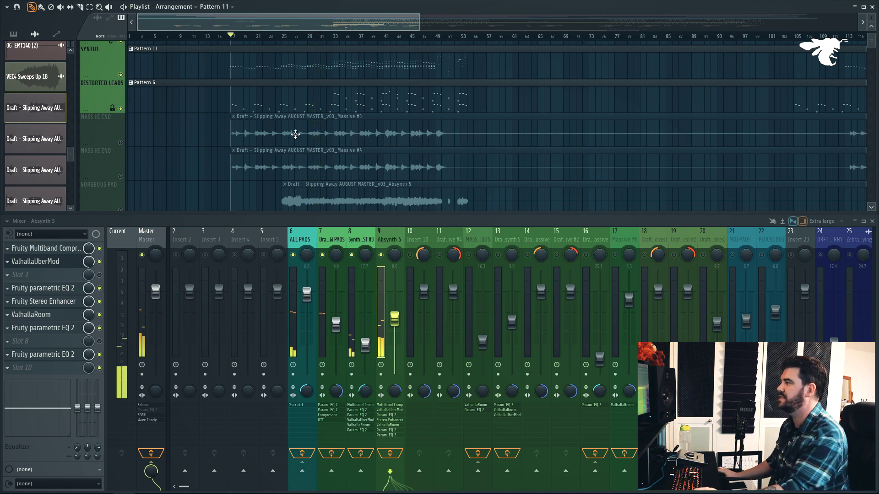
# - Unmute both MASS HI END tracks and solo the Insert 10 mixer channel used by the Massive #3 clip
pyautogui.scroll(-2, 295, 134)
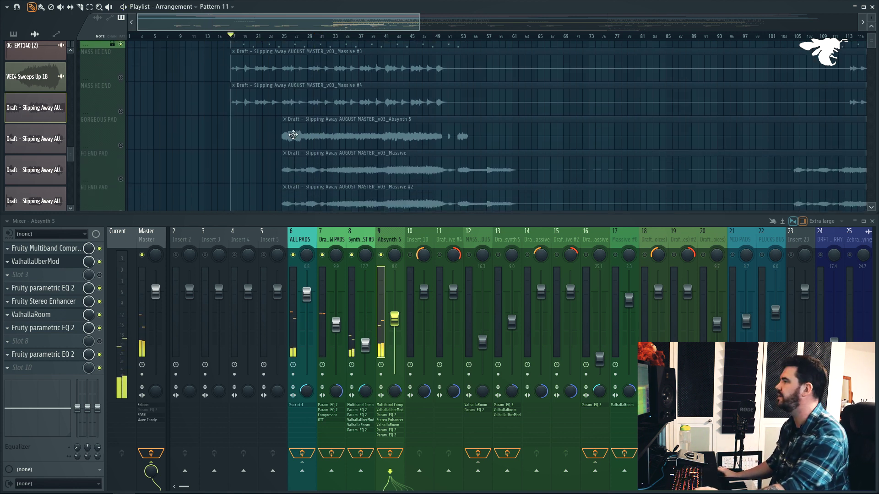
pyautogui.click(120, 75)
pyautogui.click(121, 109)
pyautogui.doubleClick(244, 63)
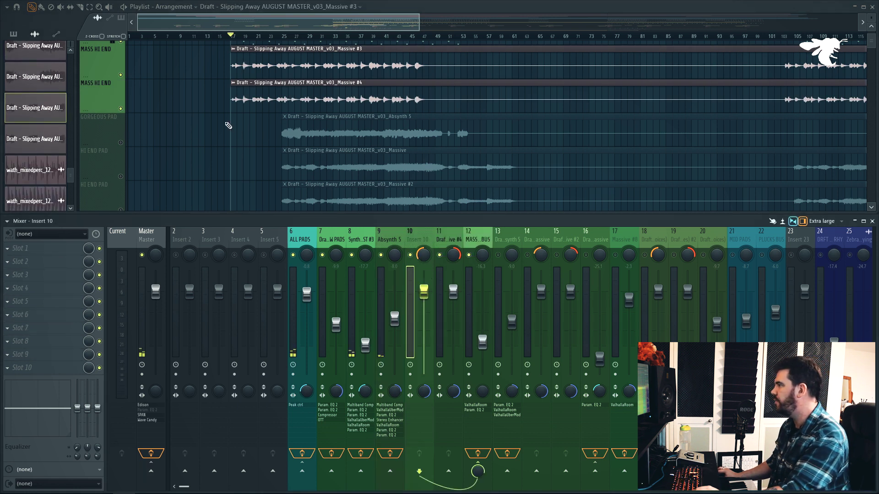
pyautogui.rightClick(410, 256)
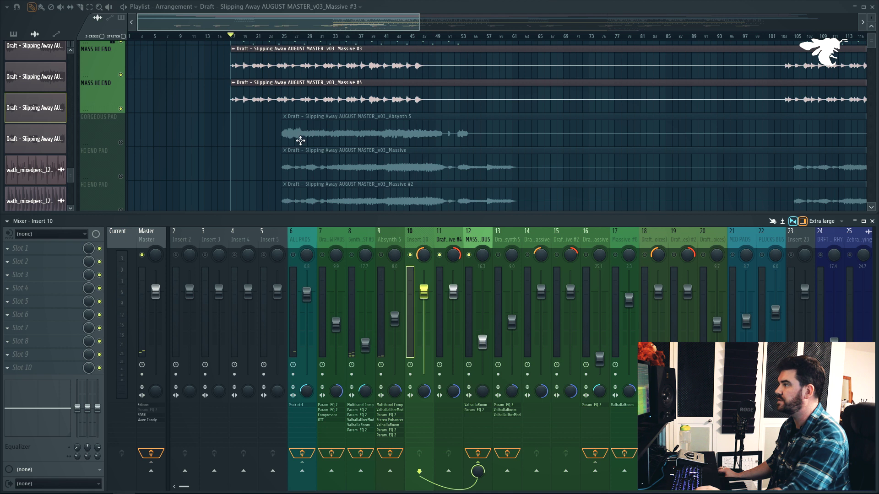
# - Audition the two soloed MASS HI END clips from bar 17
pyautogui.press('space')
pyautogui.scroll(5, 244, 143)
pyautogui.scroll(2, 244, 143)
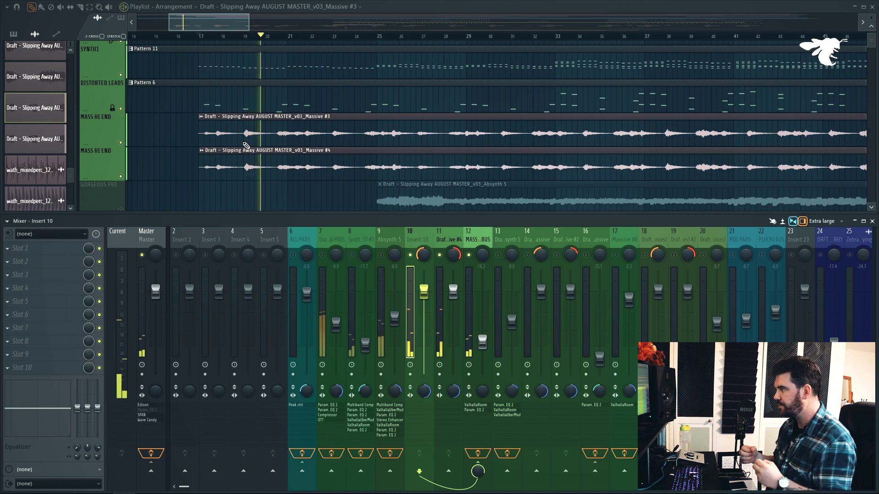
pyautogui.press('space')
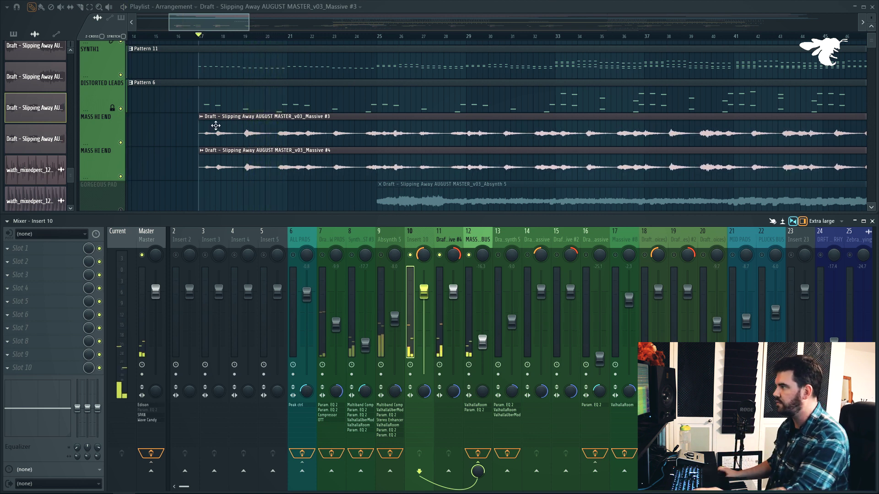
pyautogui.scroll(4, 216, 125)
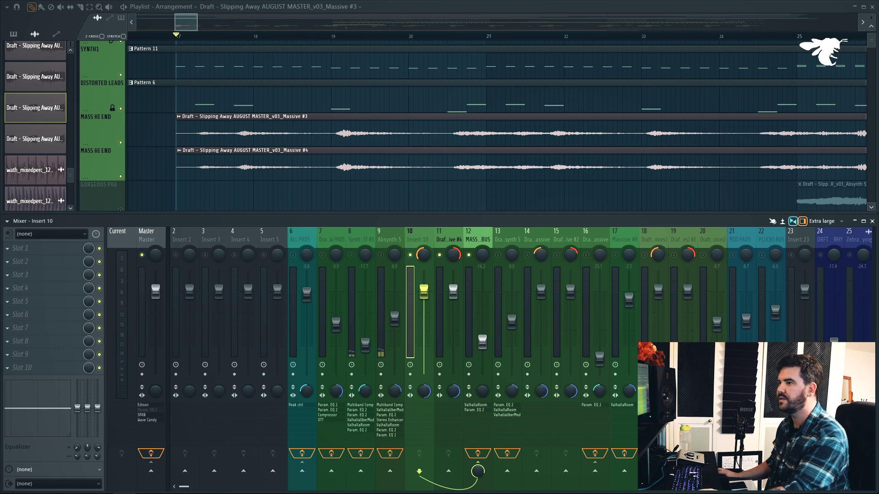
pyautogui.press('space')
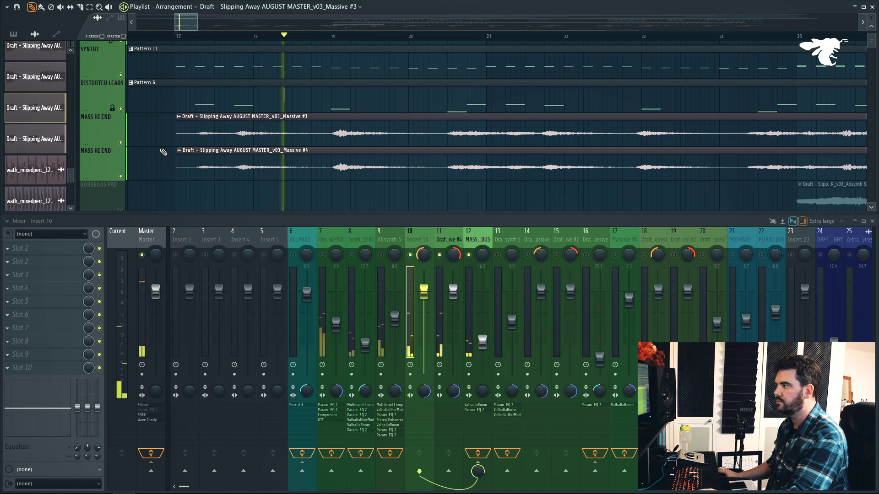
pyautogui.press('space')
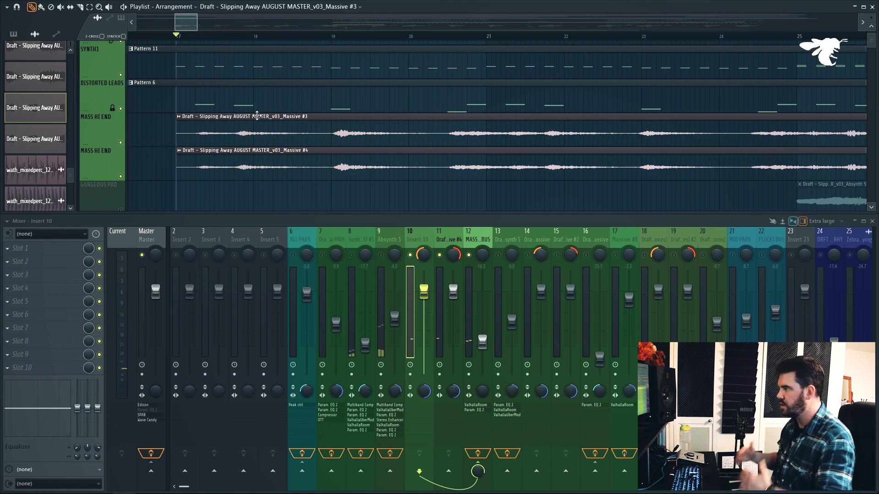
# - Unsolo the Massive mixer channels and set the playback position to bar 25 at the start of the GORGEOUS PAD clip
pyautogui.scroll(-4, 256, 116)
pyautogui.scroll(-1, 256, 116)
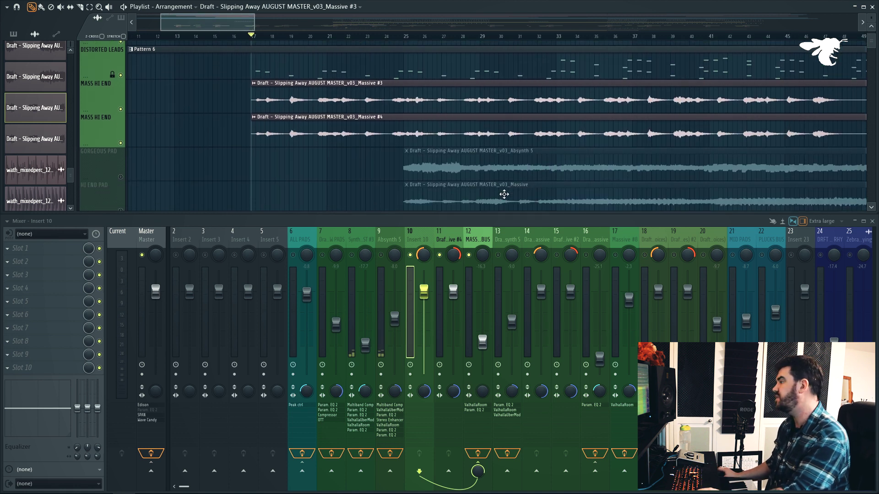
pyautogui.scroll(-2, 407, 169)
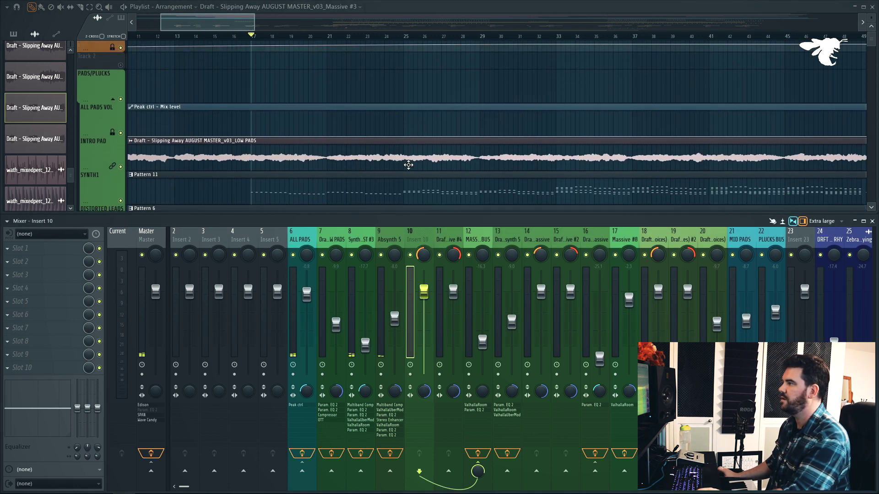
pyautogui.scroll(-1, 409, 166)
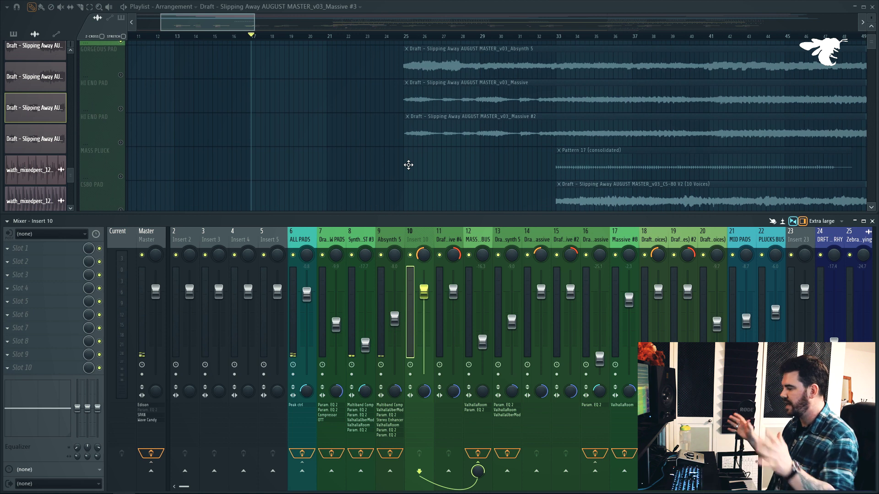
pyautogui.scroll(4, 408, 165)
pyautogui.scroll(3, 419, 163)
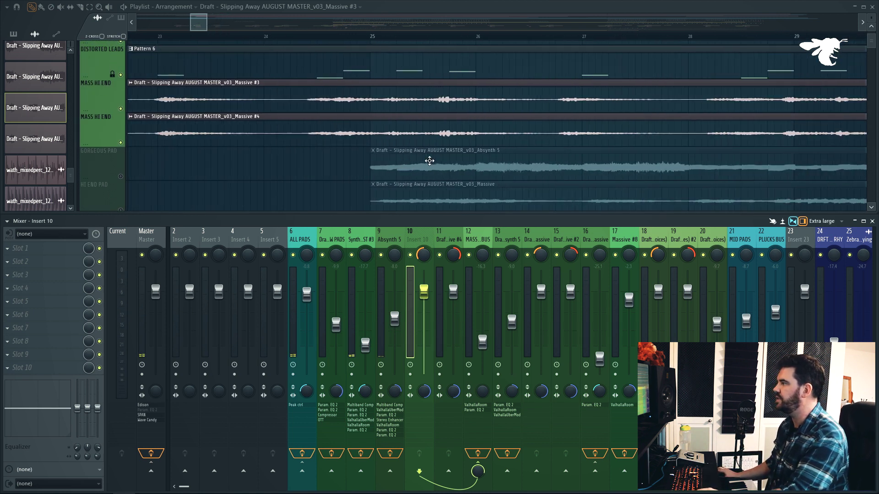
pyautogui.scroll(-2, 396, 84)
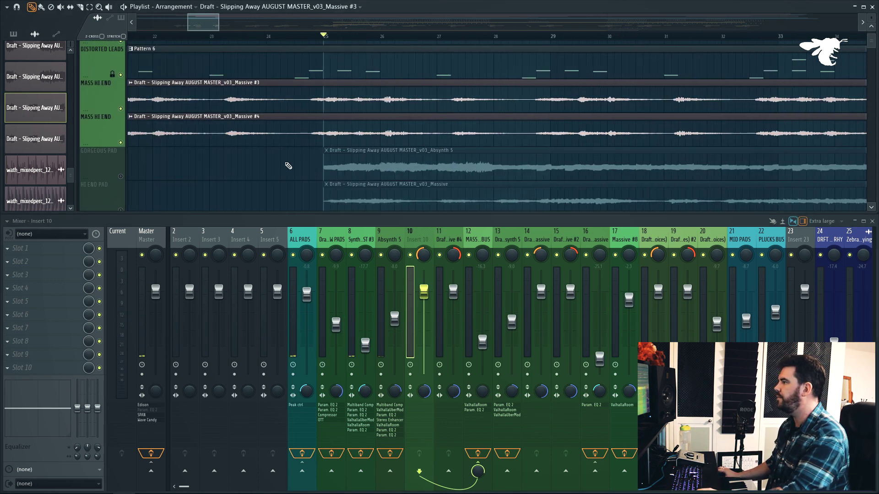
# - Unmute the GORGEOUS PAD track, select its Absynth 5 mixer channel and audition the layers from bar 25
pyautogui.click(121, 176)
pyautogui.scroll(-1, 137, 172)
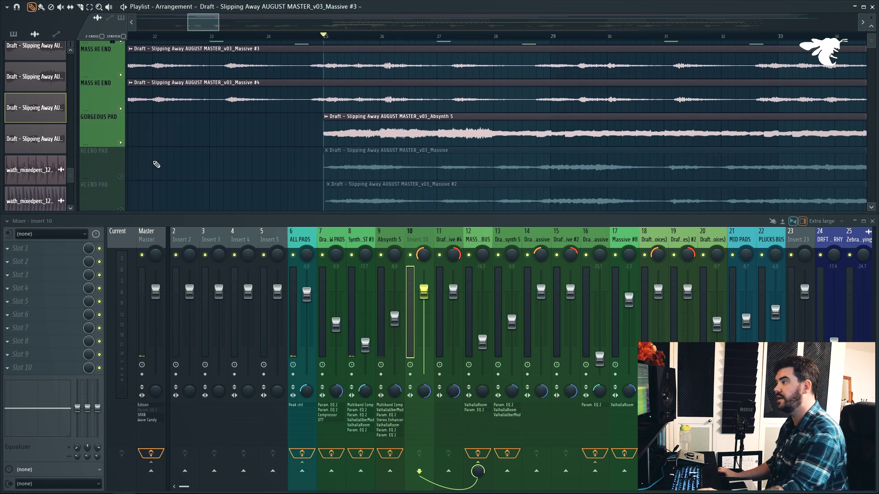
pyautogui.click(500, 270)
pyautogui.press('space')
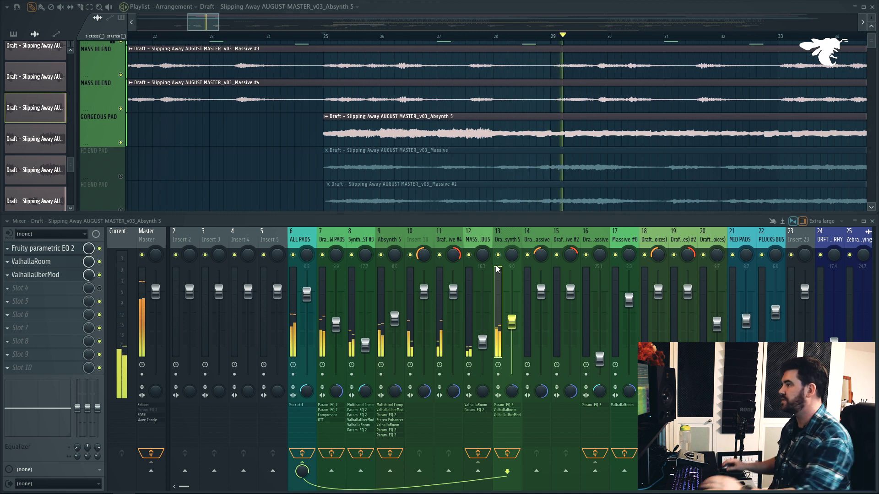
pyautogui.press('space')
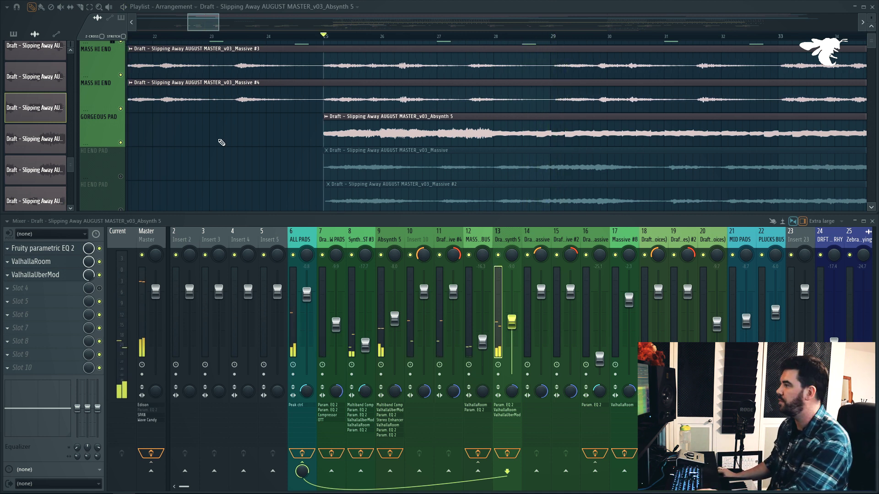
# - Solo the Absynth 5 mixer channel 9, enable the GORGEOUS PAD channel 13 with it, and play the pair from bar 25
pyautogui.scroll(-5, 256, 149)
pyautogui.scroll(3, 282, 155)
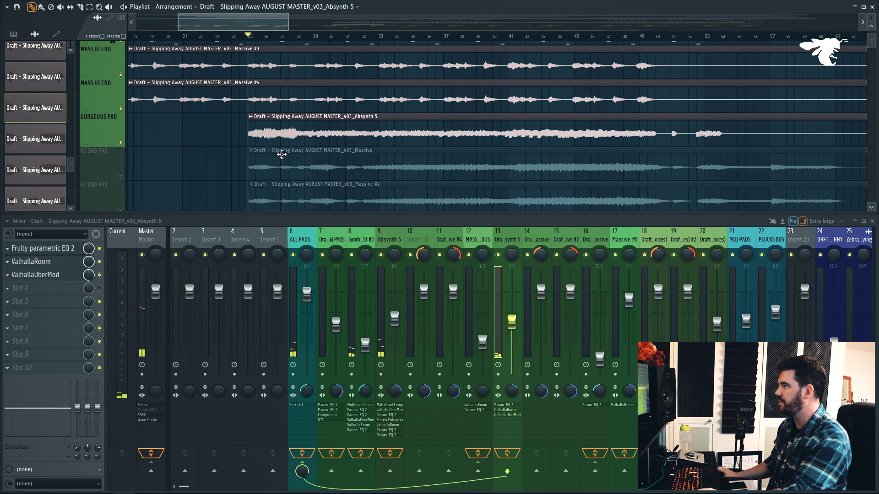
pyautogui.scroll(2, 281, 156)
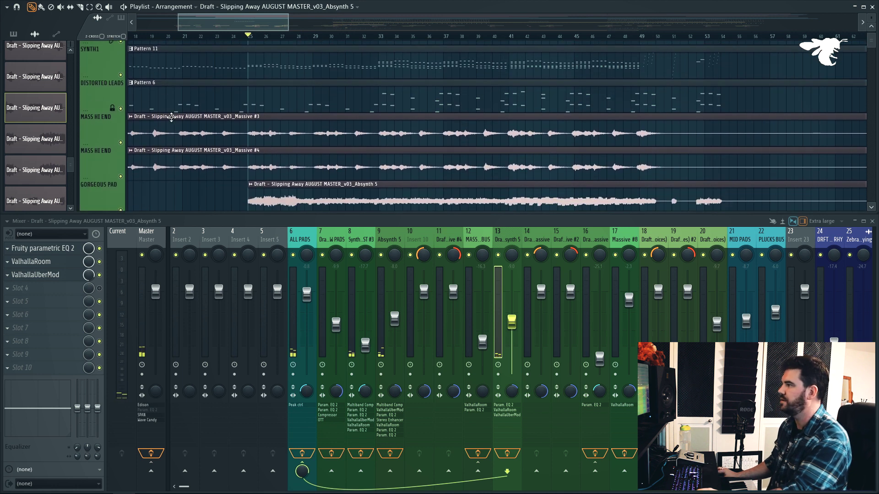
pyautogui.rightClick(382, 255)
pyautogui.click(498, 255)
pyautogui.press('space')
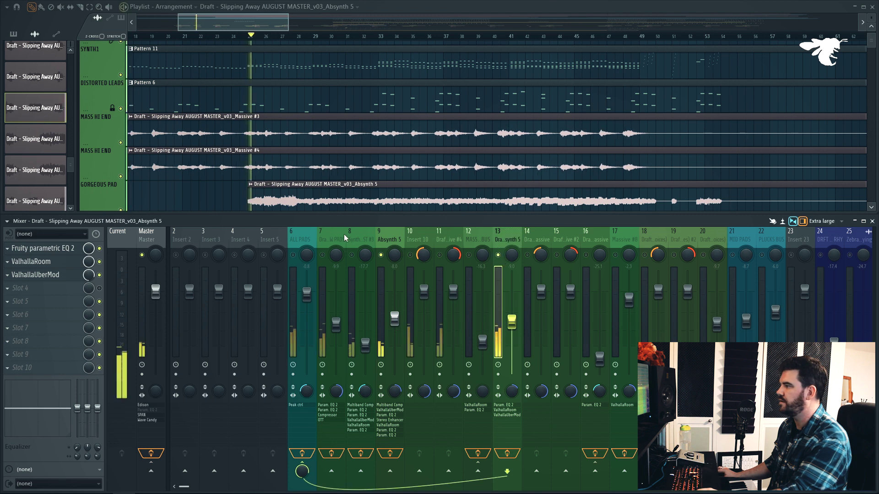
pyautogui.press('space')
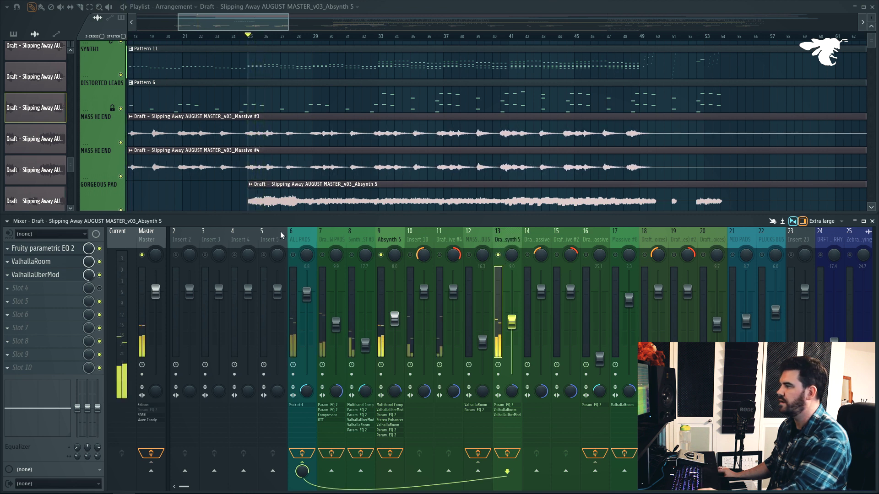
# - Include the ALL PADS bus in the isolated mix and audition the Absynth layers from bar 25
pyautogui.click(300, 235)
pyautogui.press('space')
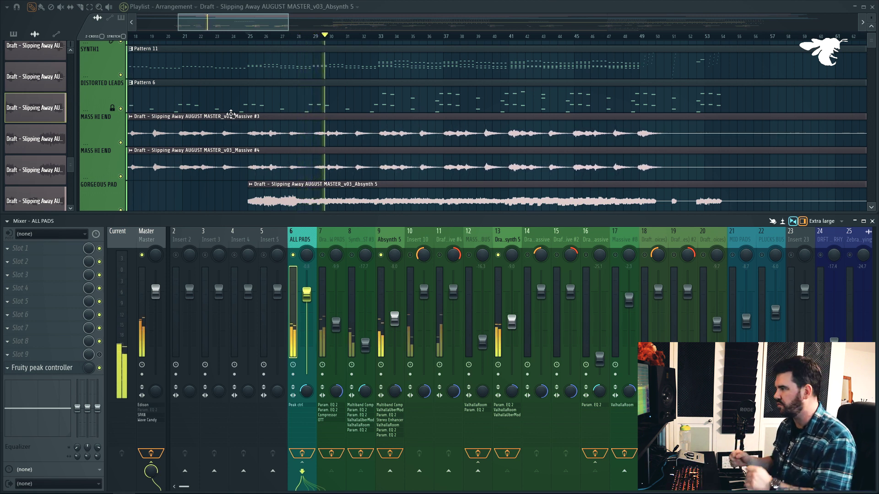
pyautogui.press('space')
# - Unmute both HI END PAD tracks and select the first track's Massive clip
pyautogui.scroll(-3, 271, 109)
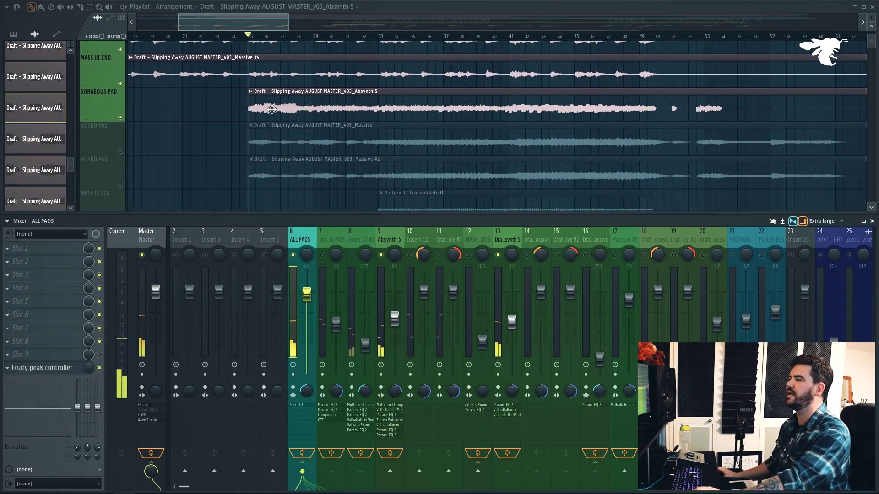
pyautogui.click(121, 142)
pyautogui.click(121, 176)
pyautogui.click(341, 135)
# - Isolate the HI END PAD mixer channels 14 and 15 and audition the two clips from bar 25
pyautogui.click(528, 255)
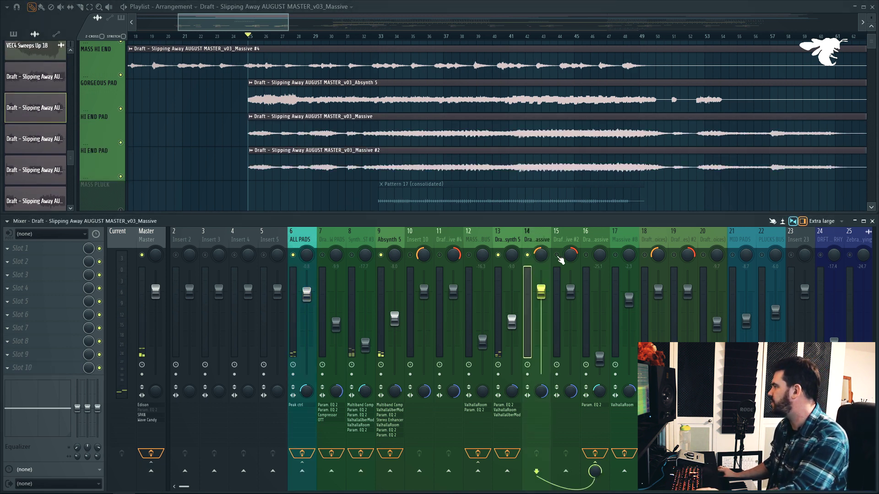
pyautogui.rightClick(529, 255)
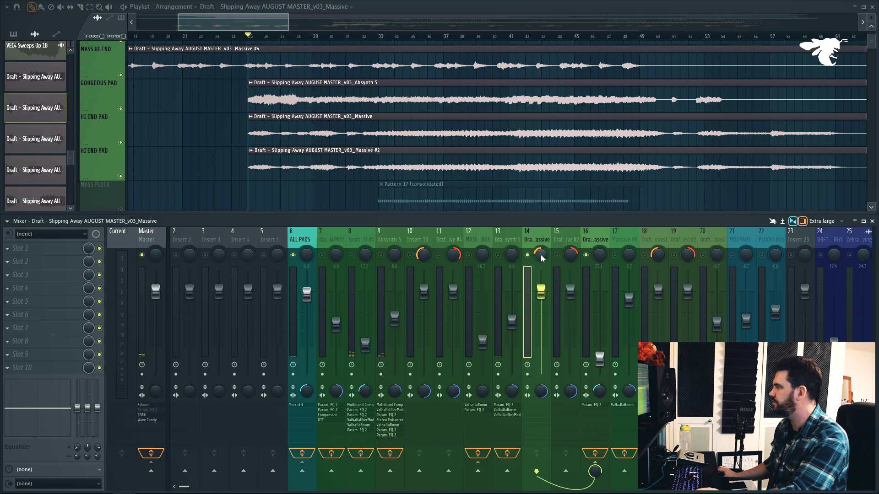
pyautogui.click(558, 255)
pyautogui.press('space')
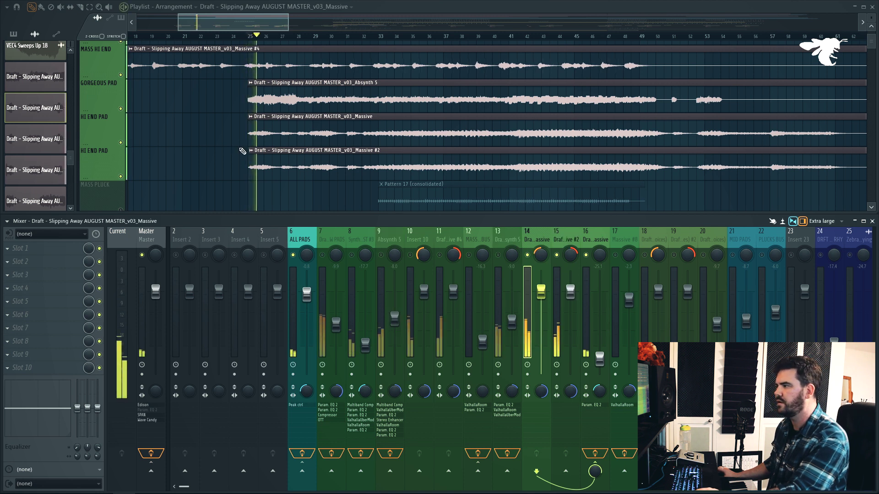
pyautogui.scroll(3, 261, 147)
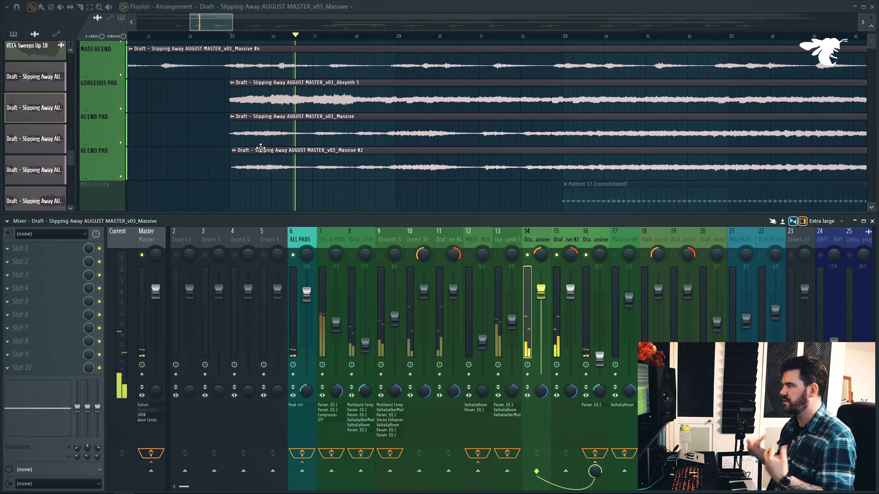
# - Unmute mixer channels 13 down to 7 one by one during playback to hear the HI END PADs with the earlier layers
pyautogui.click(497, 255)
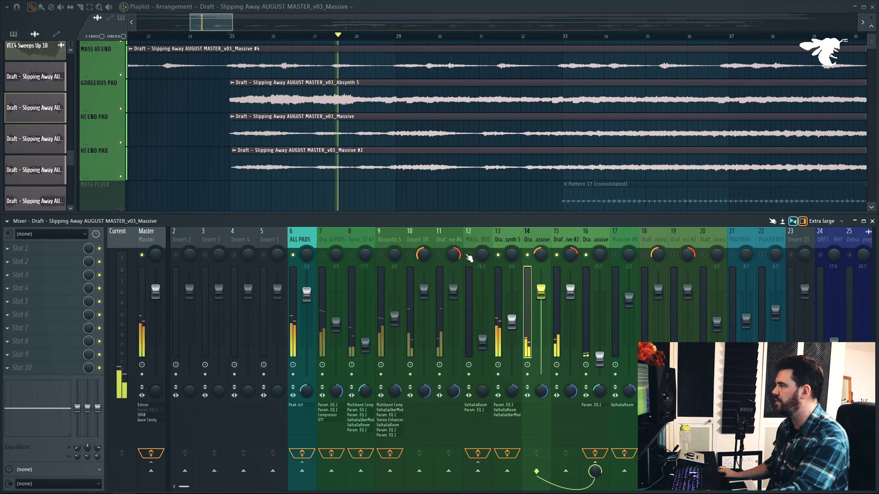
pyautogui.click(469, 255)
pyautogui.click(439, 255)
pyautogui.click(410, 255)
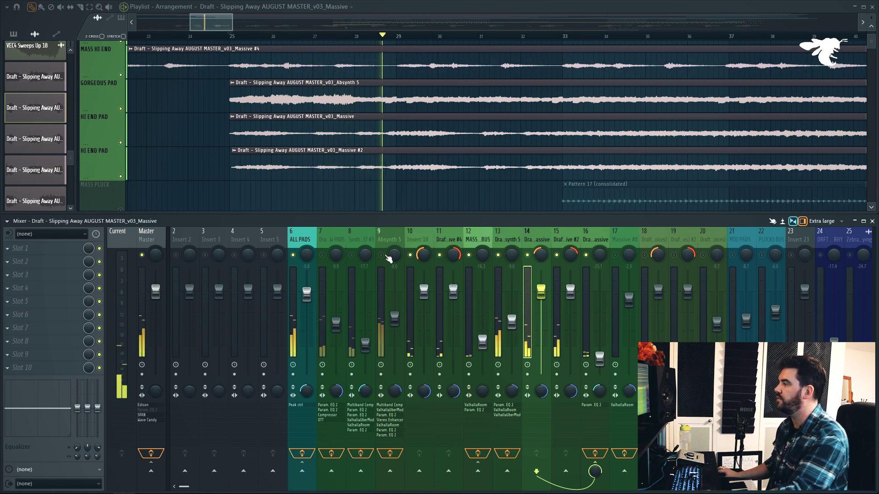
pyautogui.click(380, 255)
pyautogui.click(351, 255)
pyautogui.click(322, 255)
pyautogui.scroll(-3, 367, 153)
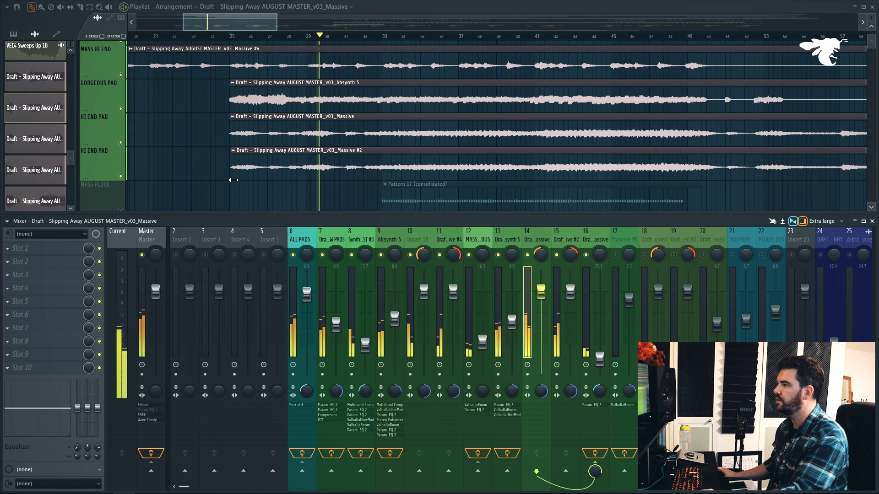
pyautogui.scroll(-2, 366, 152)
pyautogui.scroll(3, 366, 153)
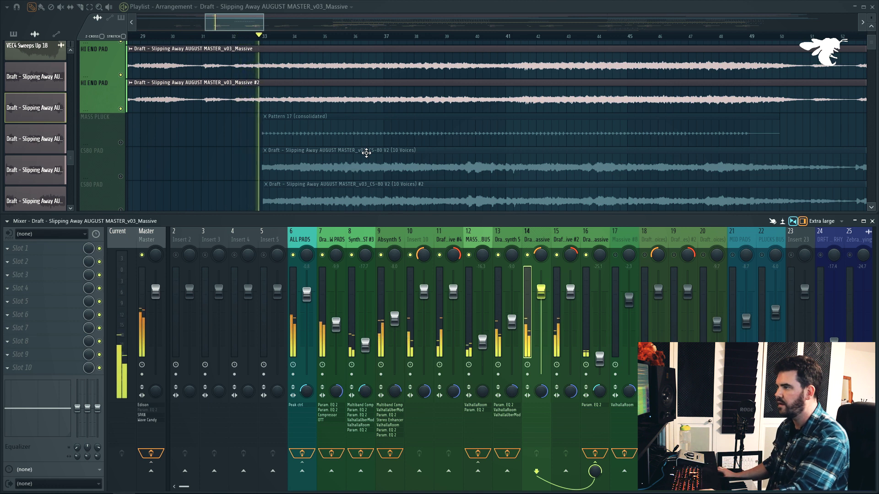
pyautogui.press('space')
# - Unmute the MASS PLUCK track and play the arrangement from bar 33
pyautogui.click(120, 142)
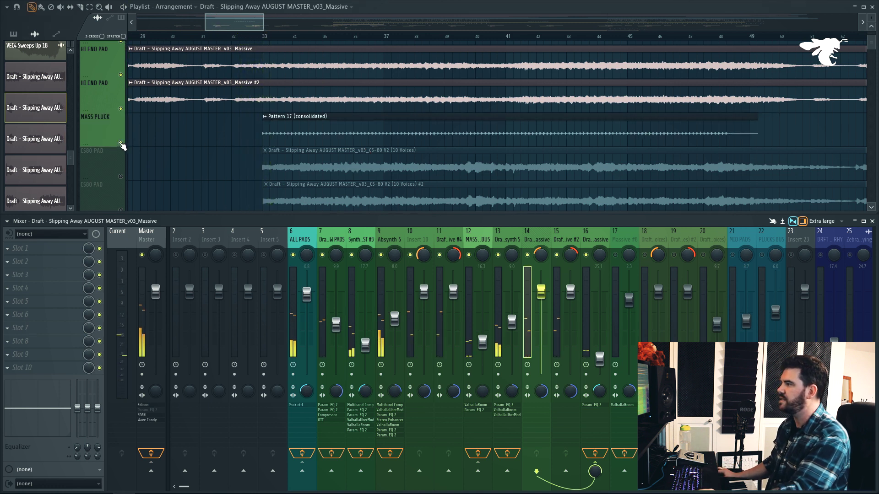
pyautogui.scroll(5, 243, 83)
pyautogui.press('space')
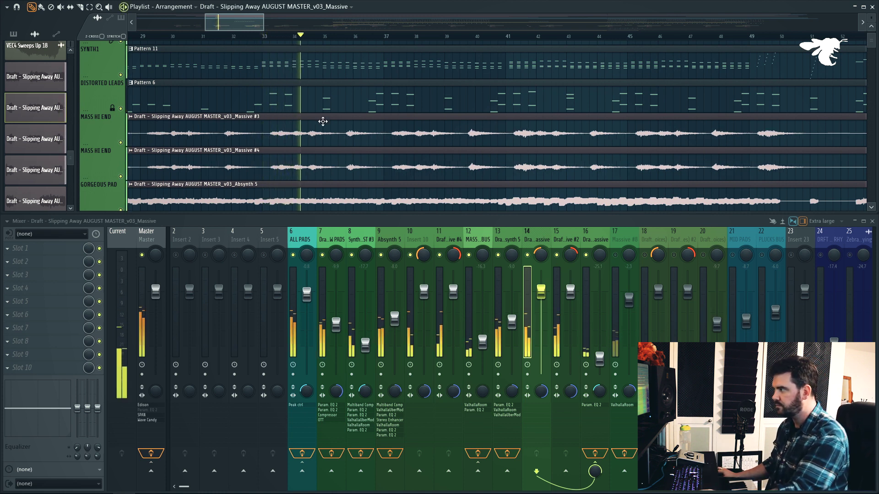
pyautogui.press('space')
# - Enable the Massive #8 mixer channel used by the MASS PLUCK clip and solo it during playback from bar 33
pyautogui.scroll(-5, 323, 121)
pyautogui.scroll(2, 289, 108)
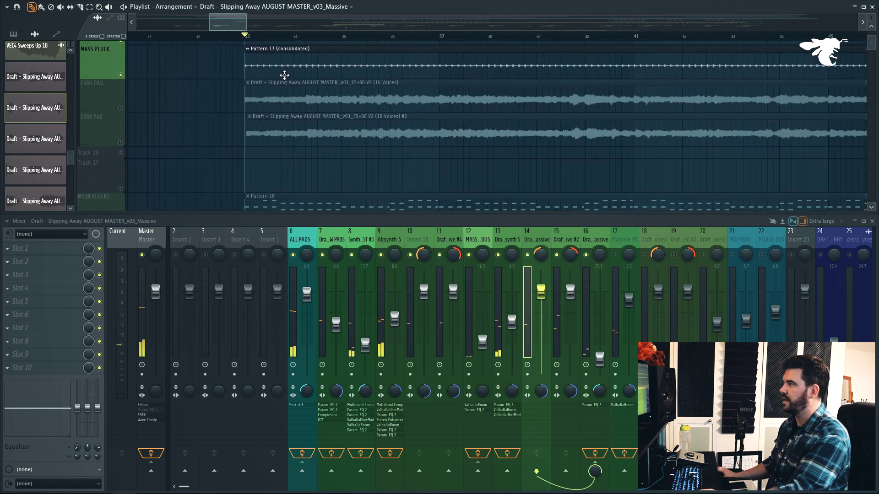
pyautogui.click(281, 69)
pyautogui.click(616, 255)
pyautogui.press('space')
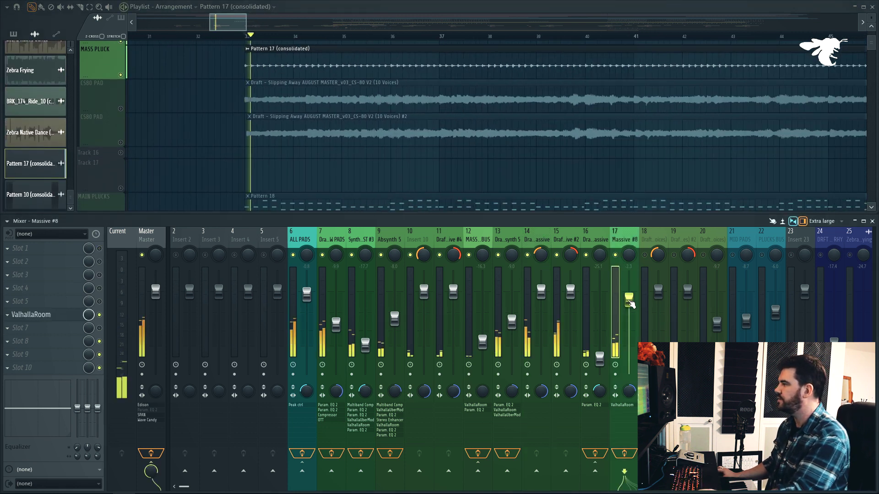
pyautogui.rightClick(616, 255)
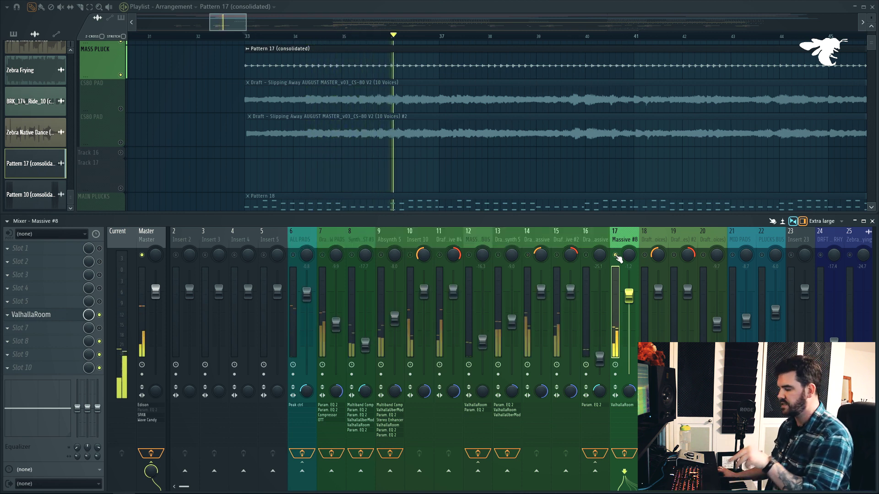
# - Unmute mixer channels 16 down to 6, including ALL PADS, during playback to hear the pluck within the full layer stack
pyautogui.click(577, 257)
pyautogui.click(586, 255)
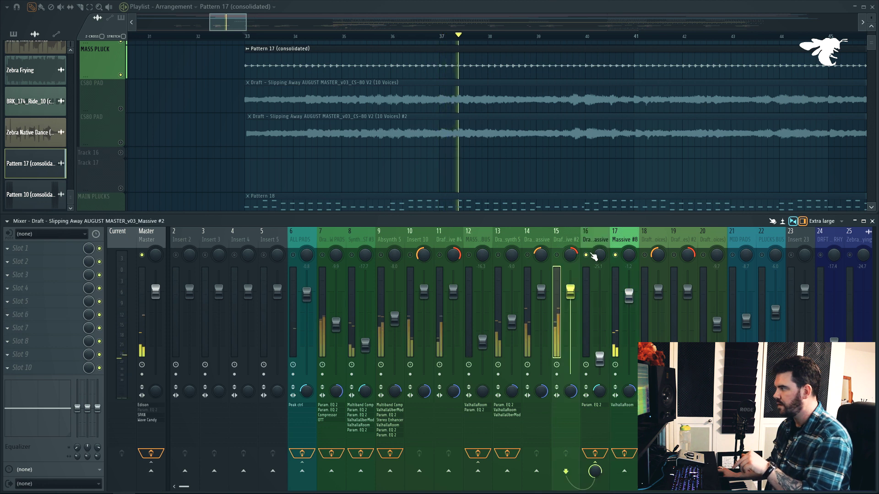
pyautogui.click(556, 255)
pyautogui.click(527, 255)
pyautogui.click(498, 255)
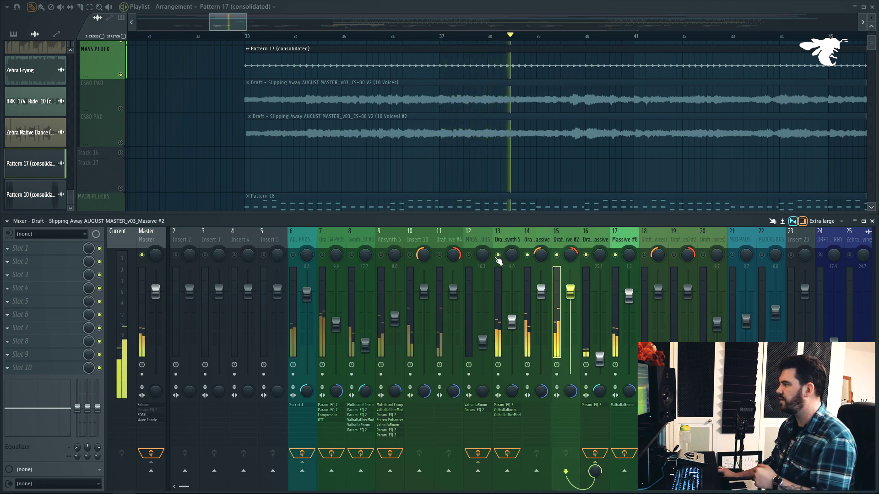
pyautogui.click(447, 258)
pyautogui.click(469, 255)
pyautogui.click(439, 255)
pyautogui.click(411, 256)
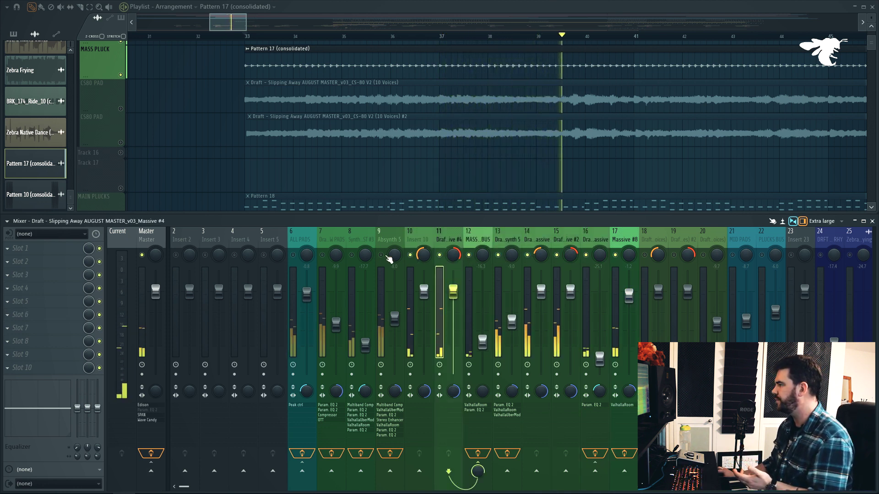
pyautogui.click(381, 255)
pyautogui.click(351, 255)
pyautogui.click(322, 255)
pyautogui.click(293, 255)
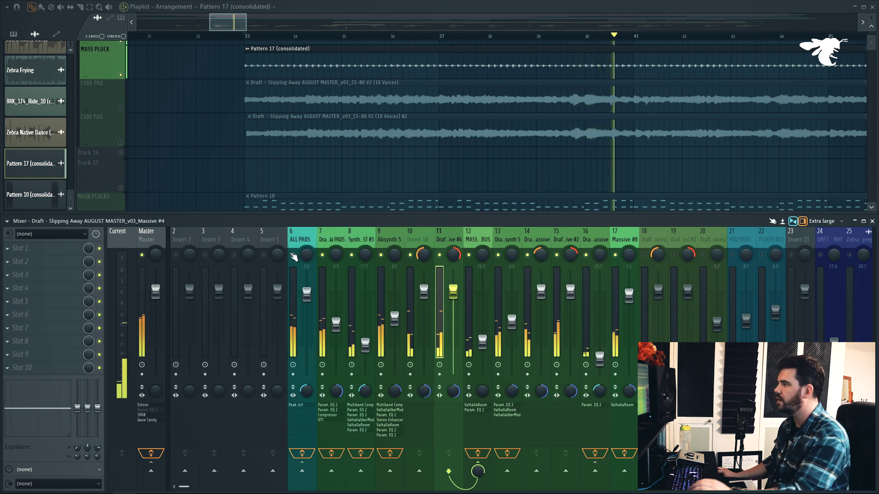
# - Unmute both CS80 PAD tracks and select the first CS-80 V2 clip
pyautogui.scroll(-3, 207, 123)
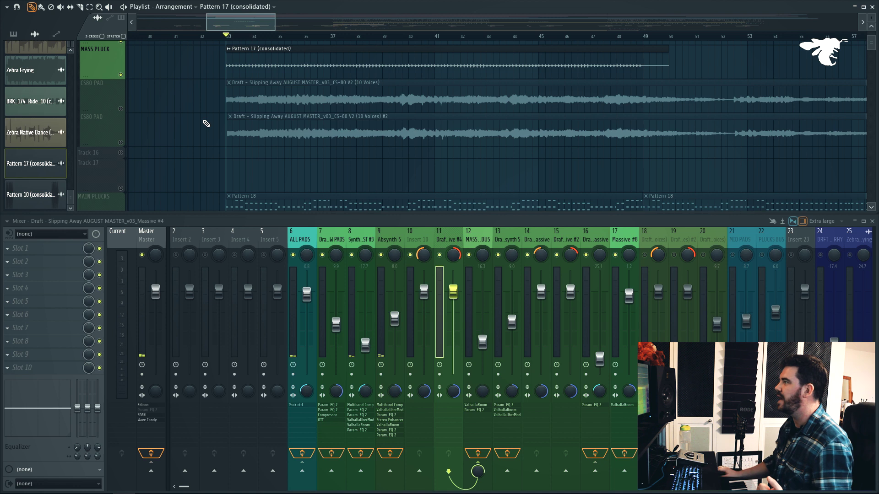
pyautogui.click(120, 109)
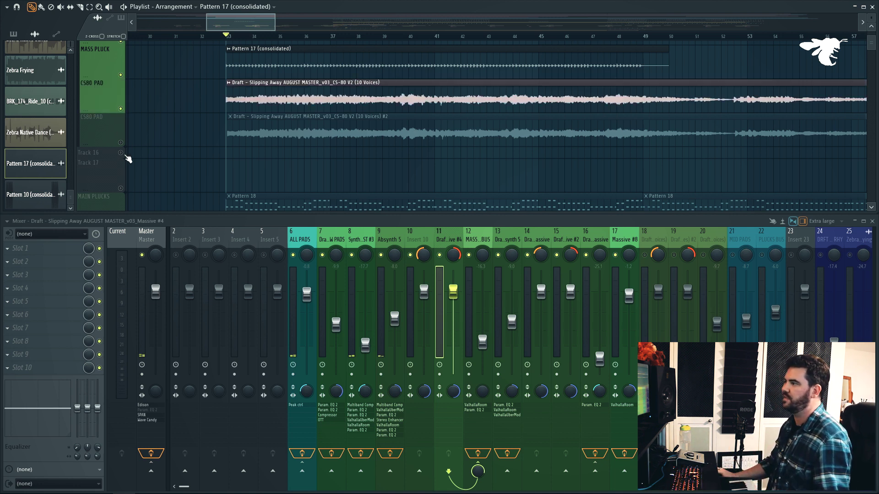
pyautogui.click(120, 142)
pyautogui.scroll(-4, 258, 93)
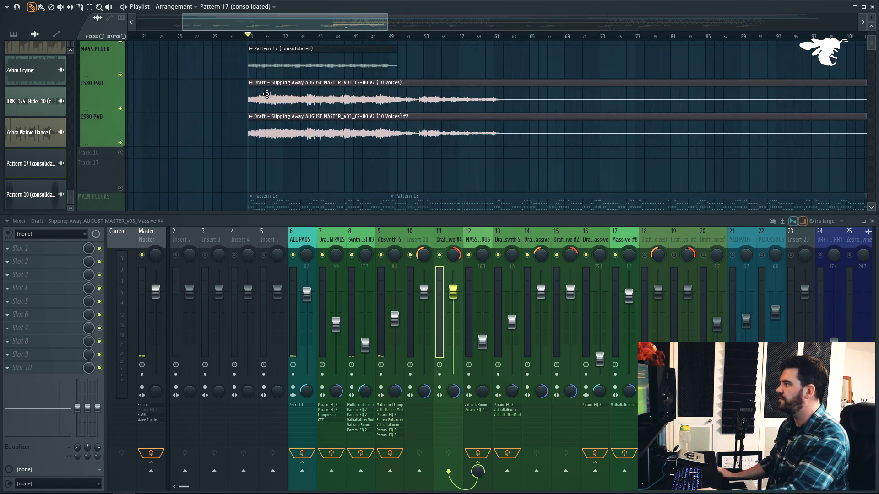
pyautogui.click(250, 99)
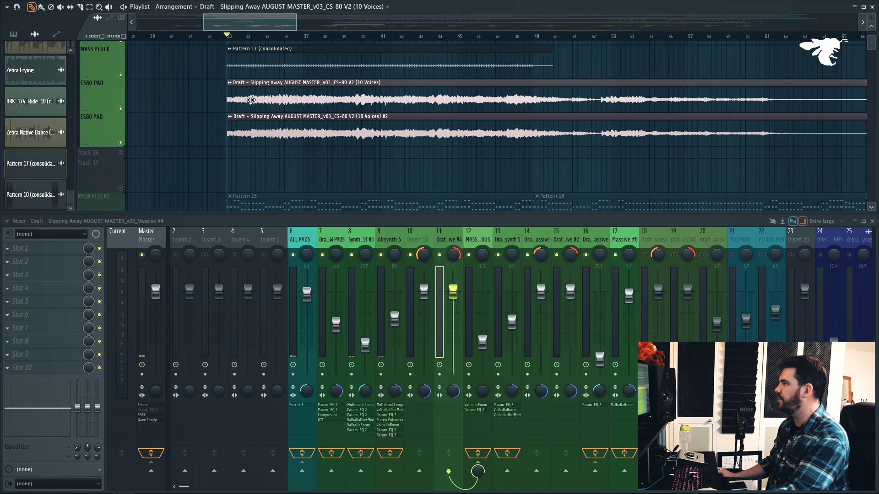
# - Isolate the two CS-80 mixer channels 18 and 19 with their buses and audition the CS80 PAD clips from bar 33
pyautogui.rightClick(647, 255)
pyautogui.rightClick(675, 255)
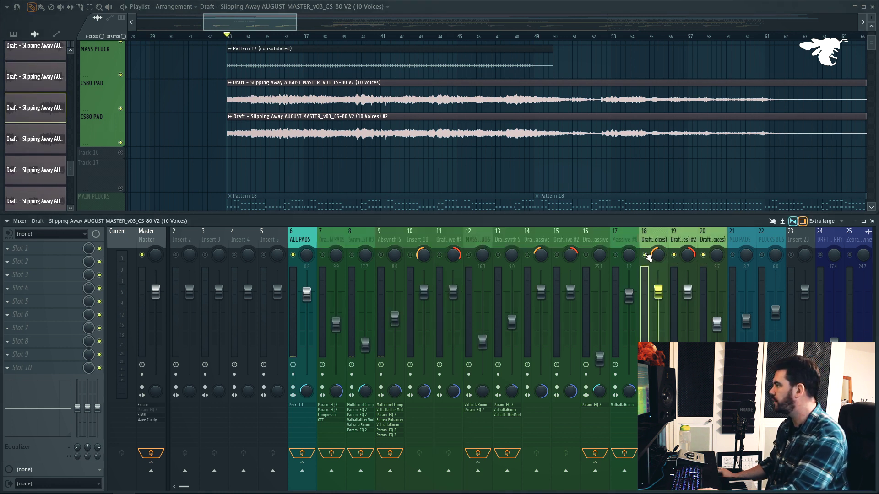
pyautogui.press('space')
pyautogui.scroll(3, 278, 137)
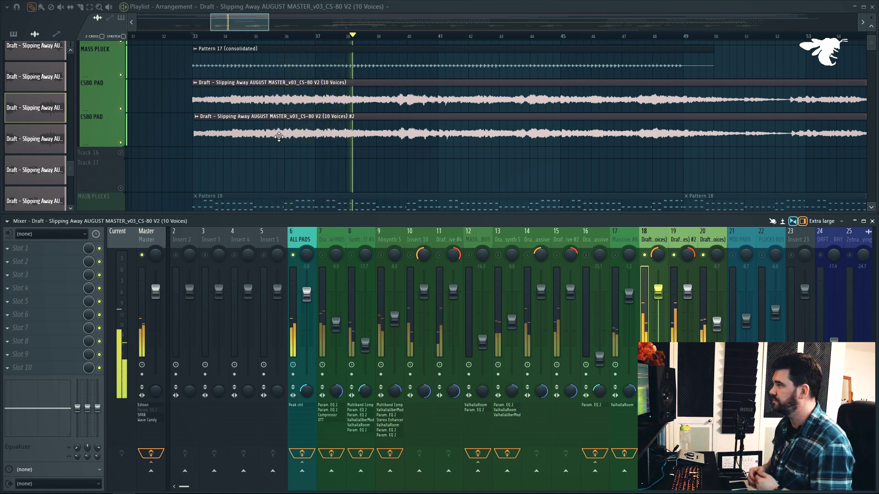
pyautogui.scroll(3, 230, 100)
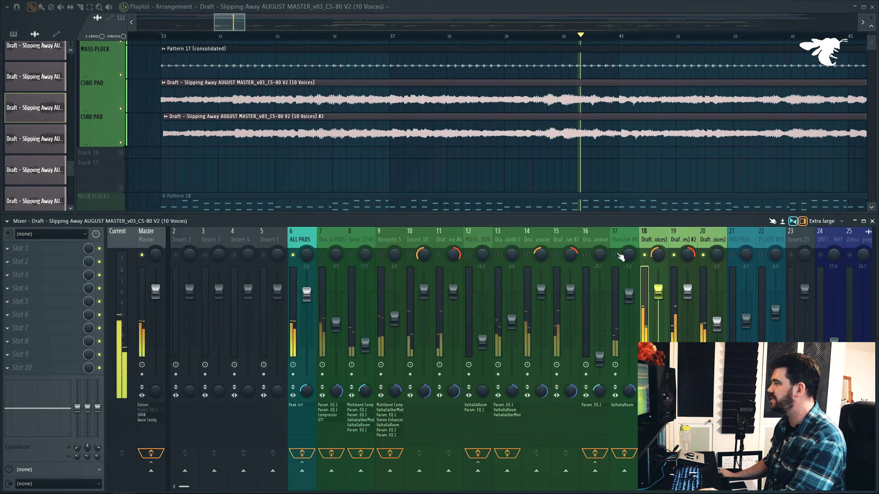
# - Unmute mixer channels 17 down to 7 during playback to hear the CS80 pads within the full pad stack
pyautogui.click(616, 254)
pyautogui.click(579, 257)
pyautogui.click(585, 255)
pyautogui.click(557, 255)
pyautogui.click(528, 255)
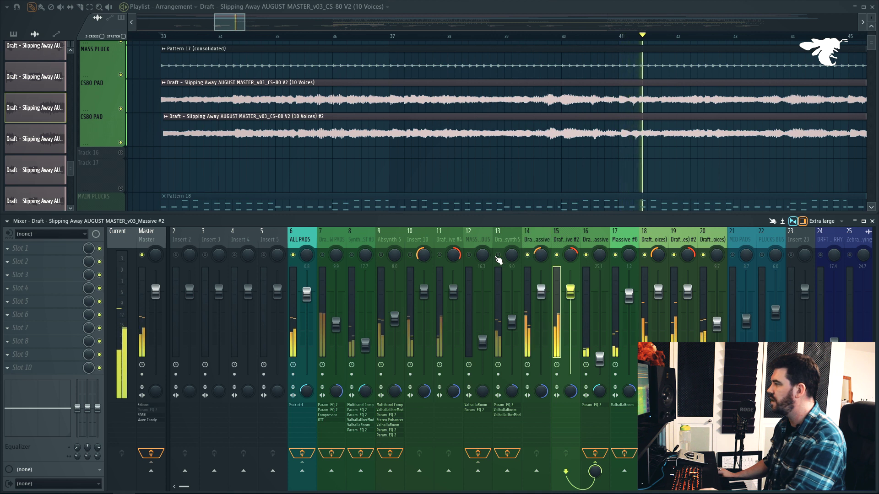
pyautogui.click(498, 255)
pyautogui.click(469, 255)
pyautogui.click(440, 254)
pyautogui.click(410, 255)
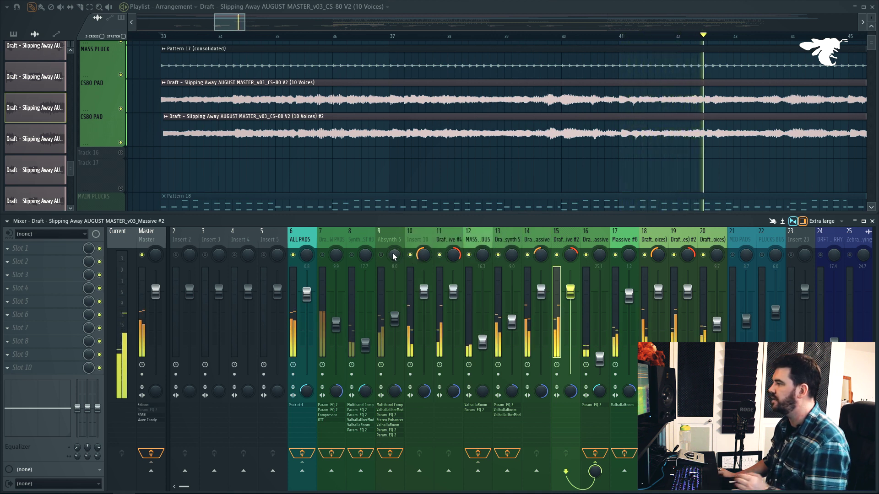
pyautogui.click(381, 255)
pyautogui.click(352, 255)
pyautogui.click(323, 255)
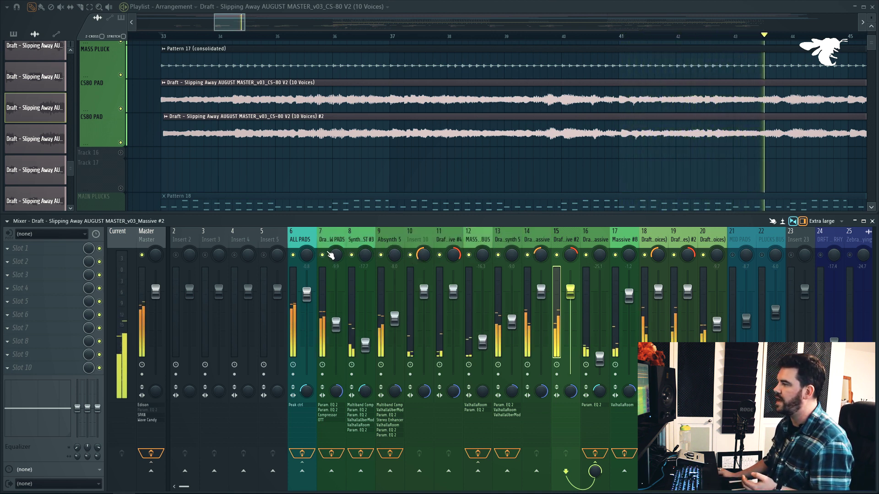
# - Lower the LOW PADS mixer channel's volume to about -11.6 dB during playback
pyautogui.click(330, 257)
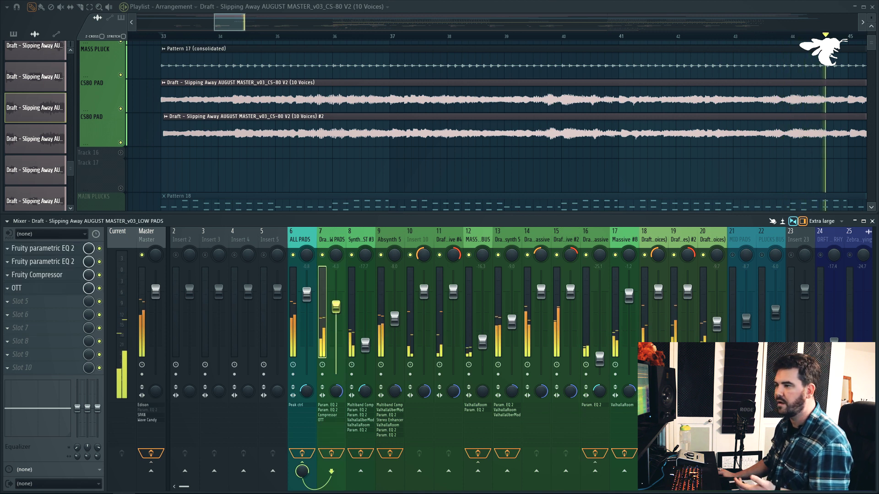
pyautogui.moveTo(336, 307); pyautogui.dragTo(335, 321)
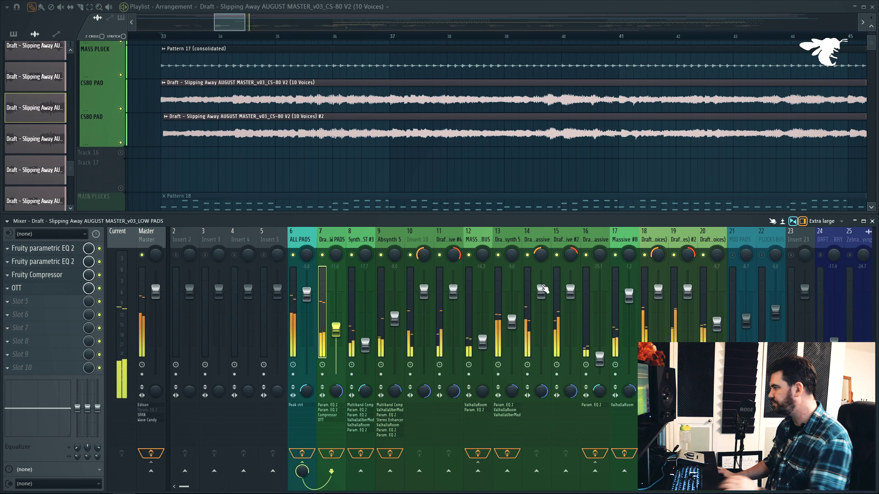
# - Examine the individual pad layer channels in turn, from Absynth 5 through the MASS HI END BUS to the second CS-80 V2 channel
pyautogui.click(392, 241)
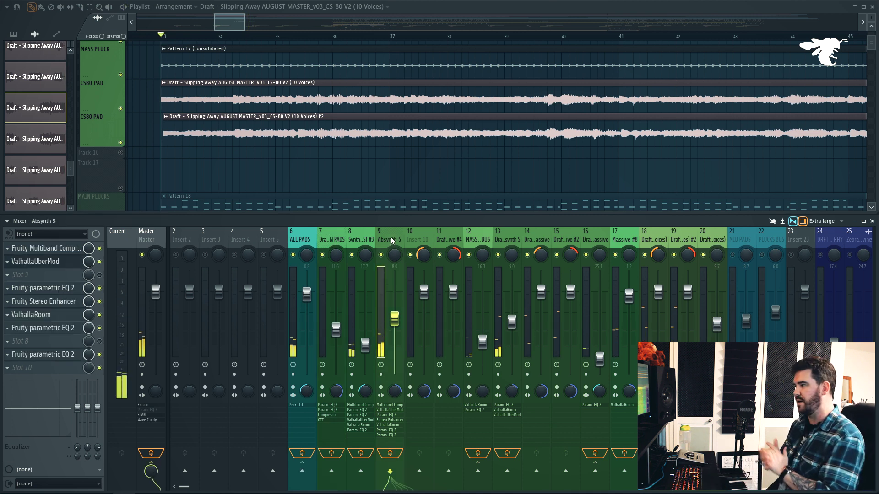
pyautogui.click(422, 243)
pyautogui.click(446, 237)
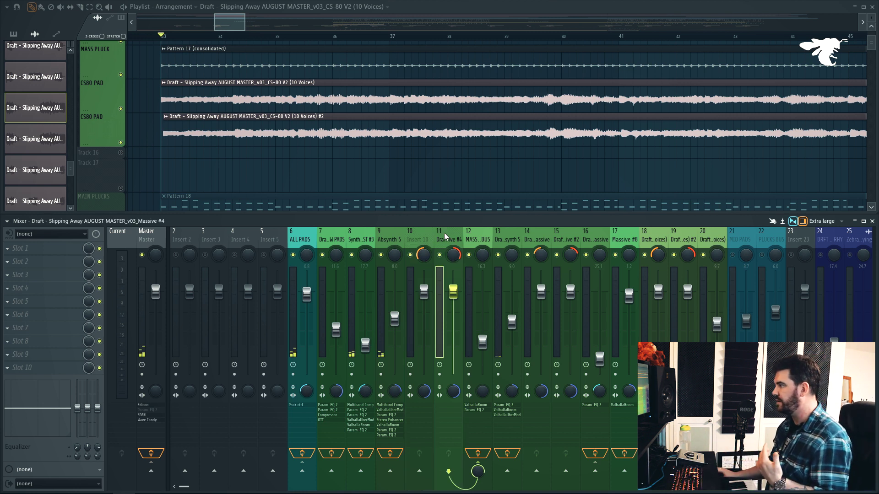
pyautogui.click(476, 238)
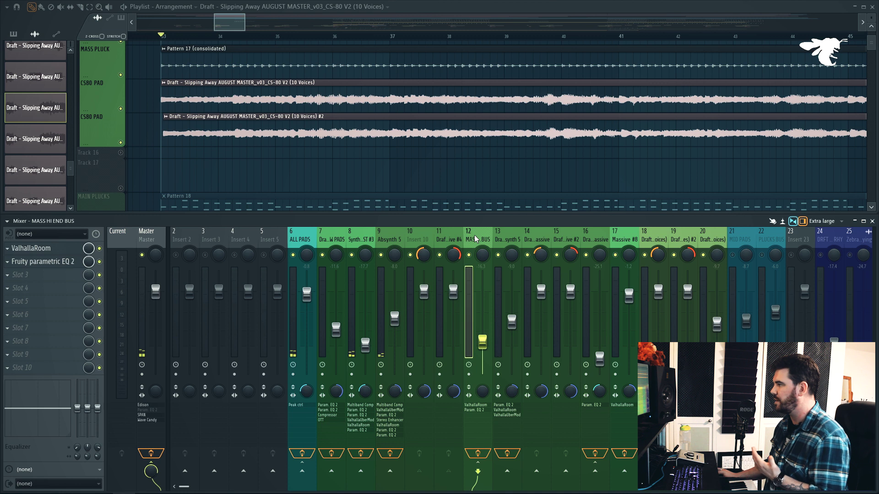
pyautogui.click(519, 243)
pyautogui.click(620, 237)
pyautogui.click(603, 240)
pyautogui.click(579, 240)
pyautogui.click(643, 239)
pyautogui.click(687, 242)
# - Examine where the pad and pluck clips recur across the whole arrangement, with the playlist tracks shown at a smaller height
pyautogui.scroll(-8, 613, 183)
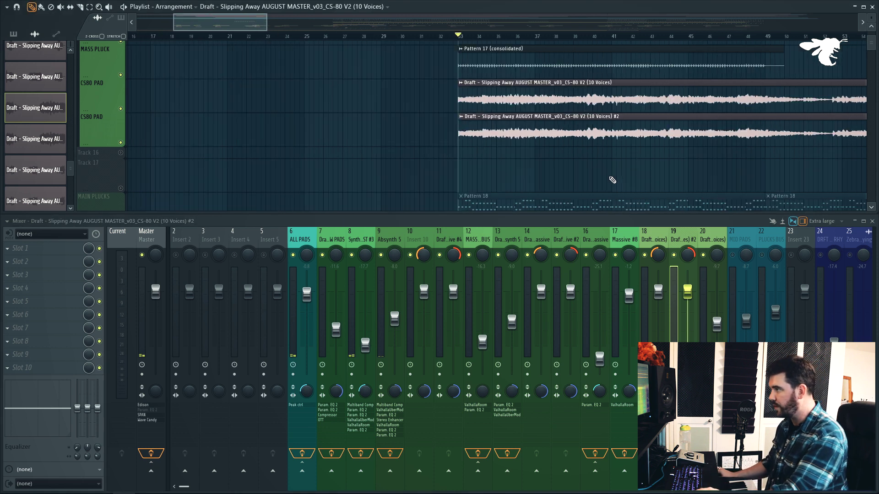
pyautogui.scroll(6, 748, 172)
pyautogui.scroll(-1, 709, 151)
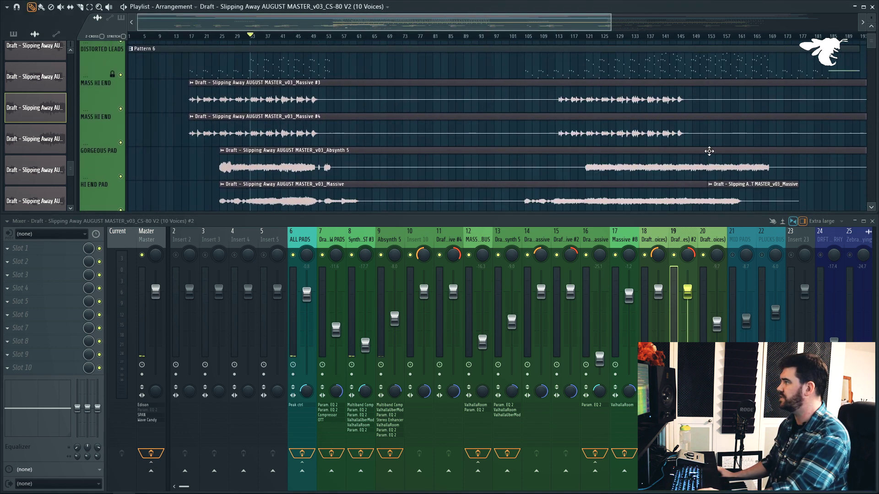
pyautogui.scroll(-3, 709, 151)
pyautogui.scroll(4, 709, 151)
pyautogui.scroll(-5, 451, 128)
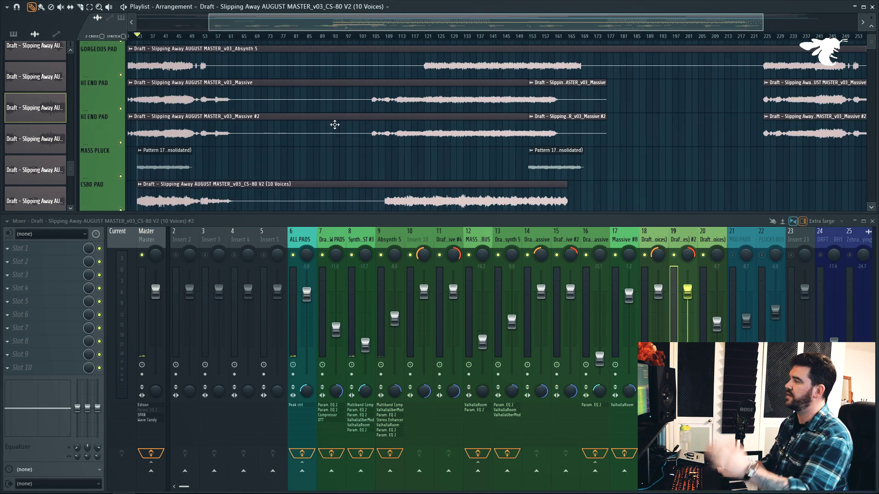
pyautogui.scroll(3, 495, 63)
pyautogui.scroll(-1, 484, 108)
pyautogui.moveTo(872, 41); pyautogui.dragTo(872, 17)
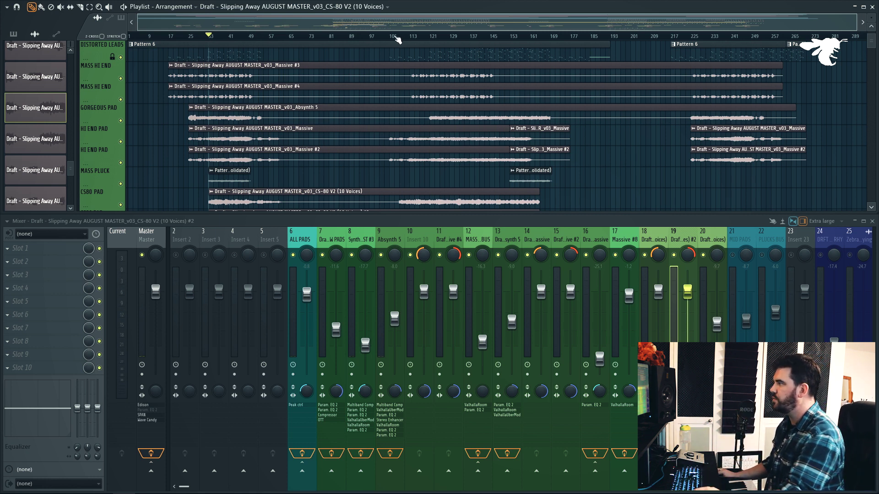
# - Audition the combined pad layers from around bar 105 while looking over the INTRO PAD to CS80 PAD tracks
pyautogui.press('space')
pyautogui.scroll(4, 434, 96)
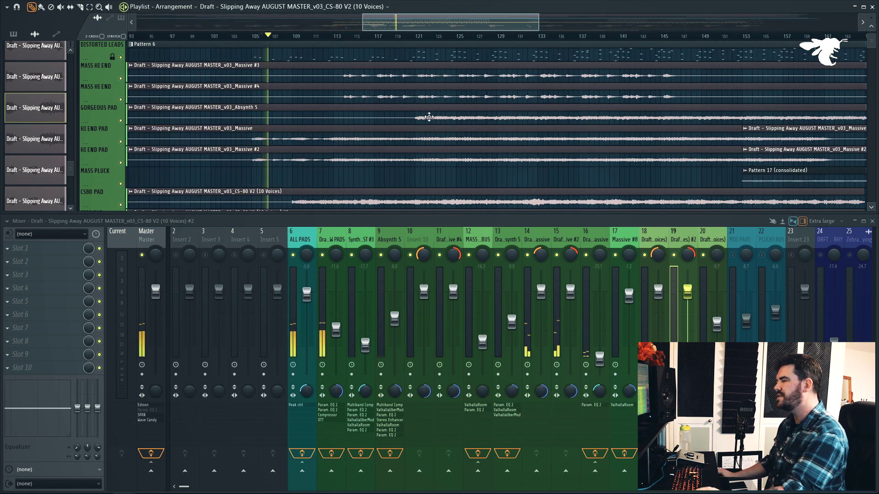
pyautogui.scroll(5, 407, 101)
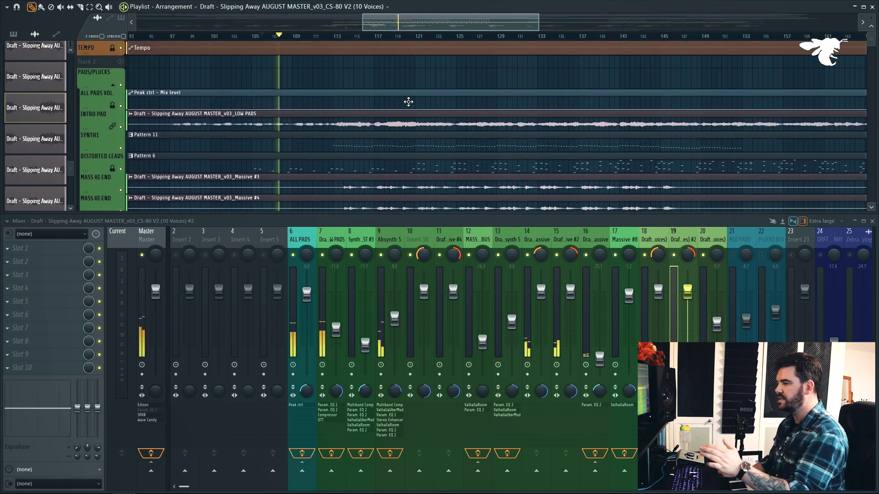
pyautogui.scroll(-6, 407, 101)
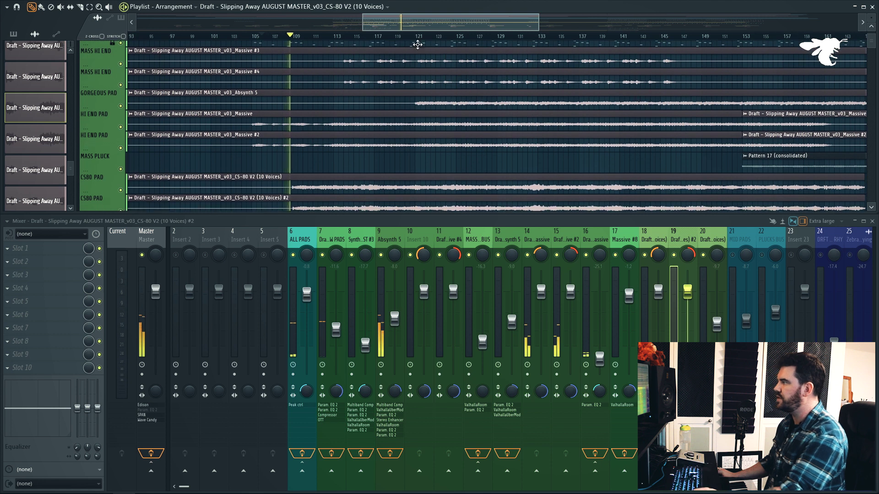
# - Audition all pad layers from around bar 121, where the GORGEOUS PAD enters, and stop playback
pyautogui.click(416, 41)
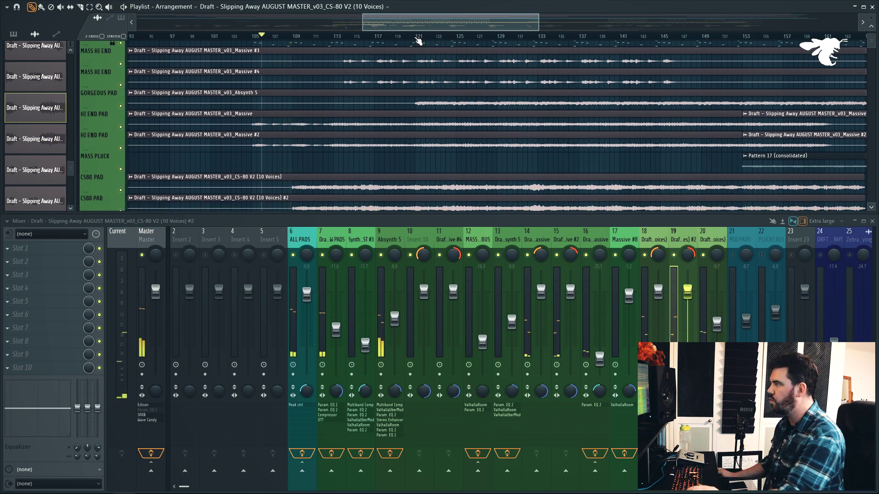
pyautogui.scroll(-5, 503, 99)
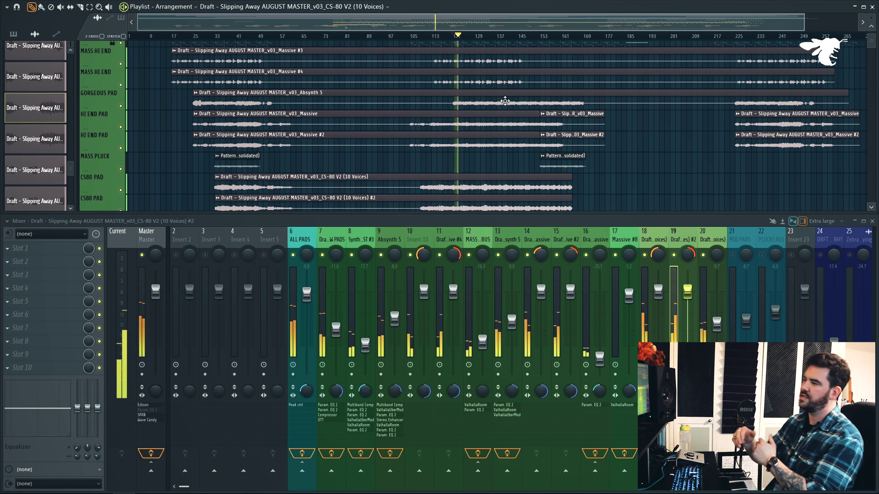
pyautogui.scroll(6, 505, 100)
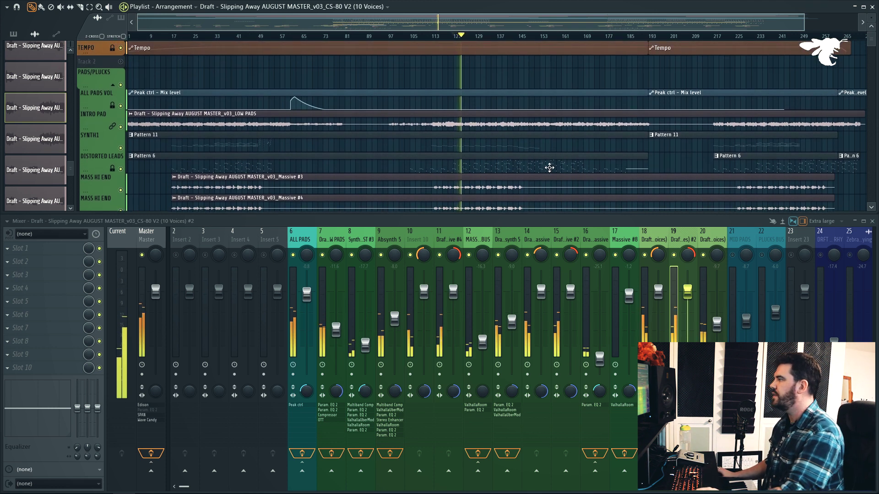
pyautogui.press('space')
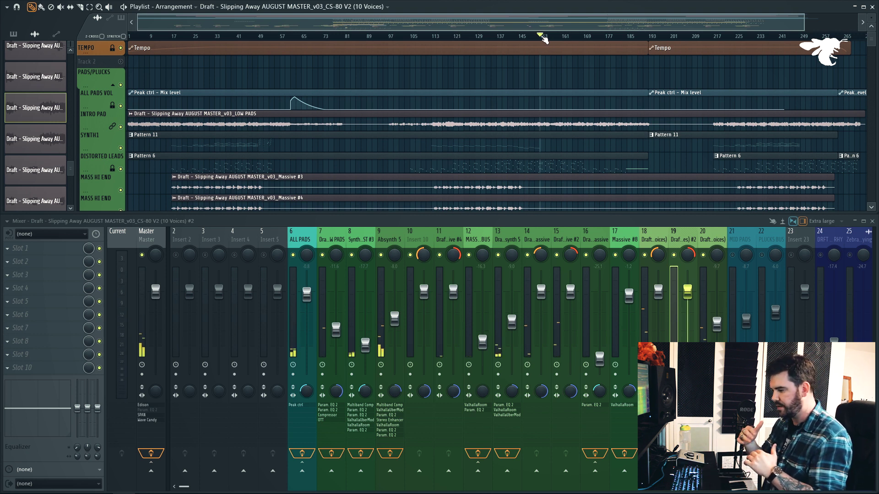
# - Play the arrangement from around bar 153 and solo the Absynth 5 mixer channel
pyautogui.press('space')
pyautogui.scroll(5, 543, 39)
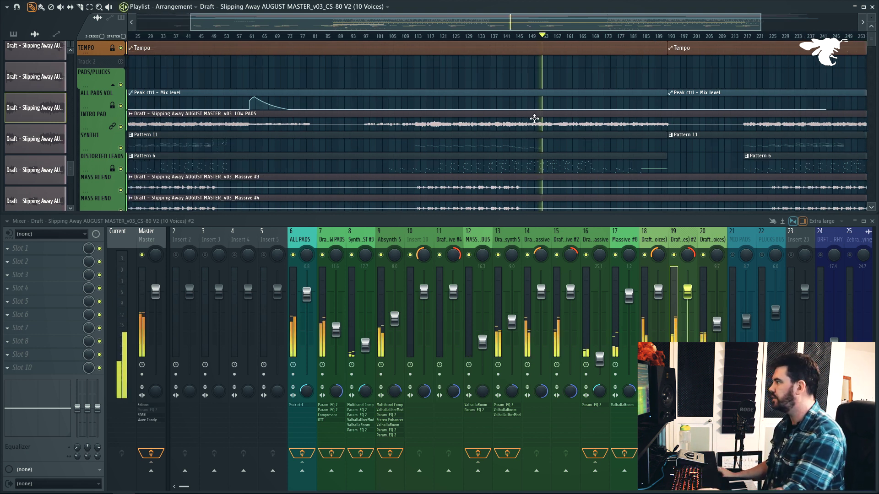
pyautogui.rightClick(381, 256)
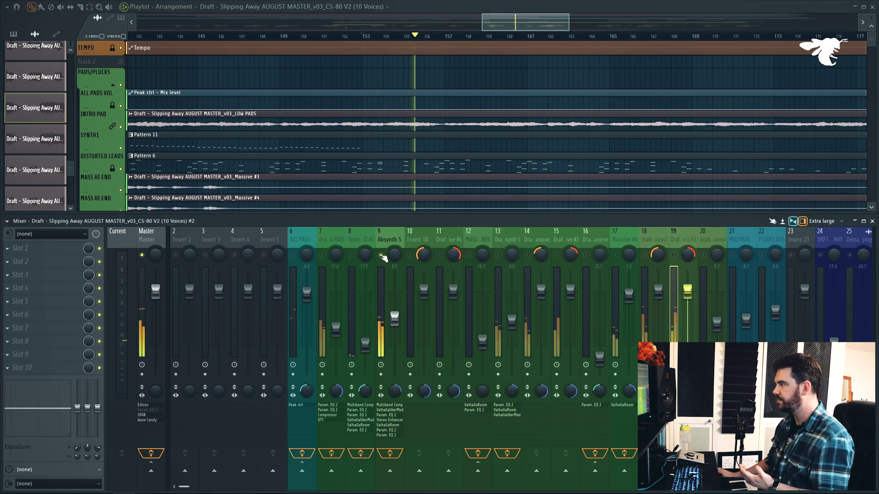
# - Open Pattern 6 from the DISTORTED LEADS track in the piano roll, examine the Absynth 5 lead notes, and close it
pyautogui.click(431, 164)
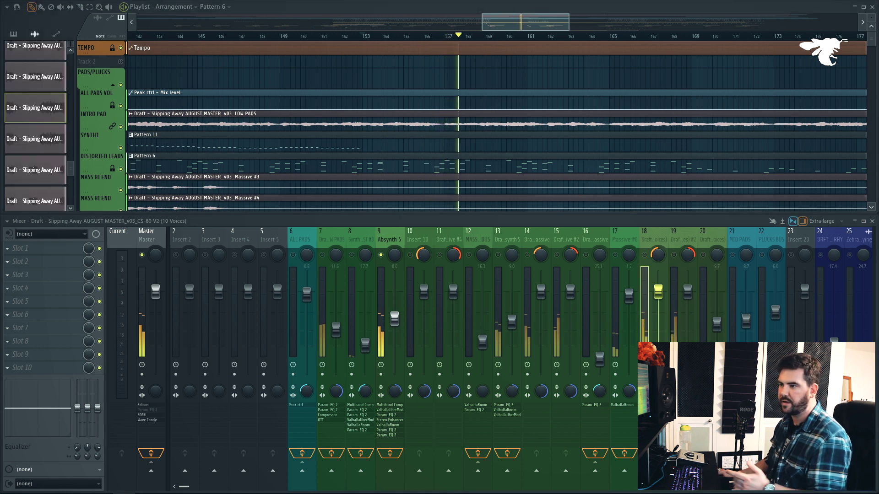
pyautogui.press('F7')
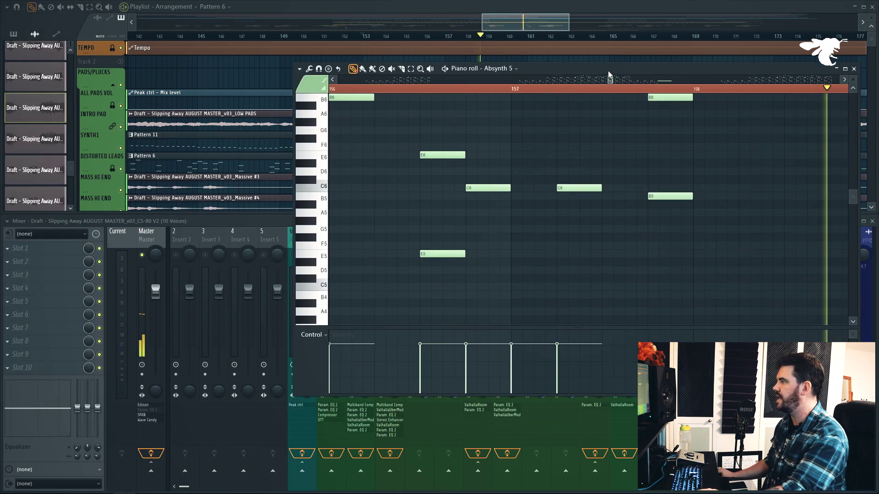
pyautogui.scroll(6, 561, 168)
pyautogui.scroll(-2, 559, 180)
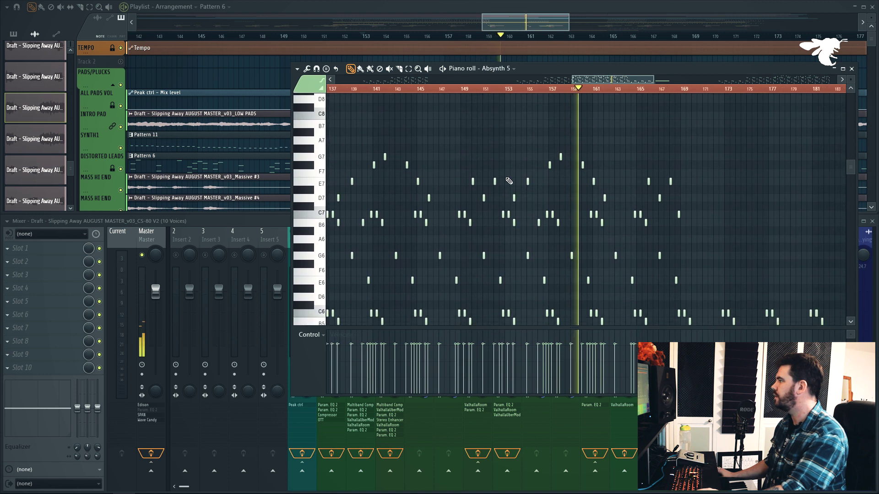
pyautogui.scroll(-5, 509, 180)
pyautogui.scroll(-3, 595, 166)
pyautogui.scroll(10, 604, 192)
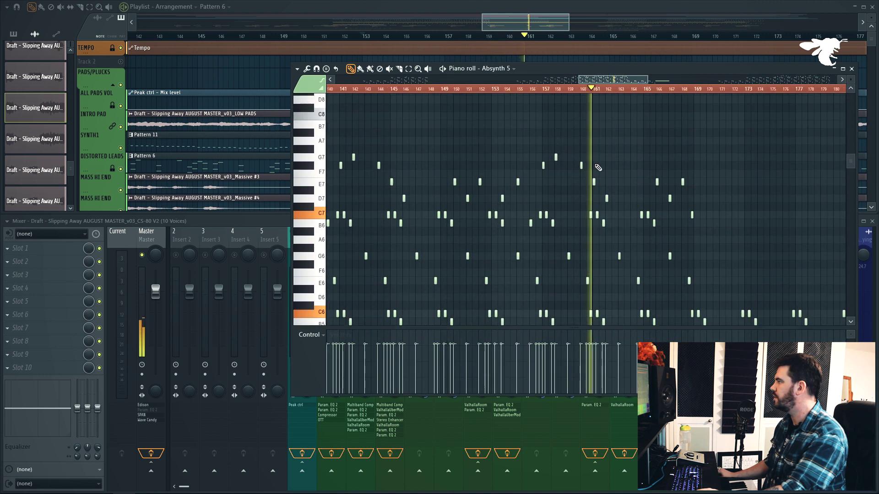
pyautogui.scroll(1, 614, 211)
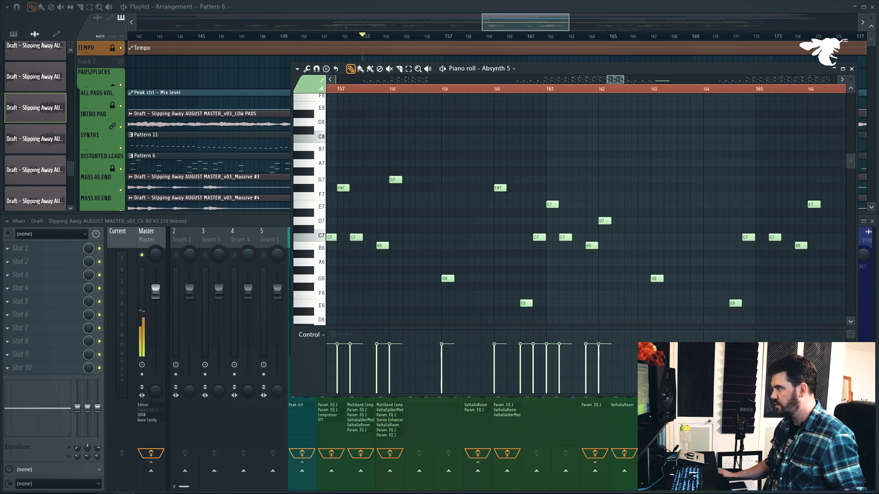
pyautogui.scroll(-6, 459, 143)
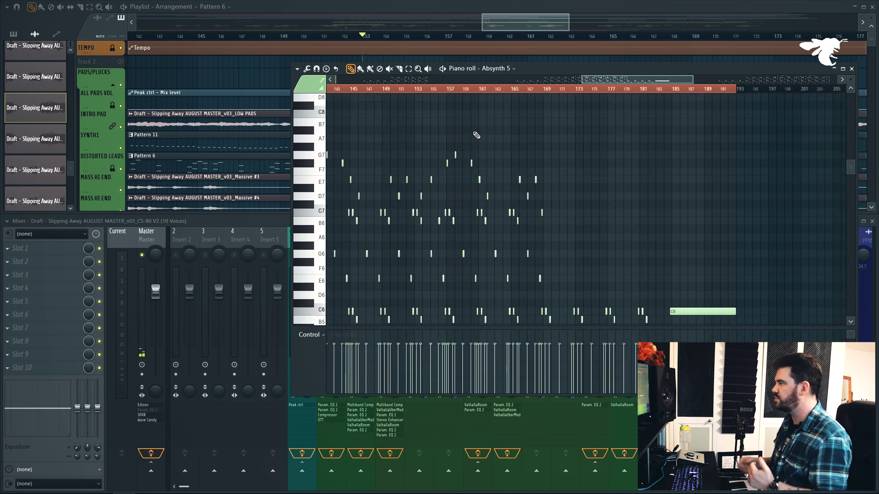
pyautogui.click(851, 69)
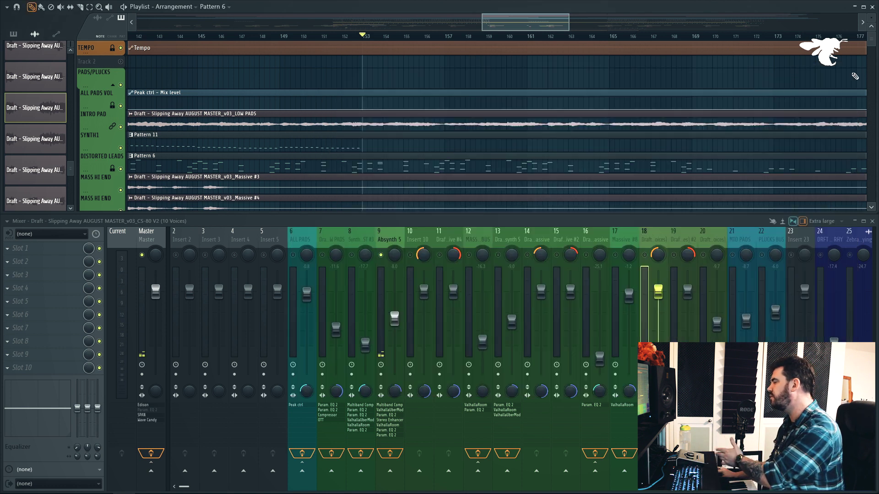
# - Play from around bar 153 and unmute mixer channels 20 down to 6, including ALL PADS, around the Absynth 5 lead
pyautogui.scroll(-5, 654, 75)
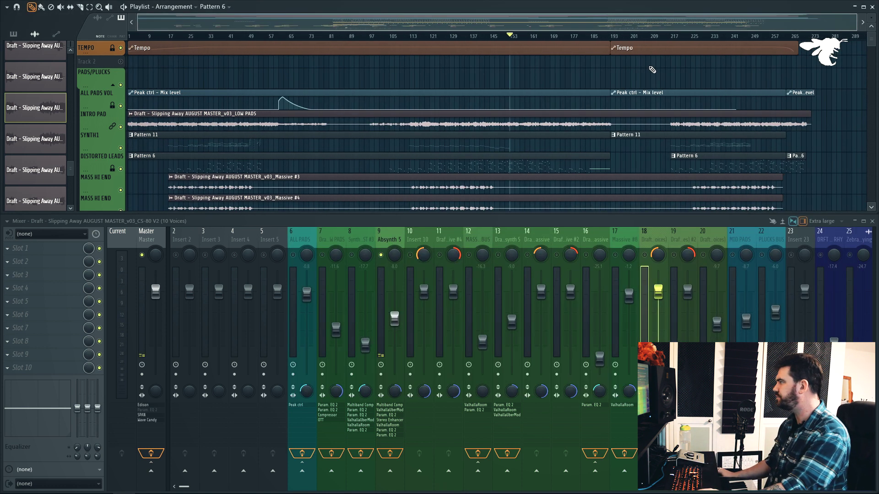
pyautogui.scroll(-2, 611, 64)
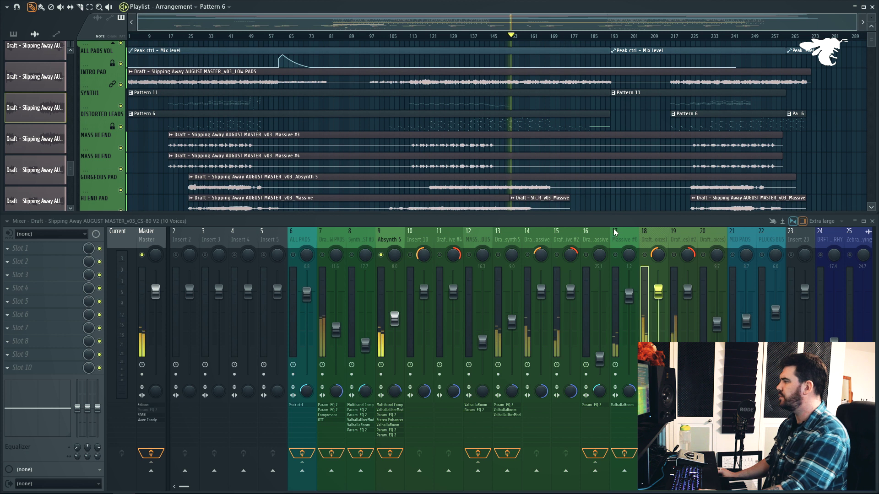
pyautogui.click(703, 256)
pyautogui.click(674, 256)
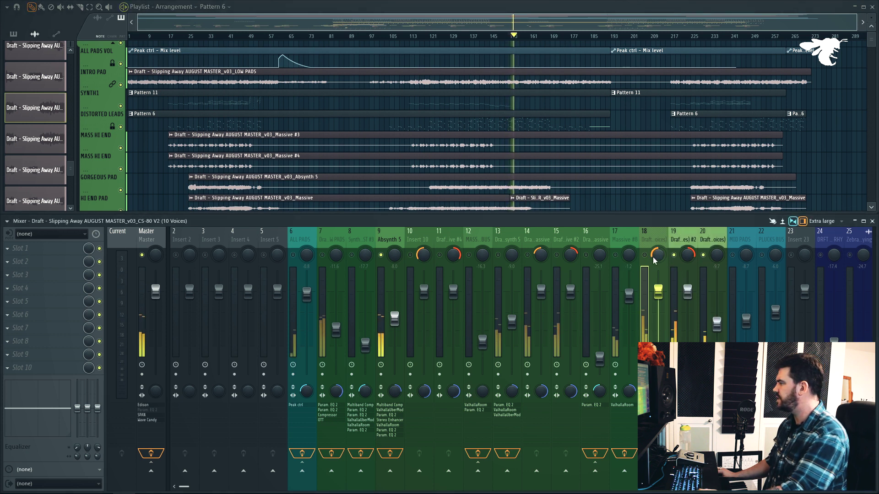
pyautogui.click(644, 256)
pyautogui.click(615, 257)
pyautogui.click(586, 255)
pyautogui.click(557, 255)
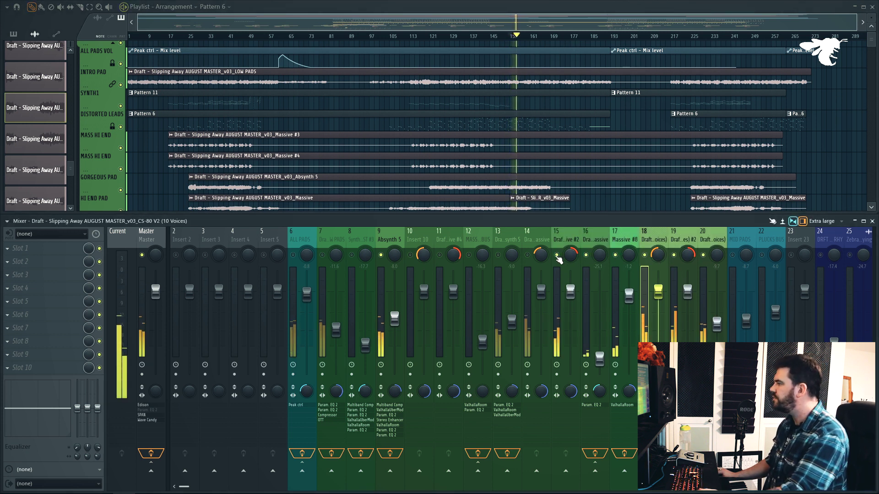
pyautogui.click(528, 255)
pyautogui.click(498, 256)
pyautogui.click(469, 256)
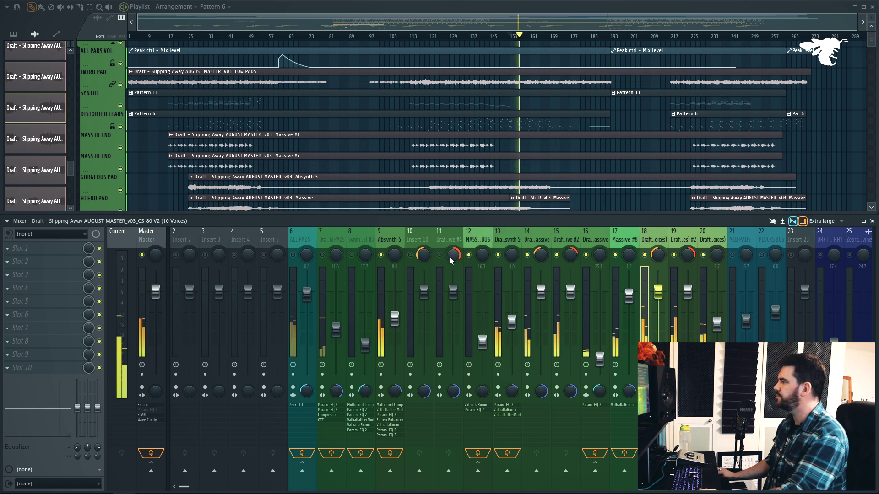
pyautogui.click(439, 255)
pyautogui.click(410, 256)
pyautogui.click(351, 256)
pyautogui.click(322, 256)
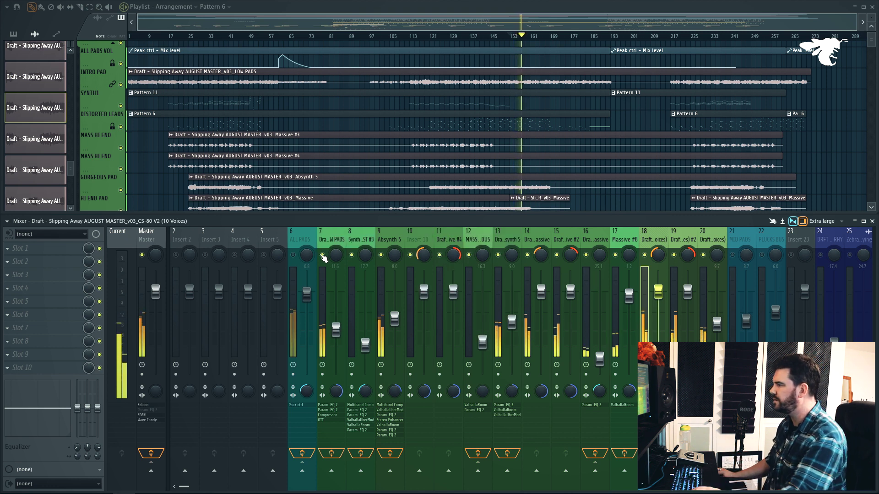
pyautogui.click(293, 255)
# - Stop playback and examine the end of the DISTORTED LEADS pattern around bars 185 to 193
pyautogui.keyDown('ctrl'); pyautogui.scroll(7, 639, 92); pyautogui.keyUp('ctrl')
pyautogui.scroll(-1, 499, 116)
pyautogui.press('space')
pyautogui.scroll(2, 367, 92)
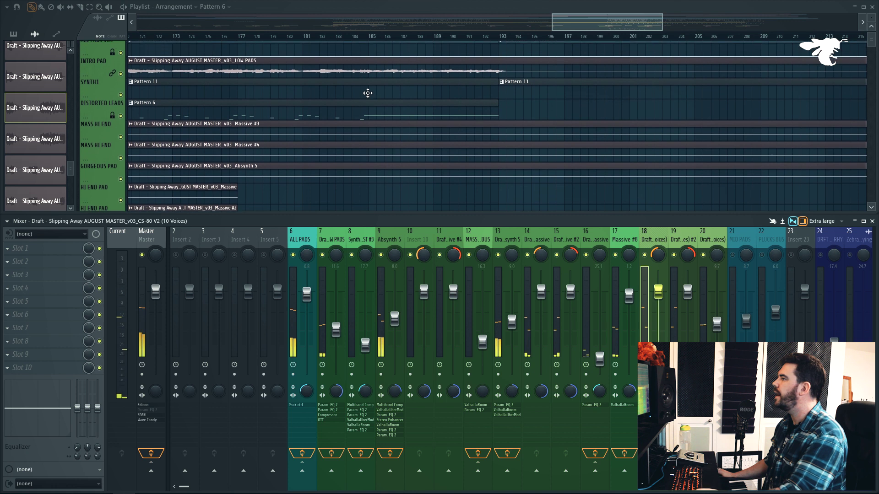
# - Play the arrangement from around bar 177 to audition the pad and lead layers
pyautogui.click(231, 35)
pyautogui.press('space')
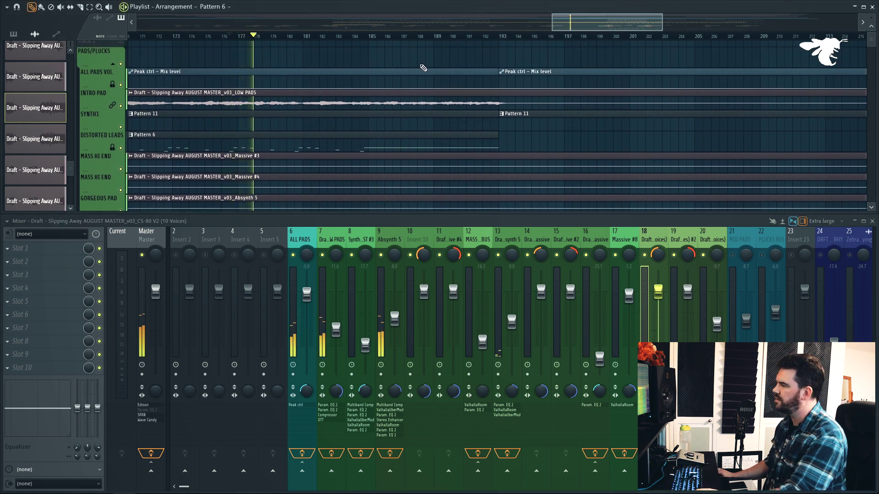
pyautogui.scroll(-3, 416, 74)
pyautogui.scroll(5, 415, 78)
pyautogui.keyDown('ctrl'); pyautogui.scroll(-7, 407, 87); pyautogui.keyUp('ctrl')
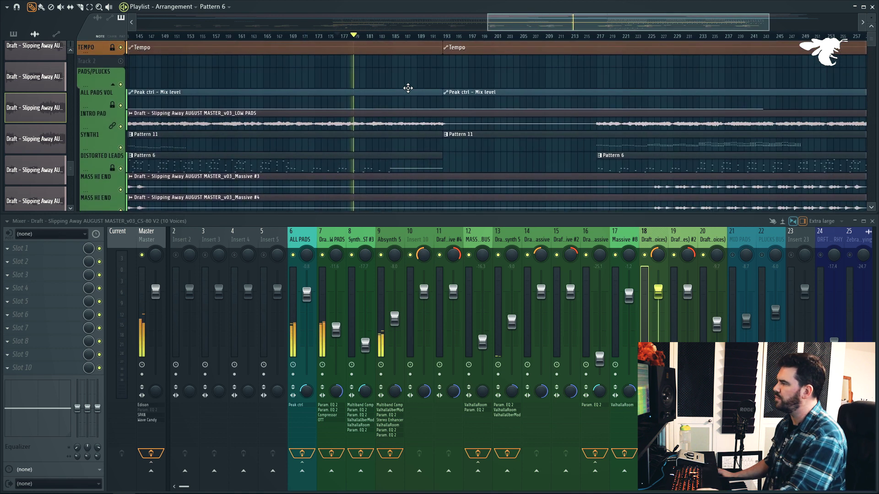
pyautogui.keyDown('ctrl'); pyautogui.scroll(-2, 412, 92); pyautogui.keyUp('ctrl')
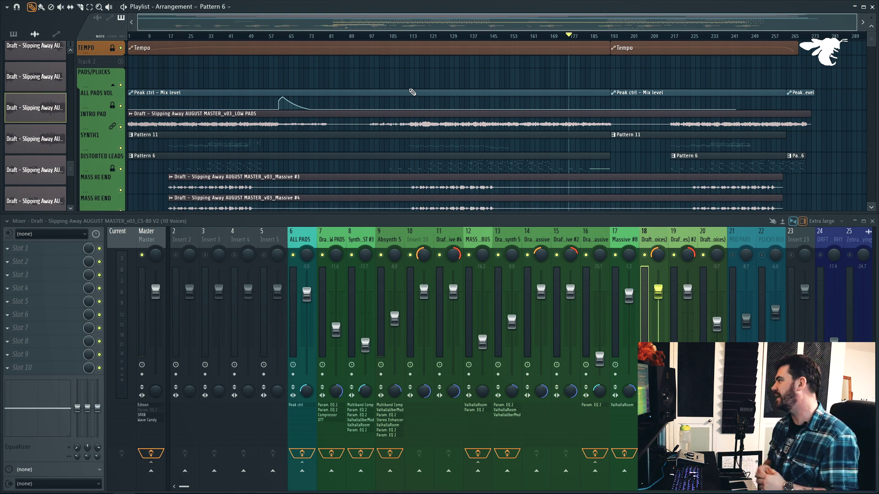
# - Play the arrangement from around bar 217, where Pattern 6 resumes on the DISTORTED LEADS track
pyautogui.scroll(-3, 603, 74)
pyautogui.scroll(3, 604, 75)
pyautogui.scroll(6, 624, 83)
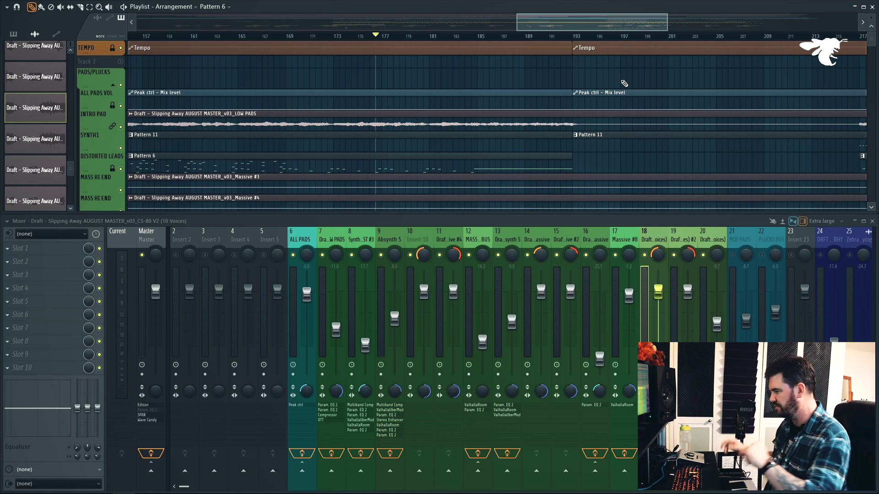
pyautogui.scroll(-4, 624, 83)
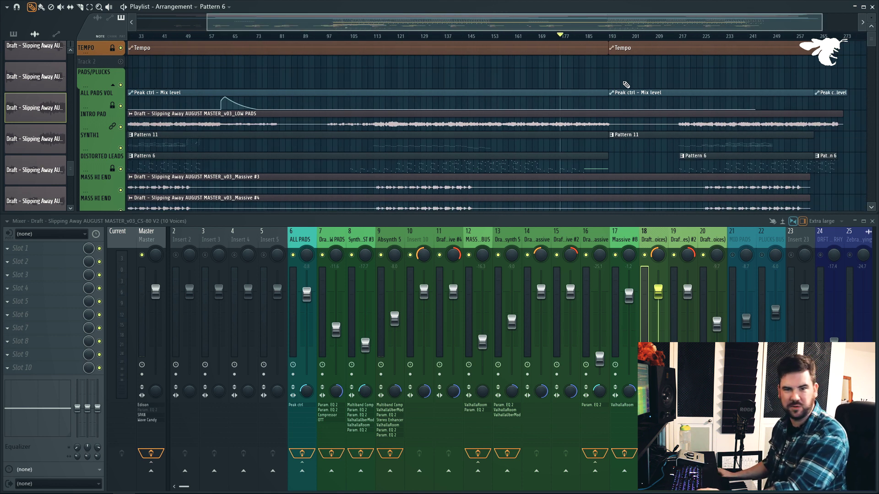
pyautogui.scroll(-3, 686, 115)
pyautogui.scroll(4, 731, 126)
pyautogui.scroll(1, 728, 123)
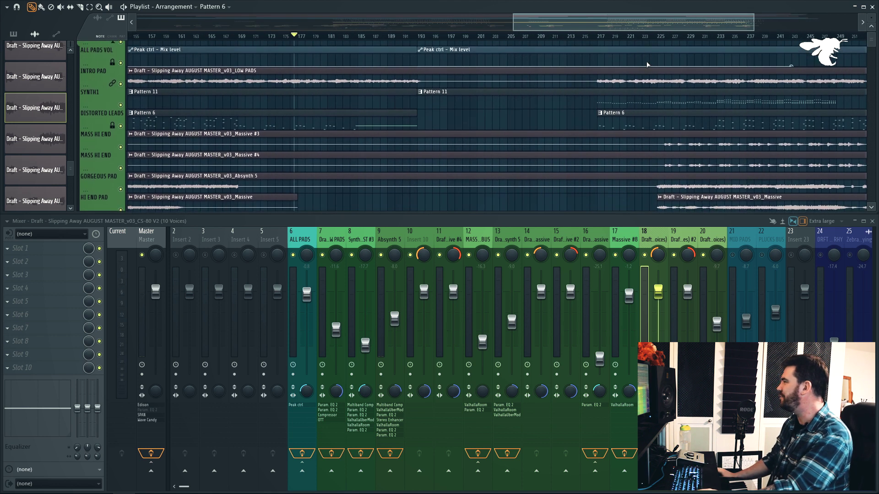
pyautogui.press('space')
pyautogui.scroll(6, 719, 98)
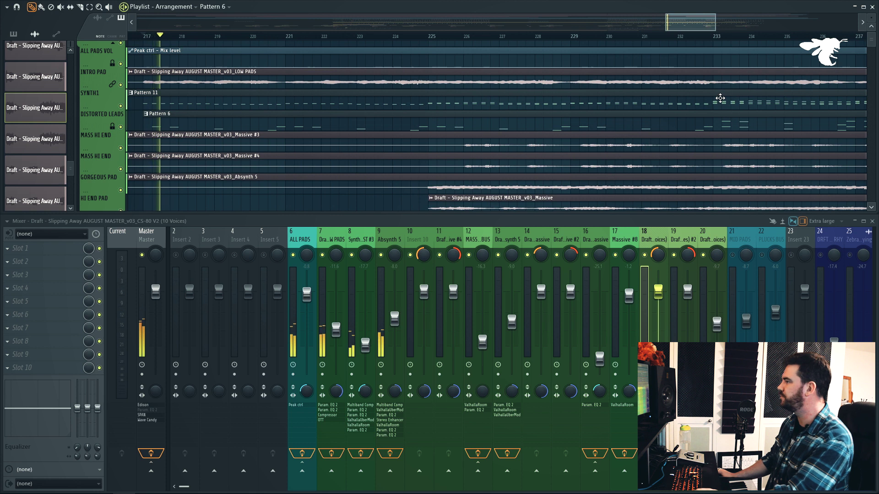
# - Examine the pad, SYNTH1 and DISTORTED LEADS clips from around bar 217 to the song's end during playback
pyautogui.scroll(-9, 720, 98)
pyautogui.scroll(3, 790, 98)
pyautogui.scroll(-4, 790, 98)
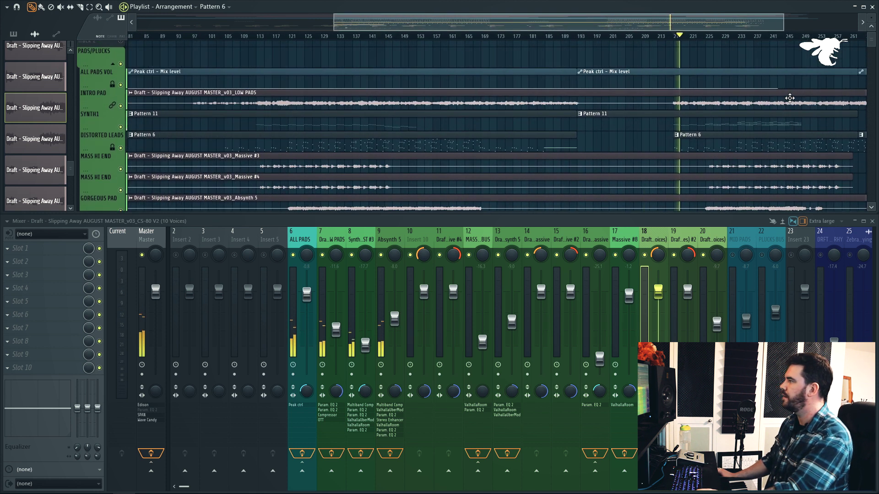
pyautogui.scroll(1, 790, 96)
pyautogui.scroll(4, 791, 94)
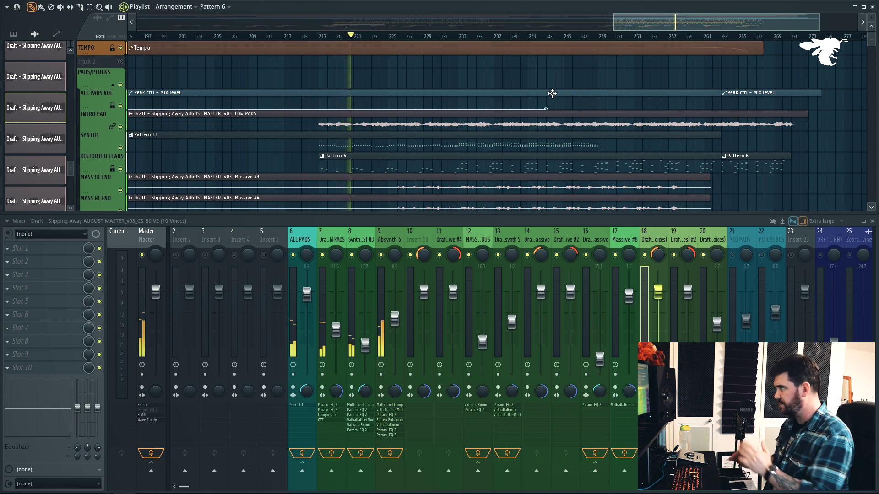
pyautogui.scroll(-8, 552, 93)
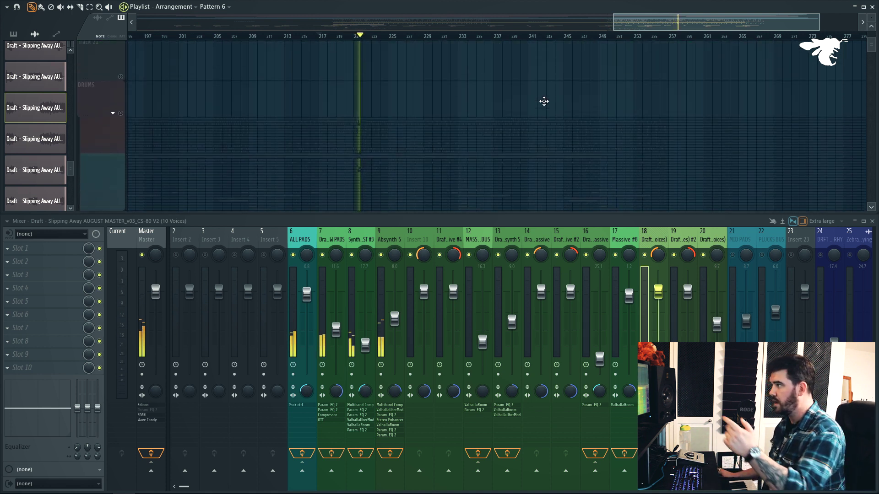
pyautogui.scroll(8, 476, 107)
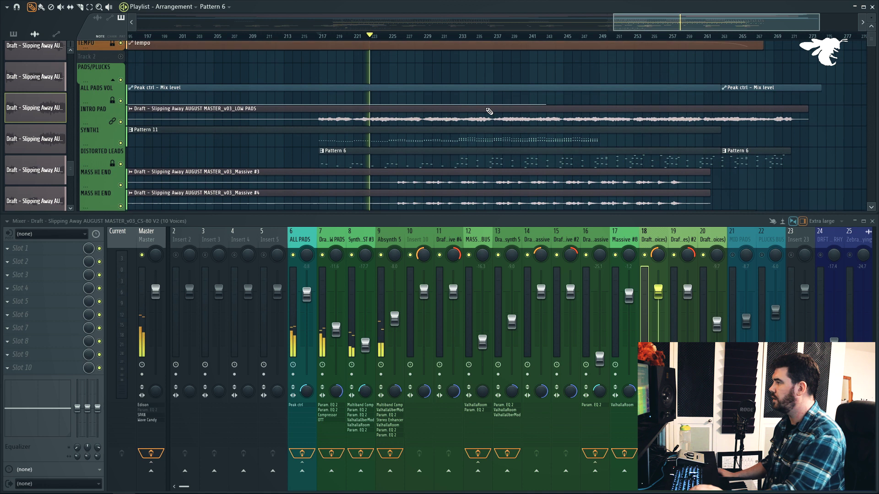
pyautogui.scroll(1, 490, 111)
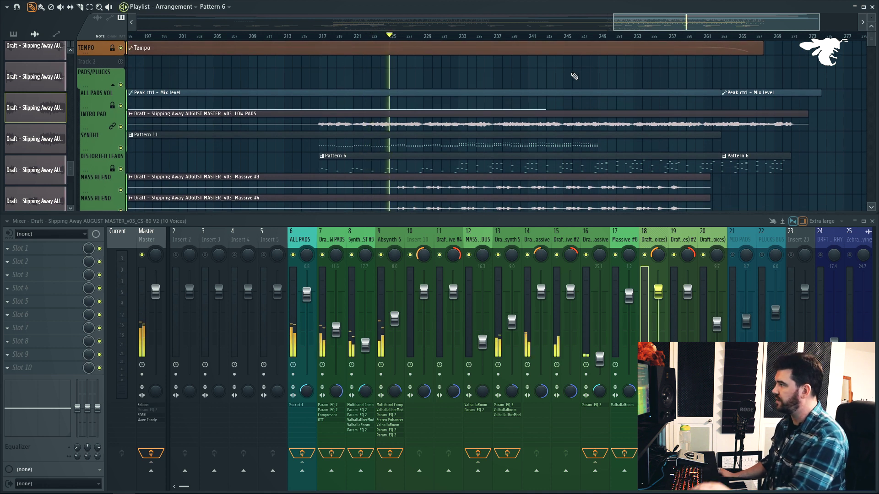
# - Examine the MASS HI END, GORGEOUS PAD and HI END PAD clips and play them from around bar 245
pyautogui.scroll(-3, 576, 78)
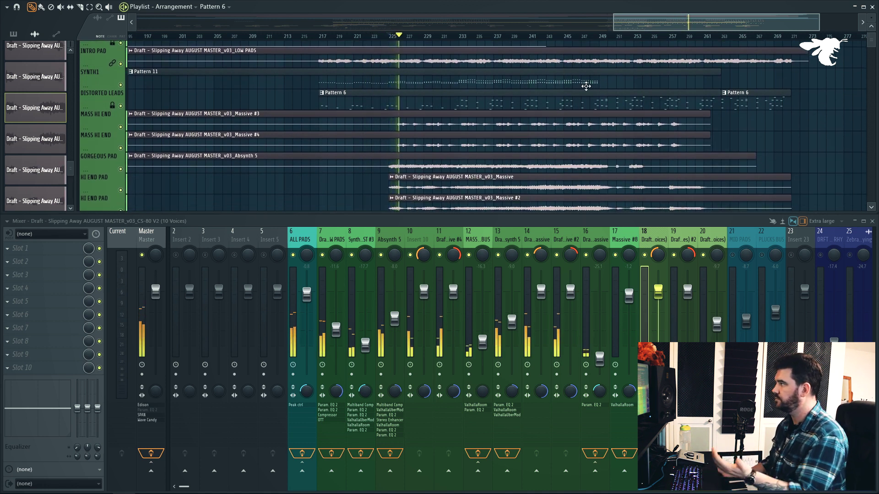
pyautogui.scroll(-3, 598, 113)
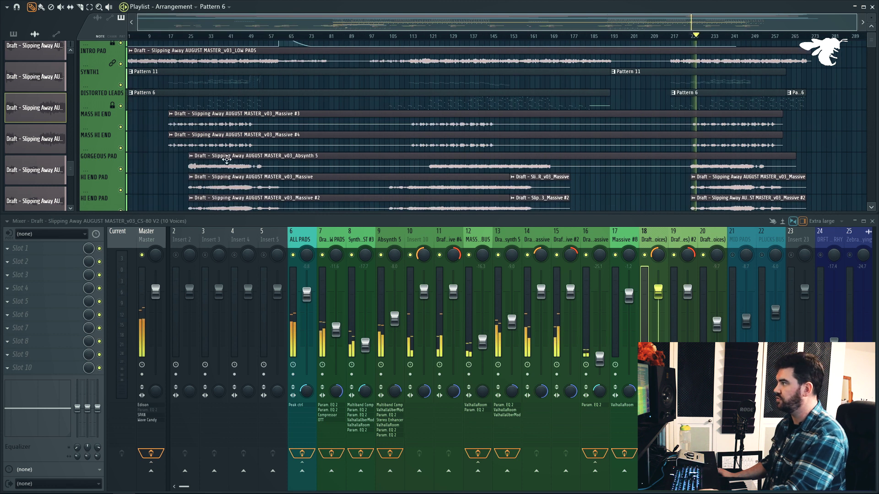
pyautogui.scroll(5, 771, 89)
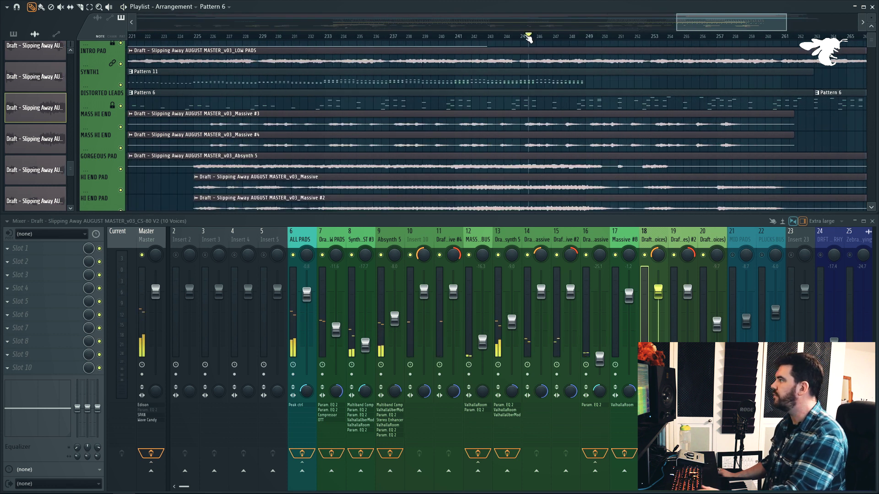
pyautogui.press('space')
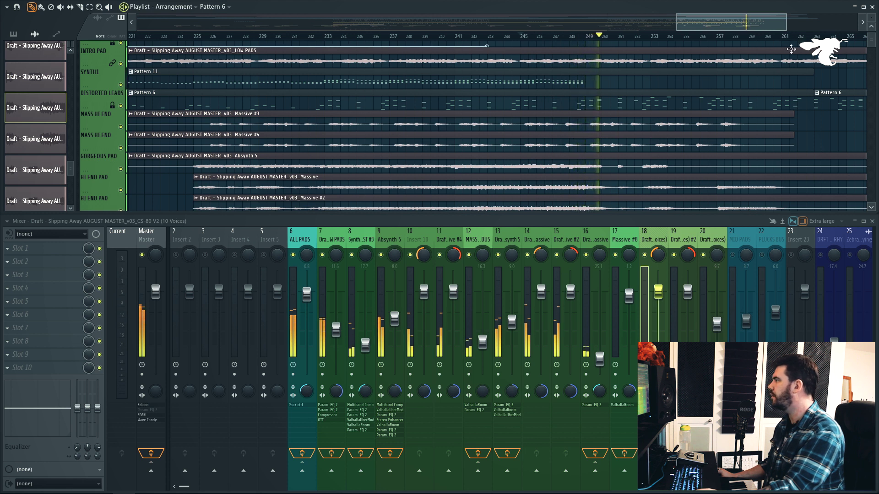
pyautogui.moveTo(784, 42); pyautogui.dragTo(786, 65)
pyautogui.scroll(-3, 785, 66)
pyautogui.scroll(5, 808, 91)
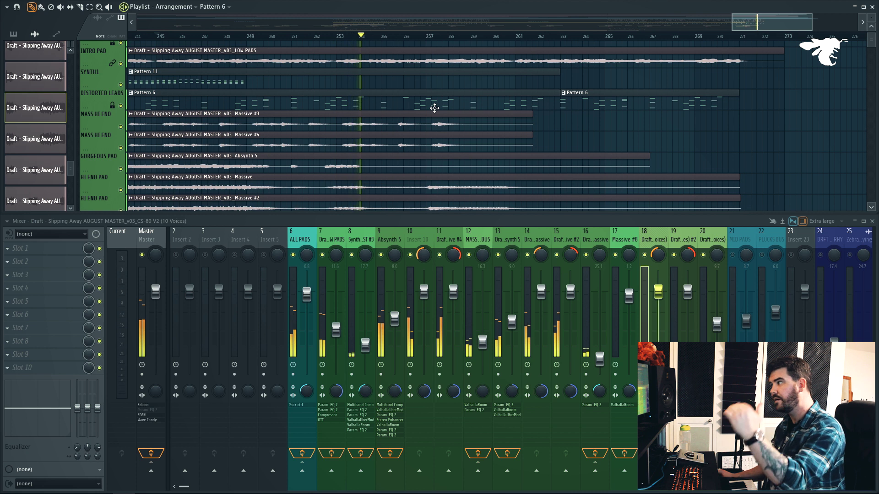
# - Stop playback and enlarge the Tempo track to examine its automation curve between about bars 253 and 266
pyautogui.press('space')
pyautogui.click(551, 36)
pyautogui.scroll(3, 691, 99)
pyautogui.scroll(-1, 692, 100)
pyautogui.scroll(-1, 691, 100)
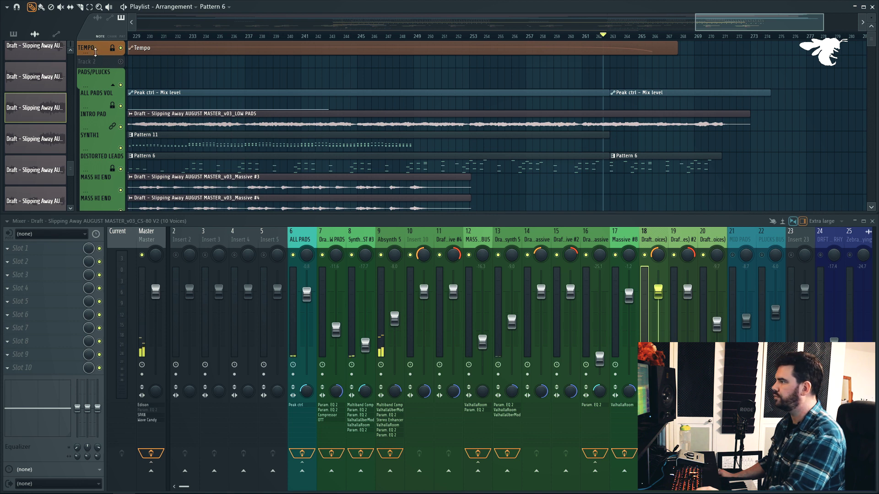
pyautogui.moveTo(95, 51); pyautogui.dragTo(96, 142)
pyautogui.scroll(2, 574, 101)
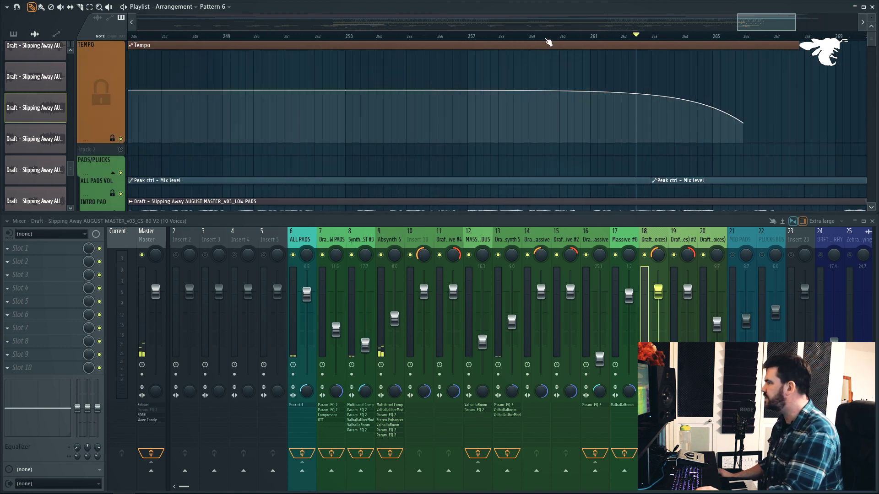
pyautogui.scroll(-3, 549, 92)
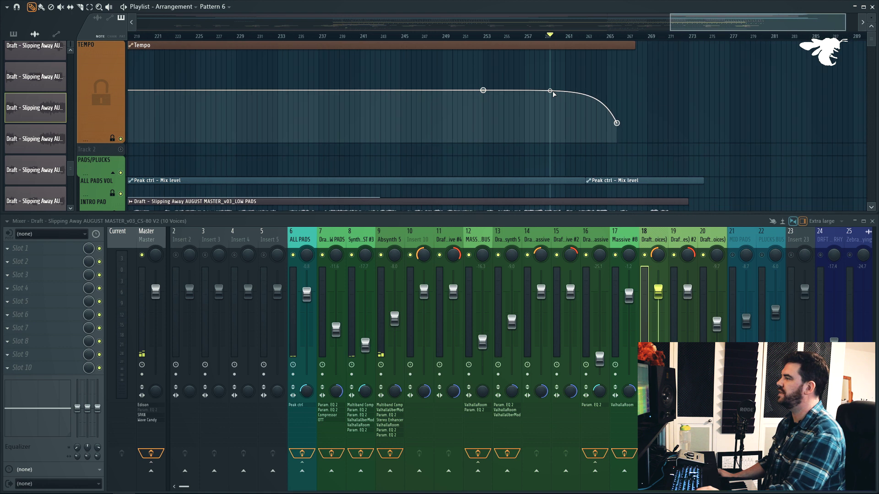
# - Reduce the Tempo track's height and play the song's ending from around bar 259
pyautogui.moveTo(96, 143); pyautogui.dragTo(96, 74)
pyautogui.scroll(2, 563, 85)
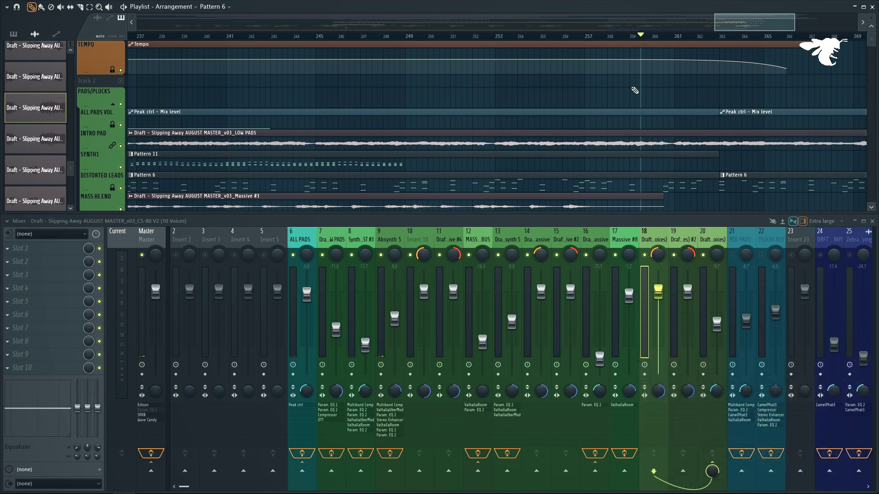
pyautogui.press('space')
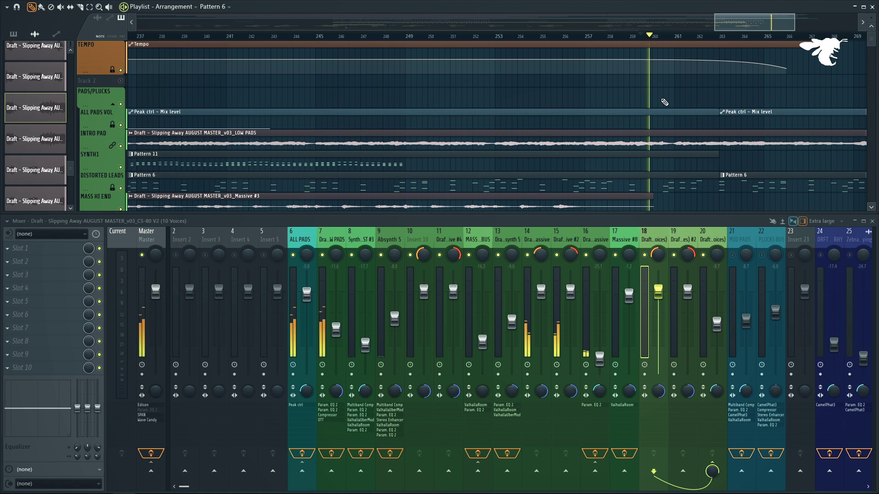
pyautogui.scroll(-2, 676, 106)
pyautogui.scroll(-2, 676, 106)
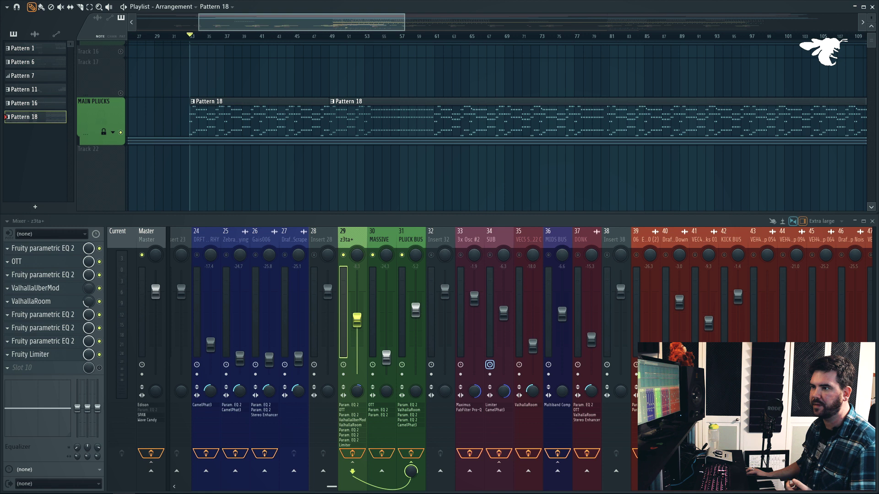
# - Open the Massive pluck synth, examine its patch settings, and close it
pyautogui.click(373, 118)
pyautogui.moveTo(405, 89); pyautogui.dragTo(493, 90)
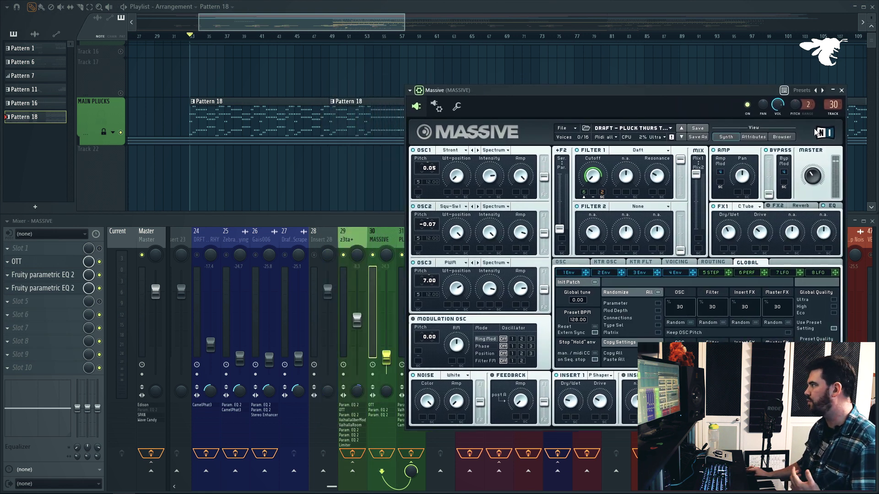
pyautogui.click(842, 90)
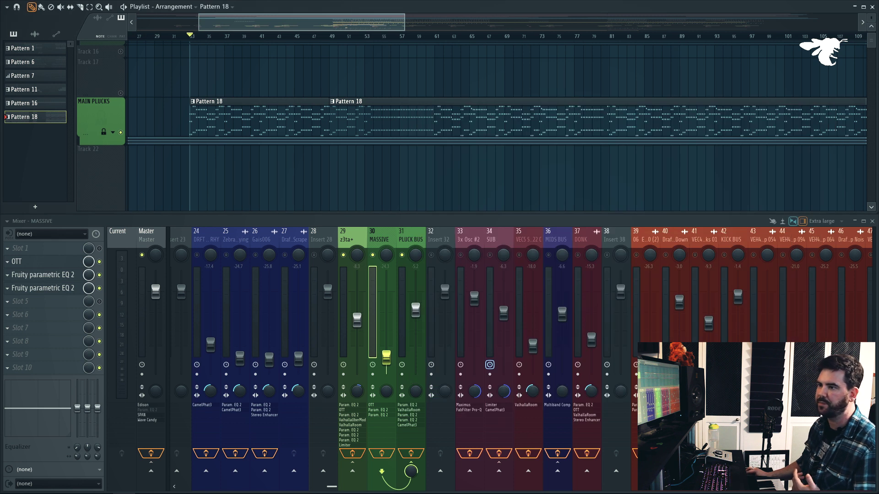
# - Open the z3ta+ synth, examine its patch settings, and close it
pyautogui.click(474, 155)
pyautogui.moveTo(643, 186); pyautogui.dragTo(625, 168)
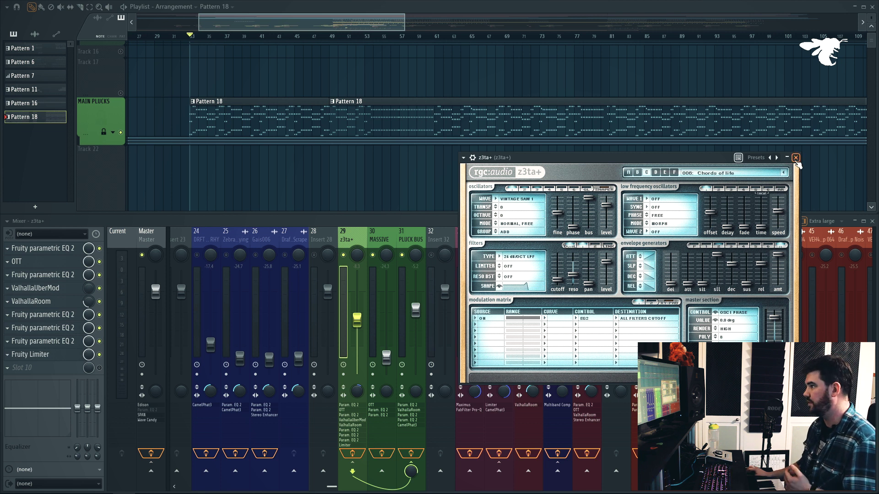
pyautogui.click(795, 157)
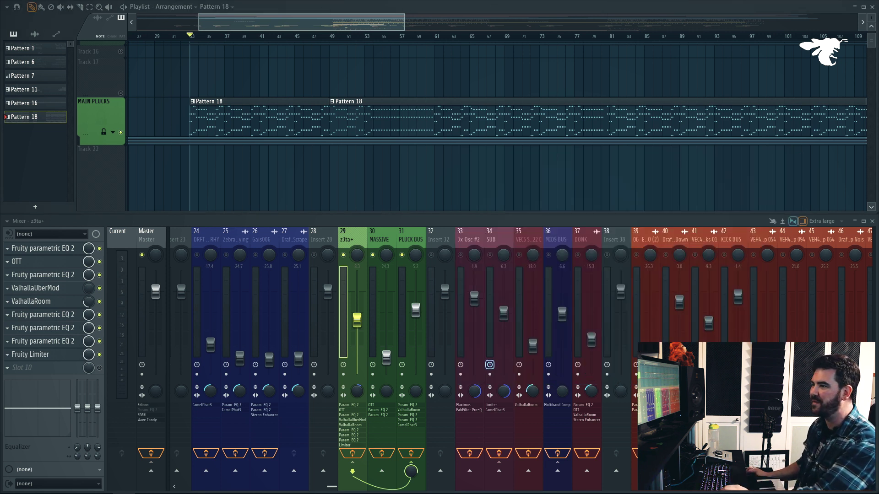
# - Play the MAIN PLUCKS track from bar 33, where its first Pattern 18 clip starts
pyautogui.scroll(-2, 249, 177)
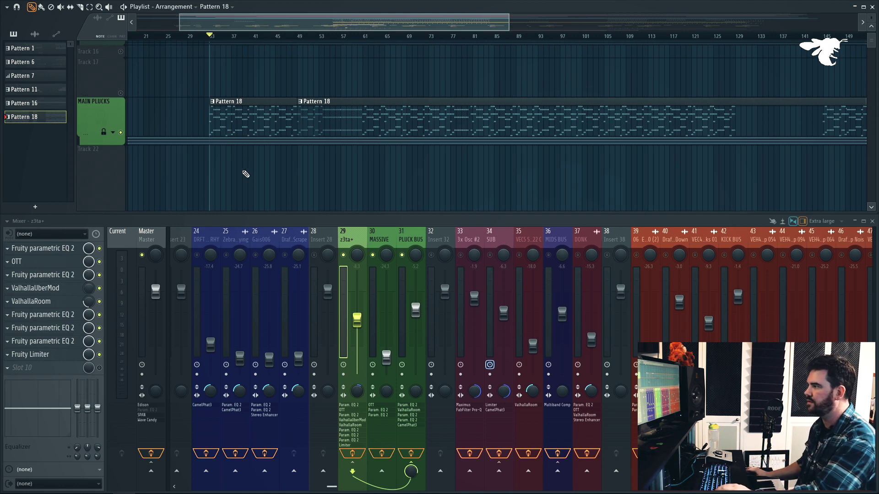
pyautogui.scroll(2, 245, 174)
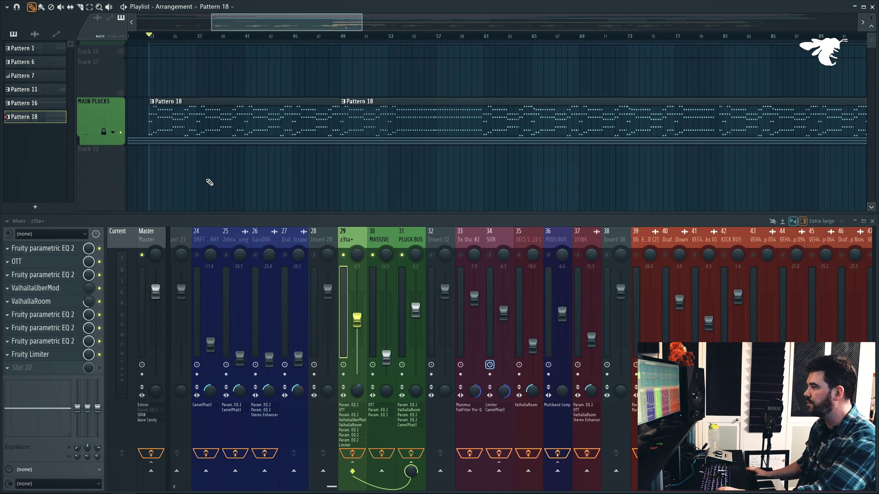
pyautogui.press('space')
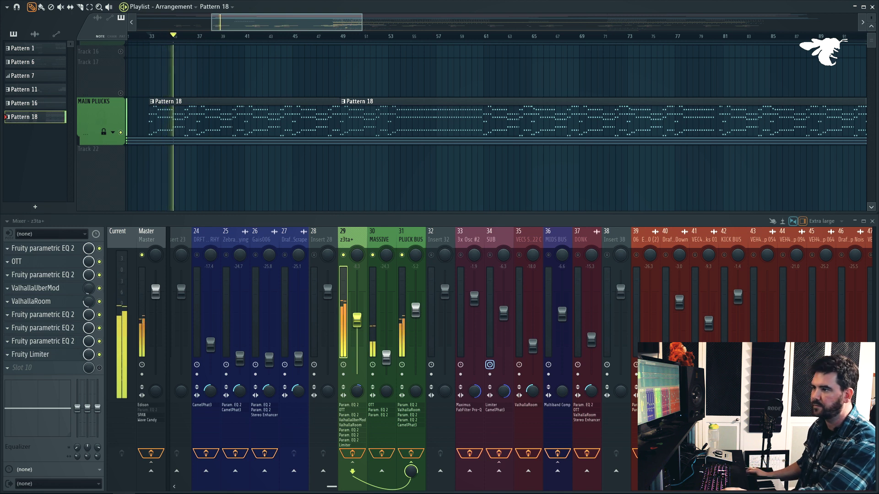
# - Open Pattern 18's Massive notes in the piano roll, enlarge the window vertically, and examine the pluck notes during playback
pyautogui.moveTo(0, 161); pyautogui.dragTo(545, 55)
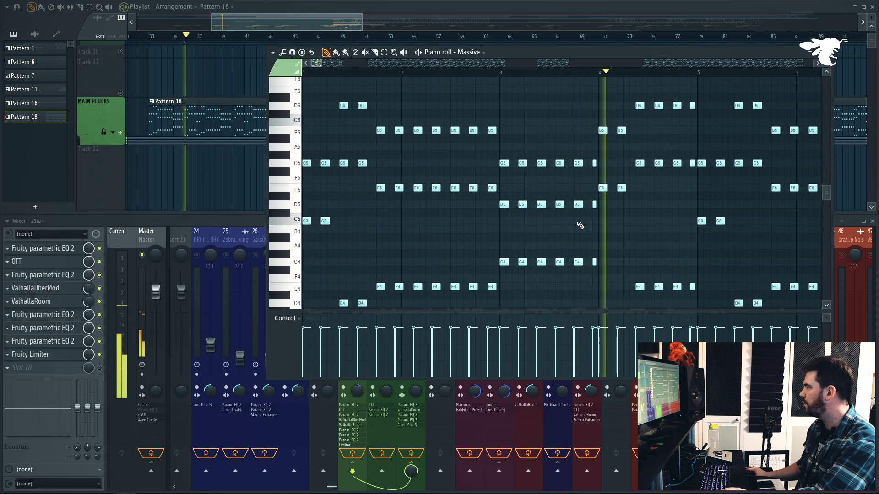
pyautogui.keyDown('ctrl'); pyautogui.scroll(-3, 580, 225); pyautogui.keyUp('ctrl')
pyautogui.scroll(-3, 581, 227)
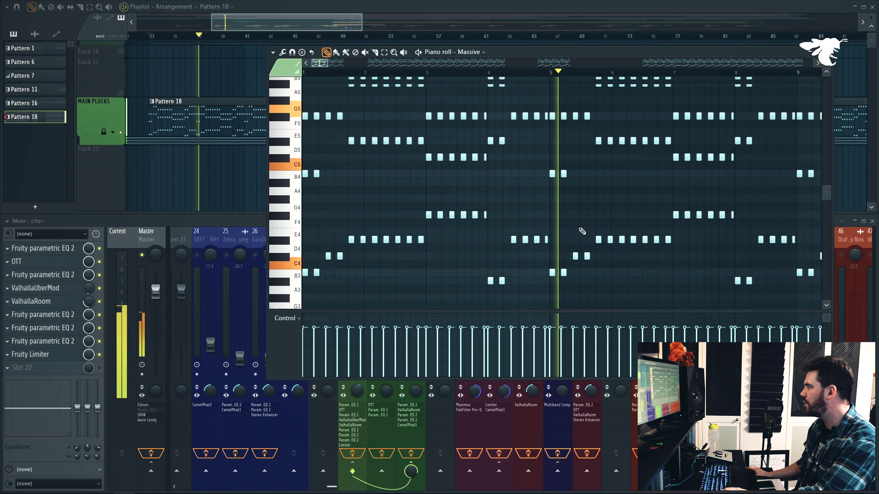
pyautogui.scroll(3, 595, 229)
pyautogui.keyDown('ctrl'); pyautogui.scroll(-2, 677, 220); pyautogui.keyUp('ctrl')
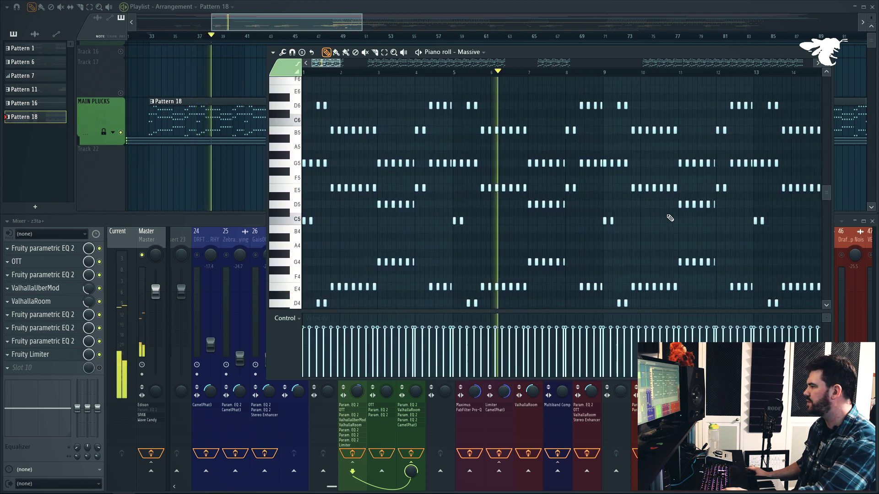
pyautogui.moveTo(627, 380); pyautogui.dragTo(627, 455)
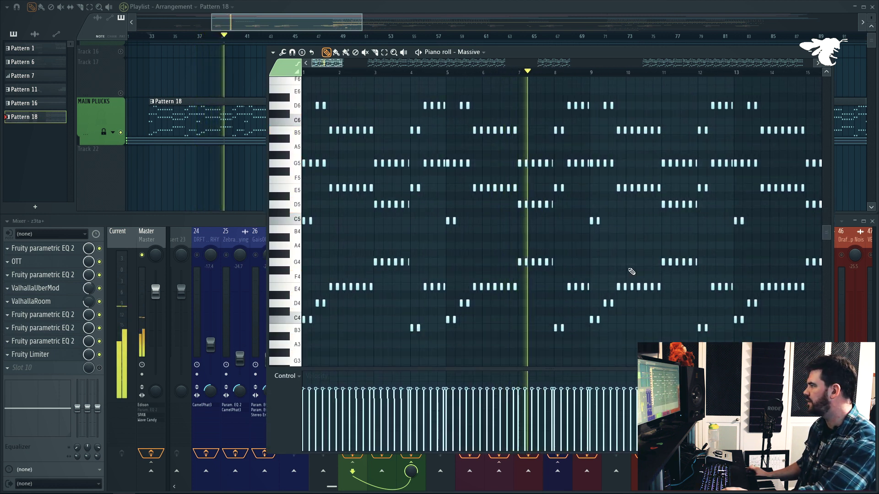
pyautogui.keyDown('ctrl'); pyautogui.scroll(2, 595, 255); pyautogui.keyUp('ctrl')
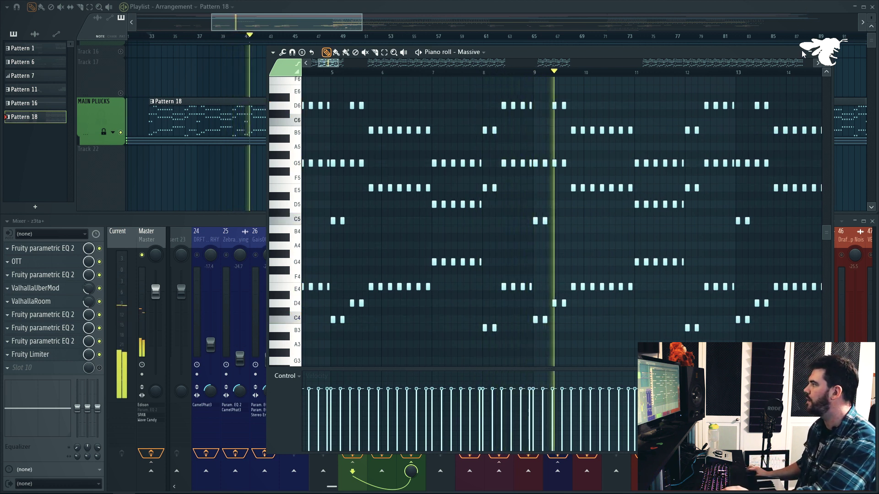
# - Close the Massive piano roll, expand the MAIN PLUCKS track group to reveal its automation lanes, and stop playback
pyautogui.keyDown('ctrl'); pyautogui.scroll(-2, 657, 124); pyautogui.keyUp('ctrl')
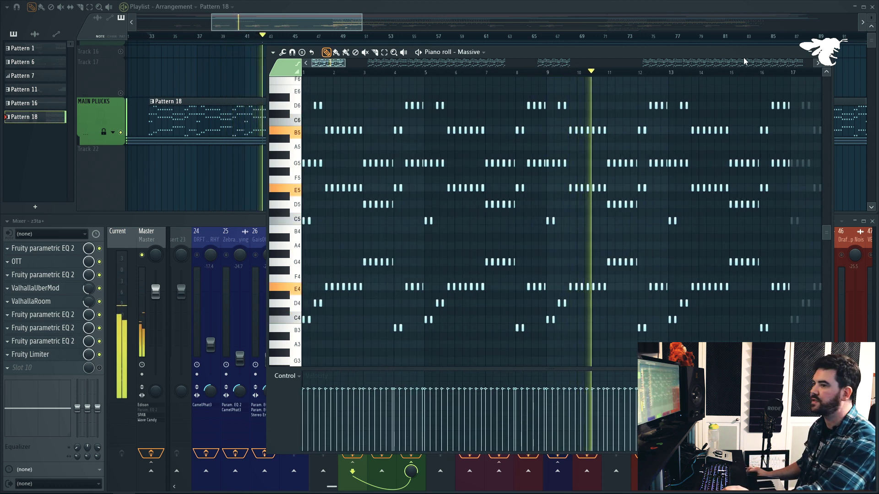
pyautogui.click(827, 52)
pyautogui.click(112, 132)
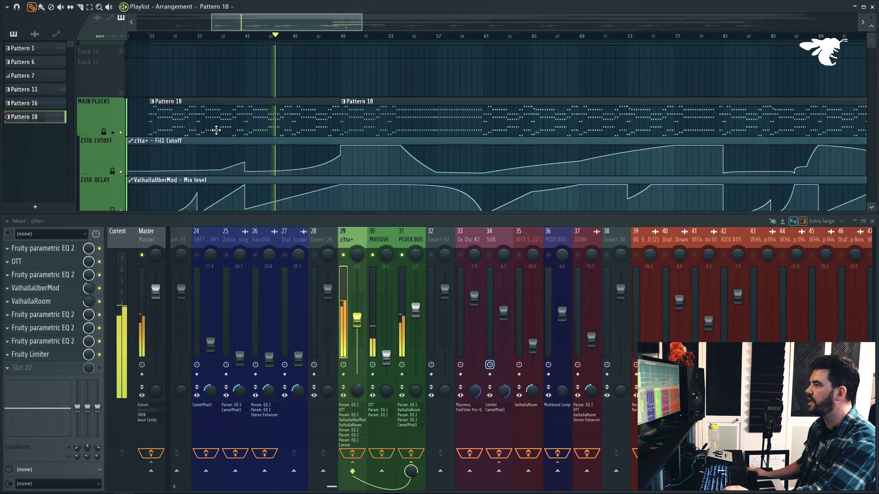
pyautogui.scroll(-1, 216, 130)
pyautogui.press('space')
pyautogui.scroll(-1, 200, 114)
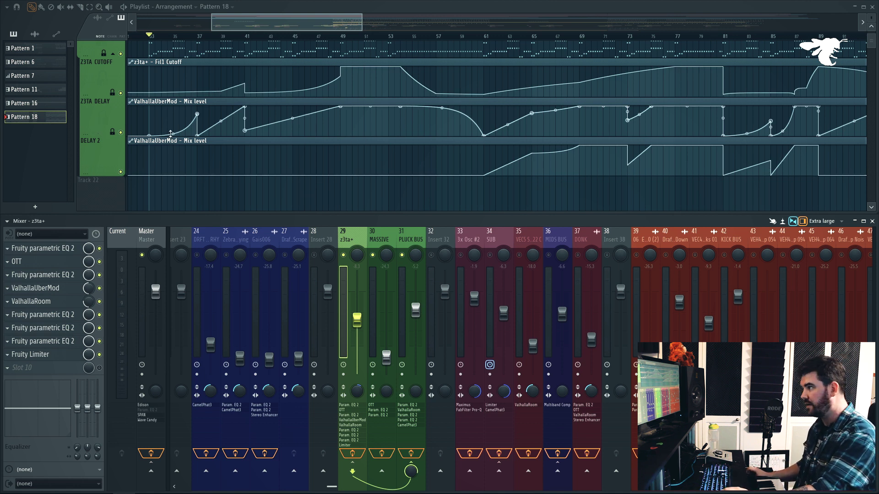
# - Examine the plucks' cutoff and delay automation across the song, and audition the plucks from bar 45 into bar 49
pyautogui.scroll(2, 152, 127)
pyautogui.scroll(1, 229, 127)
pyautogui.scroll(-3, 306, 127)
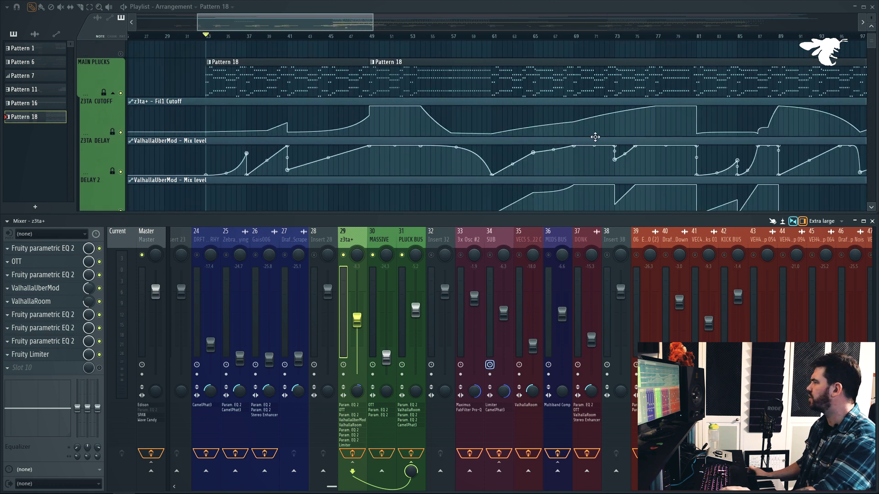
pyautogui.scroll(-4, 558, 132)
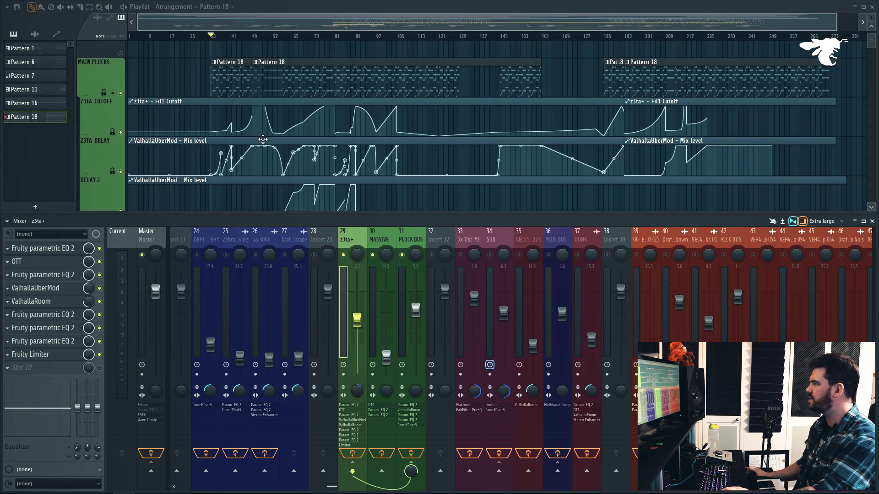
pyautogui.scroll(4, 232, 48)
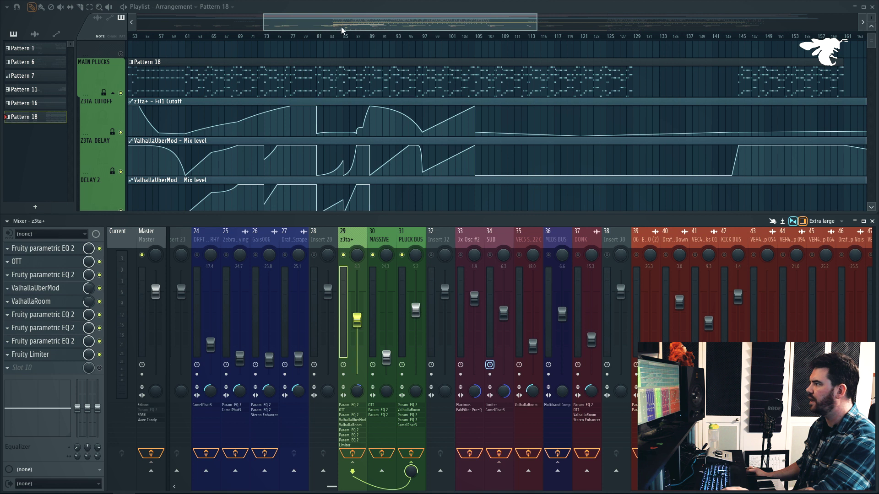
pyautogui.scroll(4, 233, 48)
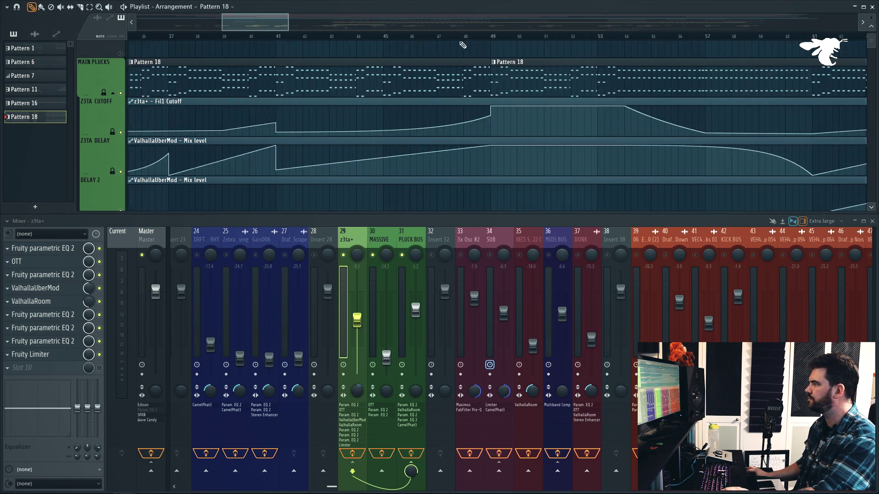
pyautogui.click(387, 35)
pyautogui.press('space')
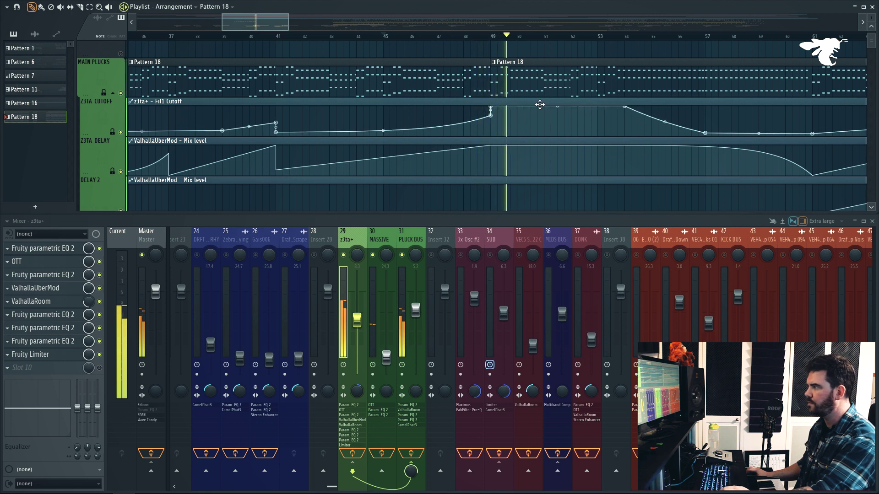
pyautogui.press('space')
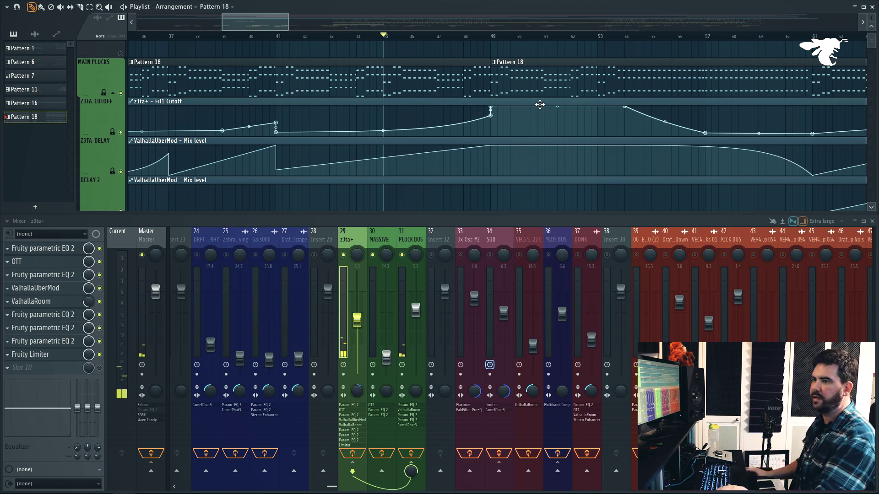
# - Open the z3ta+ synth, examine its filter cutoff while playing from bar 45, and close it
pyautogui.moveTo(586, 157); pyautogui.dragTo(620, 161)
pyautogui.press('space')
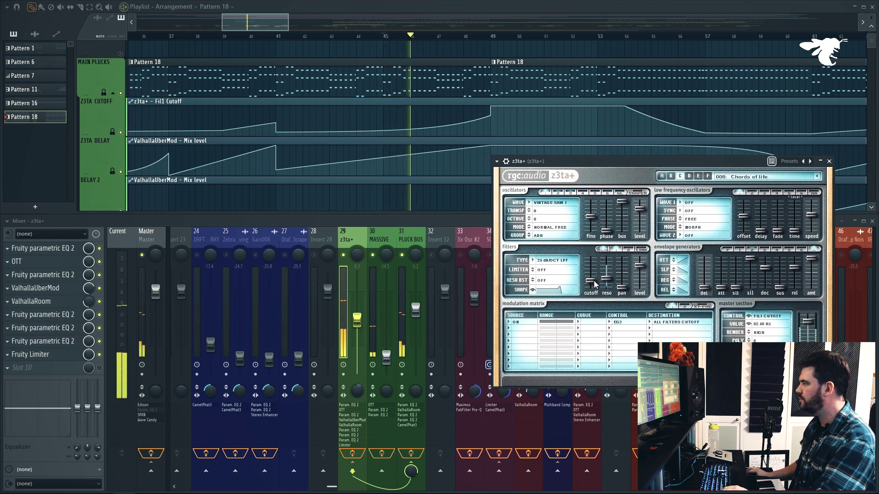
pyautogui.press('space')
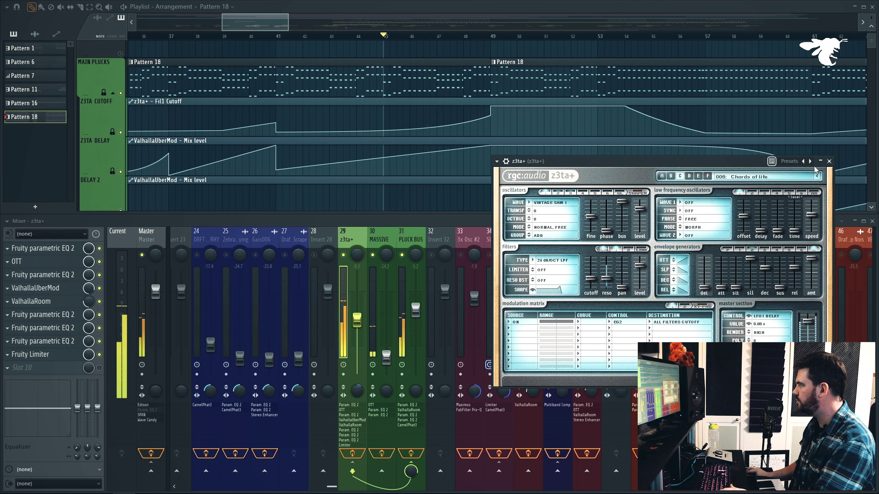
pyautogui.click(829, 161)
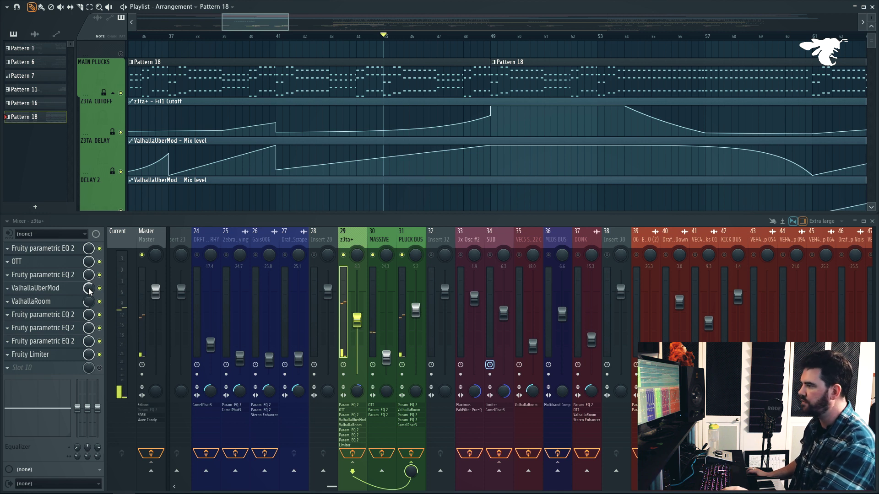
# - Audition the plucks from bar 48 through the section of maximum z3ta+ filter cutoff, and stop playback
pyautogui.click(275, 34)
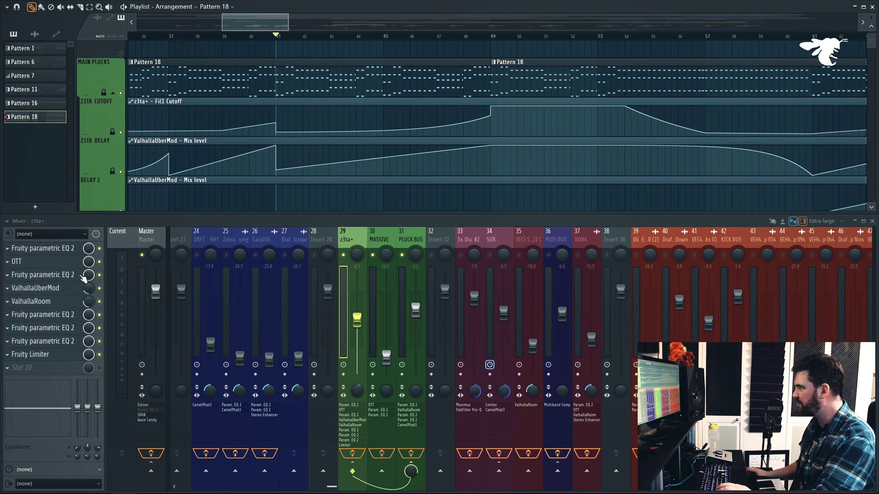
pyautogui.scroll(3, 565, 101)
pyautogui.click(343, 38)
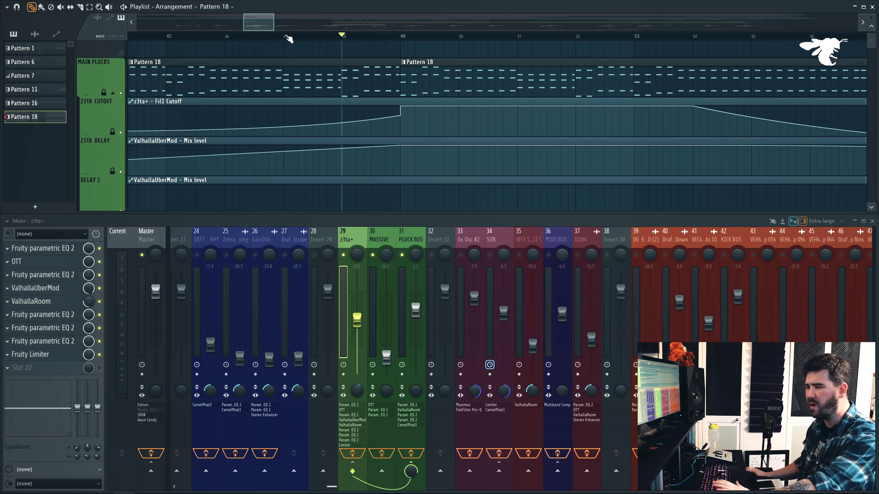
pyautogui.press('space')
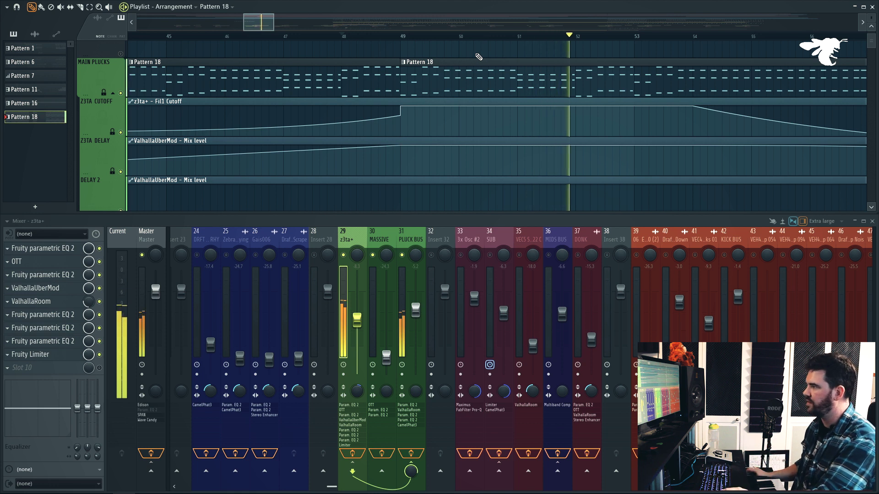
pyautogui.scroll(-3, 463, 82)
pyautogui.press('space')
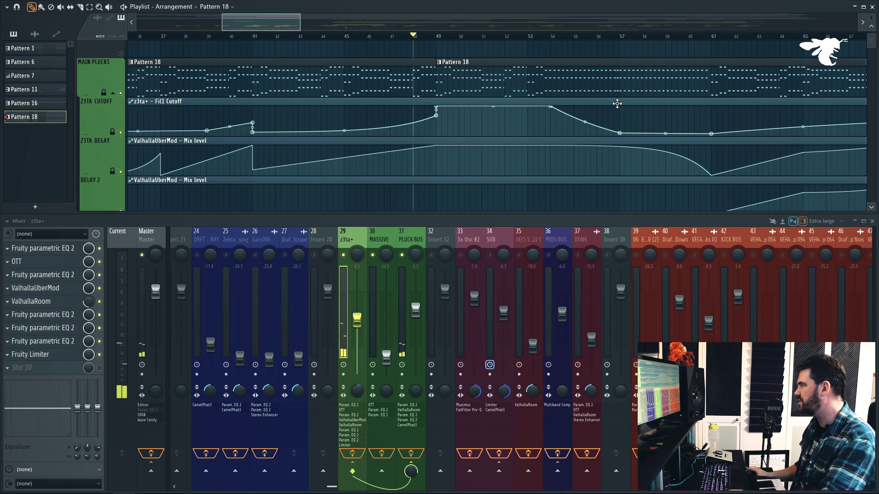
# - Audition the plucks from around bar 59 while examining the cutoff and delay automation that rises after bar 61
pyautogui.scroll(-5, 617, 103)
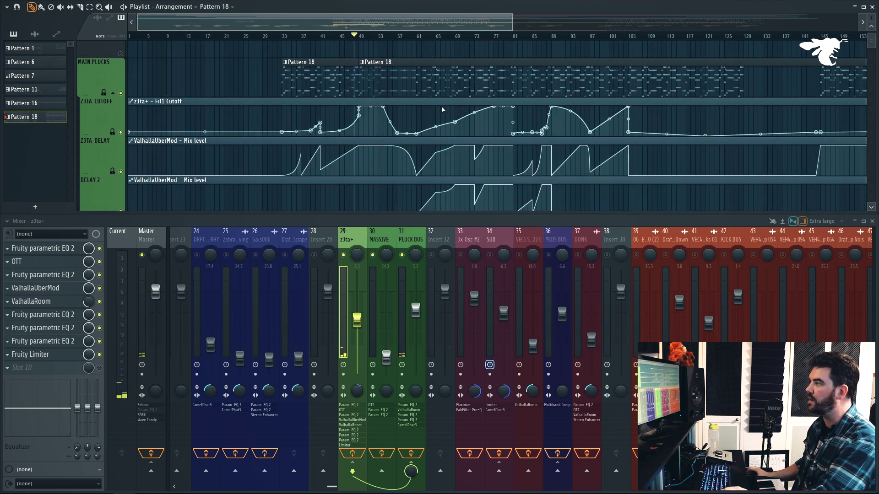
pyautogui.scroll(-3, 442, 110)
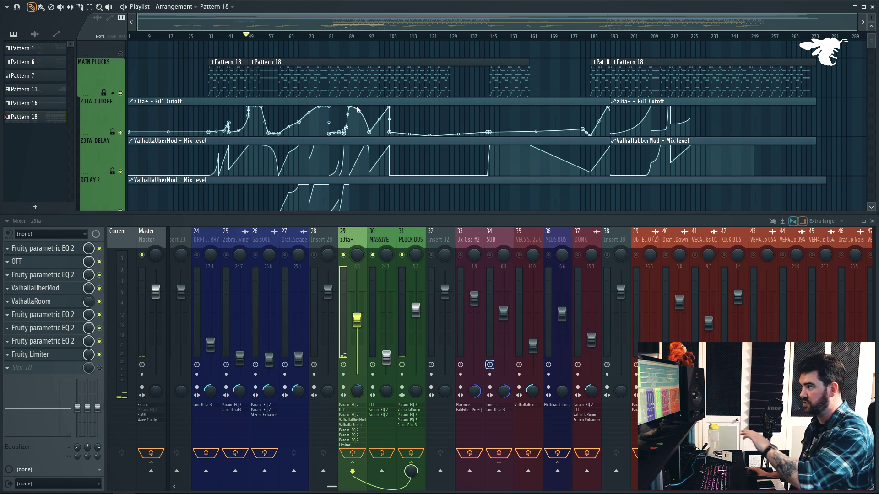
pyautogui.scroll(6, 295, 82)
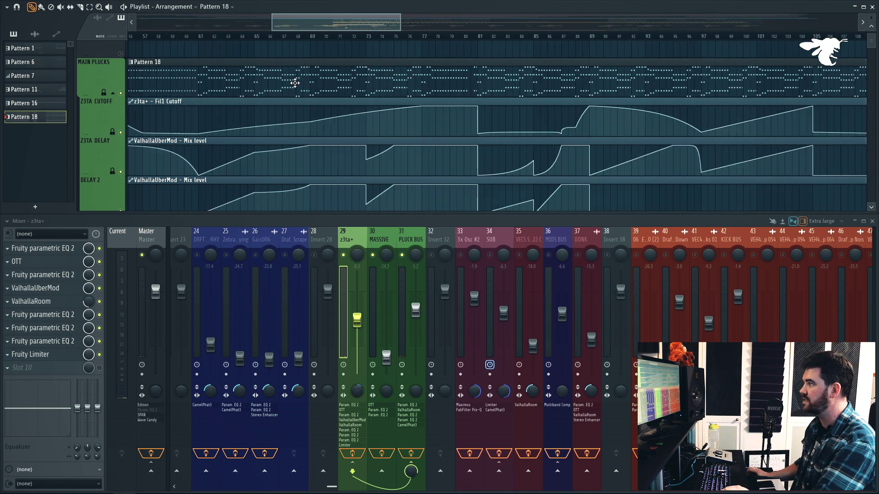
pyautogui.click(176, 37)
pyautogui.press('space')
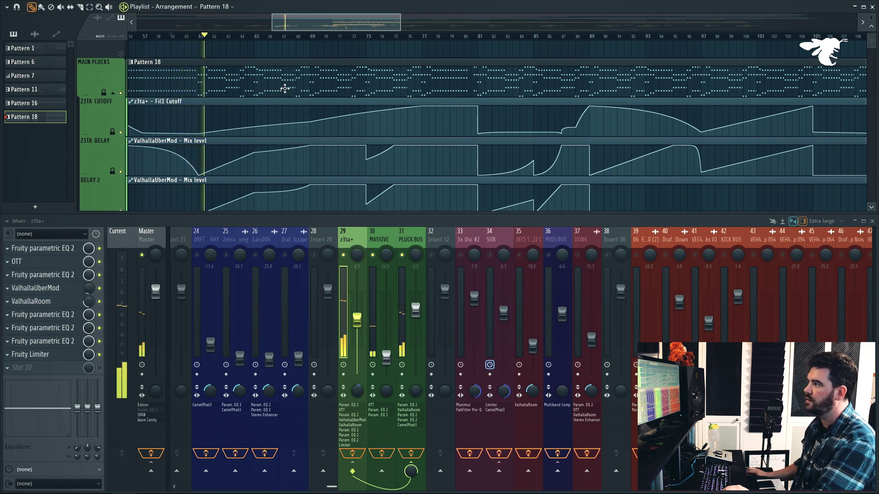
pyautogui.scroll(-3, 284, 89)
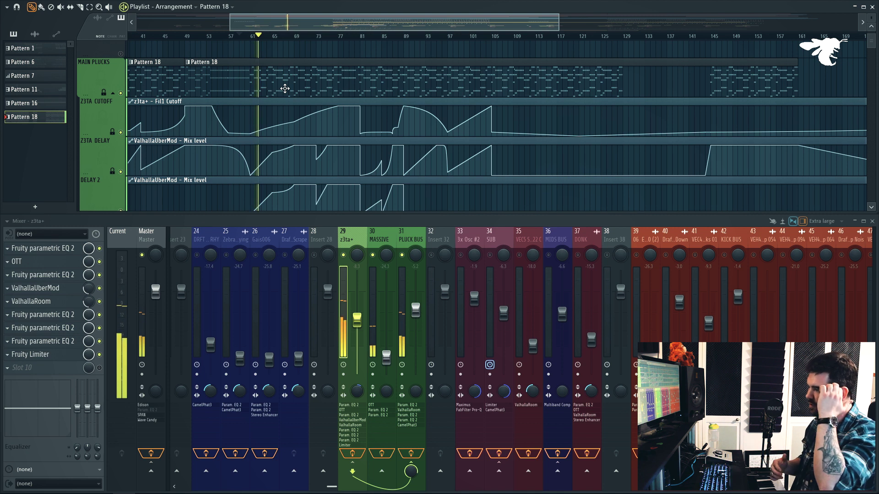
pyautogui.press('space')
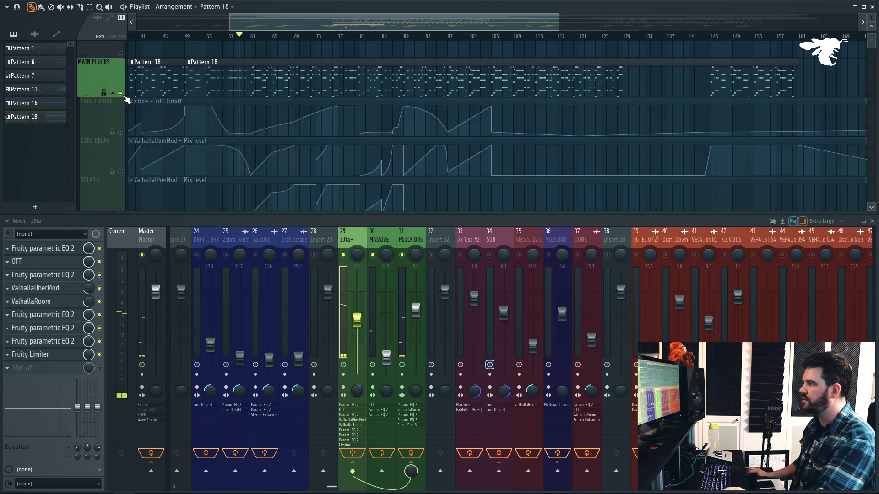
# - Unsolo the pluck mixer tracks and play the full mix from around bar 54
pyautogui.rightClick(373, 256)
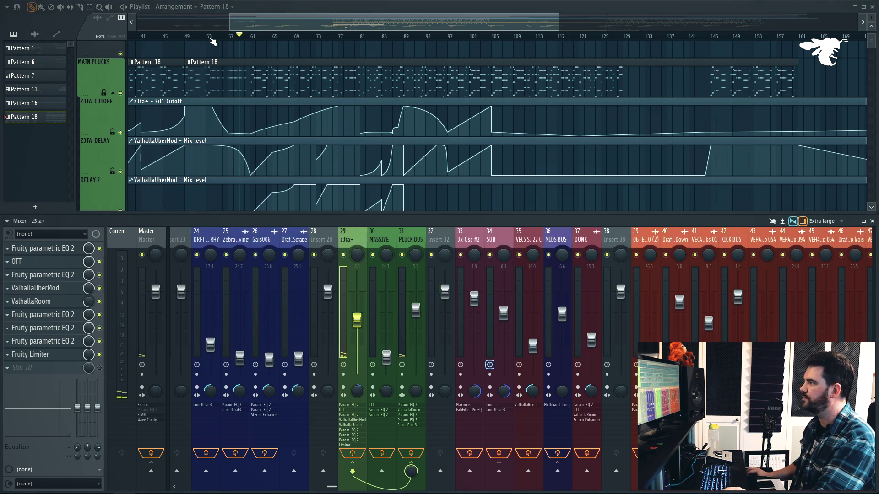
pyautogui.click(212, 40)
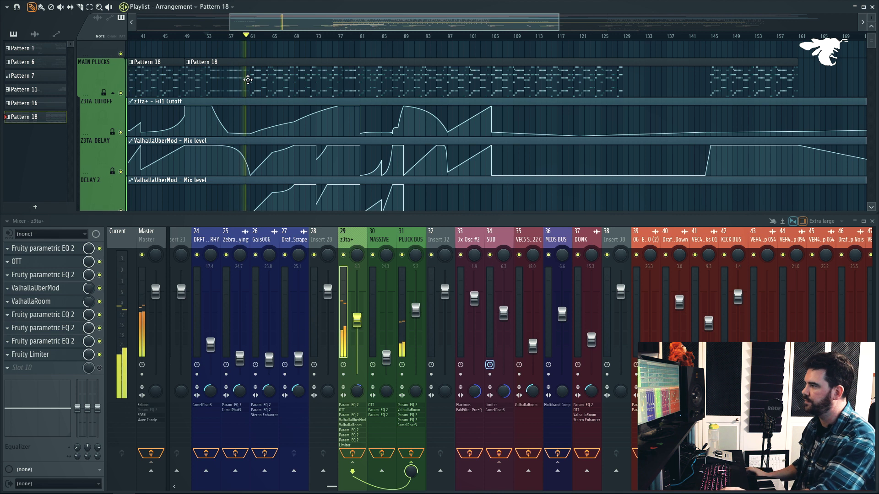
pyautogui.scroll(3, 257, 78)
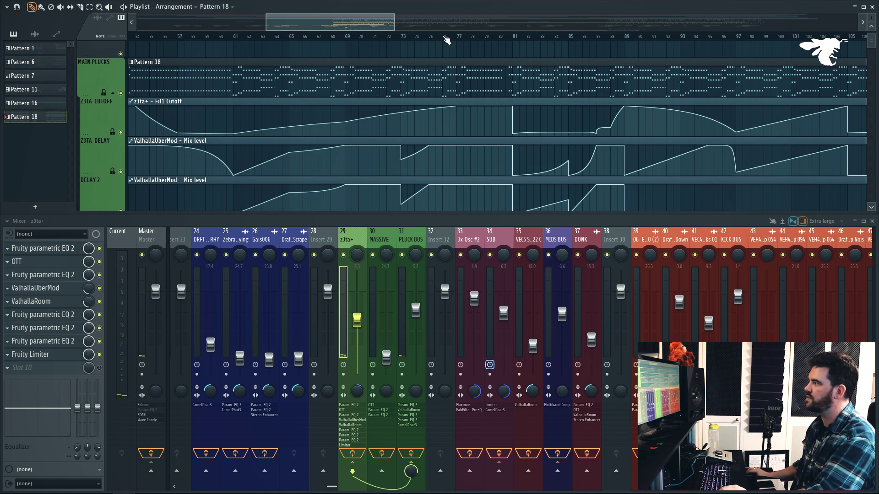
# - Play the full mix from bar 76 past the cutoff and delay automation drop at bar 81, and stop
pyautogui.press('space')
pyautogui.scroll(-3, 538, 57)
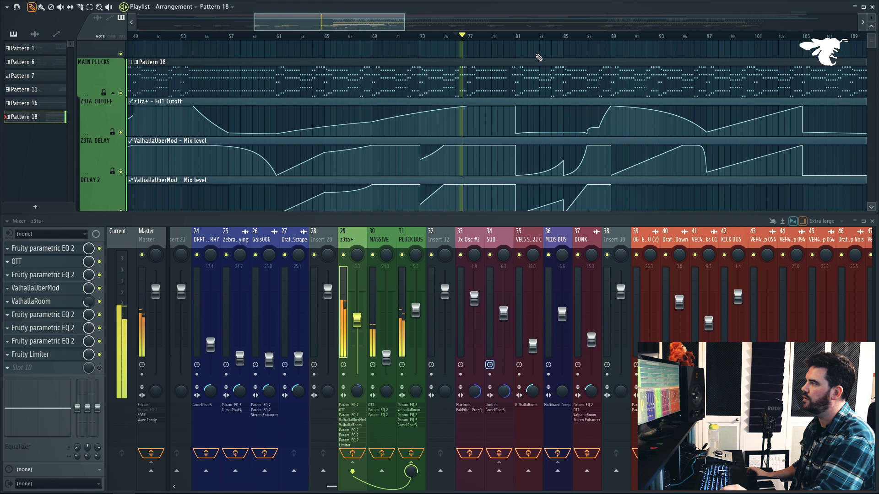
pyautogui.scroll(5, 539, 57)
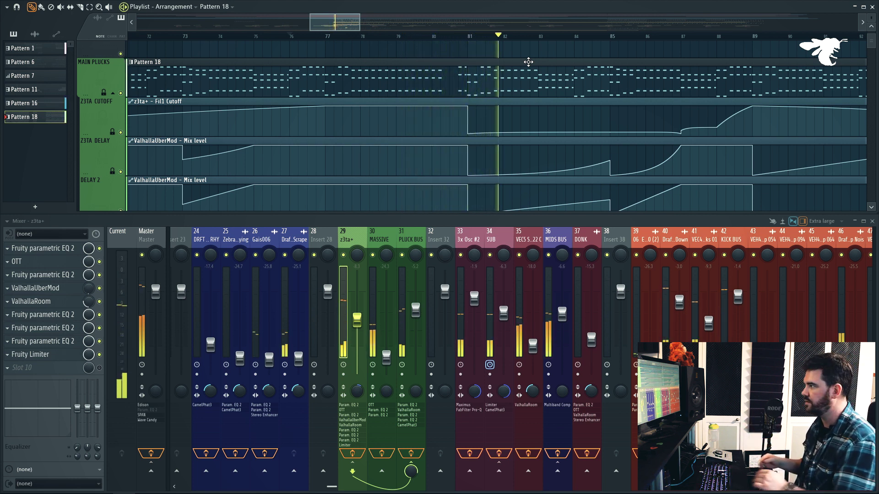
pyautogui.press('space')
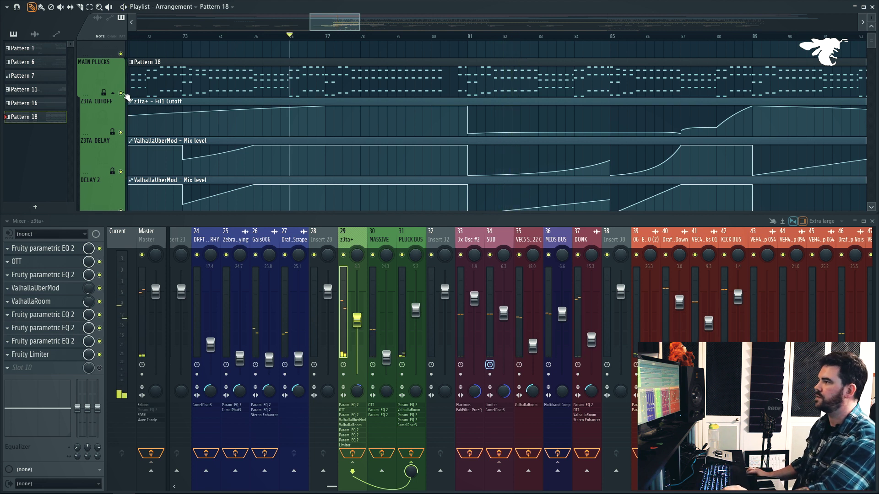
pyautogui.click(121, 133)
pyautogui.click(120, 133)
pyautogui.press('space')
pyautogui.click(121, 172)
pyautogui.scroll(-3, 121, 174)
pyautogui.click(122, 133)
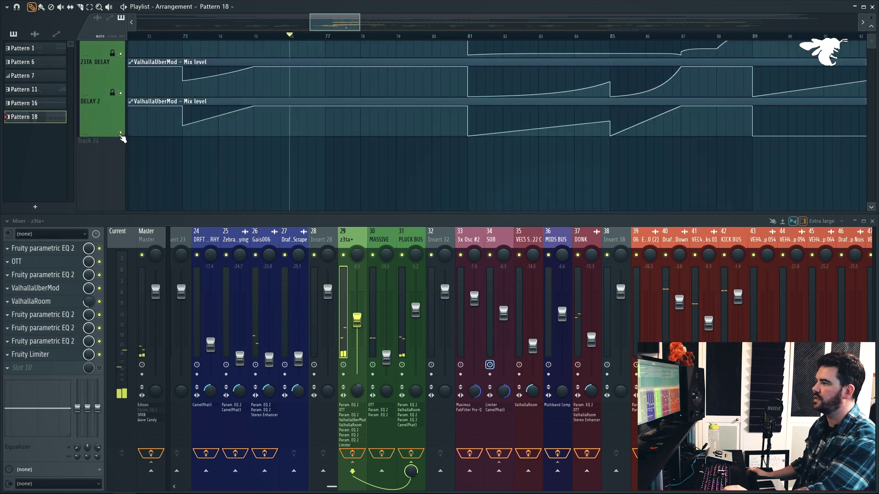
pyautogui.scroll(3, 124, 136)
# - Play the full mix from bar 97 past the cutoff and delay automation drop at bar 105, examining the pluck automation curves
pyautogui.scroll(-1, 540, 103)
pyautogui.scroll(-4, 530, 102)
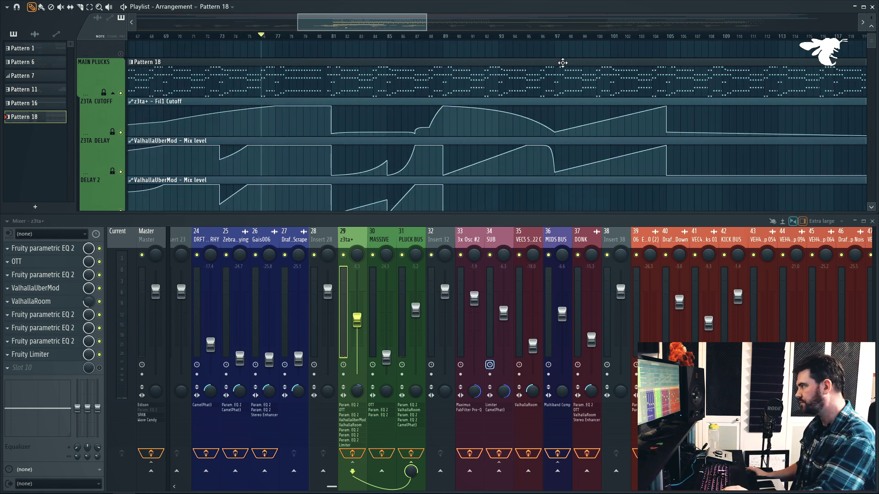
pyautogui.scroll(-3, 563, 63)
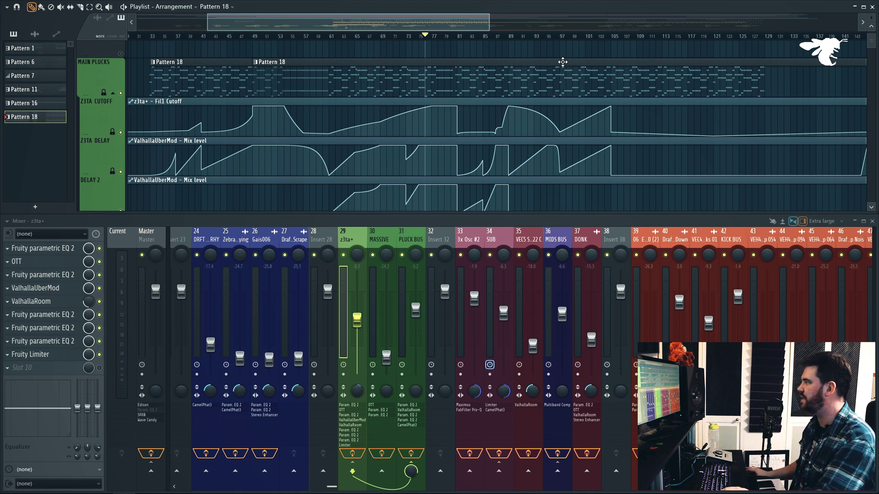
pyautogui.scroll(-4, 562, 62)
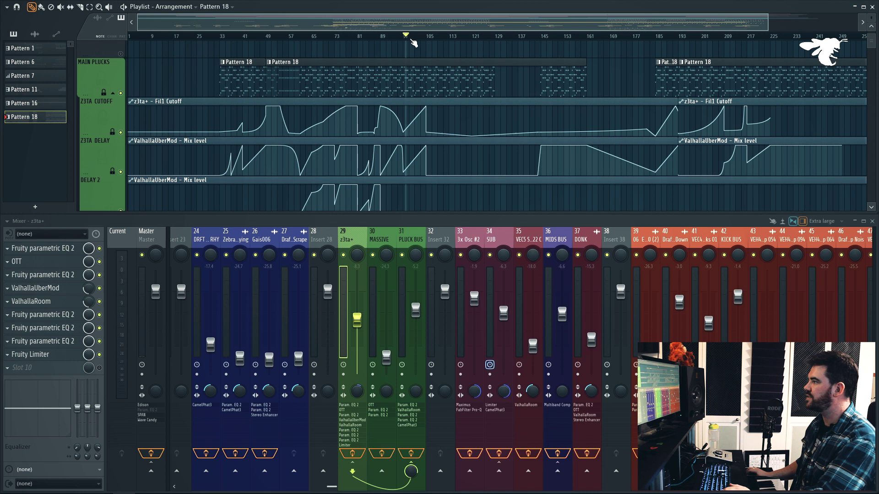
pyautogui.press('space')
pyautogui.scroll(5, 413, 42)
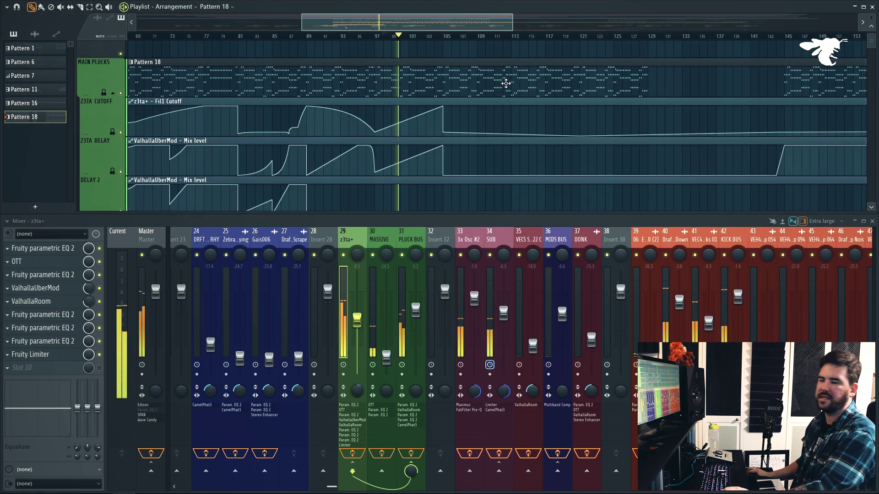
pyautogui.scroll(4, 449, 134)
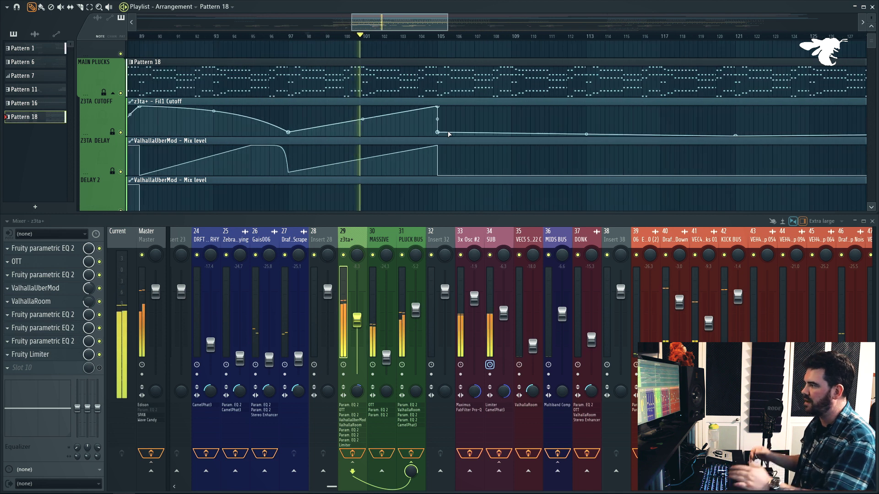
pyautogui.scroll(-4, 471, 119)
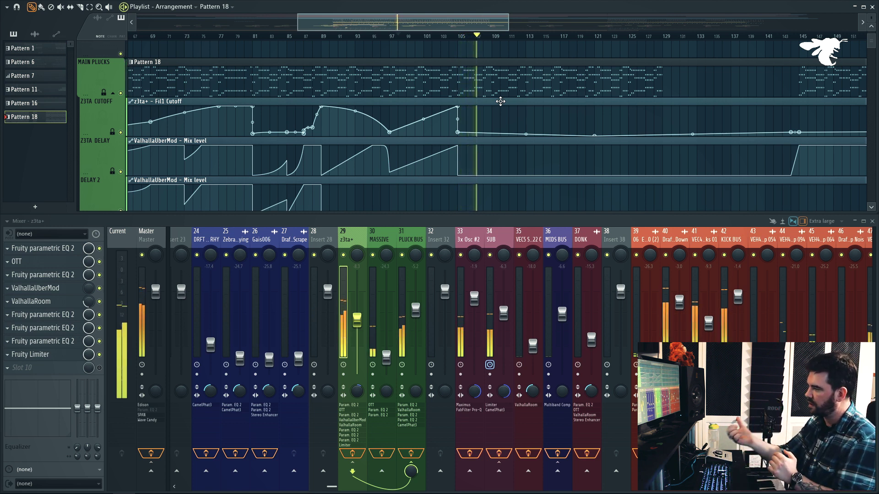
# - Stop the current playback, play the full mix from bar 145 where the plucks return, and stop
pyautogui.press('space')
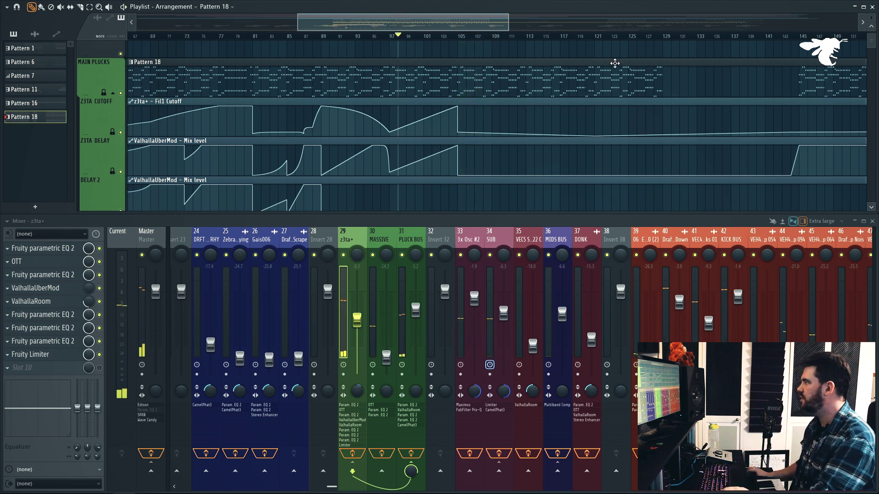
pyautogui.scroll(-3, 690, 120)
pyautogui.scroll(4, 834, 116)
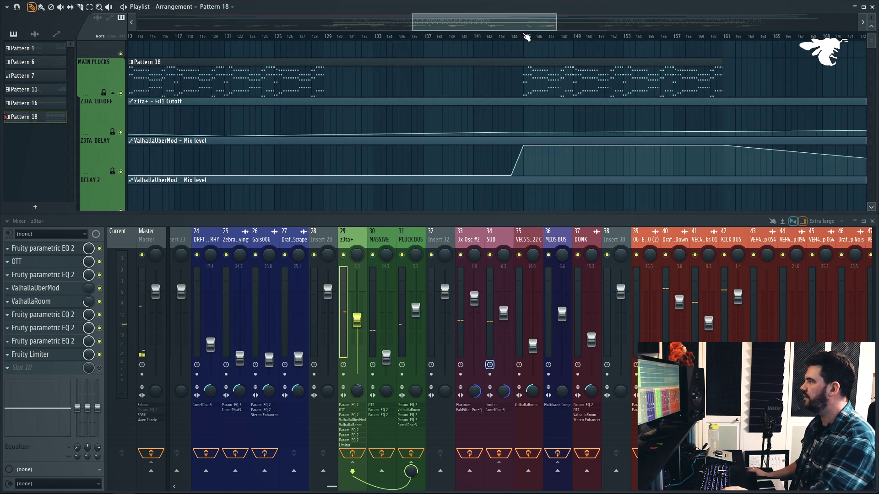
pyautogui.click(526, 37)
pyautogui.press('space')
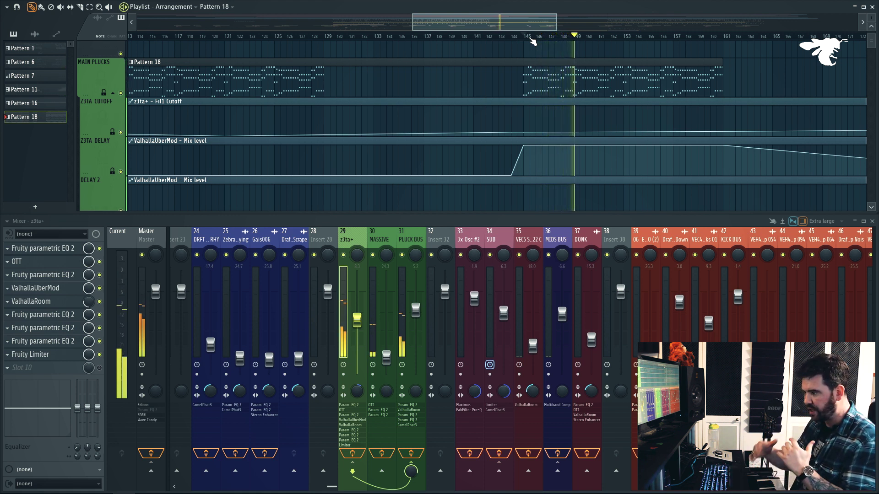
pyautogui.scroll(-3, 678, 85)
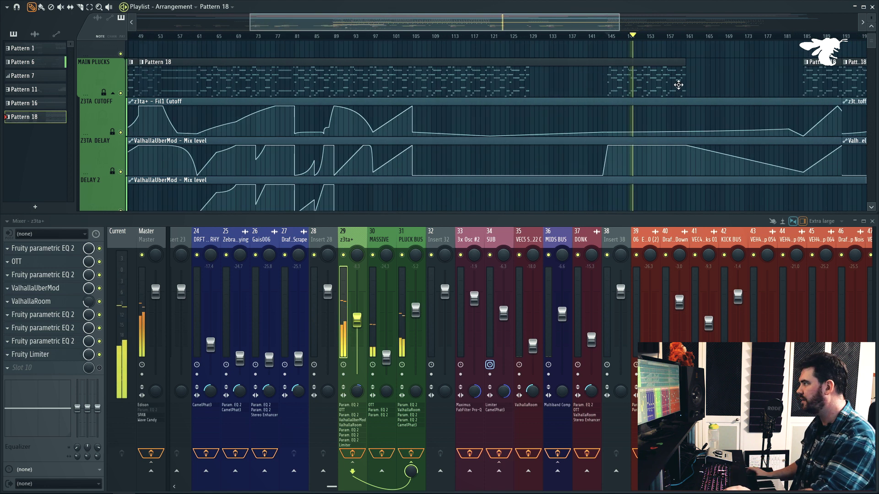
pyautogui.scroll(-3, 679, 85)
pyautogui.press('space')
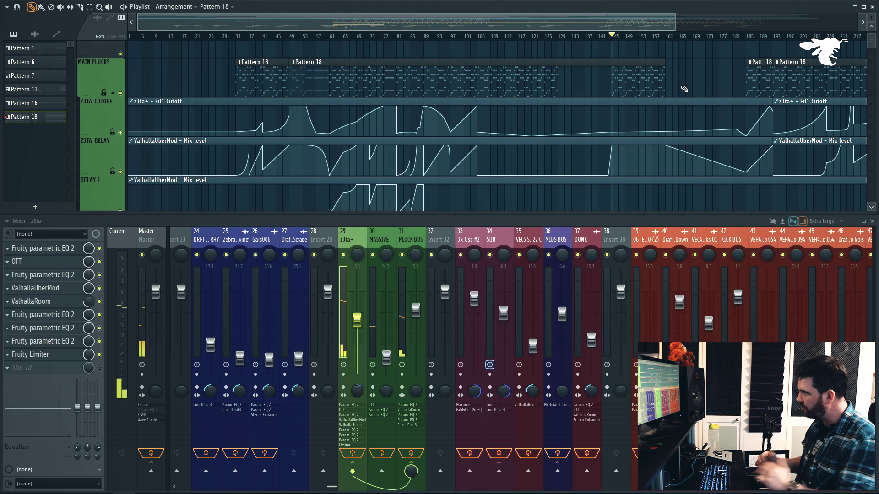
# - Play the full mix from bar 185 where the plucks come back in, skipping ahead to about bar 191
pyautogui.scroll(4, 684, 88)
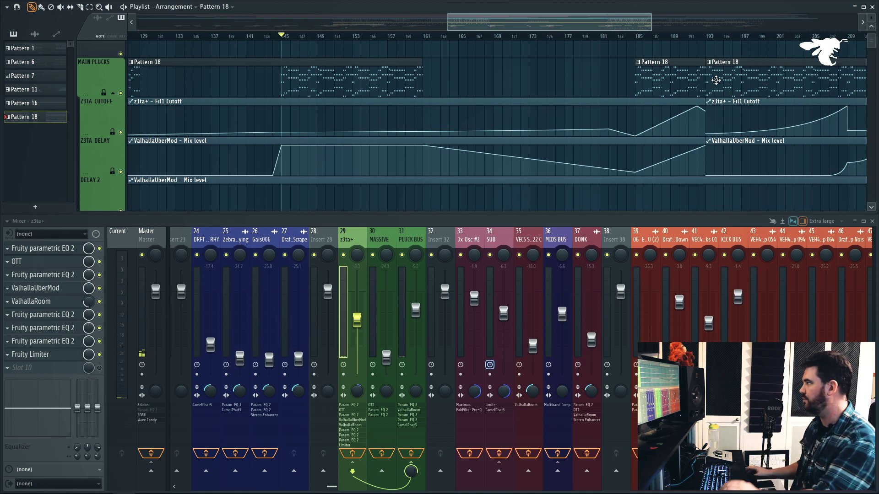
pyautogui.scroll(-3, 702, 72)
pyautogui.click(582, 37)
pyautogui.scroll(-3, 657, 108)
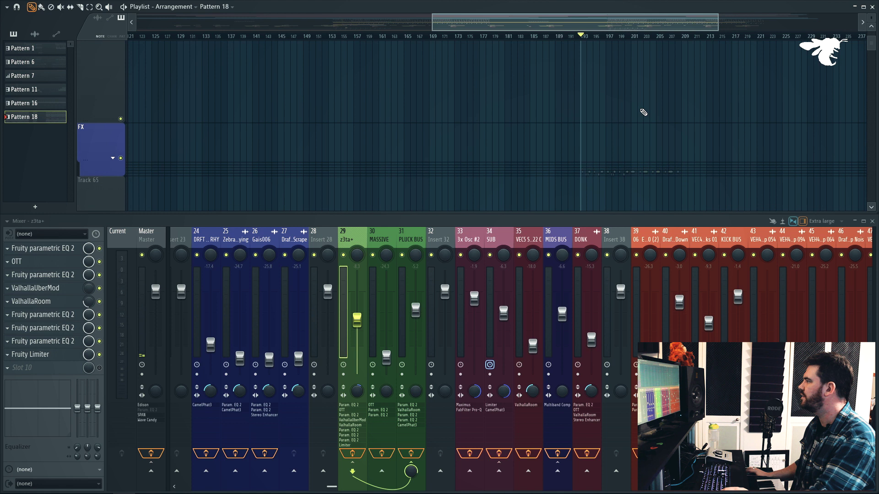
pyautogui.scroll(8, 642, 111)
pyautogui.moveTo(323, 55); pyautogui.dragTo(324, 51)
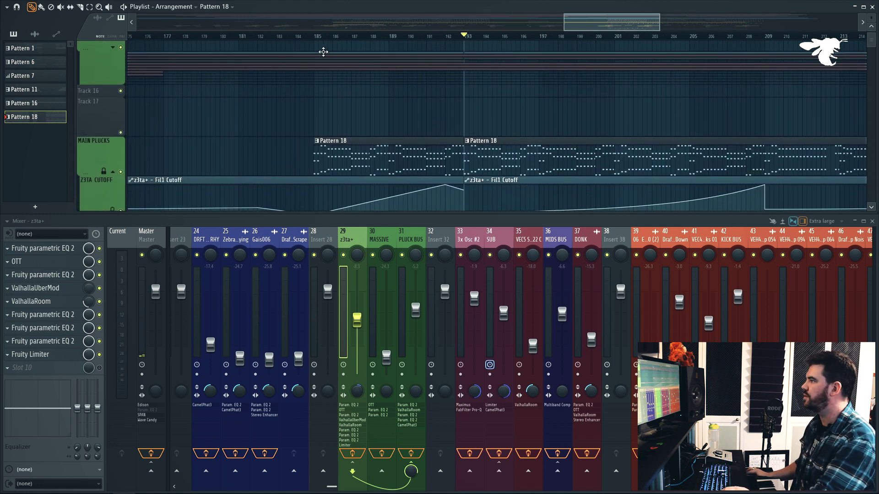
pyautogui.press('space')
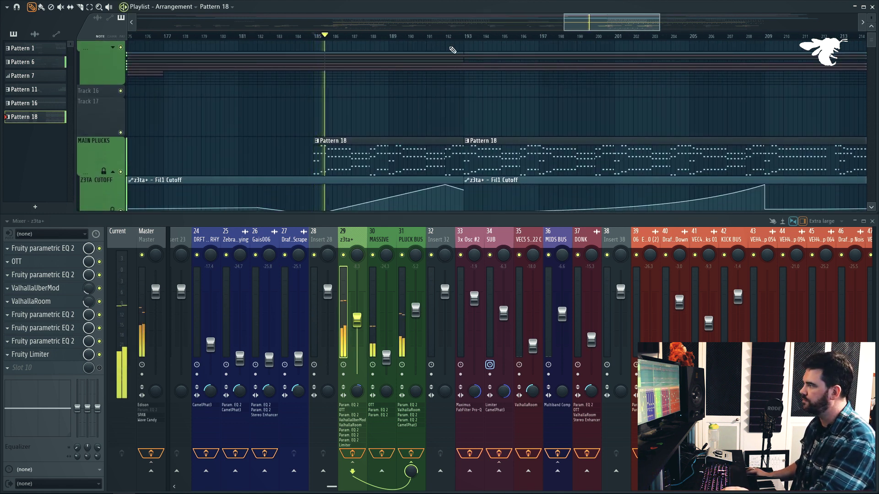
pyautogui.click(435, 36)
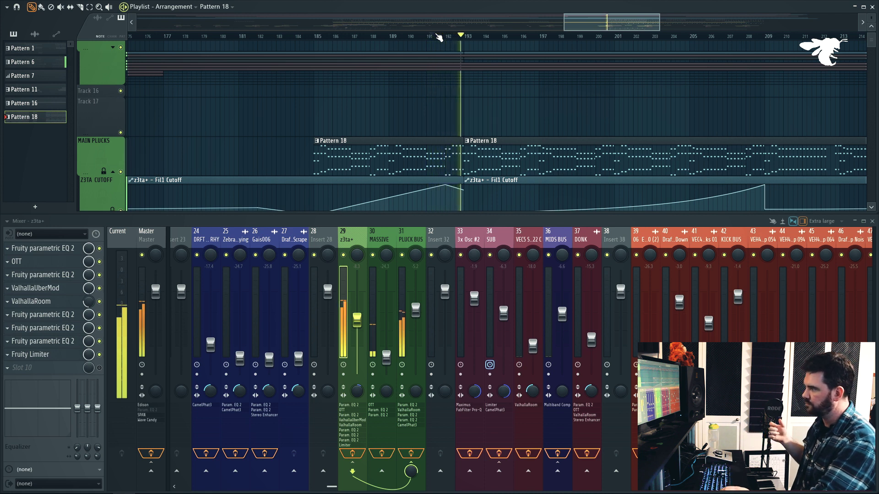
# - Examine the pluck cutoff and delay automation after bar 193 while the full mix plays, and stop
pyautogui.scroll(-5, 585, 124)
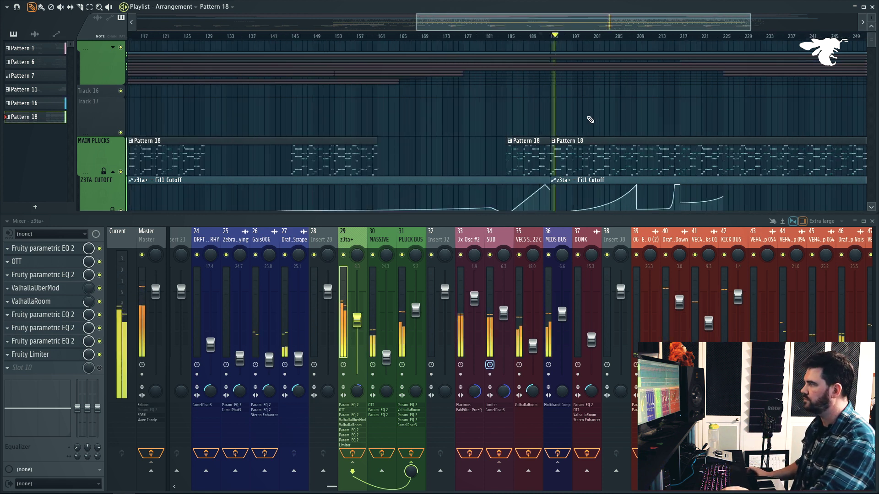
pyautogui.scroll(-3, 691, 135)
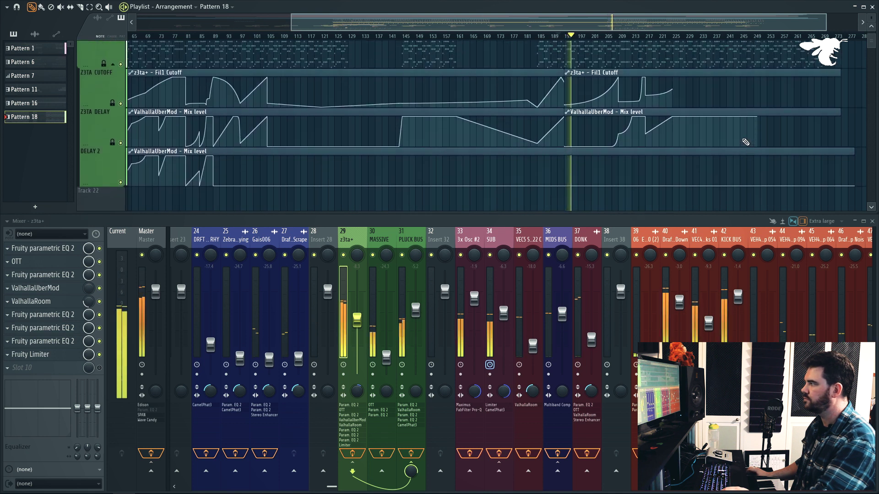
pyautogui.scroll(2, 798, 143)
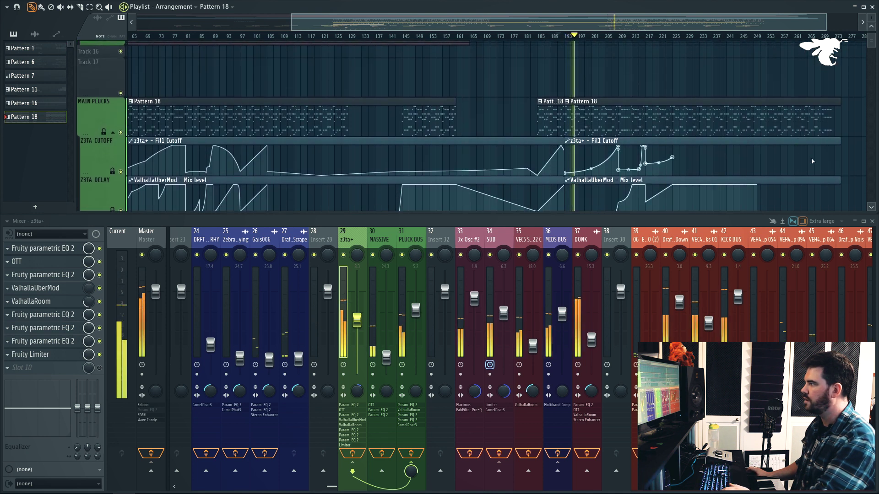
pyautogui.scroll(2, 785, 154)
pyautogui.press('space')
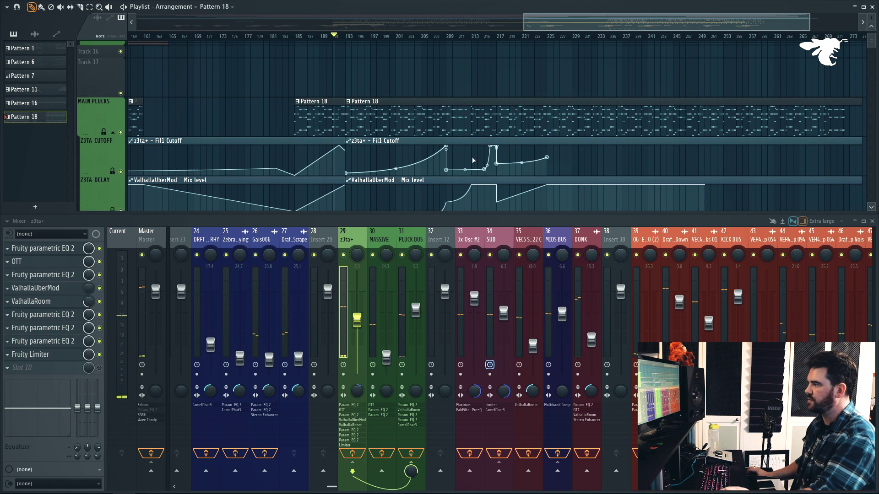
# - Play the full mix from about bar 207 past the cutoff automation drop at bar 209, and stop
pyautogui.scroll(2, 470, 163)
pyautogui.click(346, 37)
pyautogui.press('space')
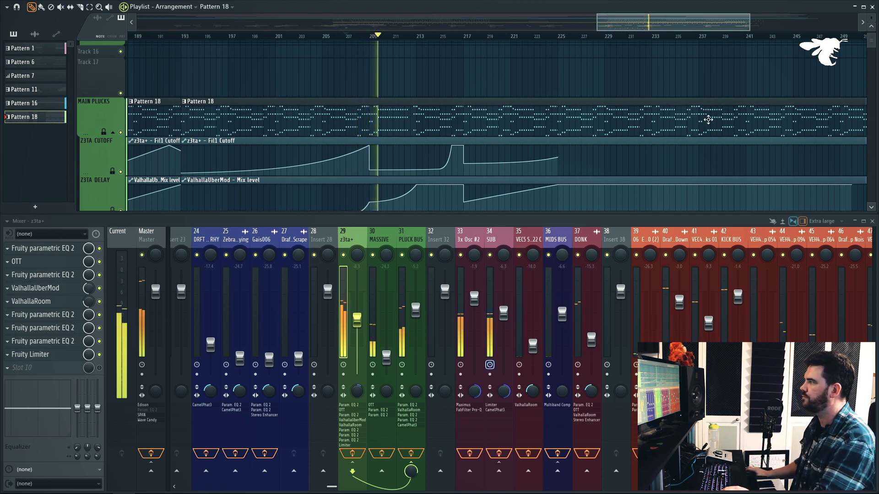
pyautogui.press('space')
# - Play the full mix from bar 253 while examining the tempo automation and the pluck tracks, and stop
pyautogui.scroll(-3, 760, 125)
pyautogui.scroll(3, 818, 94)
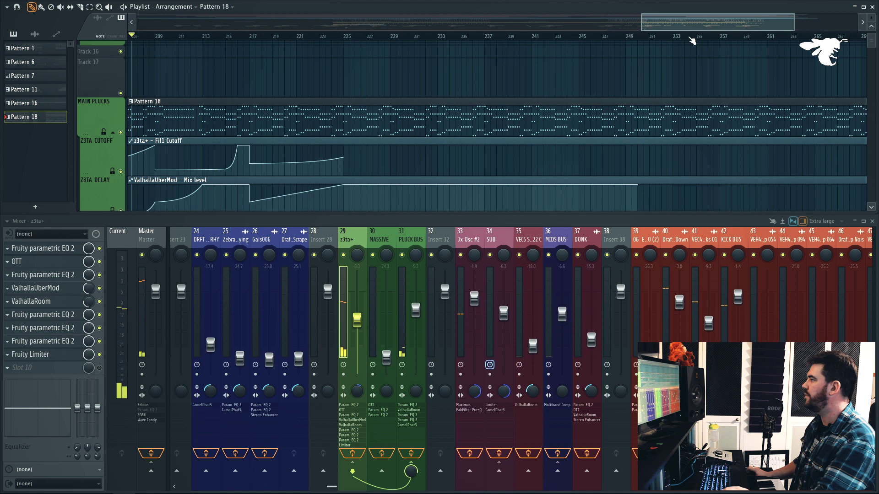
pyautogui.scroll(5, 693, 41)
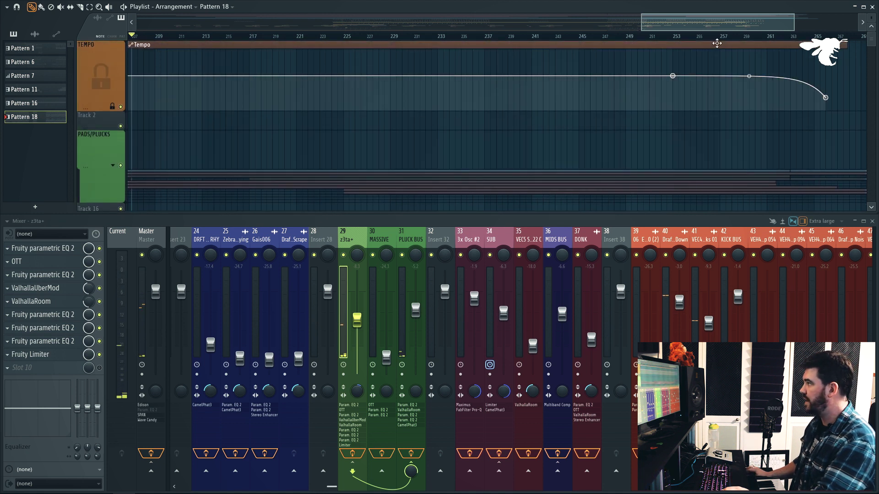
pyautogui.click(676, 36)
pyautogui.press('space')
pyautogui.scroll(-8, 691, 69)
pyautogui.scroll(1, 694, 71)
pyautogui.press('space')
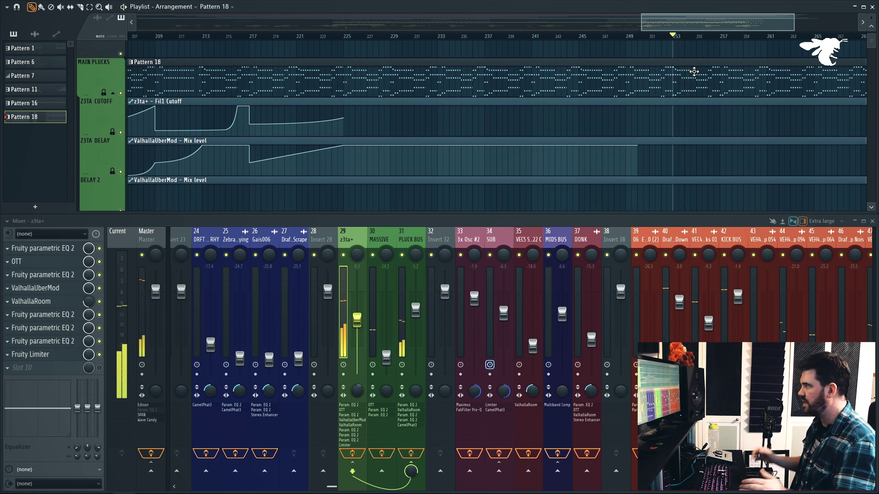
# - Solo the main plucks playlist track and enable its z3ta cutoff and z3ta delay automation tracks
pyautogui.scroll(-3, 685, 72)
pyautogui.rightClick(120, 94)
pyautogui.click(121, 133)
pyautogui.click(120, 172)
# - Play the soloed main plucks from about bar 263 toward the end of the song
pyautogui.scroll(-1, 121, 173)
pyautogui.scroll(3, 124, 178)
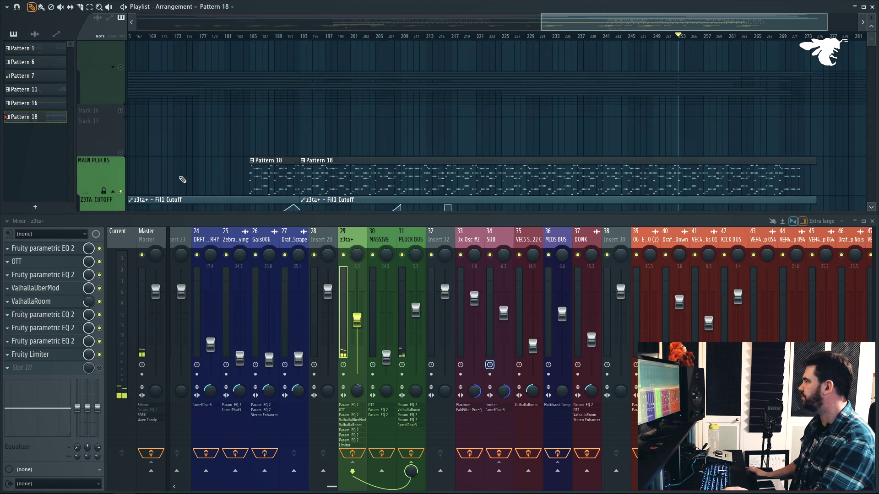
pyautogui.scroll(-3, 797, 132)
pyautogui.scroll(1, 807, 150)
pyautogui.scroll(-3, 808, 149)
pyautogui.scroll(5, 808, 145)
pyautogui.click(691, 40)
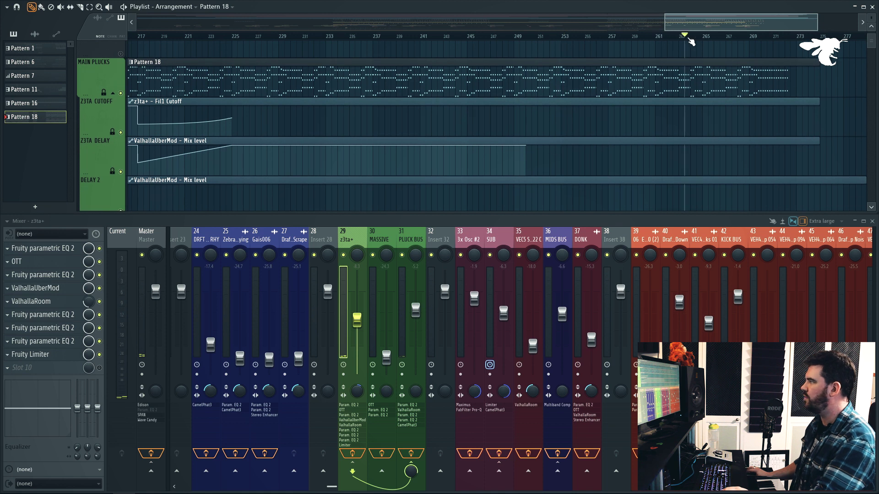
pyautogui.press('space')
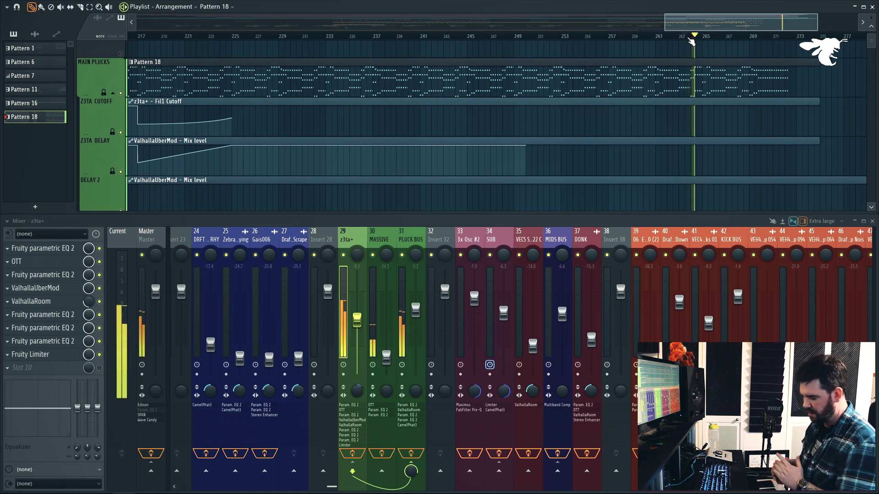
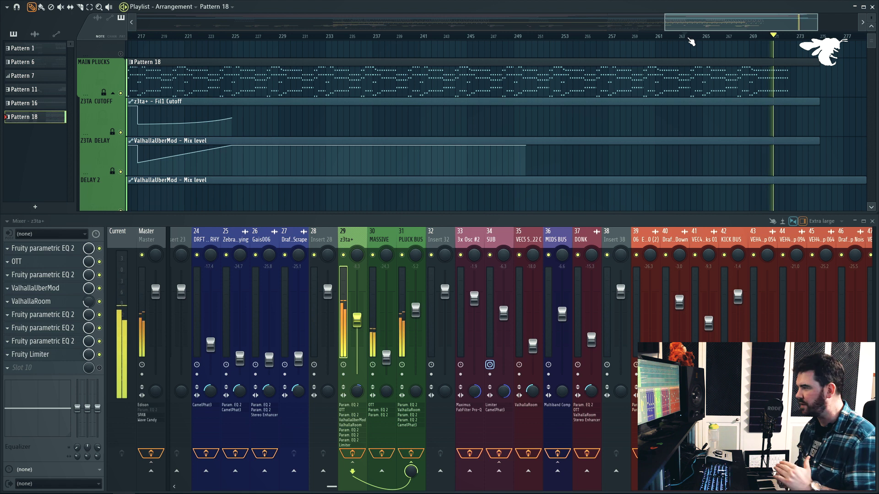
# - Show the whole arrangement in the playlist, move the playback position to bar 41 and stop playback
pyautogui.scroll(5, 798, 77)
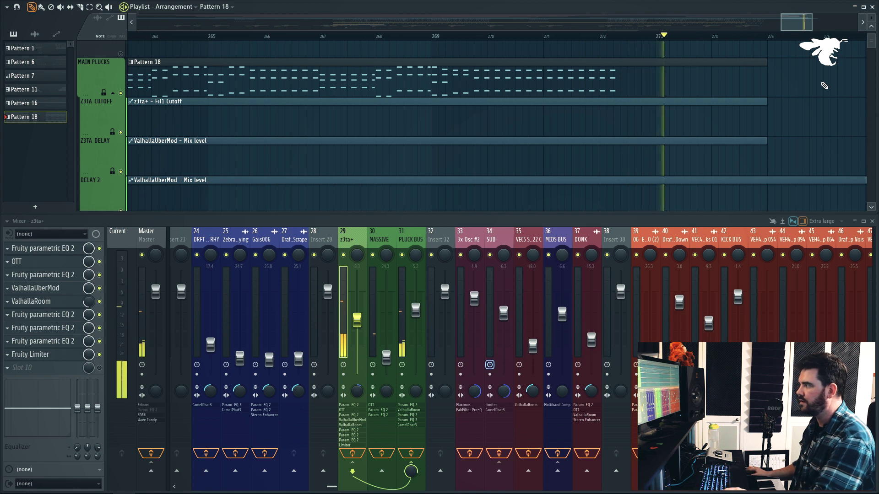
pyautogui.scroll(-6, 824, 82)
pyautogui.scroll(-6, 824, 80)
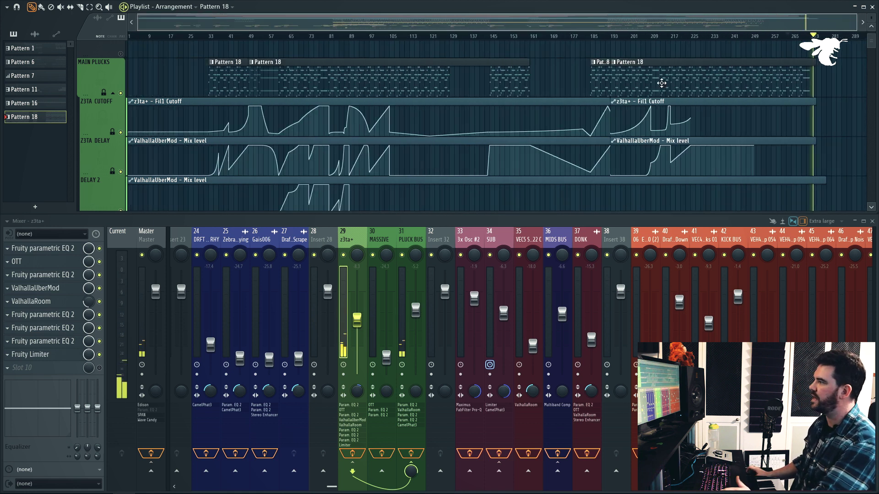
pyautogui.click(231, 37)
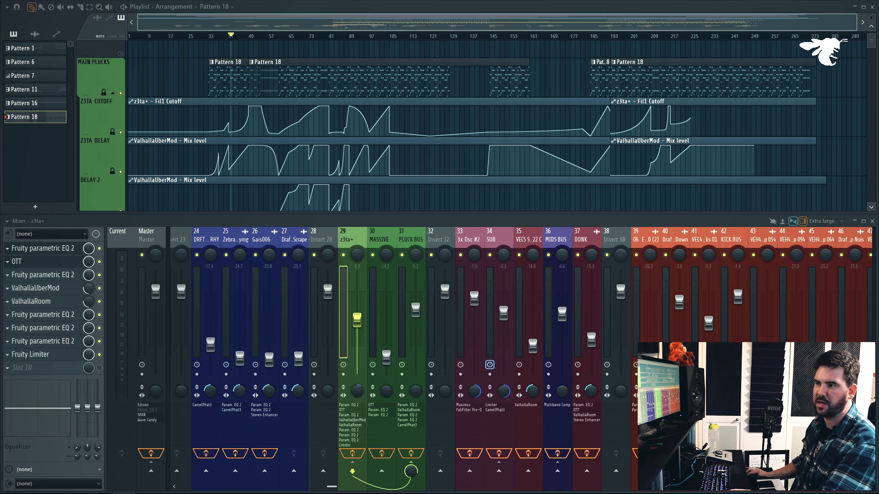
# - Examine the OTT compressor settings on the z3ta+ mixer track and close the plugin window
pyautogui.click(36, 262)
pyautogui.moveTo(316, 159); pyautogui.dragTo(639, 84)
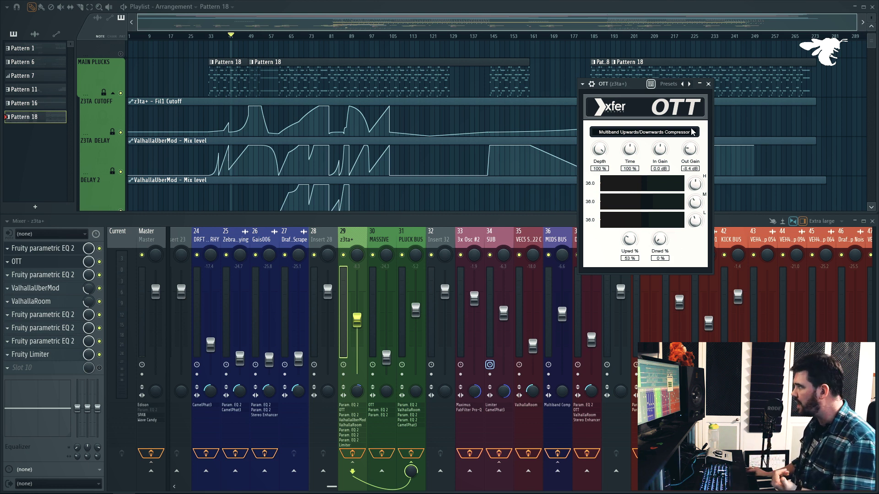
pyautogui.click(708, 84)
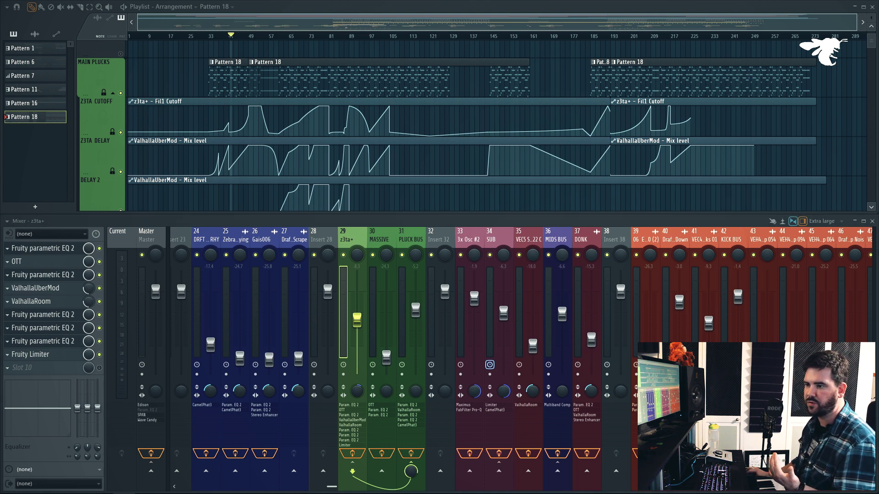
# - Compare the curves of two Fruity Parametric EQ 2 plugins on the z3ta+ mixer track and close them
pyautogui.click(43, 248)
pyautogui.moveTo(151, 184); pyautogui.dragTo(627, 167)
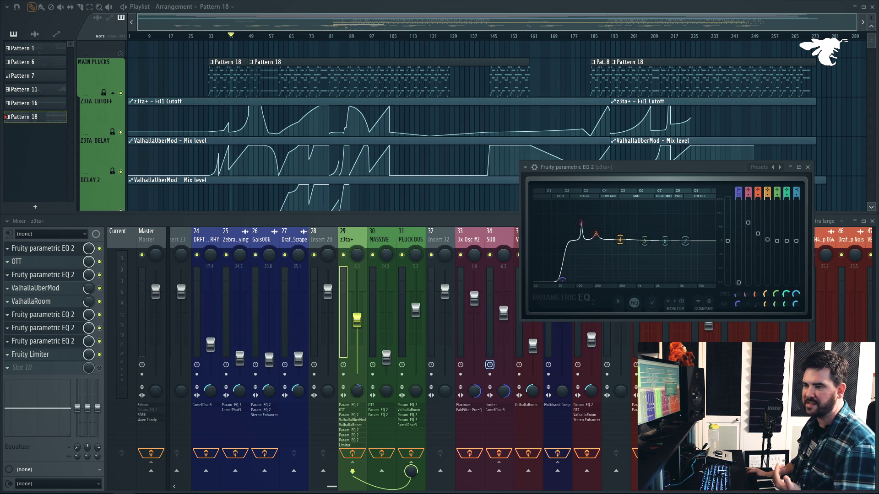
pyautogui.moveTo(0, 297); pyautogui.dragTo(335, 255)
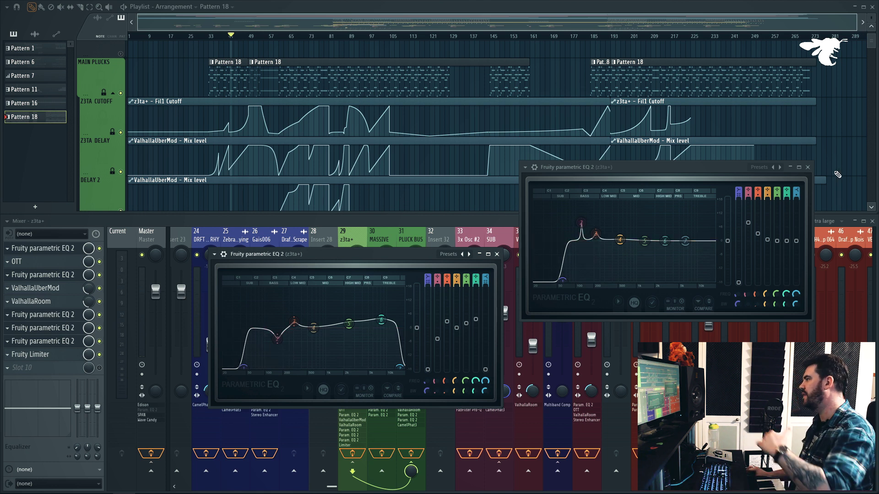
pyautogui.click(808, 167)
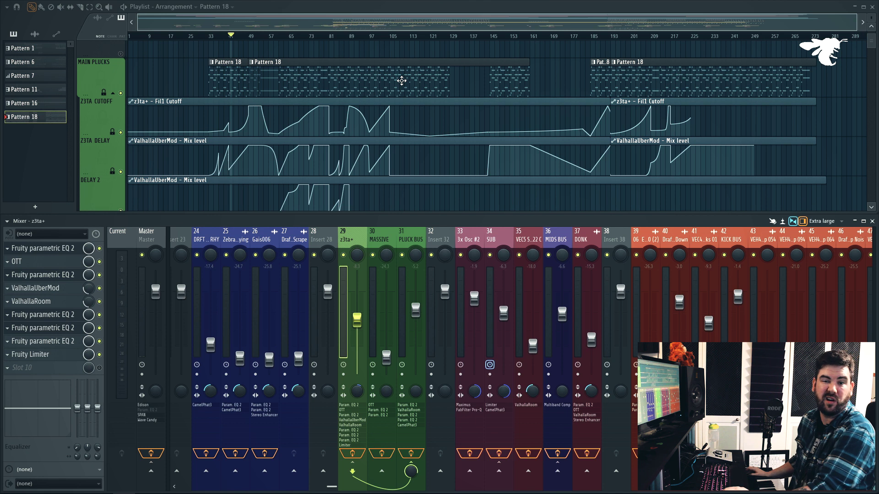
# - Enable and expand the PADS/PLUCKS track group in the playlist
pyautogui.scroll(-1, 404, 78)
pyautogui.scroll(1, 404, 79)
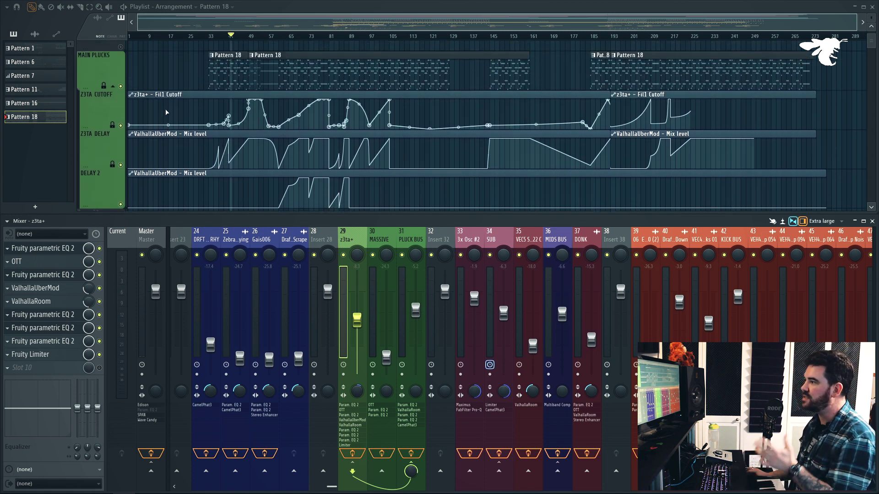
pyautogui.scroll(5, 116, 96)
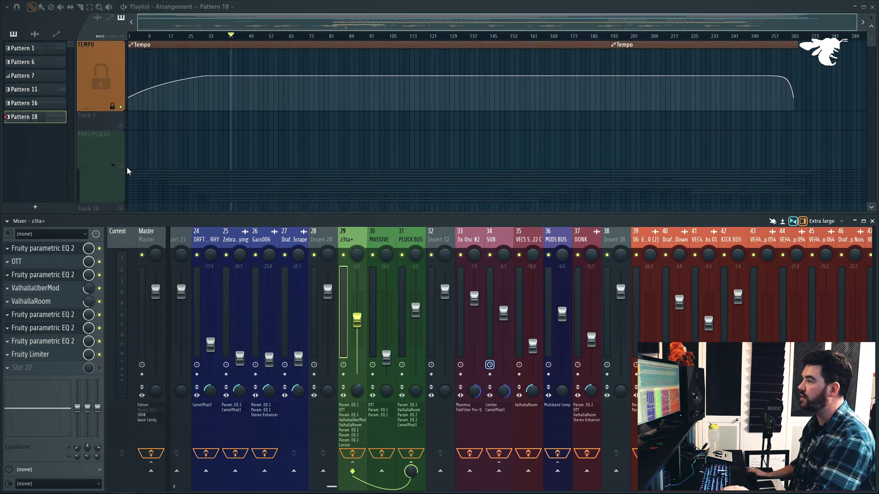
pyautogui.scroll(-1, 124, 166)
pyautogui.click(113, 127)
pyautogui.scroll(-2, 160, 130)
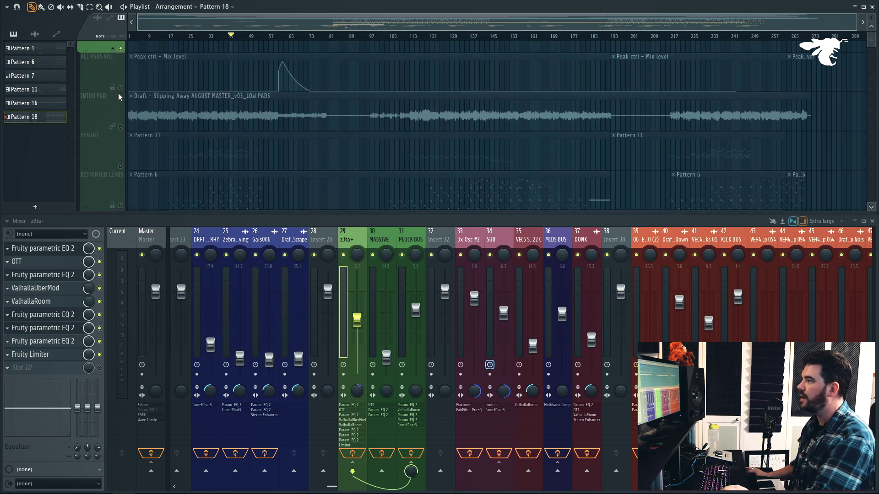
# - Unmute the ALL PADS VOL, INTRO PAD, SYNTH1, DISTORTED LEADS and MASS HI END tracks
pyautogui.click(121, 87)
pyautogui.click(121, 126)
pyautogui.click(120, 165)
pyautogui.scroll(-2, 126, 136)
pyautogui.click(121, 165)
pyautogui.scroll(-3, 121, 132)
pyautogui.click(121, 87)
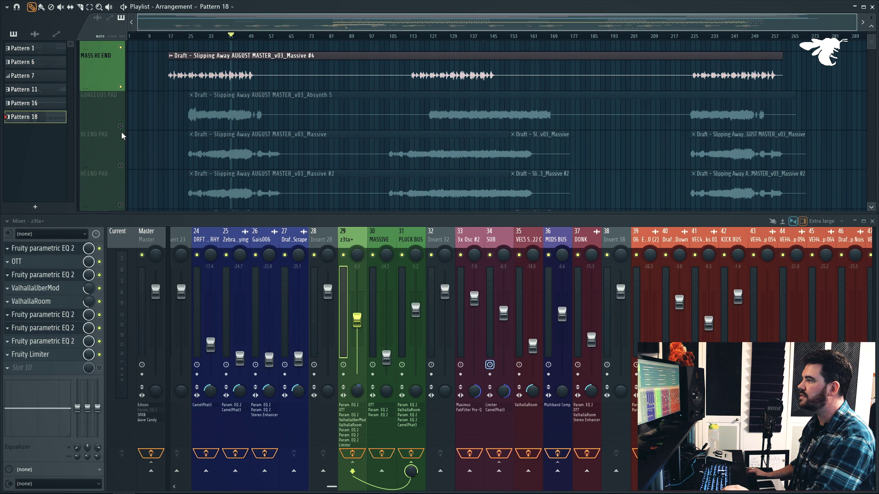
# - Unmute the remaining pad tracks, from GORGEOUS PAD and the HI END PAD tracks down to CS80 PAD
pyautogui.click(121, 126)
pyautogui.click(121, 165)
pyautogui.click(121, 205)
pyautogui.scroll(-3, 127, 133)
pyautogui.click(121, 126)
pyautogui.click(120, 126)
pyautogui.click(121, 166)
pyautogui.scroll(-3, 178, 144)
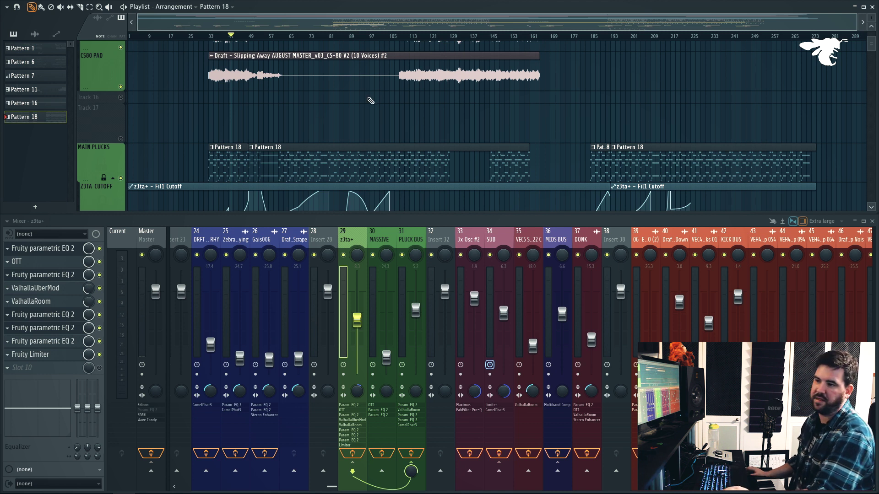
# - Play the unmuted pads, synths and plucks from bar 41 while reviewing their clips, and stop playback
pyautogui.press('space')
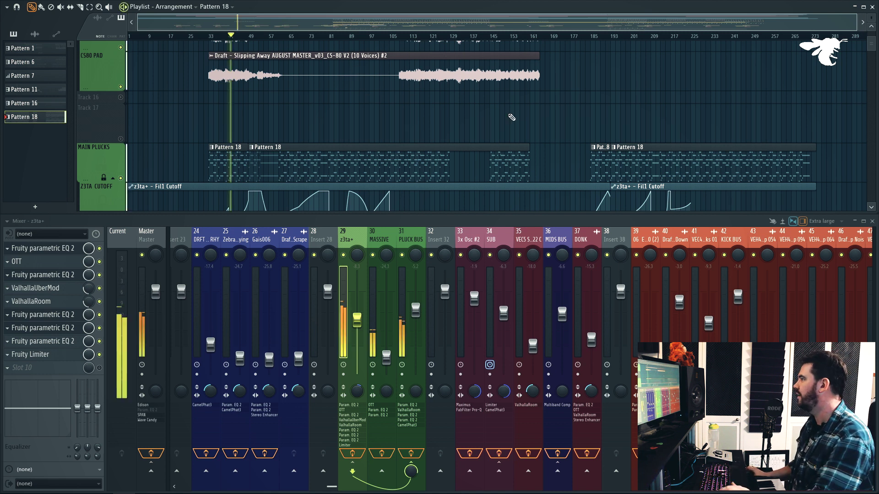
pyautogui.scroll(3, 416, 124)
pyautogui.scroll(3, 418, 135)
pyautogui.scroll(-4, 421, 135)
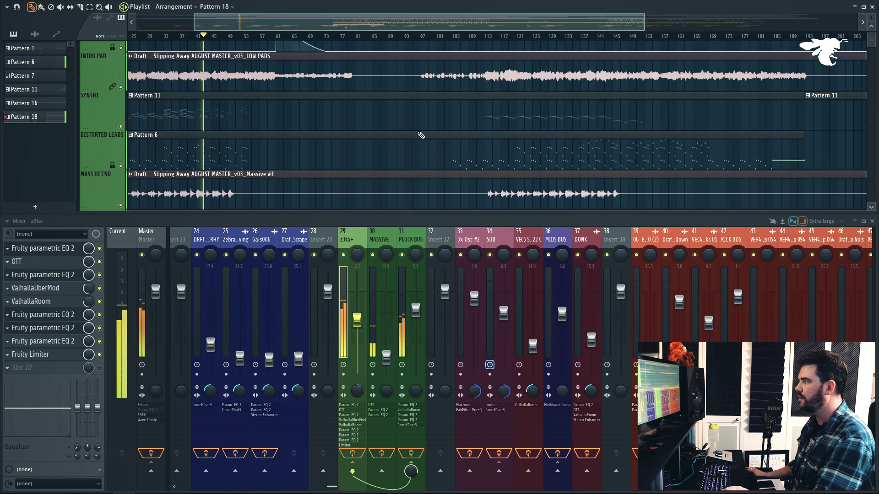
pyautogui.scroll(3, 422, 135)
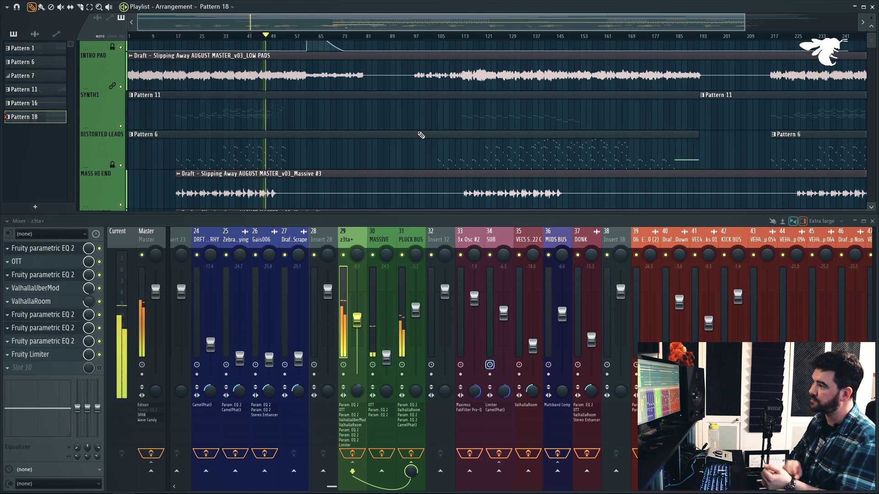
pyautogui.press('space')
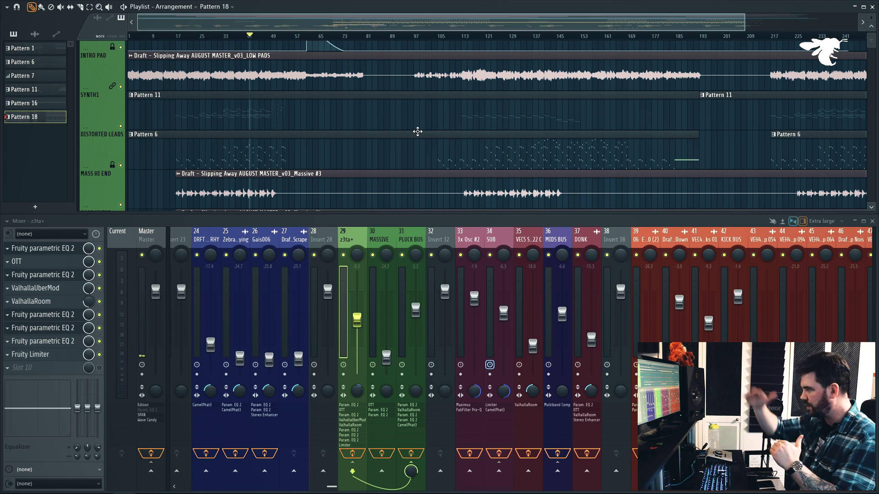
# - Collapse the MAIN PLUCKS track group and view the Massive pluck patch, closing its window again
pyautogui.scroll(-1, 418, 131)
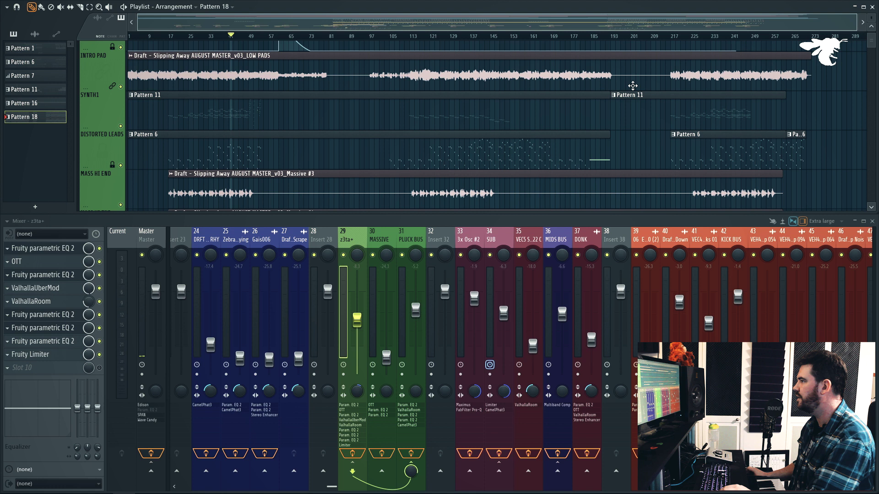
pyautogui.scroll(-8, 302, 98)
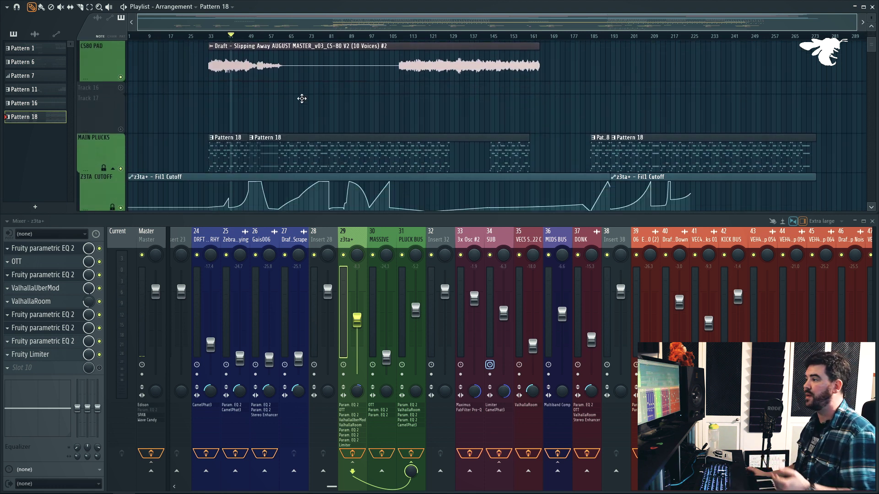
pyautogui.scroll(2, 301, 101)
pyautogui.click(113, 99)
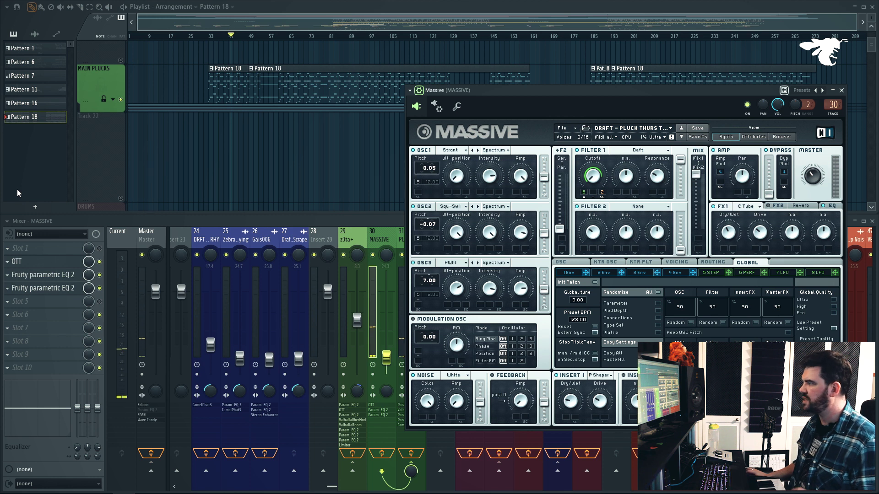
pyautogui.click(842, 90)
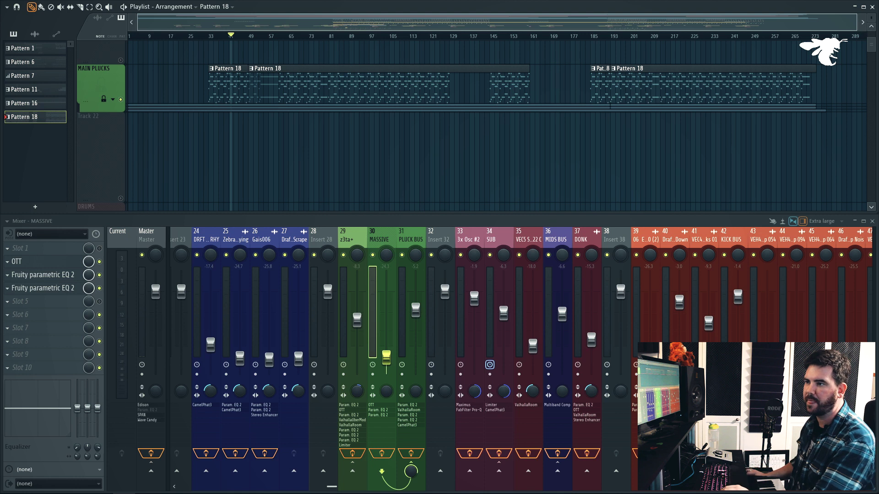
# - Inspect the oscillator pages of the z3ta+ synth patch and close its window
pyautogui.moveTo(733, 164); pyautogui.dragTo(695, 150)
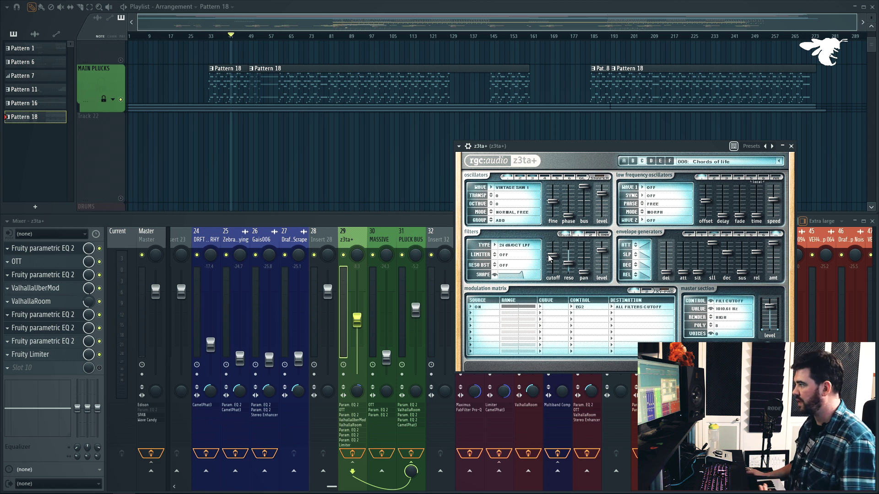
pyautogui.click(519, 177)
pyautogui.click(533, 177)
pyautogui.click(523, 177)
pyautogui.click(505, 178)
pyautogui.click(791, 146)
# - Examine the clip layout of the expanded DRUMS group around bar 81
pyautogui.scroll(10, 361, 180)
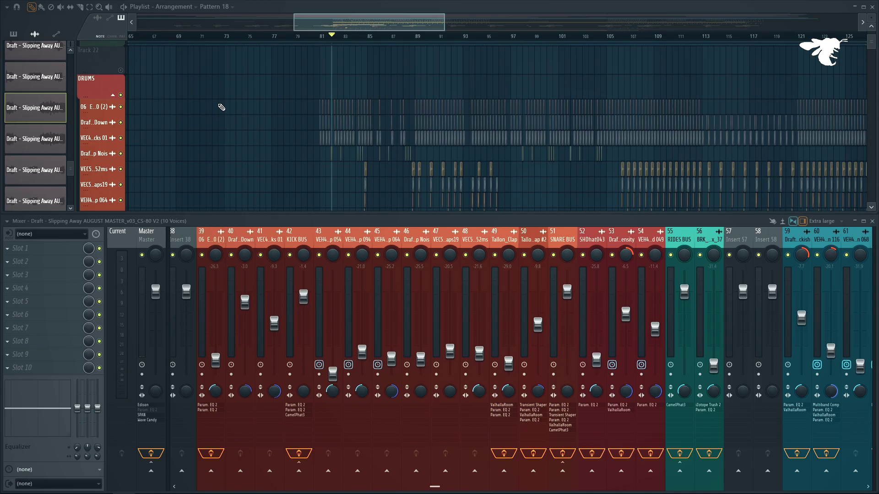
pyautogui.scroll(-5, 320, 101)
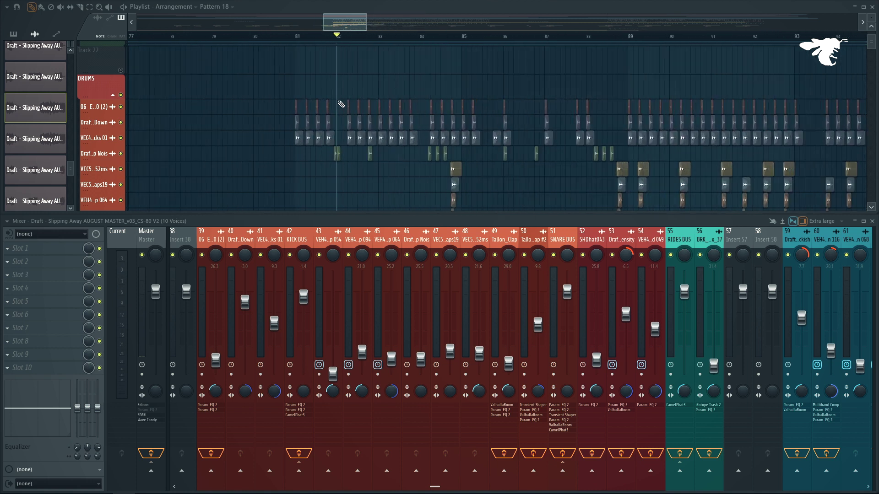
pyautogui.scroll(5, 400, 88)
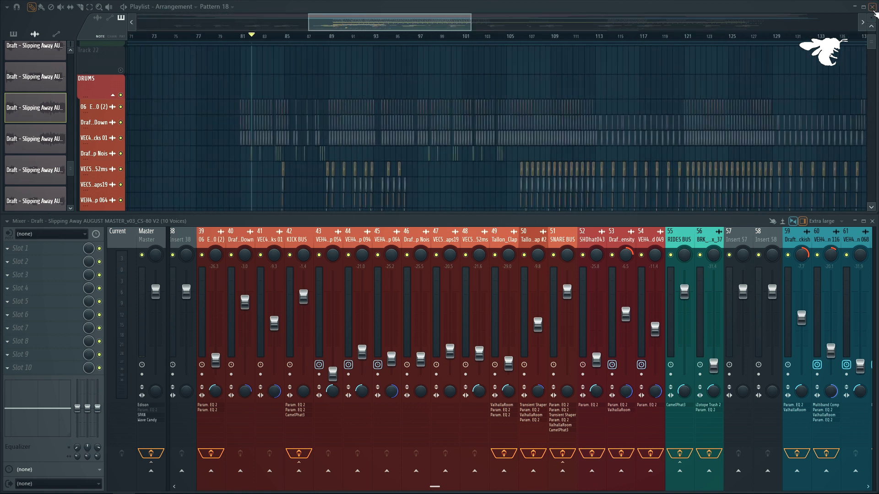
pyautogui.scroll(3, 869, 26)
pyautogui.scroll(-4, 215, 114)
pyautogui.scroll(5, 255, 116)
pyautogui.scroll(-6, 520, 123)
pyautogui.scroll(-2, 520, 123)
pyautogui.scroll(5, 520, 123)
pyautogui.scroll(3, 457, 117)
pyautogui.scroll(-3, 373, 142)
# - Play the drums from bar 81 while reviewing the kick, clap and hi-hat tracks, and stop playback
pyautogui.click(237, 36)
pyautogui.press('space')
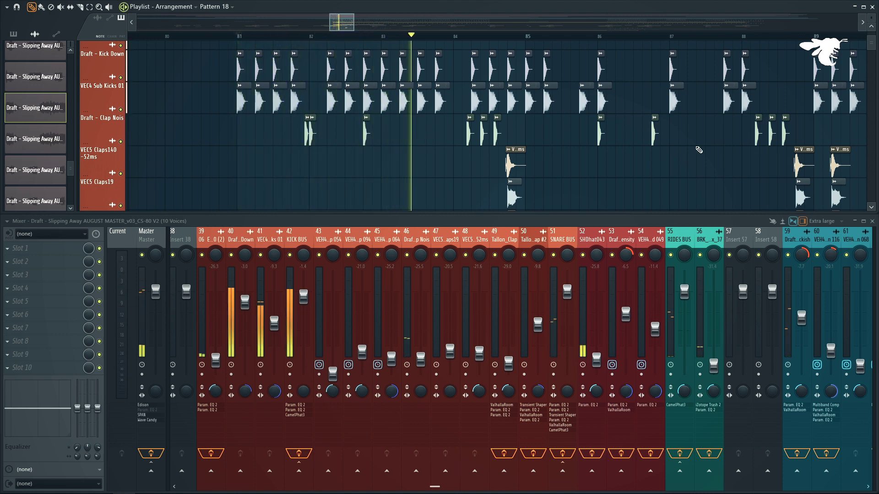
pyautogui.scroll(-2, 748, 179)
pyautogui.scroll(3, 677, 156)
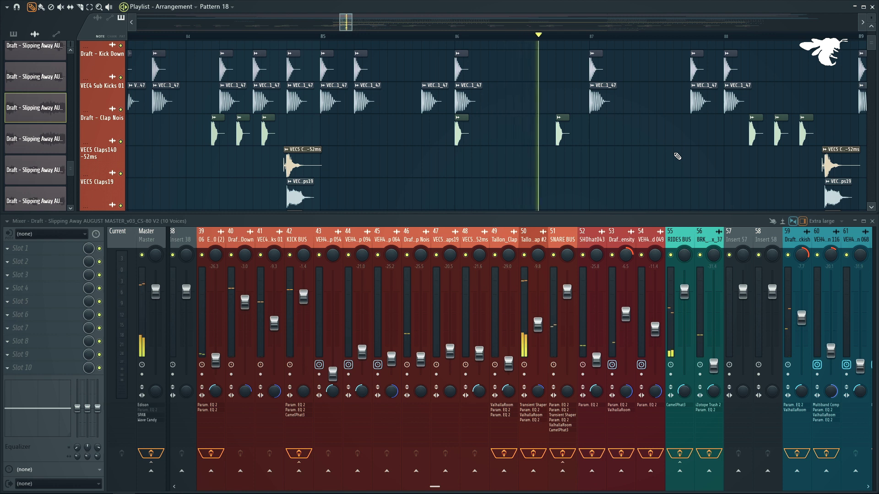
pyautogui.scroll(-2, 677, 156)
pyautogui.scroll(-2, 677, 157)
pyautogui.scroll(-2, 786, 160)
pyautogui.scroll(-3, 785, 160)
pyautogui.scroll(4, 785, 158)
pyautogui.scroll(-4, 721, 139)
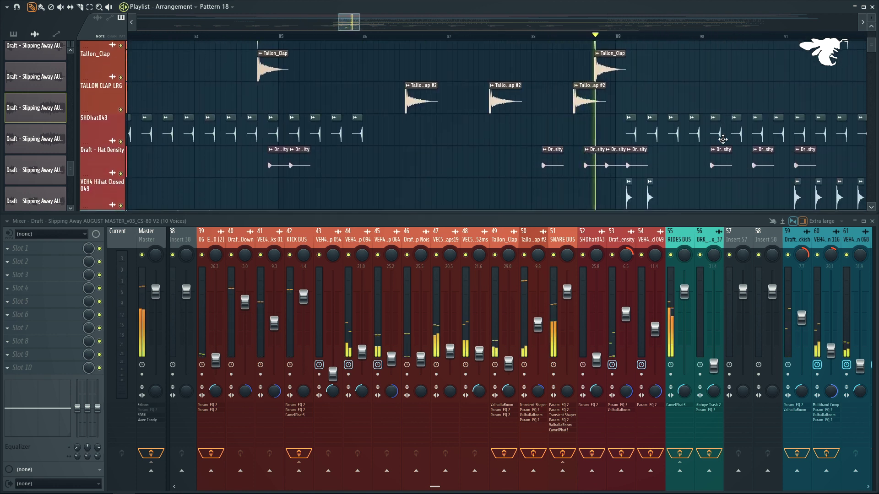
pyautogui.scroll(8, 722, 138)
pyautogui.scroll(-1, 722, 139)
pyautogui.scroll(-6, 774, 139)
pyautogui.scroll(4, 787, 139)
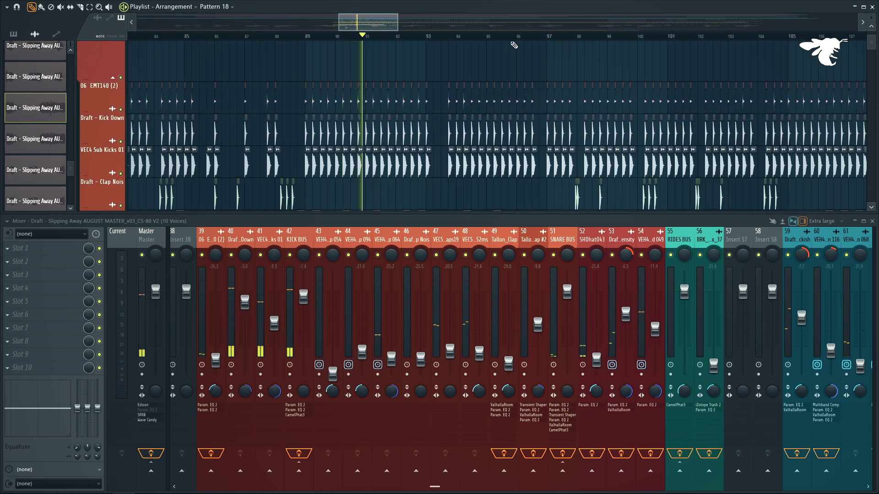
pyautogui.scroll(-5, 607, 125)
pyautogui.press('space')
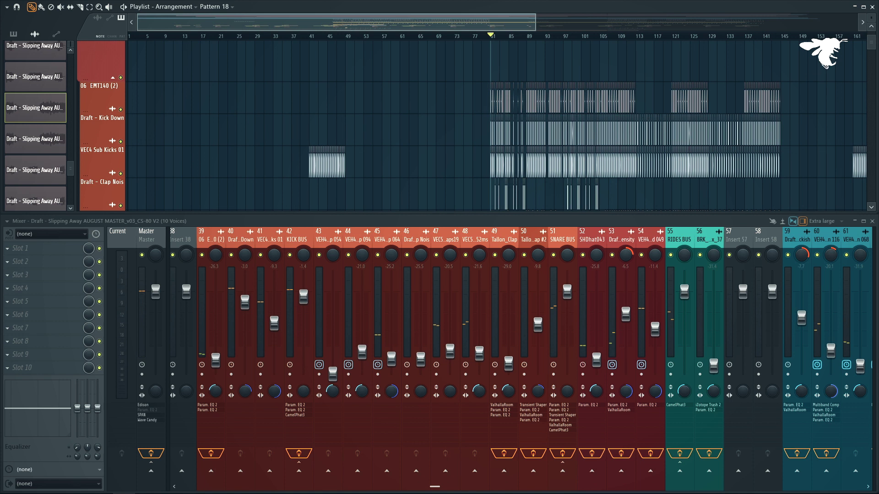
# - Reduce the playlist track height and examine the kick, clap and hat clips across the whole arrangement
pyautogui.moveTo(871, 18); pyautogui.dragTo(871, 25)
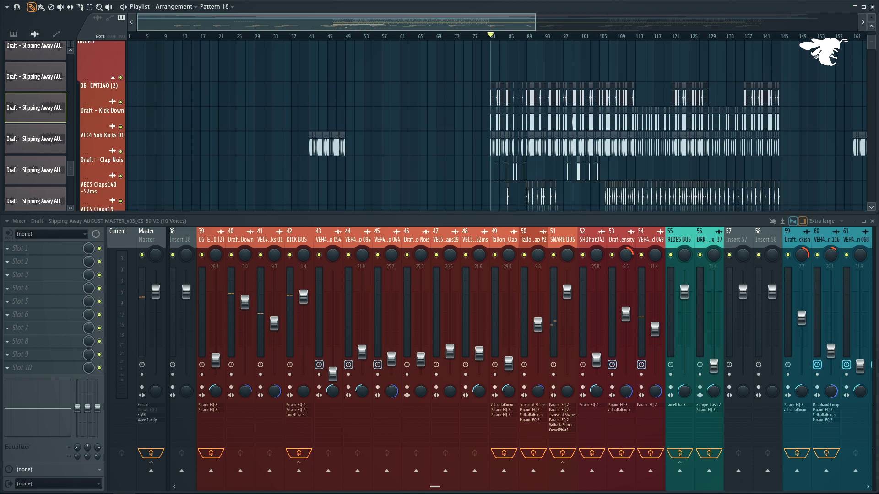
pyautogui.scroll(-2, 635, 149)
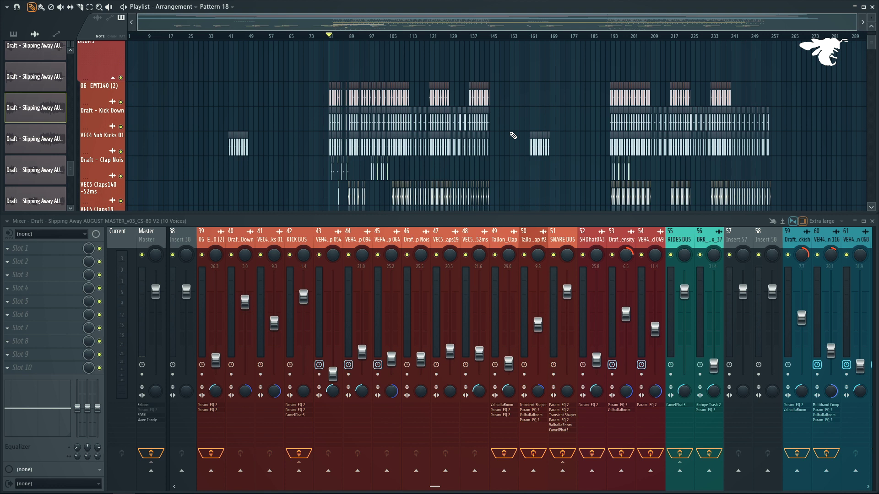
pyautogui.scroll(-2, 506, 87)
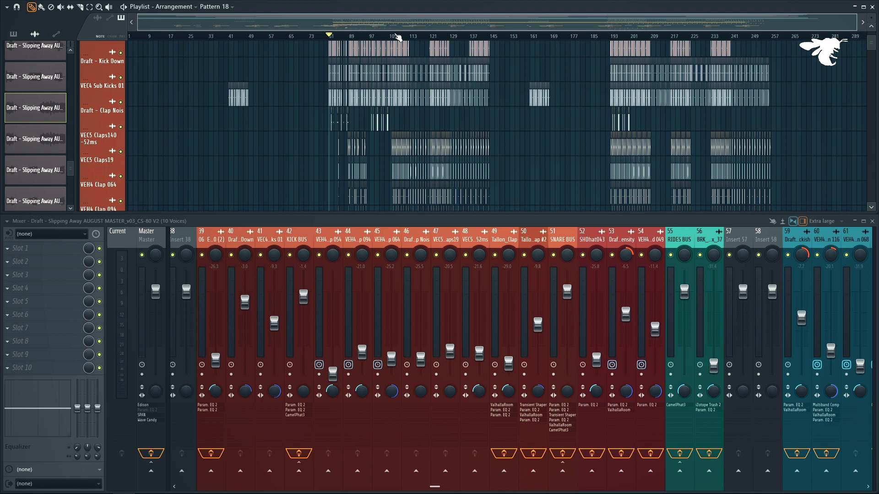
pyautogui.scroll(-2, 361, 132)
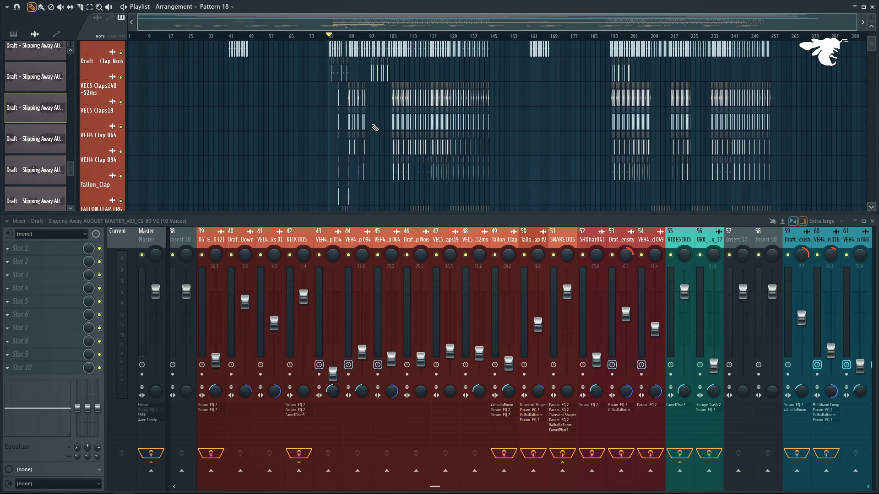
pyautogui.scroll(-3, 420, 86)
pyautogui.scroll(4, 314, 153)
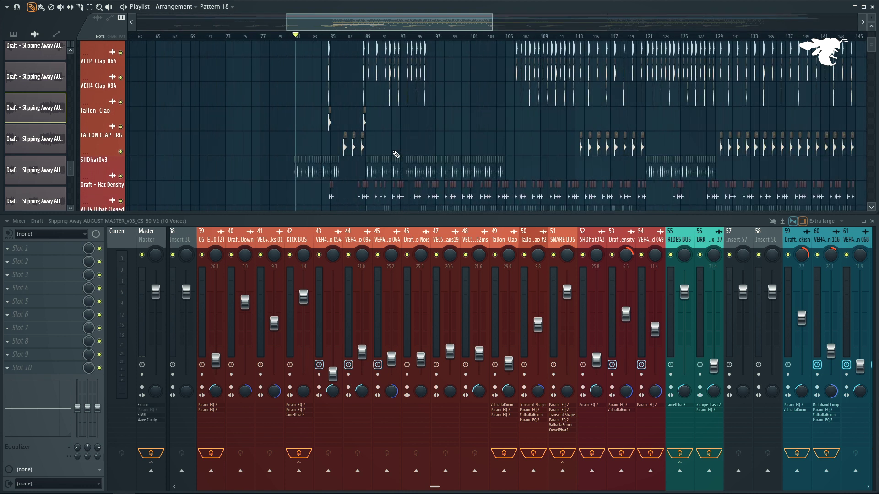
# - Examine the hi-hat, ride, ride filter and percussion clips further down the drum tracks from bar 81 onward
pyautogui.scroll(2, 396, 154)
pyautogui.scroll(-2, 382, 129)
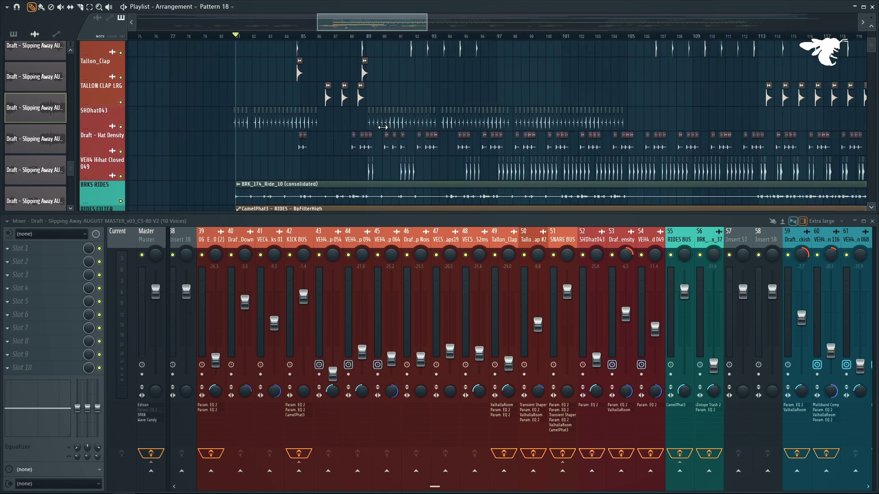
pyautogui.scroll(-4, 383, 127)
pyautogui.scroll(-2, 532, 125)
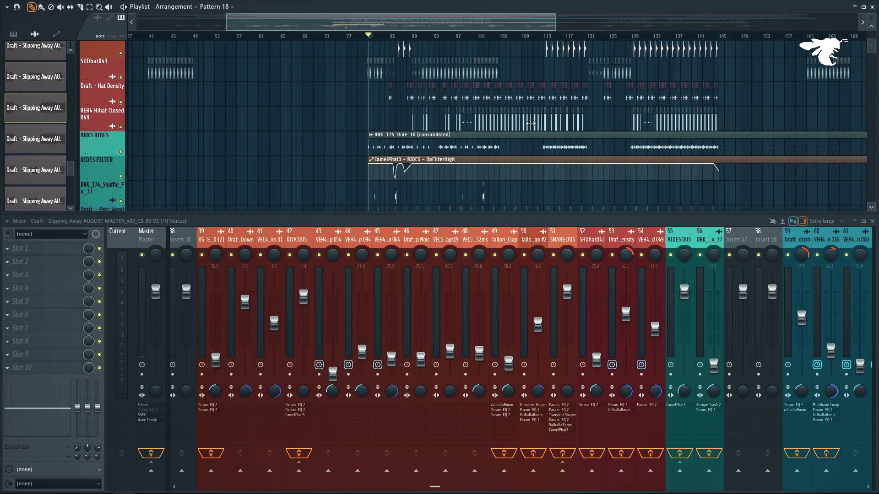
pyautogui.scroll(-2, 531, 123)
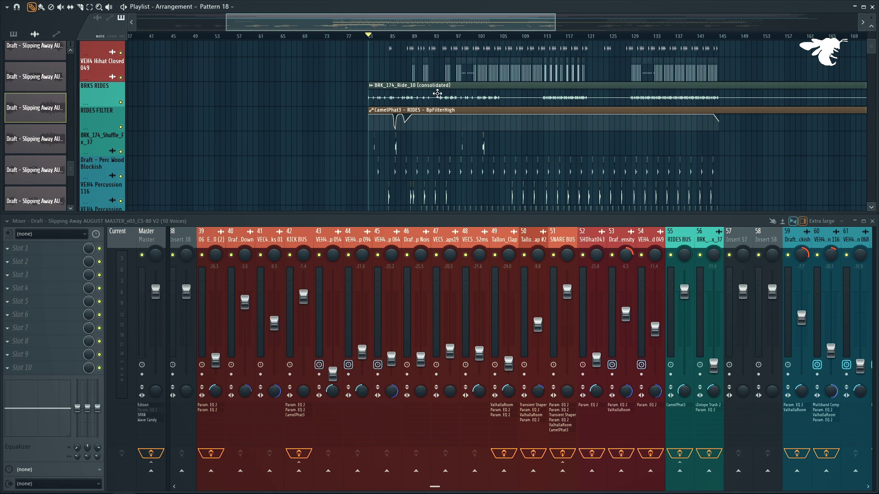
pyautogui.scroll(-2, 445, 82)
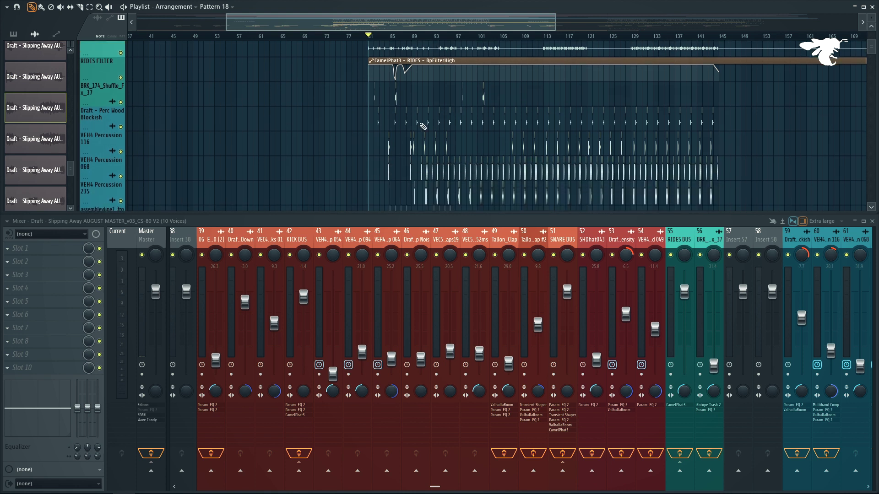
pyautogui.scroll(4, 446, 146)
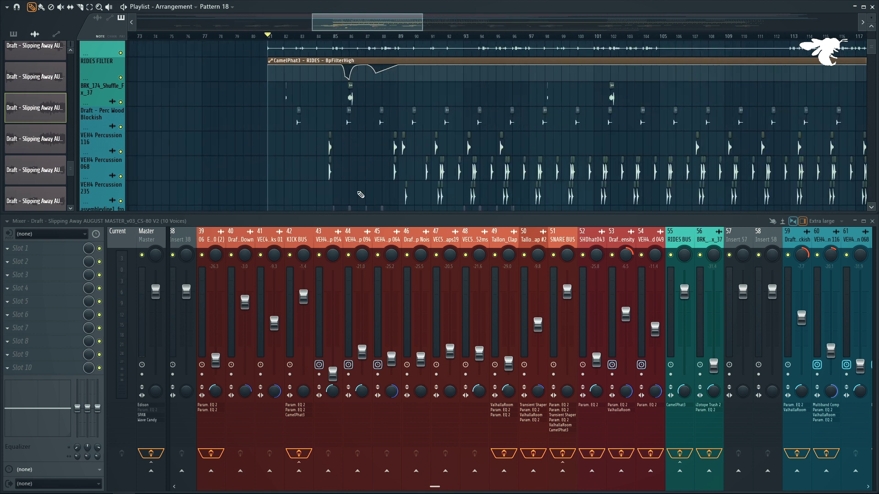
pyautogui.scroll(-2, 433, 140)
pyautogui.scroll(3, 316, 120)
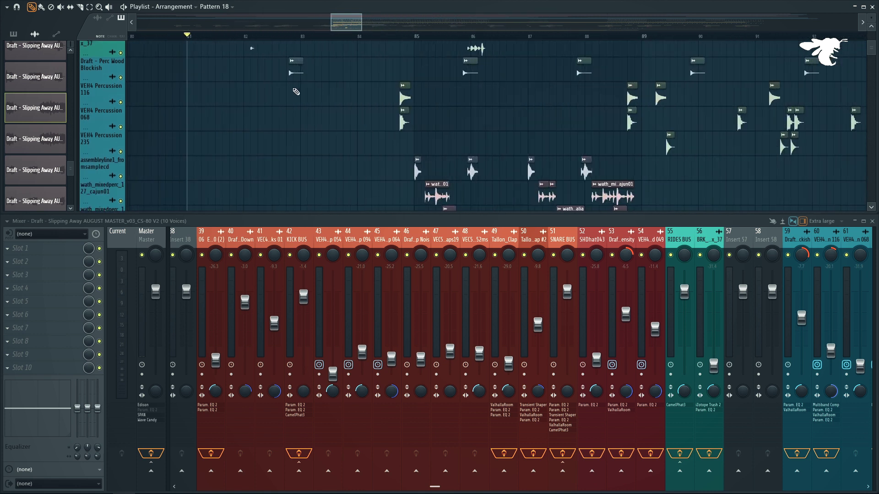
# - Play the percussion briefly from just before bar 83 and again from bar 85, stopping after each passage
pyautogui.click(286, 39)
pyautogui.press('space')
pyautogui.press('space')
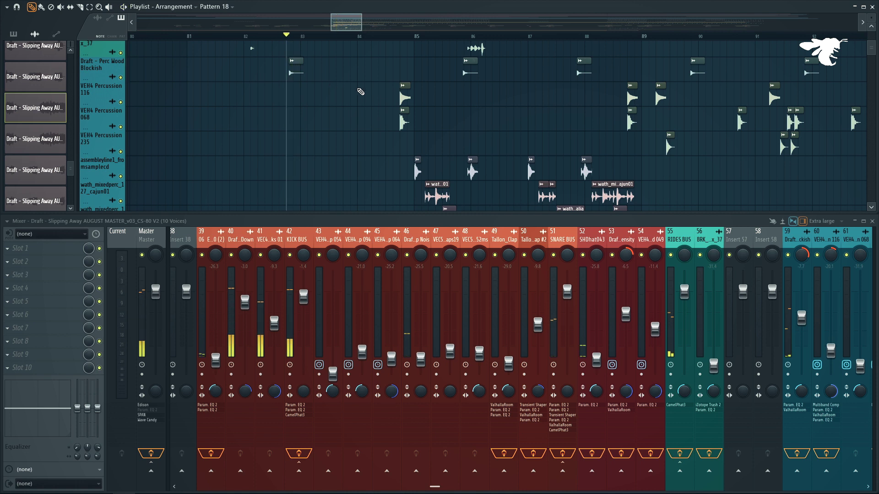
pyautogui.scroll(-4, 558, 105)
pyautogui.scroll(3, 706, 124)
pyautogui.scroll(-3, 321, 133)
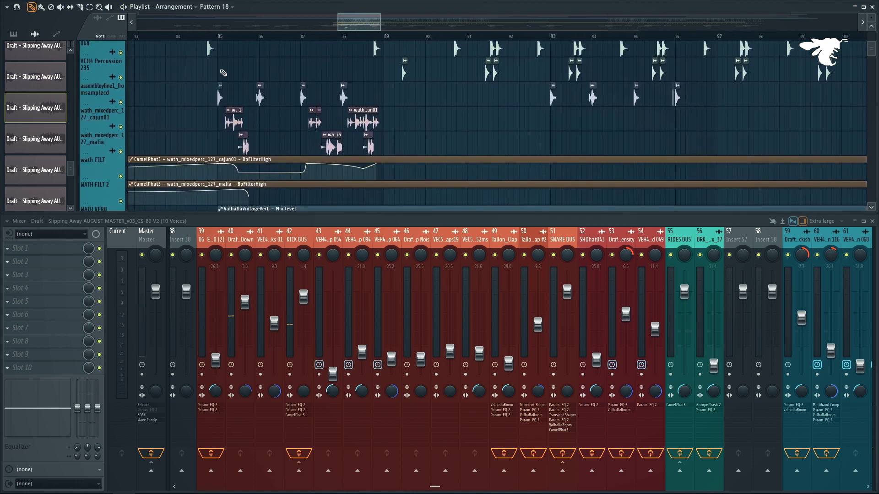
pyautogui.click(222, 38)
pyautogui.press('space')
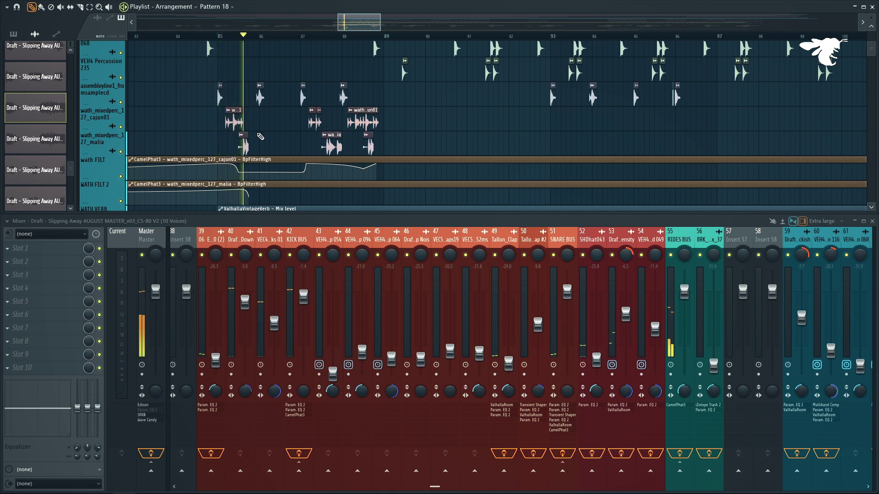
pyautogui.press('space')
# - Solo the 06 EMT140 (2) track at the head of the drum group and play it from bar 81
pyautogui.scroll(3, 333, 125)
pyautogui.scroll(-4, 335, 126)
pyautogui.scroll(15, 339, 128)
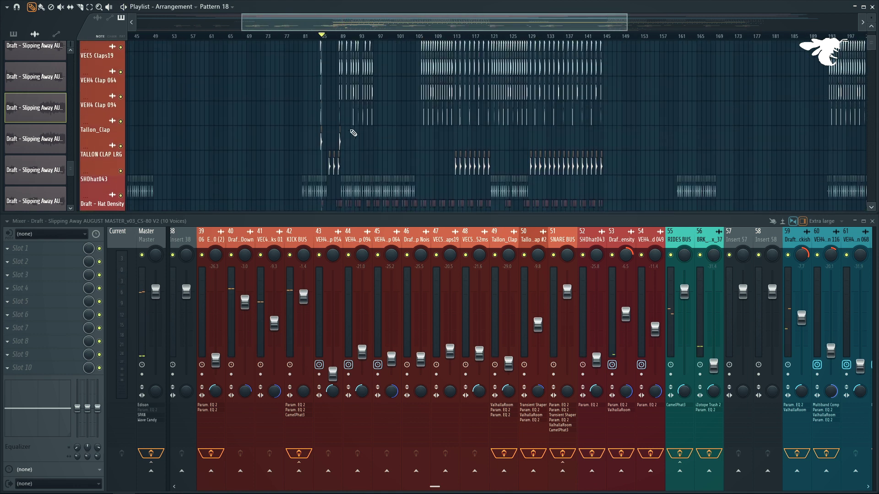
pyautogui.scroll(-5, 353, 133)
pyautogui.scroll(5, 334, 128)
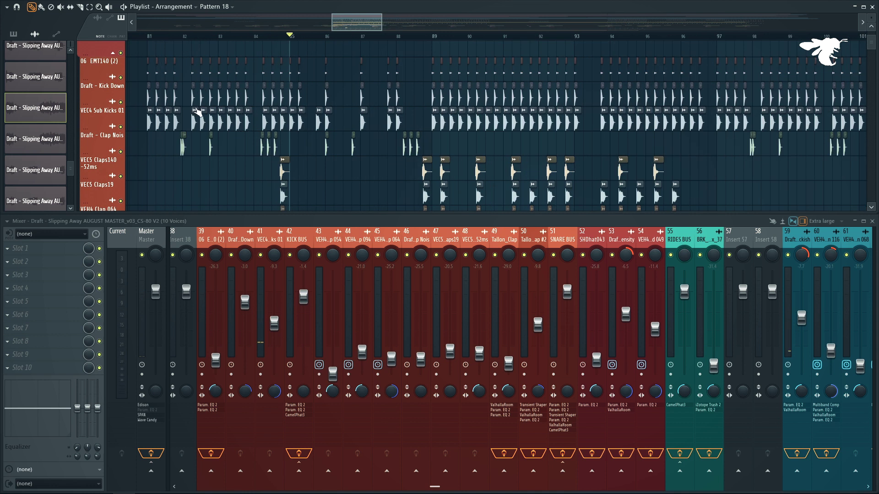
pyautogui.scroll(6, 346, 34)
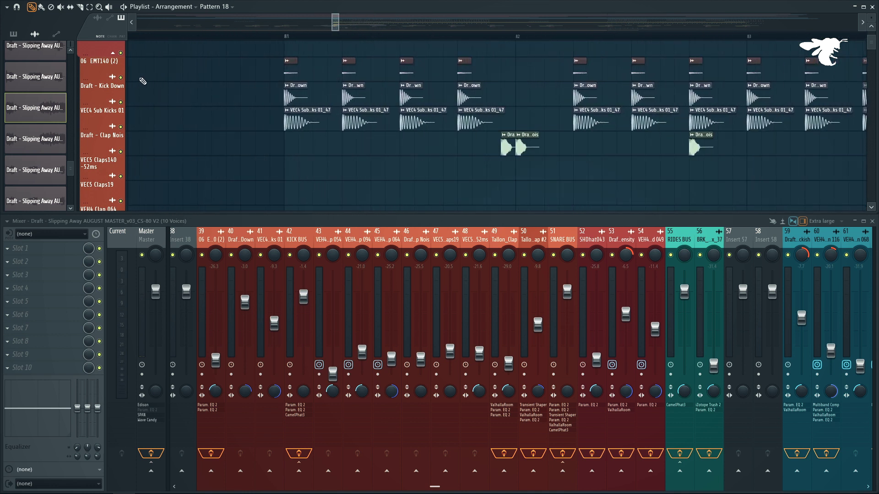
pyautogui.keyDown('ctrl'); pyautogui.click(121, 77); pyautogui.keyUp('ctrl')
pyautogui.hscroll(-1, 297, 35)
pyautogui.click(314, 36)
pyautogui.press('space')
pyautogui.press('space')
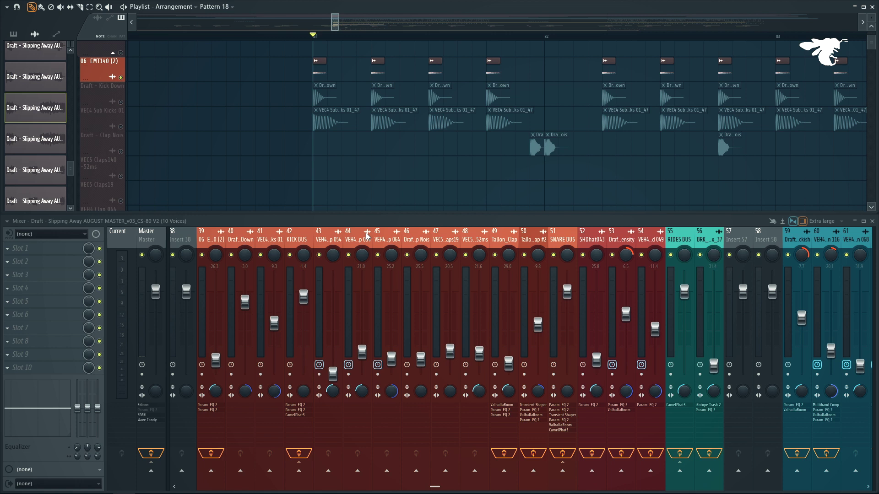
# - Unmute the Draft - Kick Down and VEC4 Sub Kicks 01 tracks and play the layered kick from bar 81
pyautogui.click(122, 102)
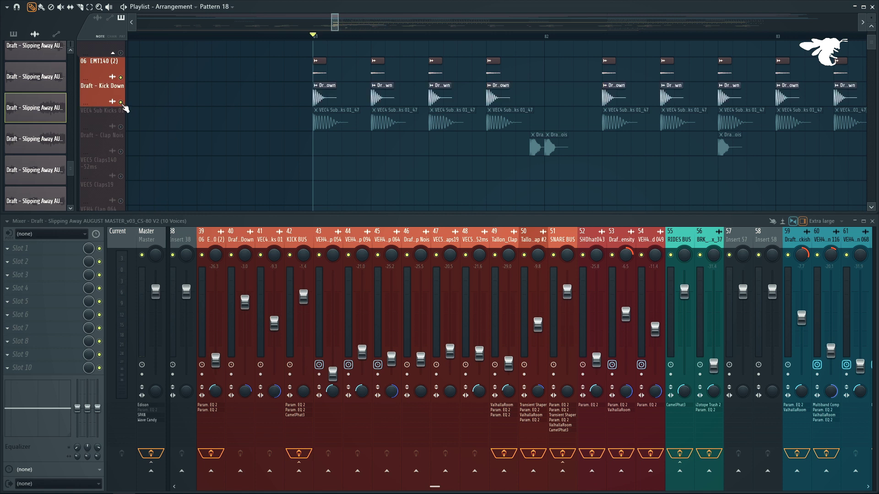
pyautogui.click(121, 127)
pyautogui.press('space')
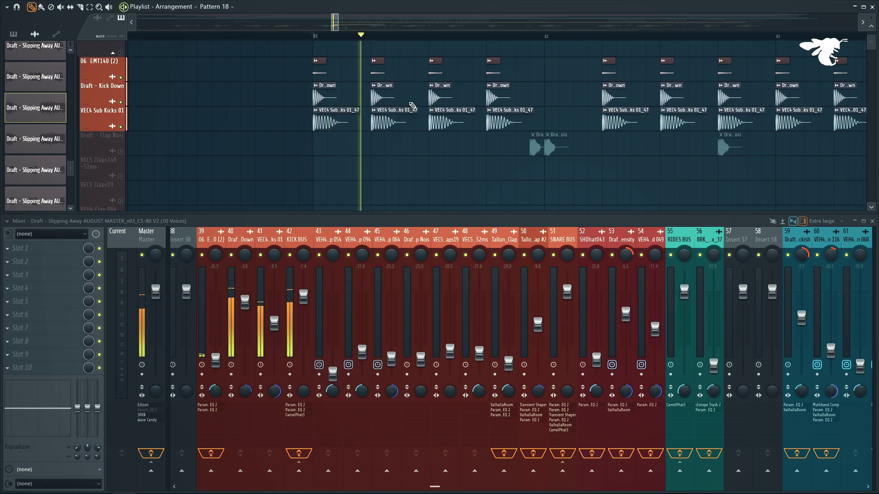
# - Audition Draft - Kick Down without VEC4 Sub Kicks 01, and VEC4 Sub Kicks 01 without Draft - Kick Down
pyautogui.click(121, 127)
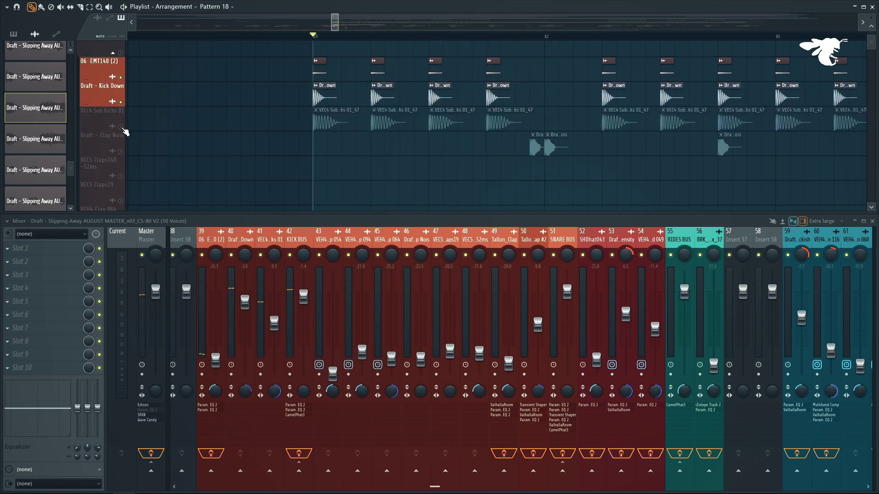
pyautogui.press('space')
pyautogui.click(126, 126)
pyautogui.click(128, 100)
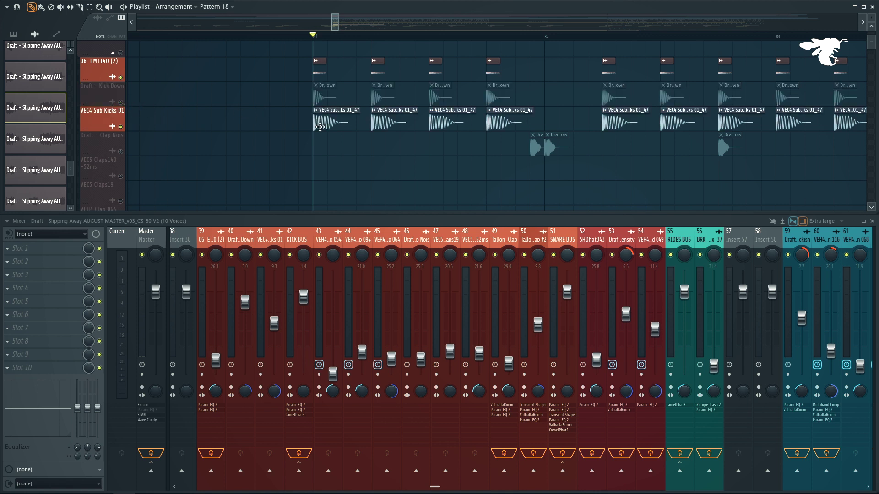
pyautogui.scroll(3, 320, 127)
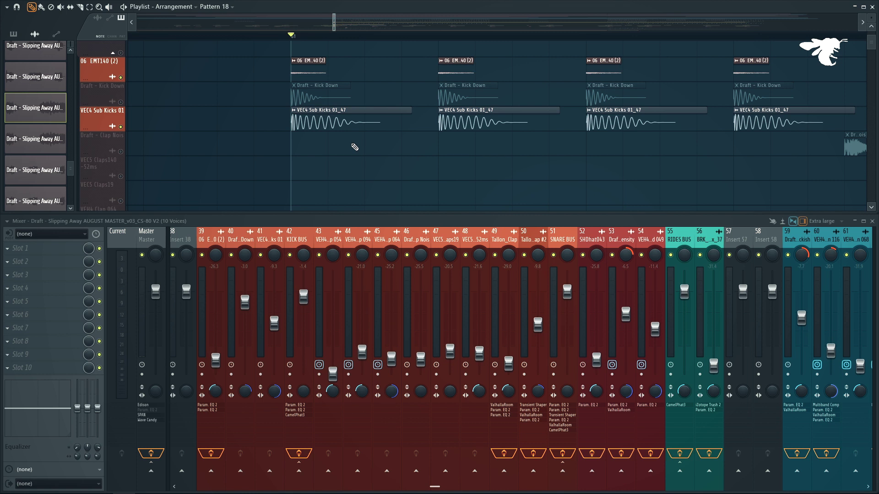
pyautogui.press('space')
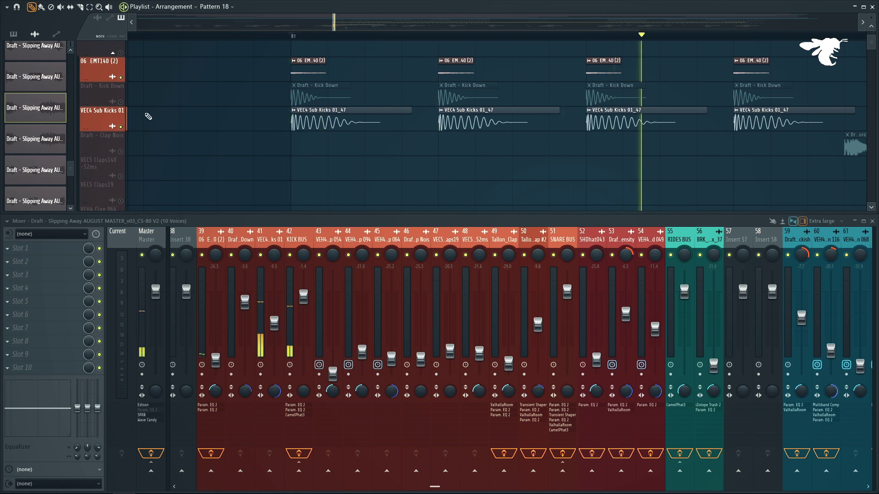
pyautogui.press('space')
# - Unmute the Draft - Kick Down track and play all kick layers together while viewing them across the whole arrangement
pyautogui.click(121, 103)
pyautogui.press('space')
pyautogui.scroll(-12, 770, 130)
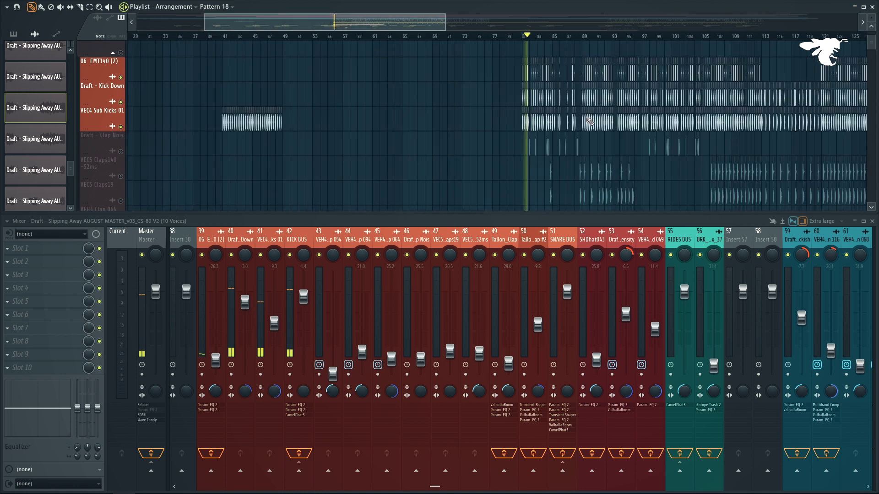
pyautogui.scroll(-5, 770, 130)
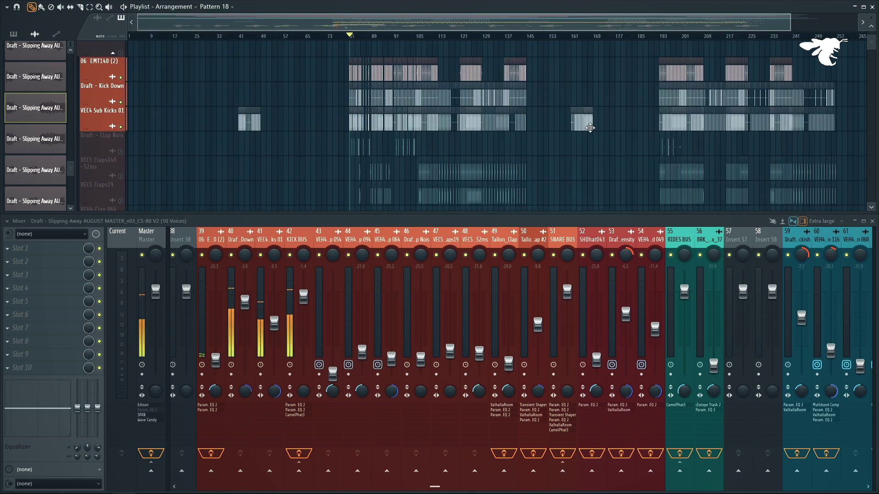
pyautogui.press('space')
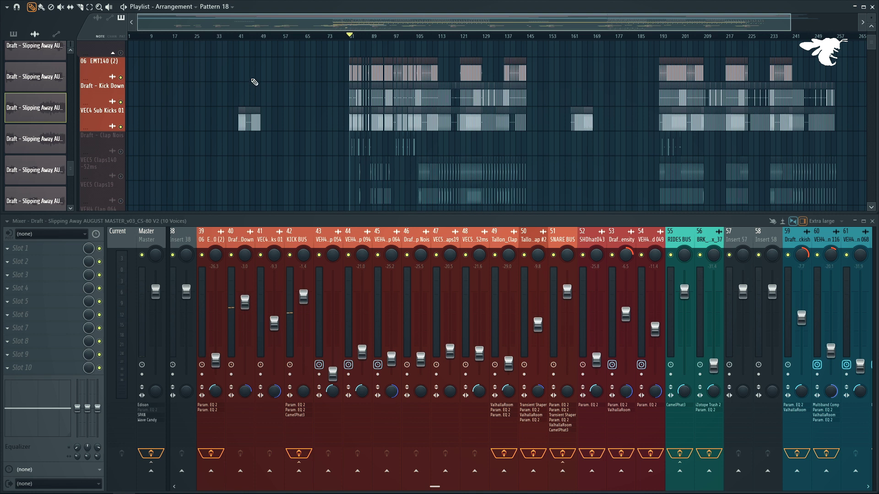
# - Play the VEC4 Sub Kicks 01 section that starts at bar 41
pyautogui.scroll(5, 238, 72)
pyautogui.scroll(6, 208, 66)
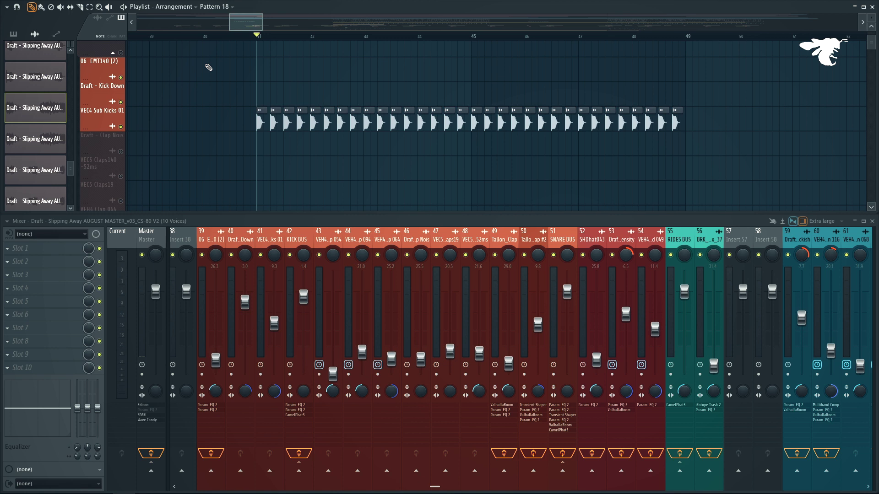
pyautogui.press('space')
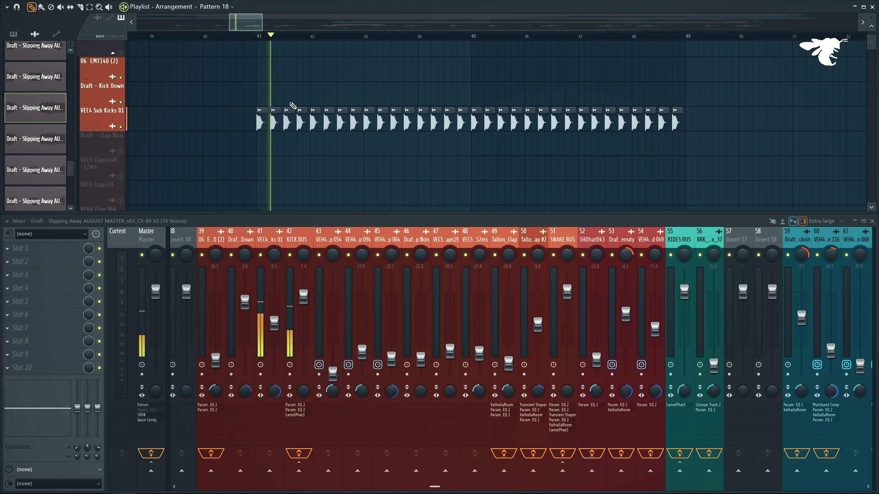
pyautogui.press('space')
# - Examine the kick pattern from bar 81 onward against the muted clap clips below it
pyautogui.scroll(-3, 618, 120)
pyautogui.scroll(-4, 641, 124)
pyautogui.scroll(4, 753, 136)
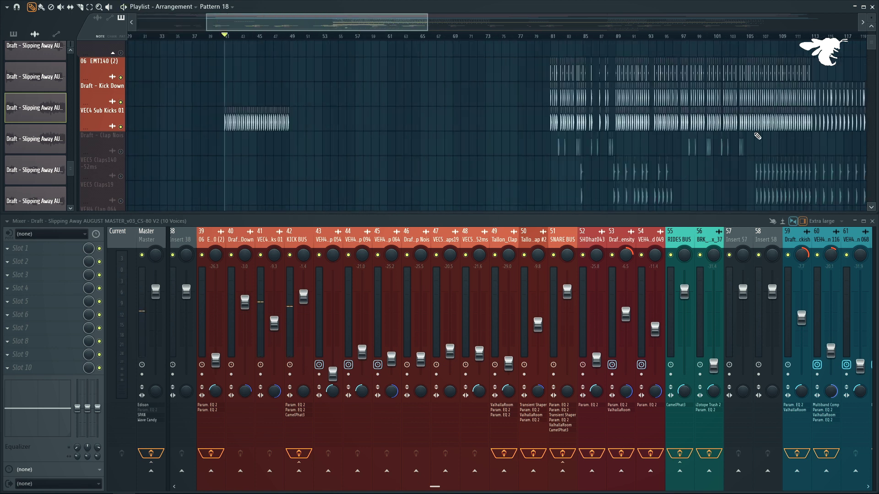
pyautogui.scroll(2, 247, 115)
pyautogui.scroll(2, 471, 172)
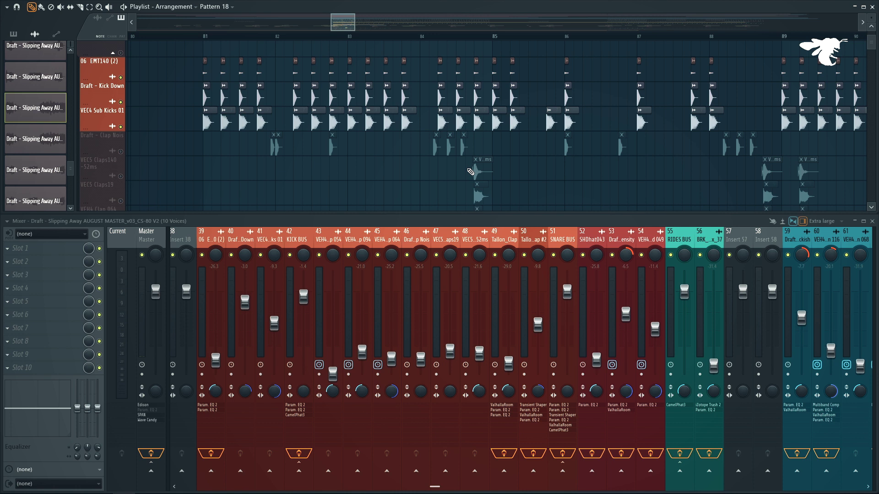
pyautogui.scroll(-3, 394, 146)
pyautogui.scroll(4, 396, 145)
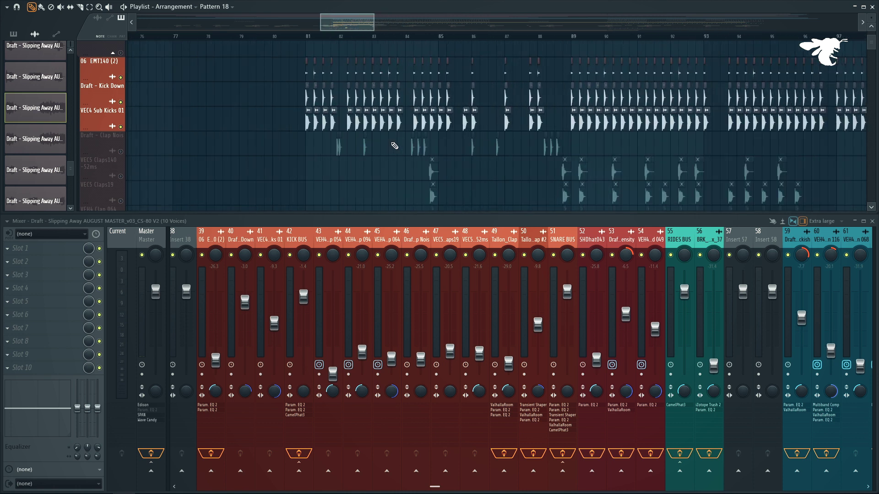
pyautogui.scroll(-1, 272, 139)
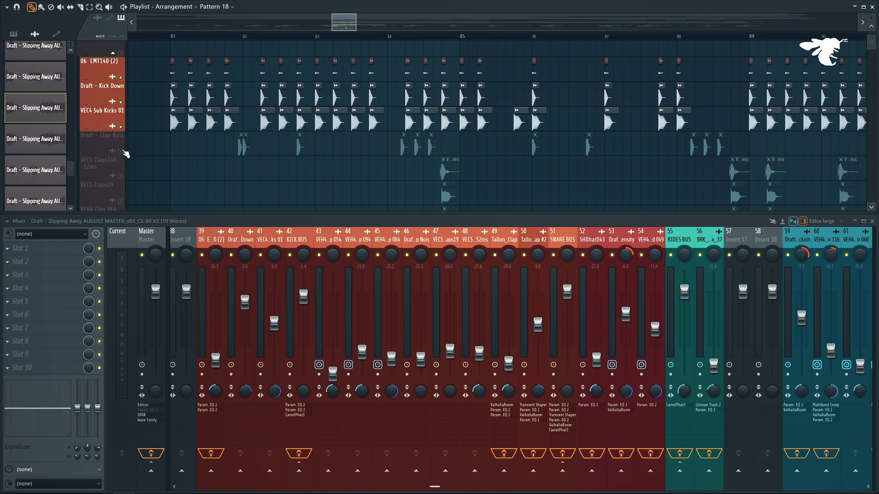
# - Unmute the Draft - Clap Nois track and play it with the kicks from just before bar 82, selecting its mixer channel
pyautogui.click(121, 152)
pyautogui.click(233, 35)
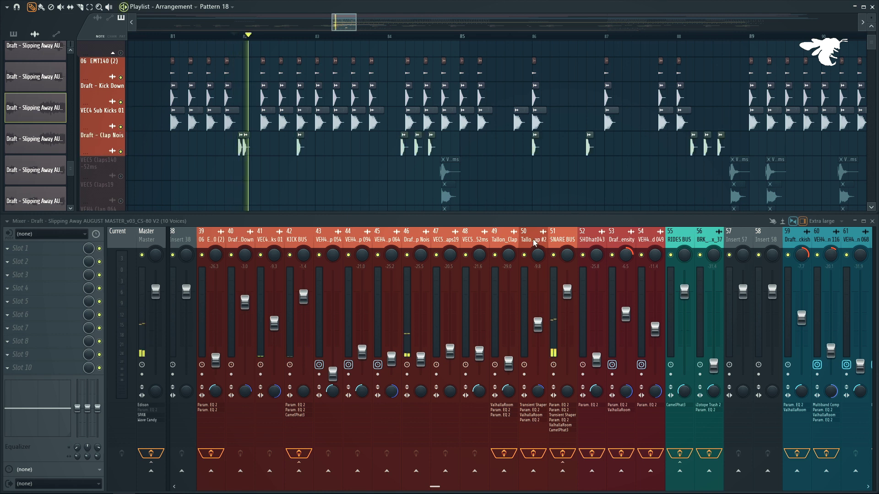
pyautogui.click(418, 240)
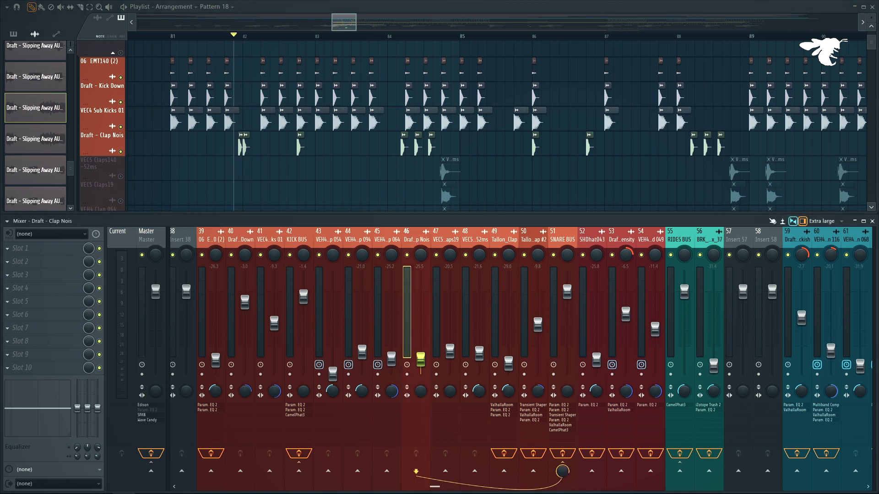
pyautogui.scroll(5, 245, 170)
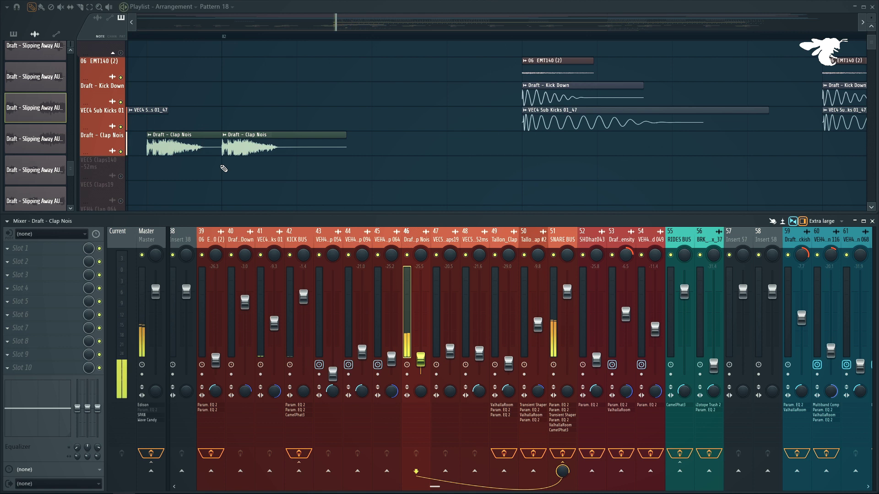
pyautogui.scroll(-5, 251, 155)
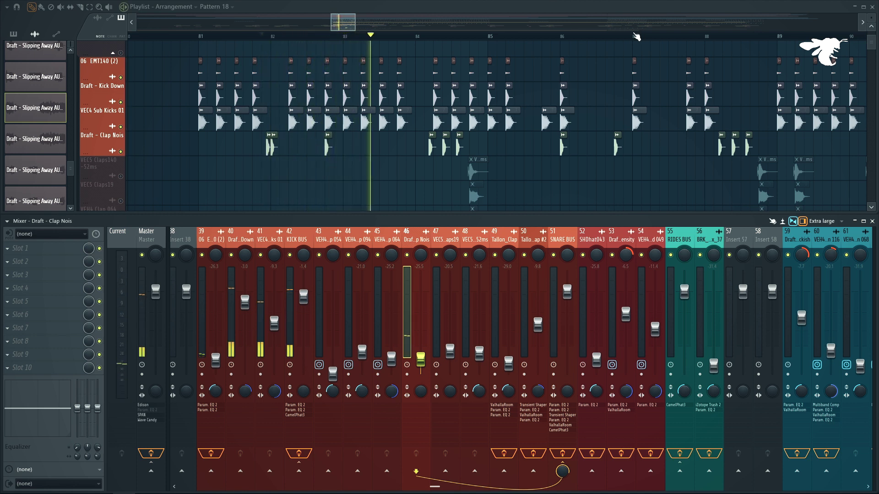
pyautogui.scroll(3, 636, 36)
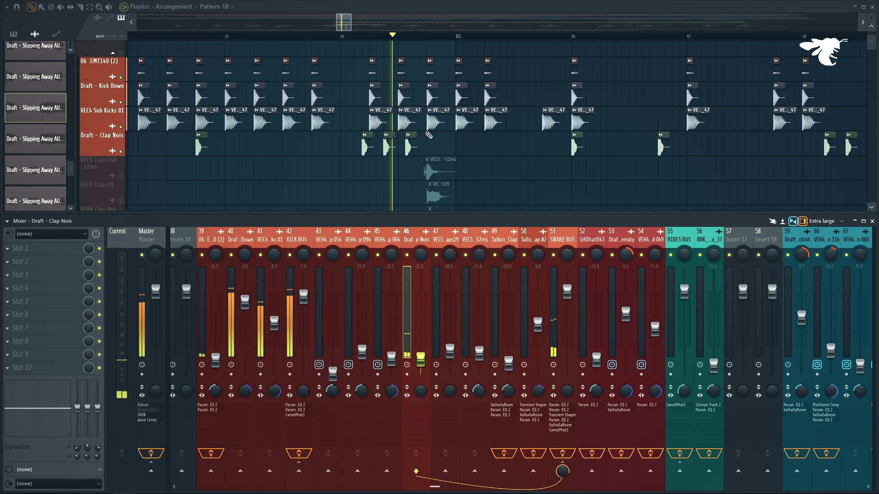
pyautogui.press('space')
# - Unmute the VEC5 Claps140 -52ms, VEC5 Claps19, VEH4 Clap 064 and VEH4 Clap 094 tracks
pyautogui.scroll(-5, 427, 132)
pyautogui.scroll(-3, 434, 131)
pyautogui.scroll(4, 439, 130)
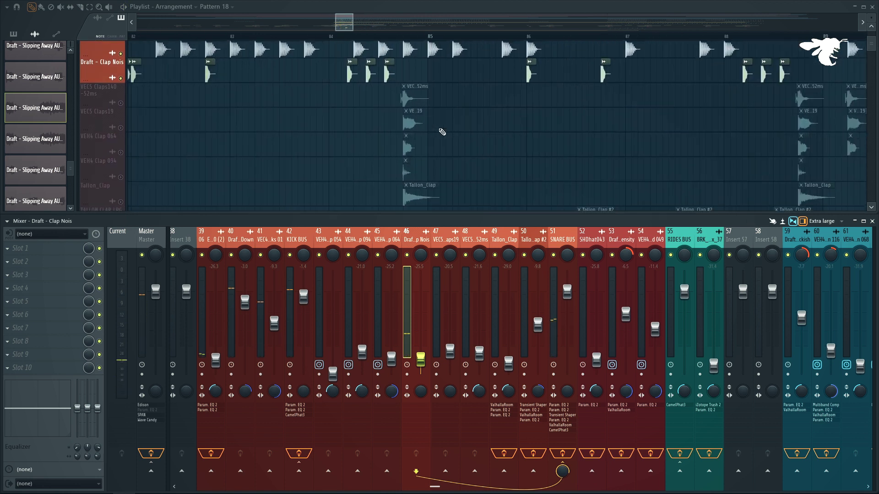
pyautogui.scroll(4, 442, 132)
pyautogui.click(121, 103)
pyautogui.click(120, 128)
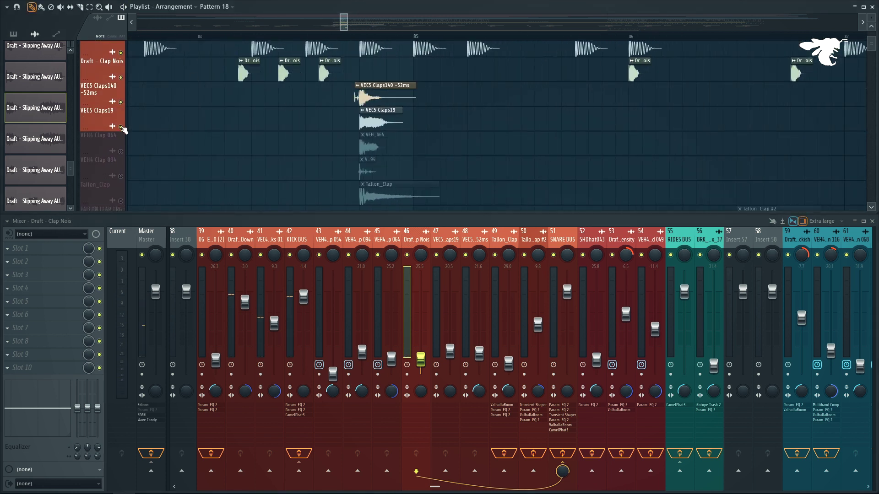
pyautogui.click(121, 152)
pyautogui.click(120, 176)
# - Play the four unmuted clap layers together with the kicks from between bars 92 and 93
pyautogui.scroll(-3, 293, 130)
pyautogui.scroll(3, 342, 135)
pyautogui.scroll(-5, 608, 108)
pyautogui.scroll(5, 543, 37)
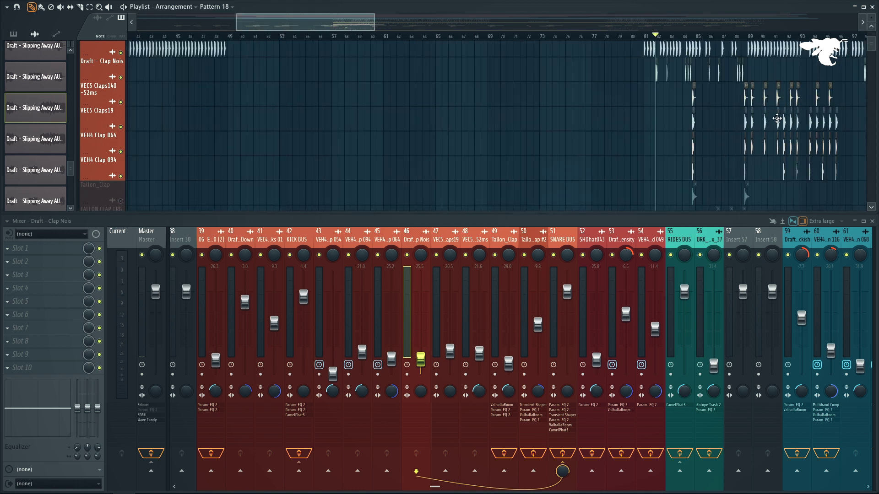
pyautogui.click(501, 36)
pyautogui.press('space')
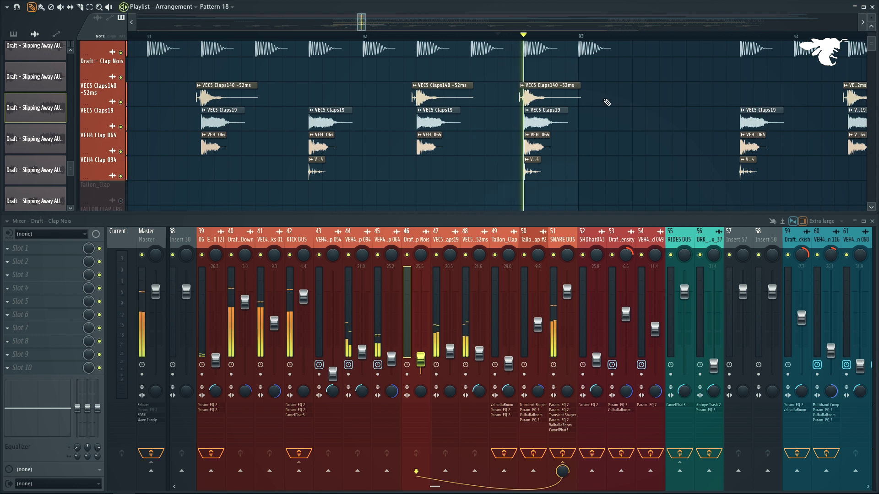
pyautogui.press('space')
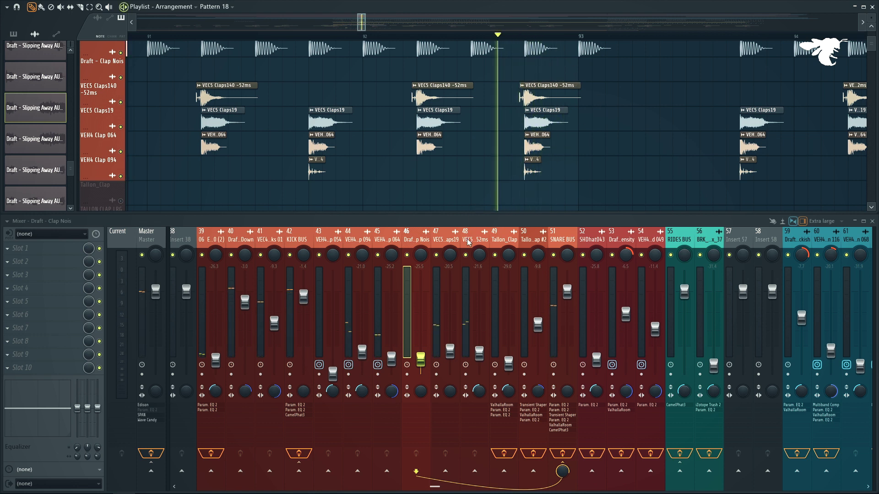
# - Solo the mixer channels of the VEC5 claps, Tallon_Clap, VEH4 Clap 064 and VEH4 Clap 094, and play them without the kicks
pyautogui.press('space')
pyautogui.rightClick(438, 256)
pyautogui.click(466, 255)
pyautogui.click(495, 255)
pyautogui.press('space')
pyautogui.click(377, 255)
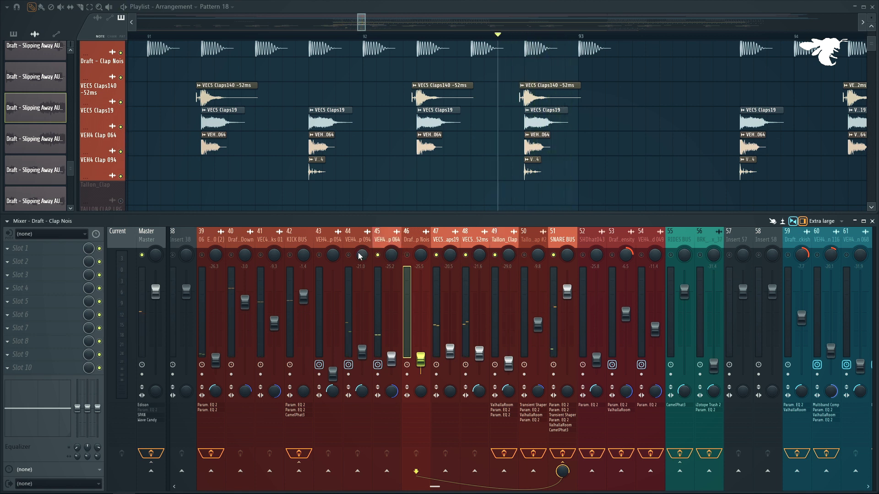
pyautogui.click(349, 255)
pyautogui.press('space')
pyautogui.press('space')
# - Audition the VEC5 Claps140 -52ms, VEC5 Claps19, VEH4 Clap 064 and VEH4 Clap 094 samples one at a time
pyautogui.click(519, 95)
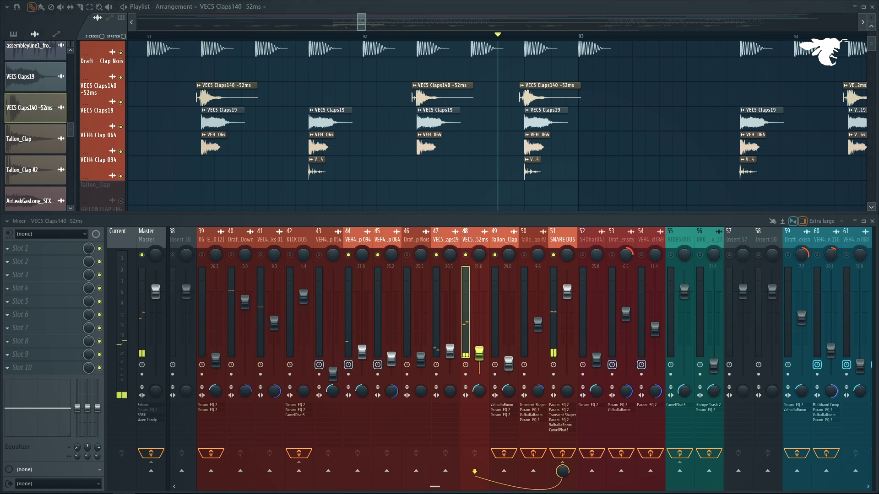
pyautogui.click(543, 122)
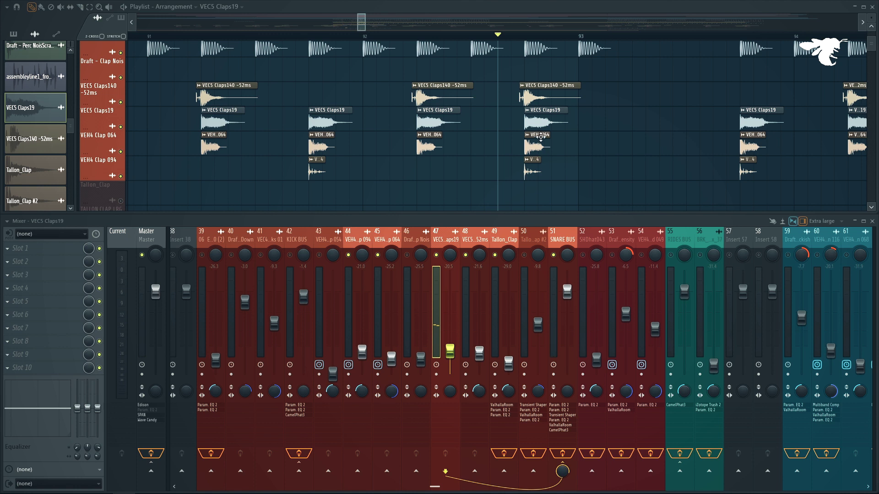
pyautogui.click(541, 136)
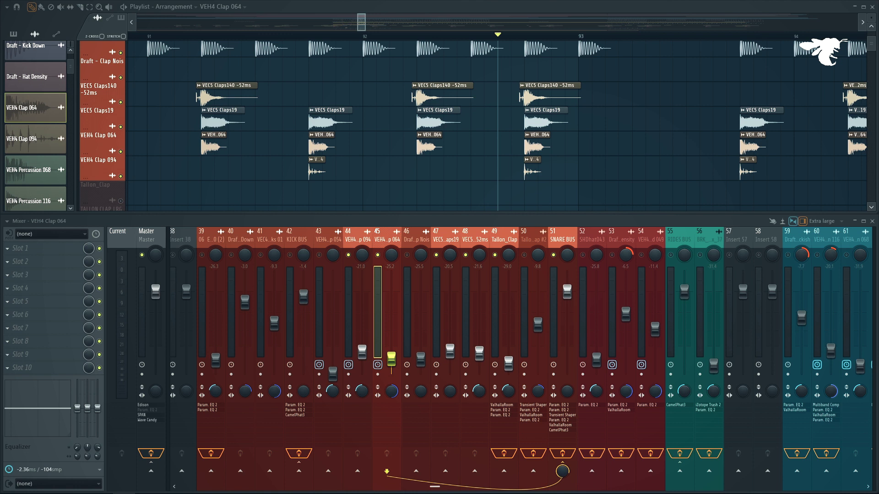
pyautogui.press('z')
pyautogui.press('z')
pyautogui.press('z')
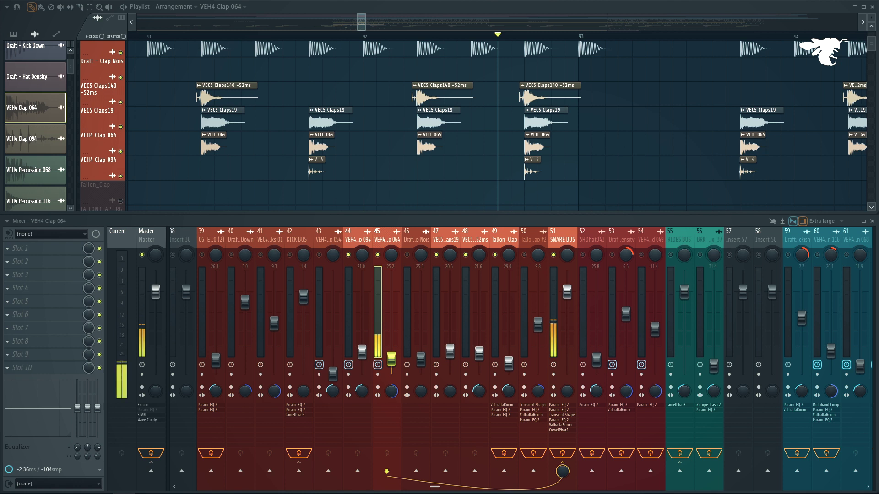
pyautogui.press('Down')
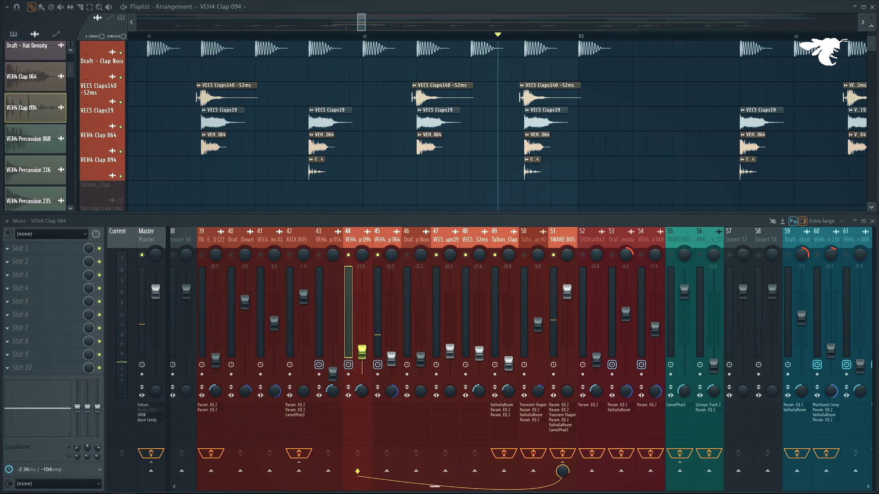
pyautogui.press('z')
pyautogui.press('z')
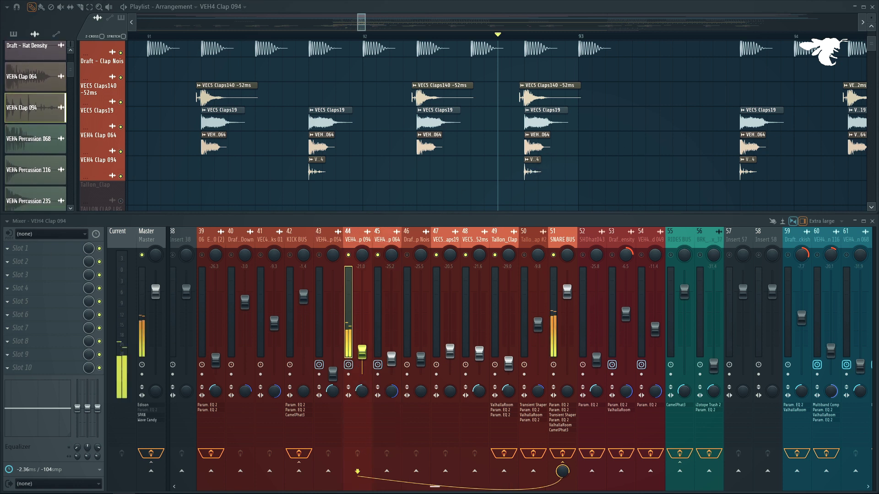
# - Unsolo the clap channels and play the clap layers with the kicks over bars 92 to 95
pyautogui.scroll(-5, 476, 169)
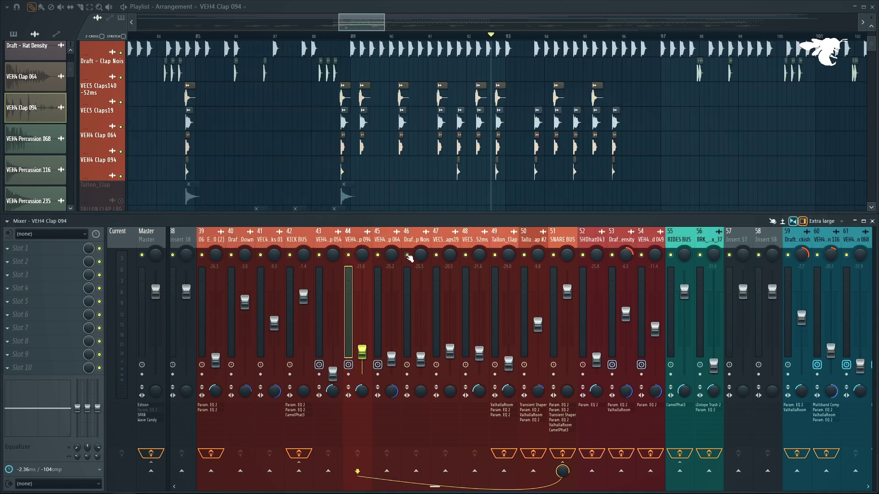
pyautogui.press('space')
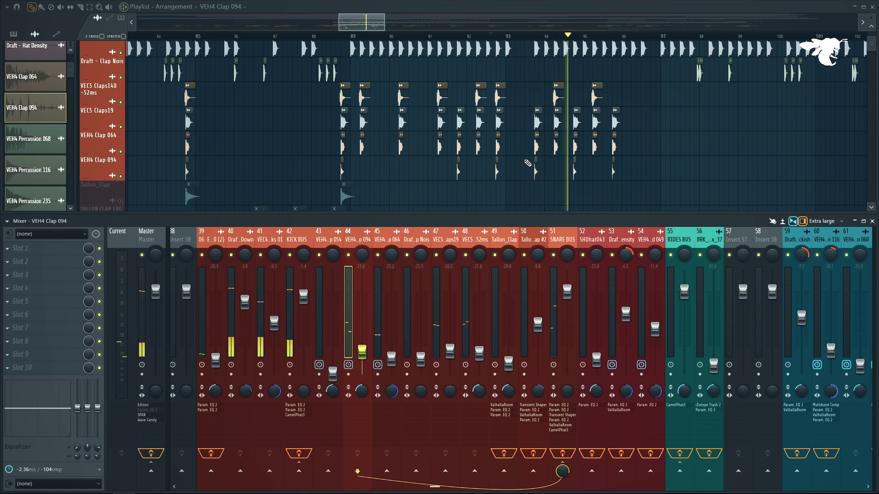
pyautogui.press('space')
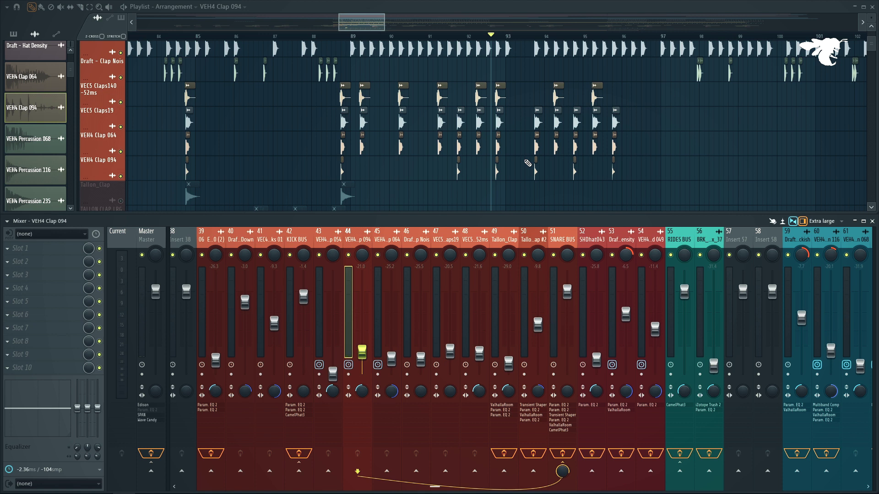
# - Unmute the Tallon_Clap and TALLON CLAP LRG tracks below the other claps
pyautogui.scroll(4, 530, 161)
pyautogui.scroll(-5, 530, 162)
pyautogui.scroll(-2, 529, 162)
pyautogui.scroll(-3, 471, 158)
pyautogui.scroll(3, 314, 157)
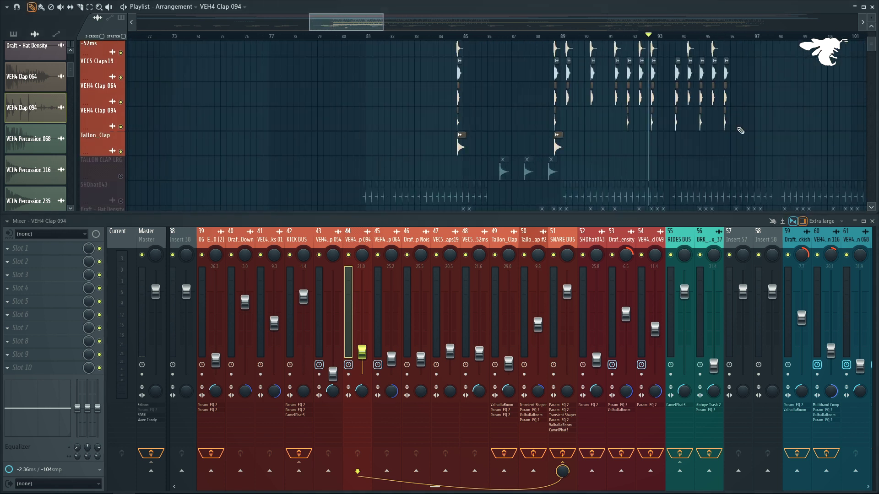
pyautogui.scroll(5, 263, 151)
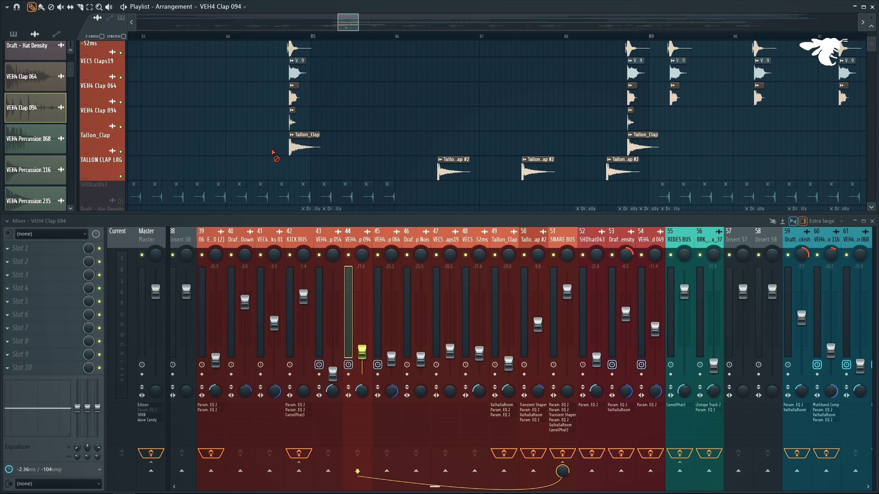
# - Select the Tallon_Clap mixer channel and play the claps and kicks from bar 84
pyautogui.scroll(3, 273, 152)
pyautogui.doubleClick(322, 145)
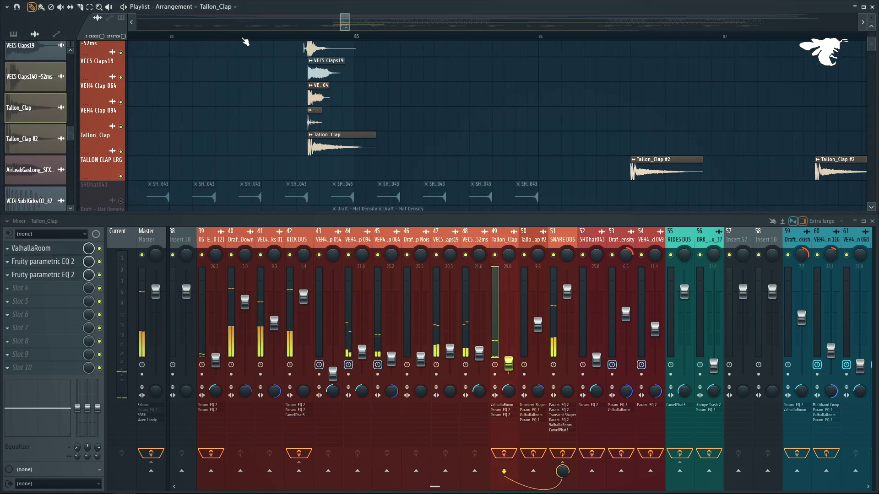
pyautogui.scroll(-6, 293, 43)
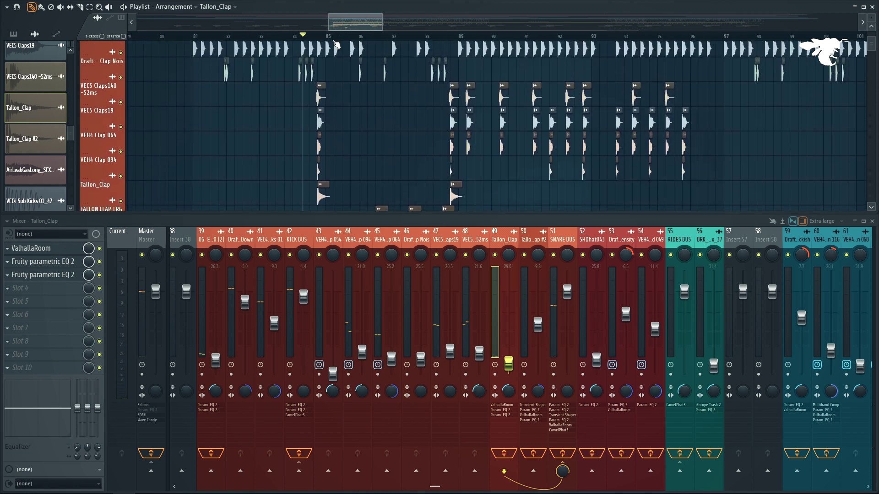
pyautogui.click(294, 37)
pyautogui.press('space')
pyautogui.scroll(4, 382, 104)
pyautogui.press('space')
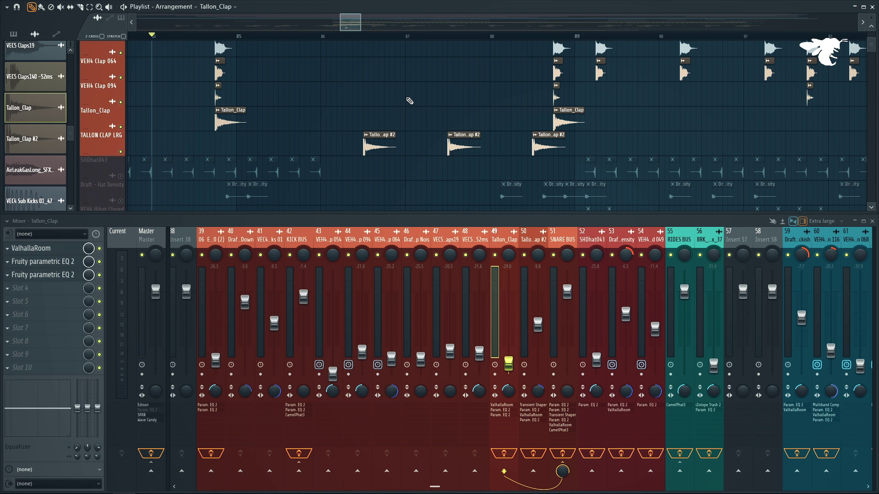
# - Loop playback from bar 85 to just before bar 89 to hear the Tallon_Clap #2 hits, and clear the time selection
pyautogui.scroll(-2, 410, 101)
pyautogui.keyDown('ctrl'); pyautogui.scroll(2, 403, 104); pyautogui.keyUp('ctrl')
pyautogui.scroll(1, 400, 104)
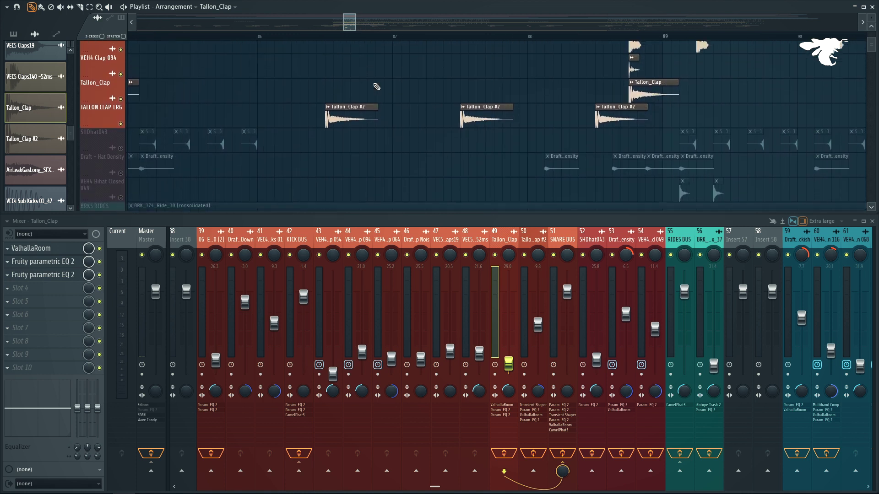
pyautogui.keyDown('ctrl'); pyautogui.scroll(-3, 356, 101); pyautogui.keyUp('ctrl')
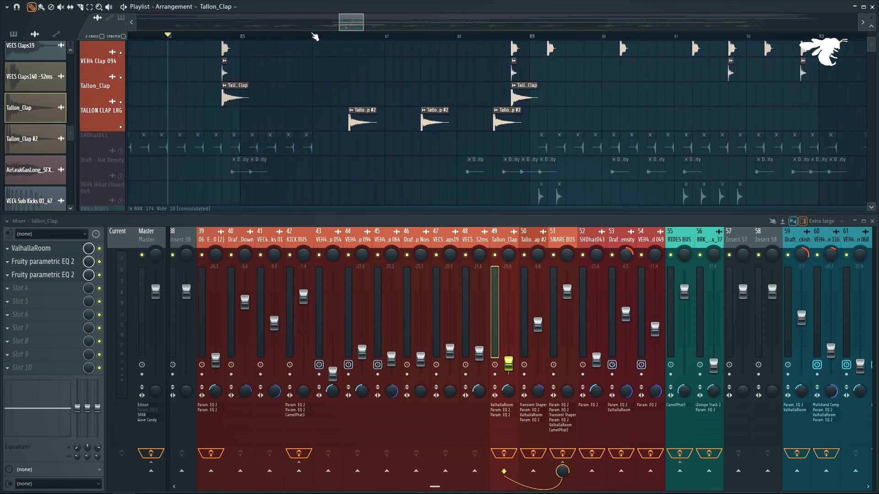
pyautogui.click(240, 35)
pyautogui.press('space')
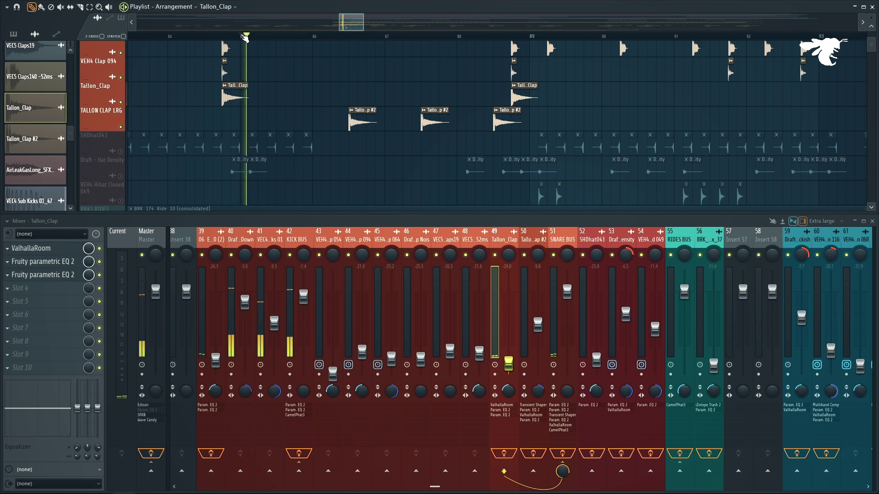
pyautogui.moveTo(526, 36); pyautogui.dragTo(240, 36)
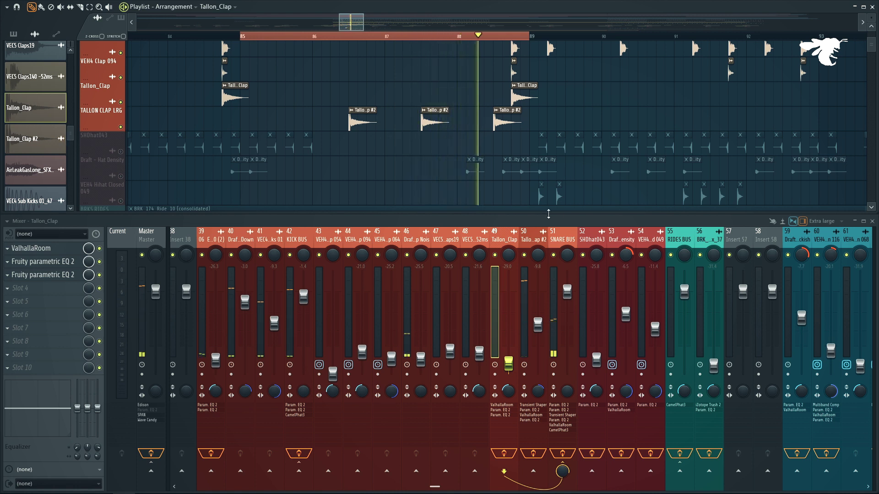
pyautogui.press('space')
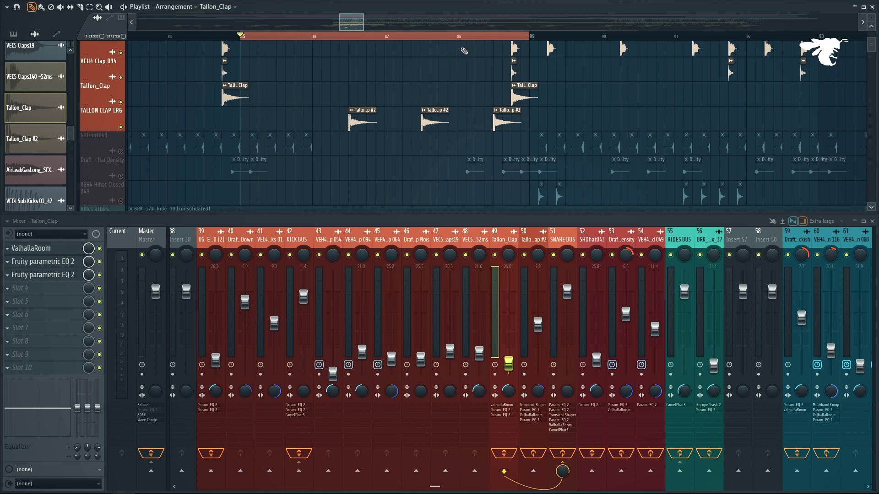
pyautogui.click(467, 39)
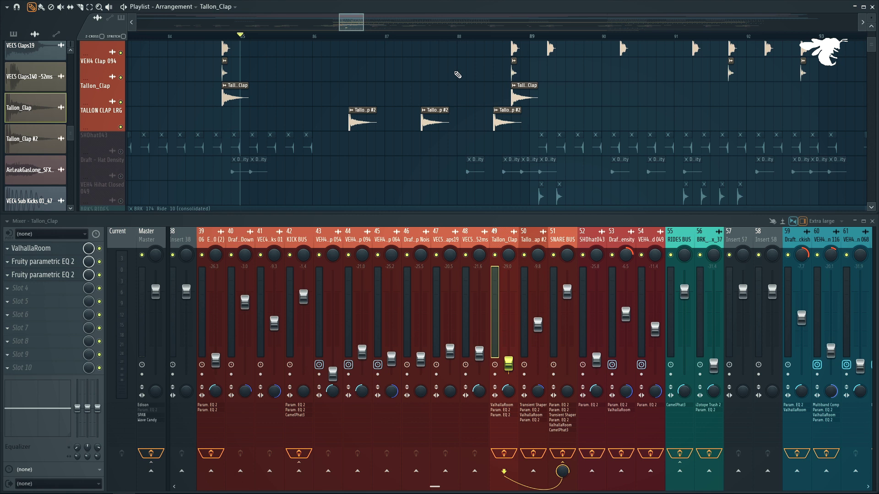
# - Unmute the SHDhat043 hi-hat track below the clap tracks
pyautogui.scroll(-4, 458, 74)
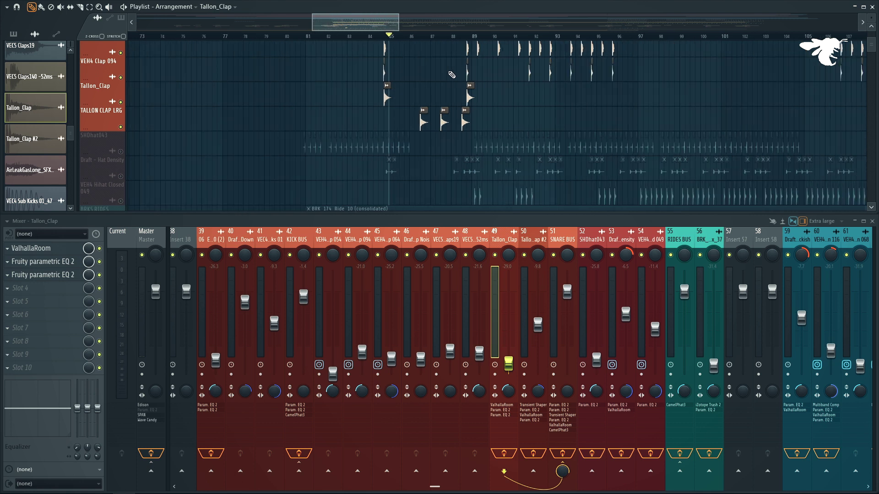
pyautogui.scroll(-2, 453, 81)
pyautogui.scroll(4, 398, 131)
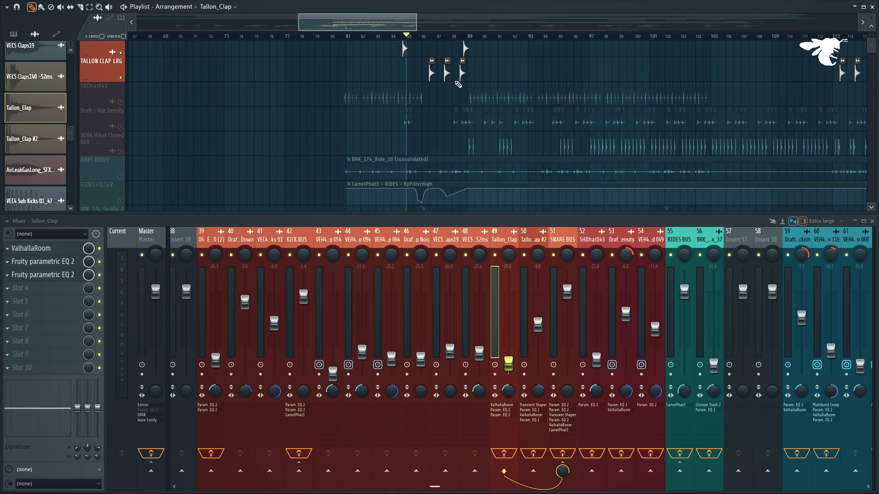
pyautogui.click(121, 102)
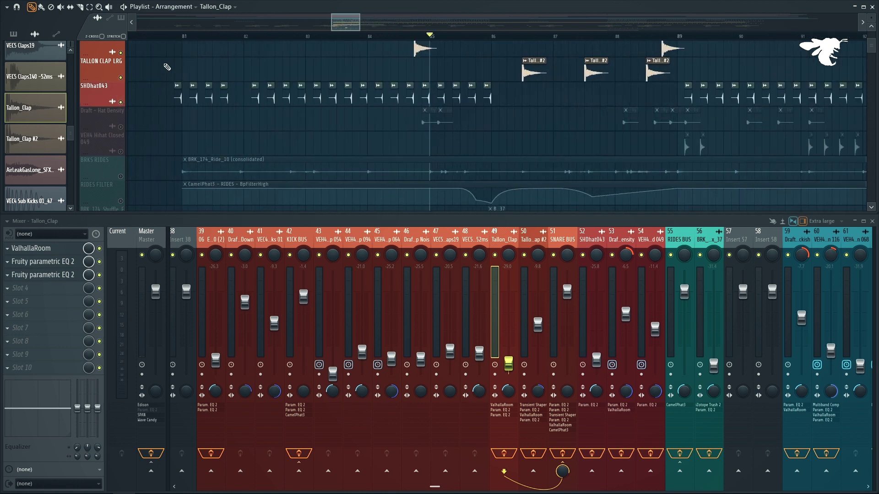
# - Select the SHDhat043 sample and its mixer channel, and play the hats with the drums from just before bar 81
pyautogui.click(174, 37)
pyautogui.scroll(4, 181, 46)
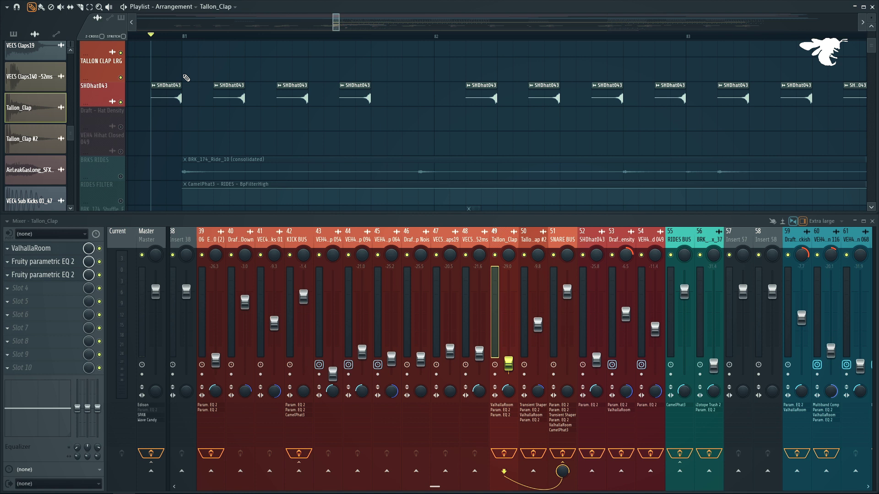
pyautogui.click(177, 90)
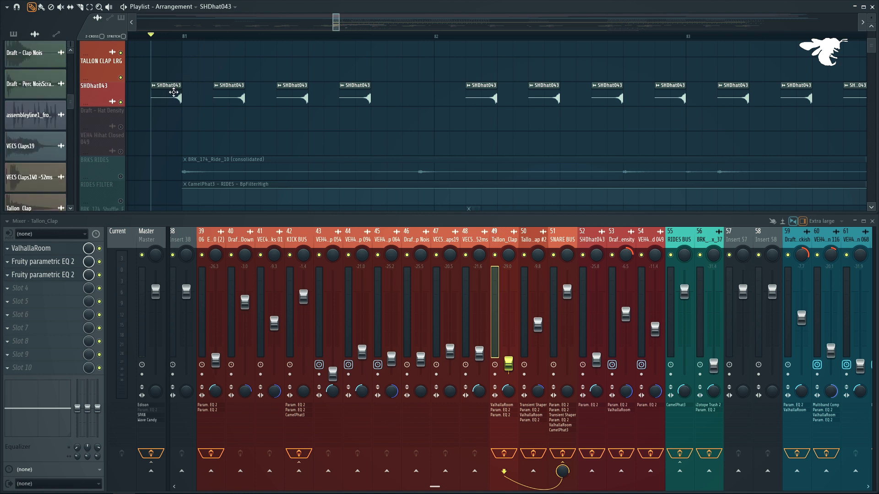
pyautogui.press('space')
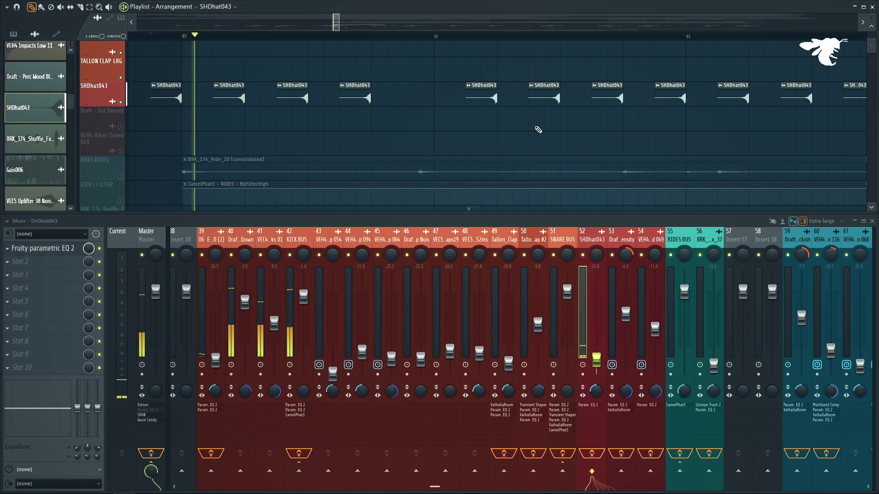
pyautogui.press('space')
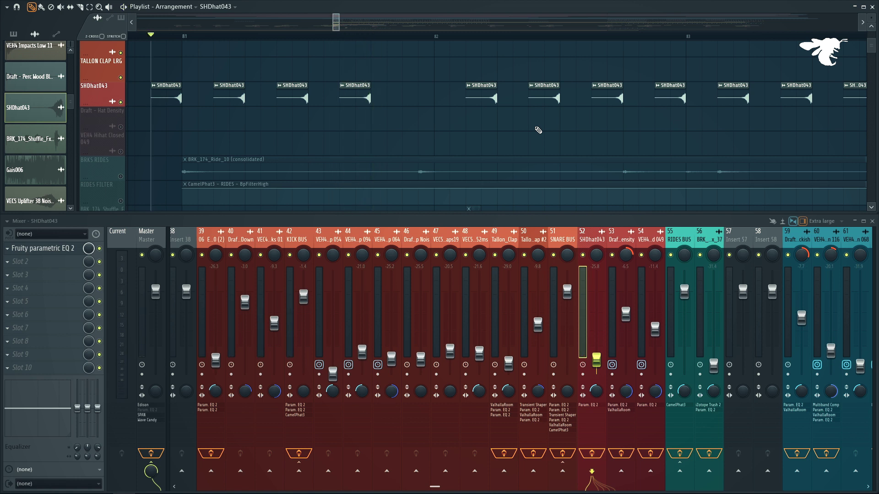
pyautogui.press('space')
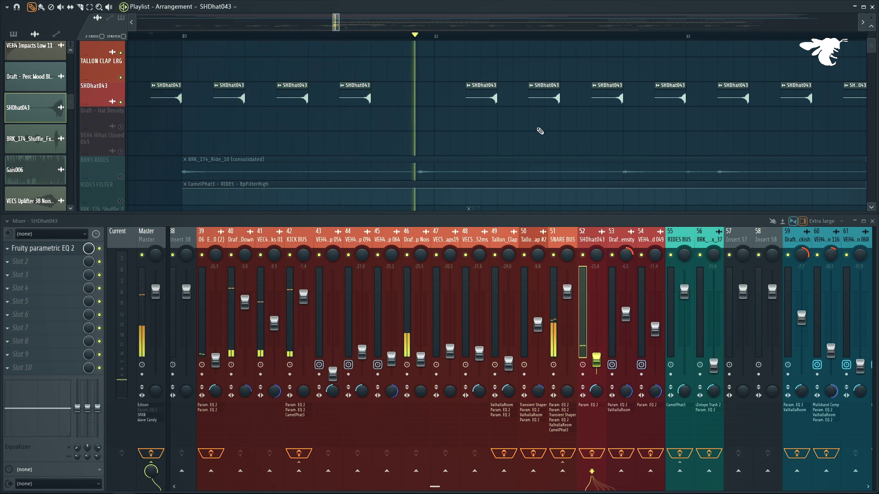
pyautogui.press('space')
pyautogui.scroll(-5, 622, 109)
pyautogui.scroll(-6, 621, 109)
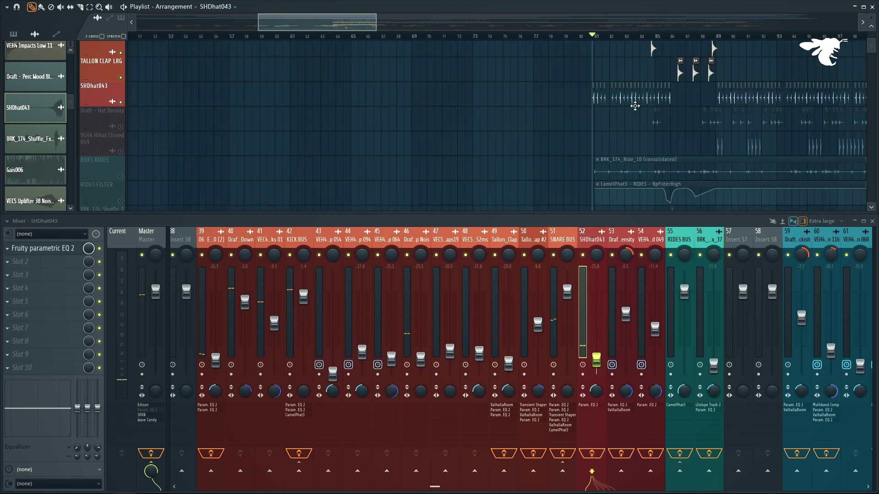
# - Unmute the Draft - Hat Density track below SHDhat043 and select its sample and mixer channel
pyautogui.scroll(-3, 483, 114)
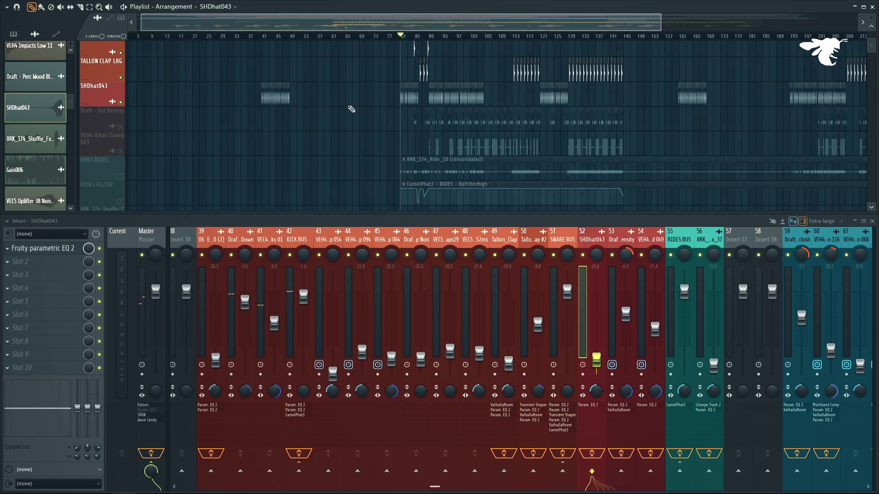
pyautogui.scroll(-2, 641, 120)
pyautogui.scroll(5, 310, 110)
pyautogui.scroll(6, 569, 133)
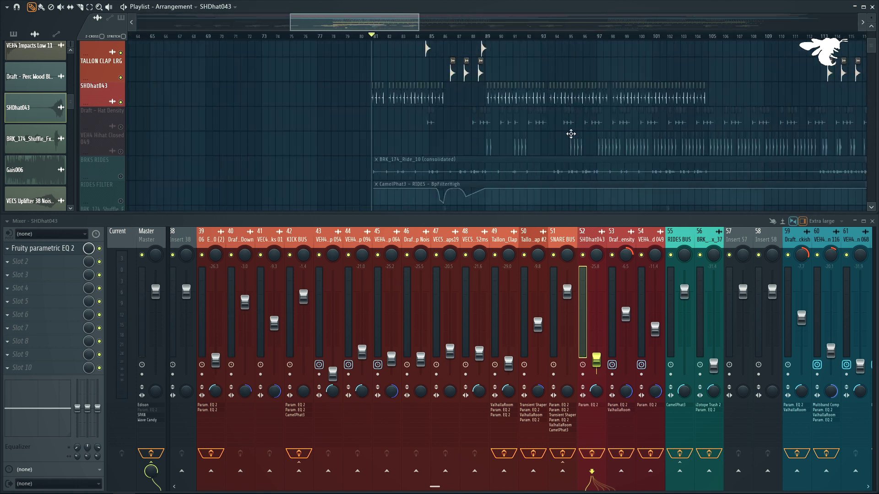
pyautogui.scroll(2, 475, 144)
pyautogui.scroll(2, 476, 144)
pyautogui.scroll(-2, 475, 144)
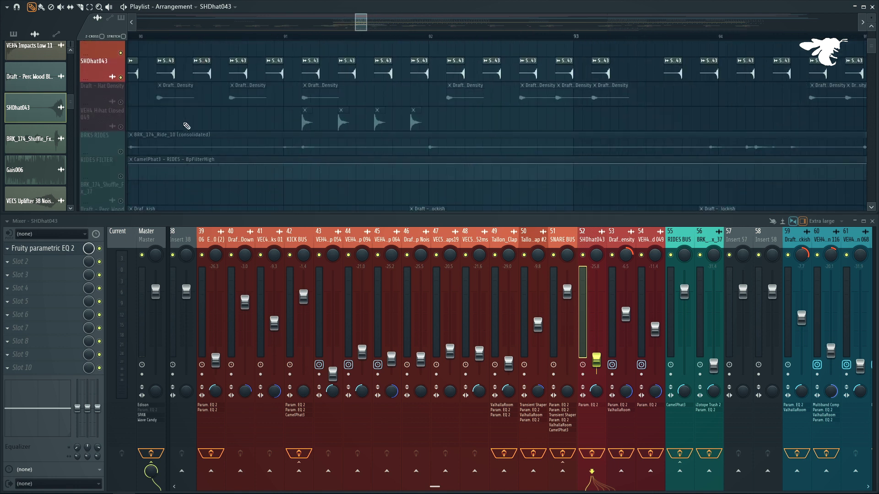
pyautogui.click(117, 103)
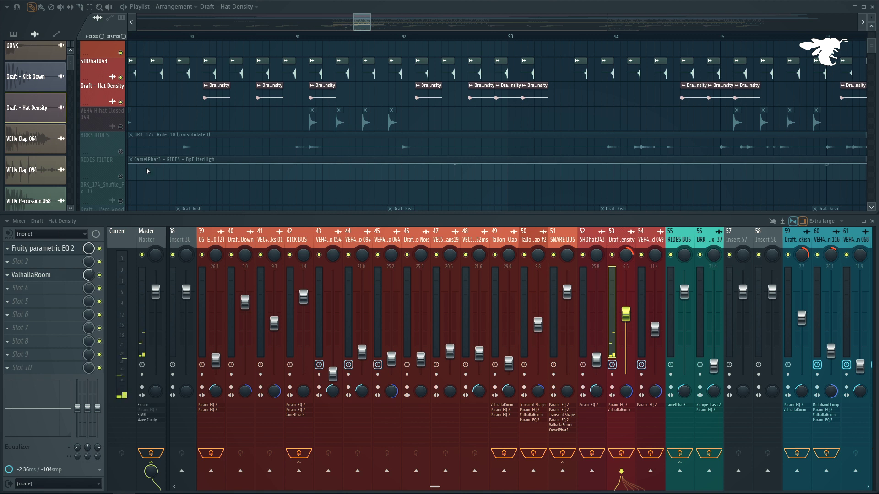
# - Play the Draft - Hat Density hits together with the drums from just before bar 88
pyautogui.scroll(-5, 462, 128)
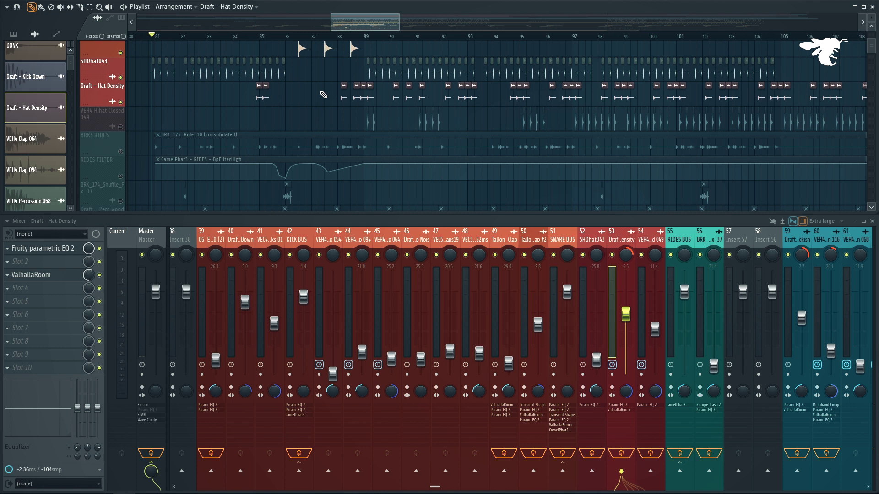
pyautogui.click(253, 36)
pyautogui.click(342, 37)
pyautogui.press('space')
pyautogui.scroll(3, 374, 75)
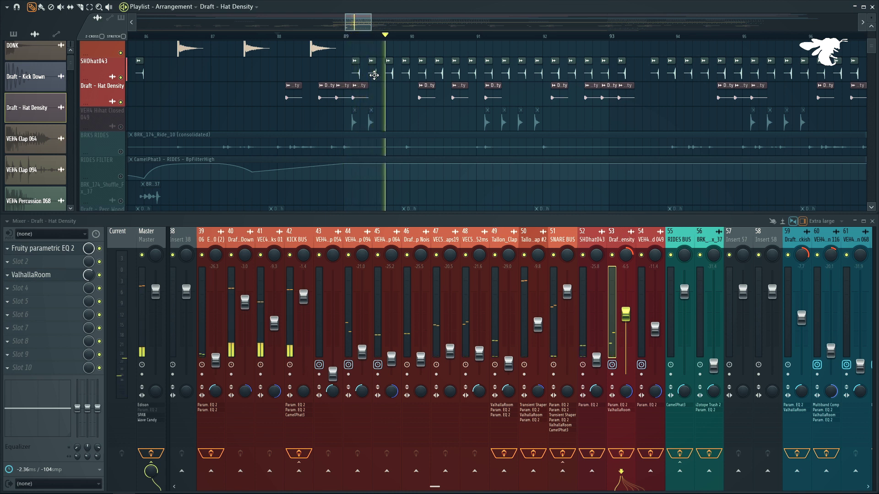
pyautogui.scroll(-3, 387, 71)
pyautogui.press('space')
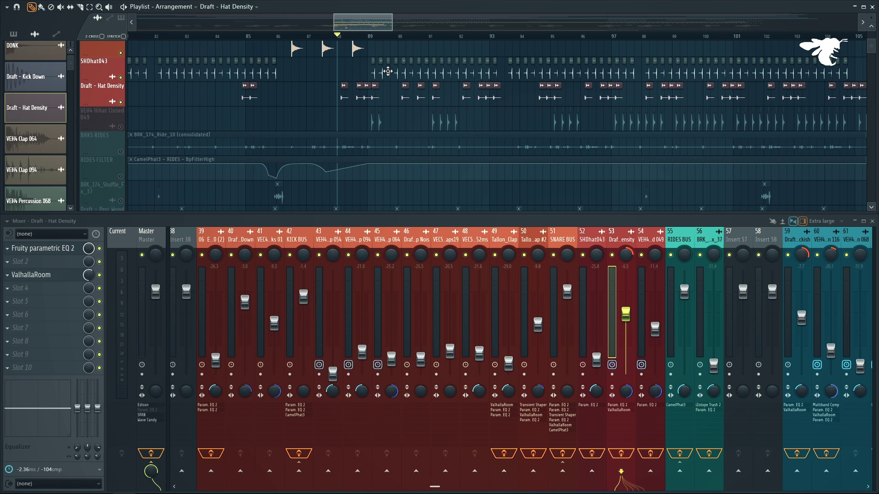
# - Unmute the VEH4 Hihat Closed 049 track and play it briefly with the drums from bar 88
pyautogui.click(121, 127)
pyautogui.scroll(4, 357, 36)
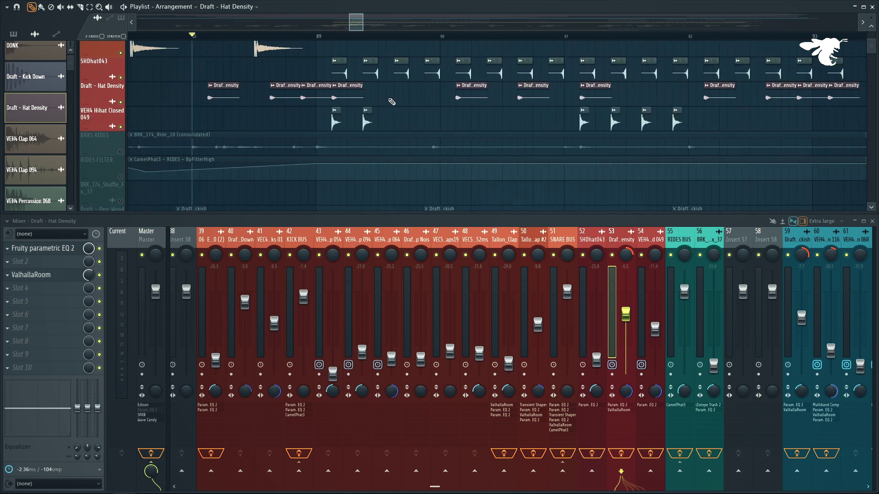
pyautogui.press('space')
pyautogui.press('space')
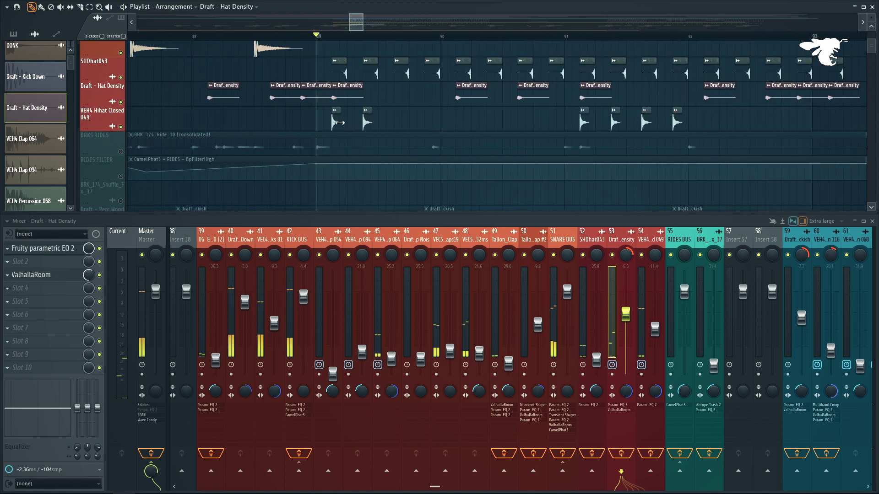
# - Select the VEH4 Hihat Closed 049 sample with its mixer channel and play it with the drums from bar 89
pyautogui.click(368, 118)
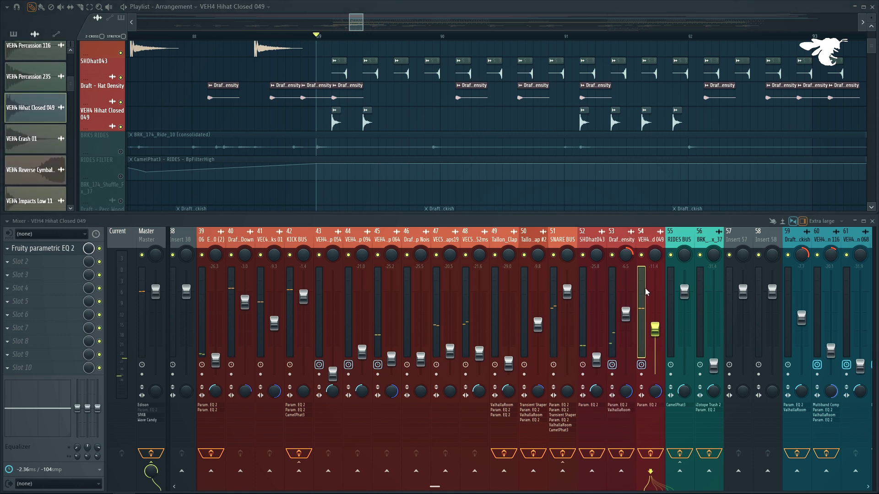
pyautogui.scroll(-3, 281, 122)
pyautogui.press('space')
pyautogui.press('space')
# - Play the denser VEH4 Hihat Closed 049 section with the drums from bar 97
pyautogui.scroll(-6, 455, 125)
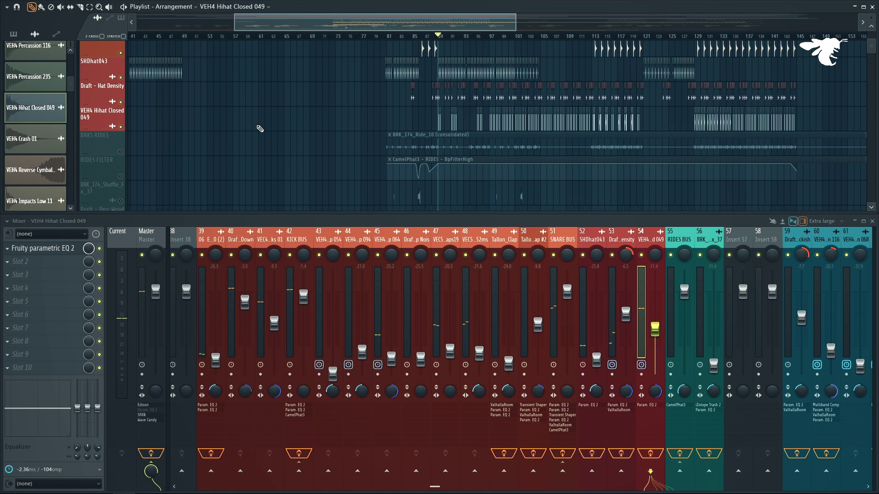
pyautogui.scroll(4, 625, 113)
pyautogui.scroll(-2, 402, 129)
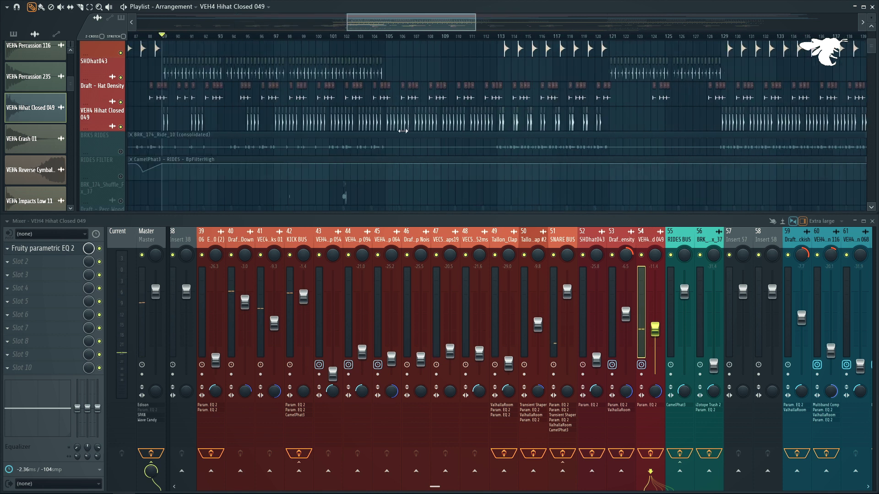
pyautogui.click(297, 36)
pyautogui.press('space')
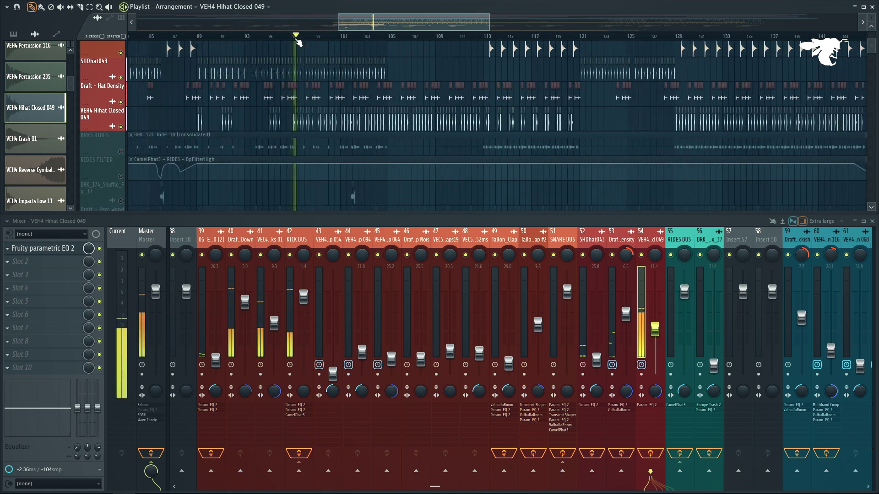
# - Mute the MAIN PLUCKS track above the drums and stop playback
pyautogui.scroll(3, 300, 41)
pyautogui.scroll(8, 302, 91)
pyautogui.scroll(-3, 303, 91)
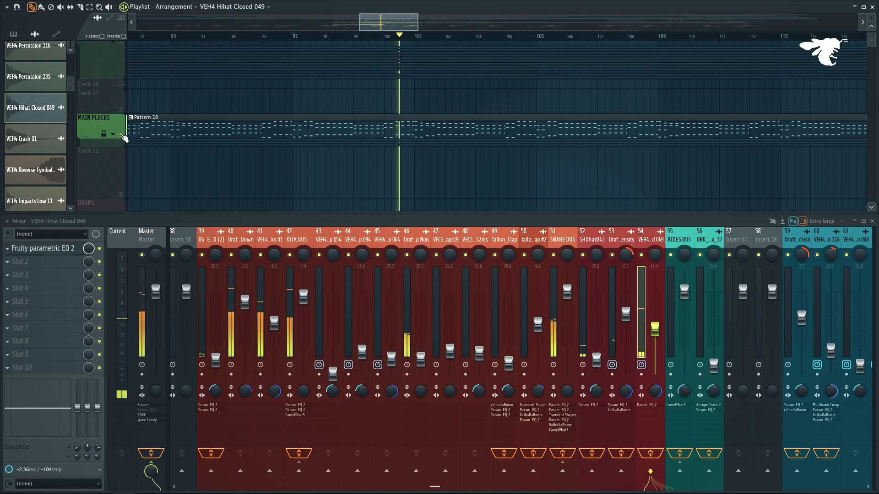
pyautogui.click(121, 134)
pyautogui.press('space')
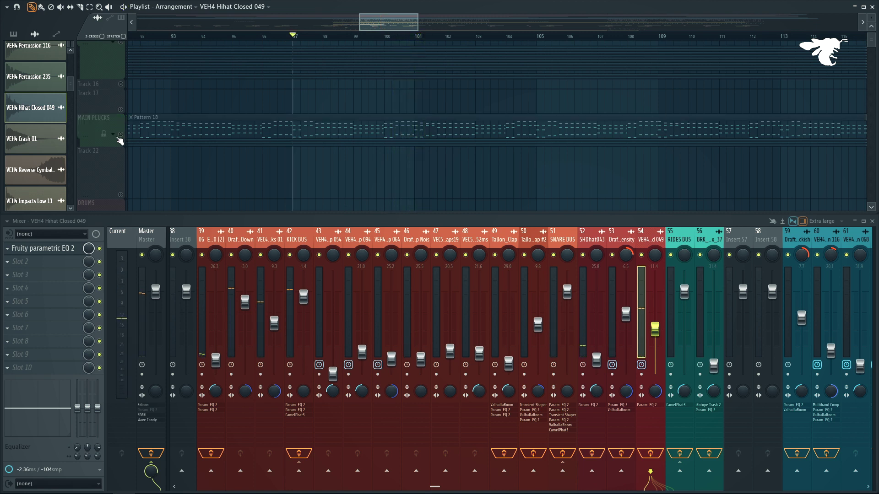
# - Unmute the BRKS RIDES track below the hi-hat tracks
pyautogui.scroll(-10, 373, 168)
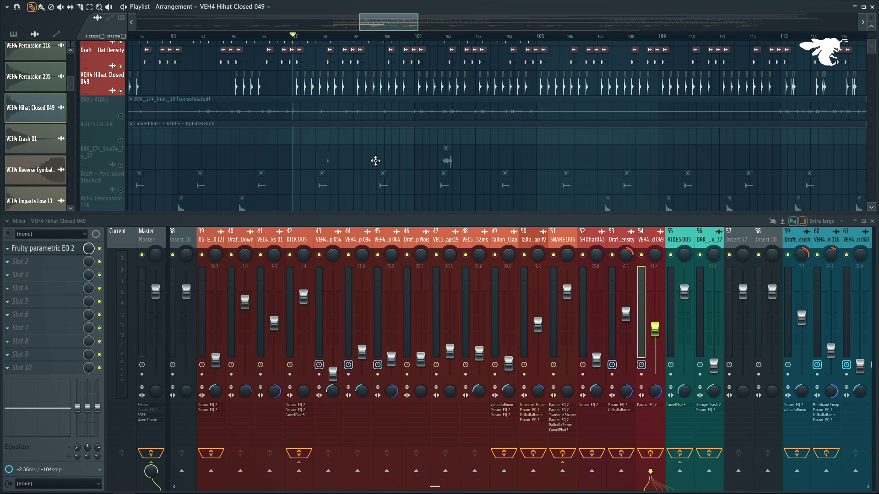
pyautogui.scroll(-5, 379, 112)
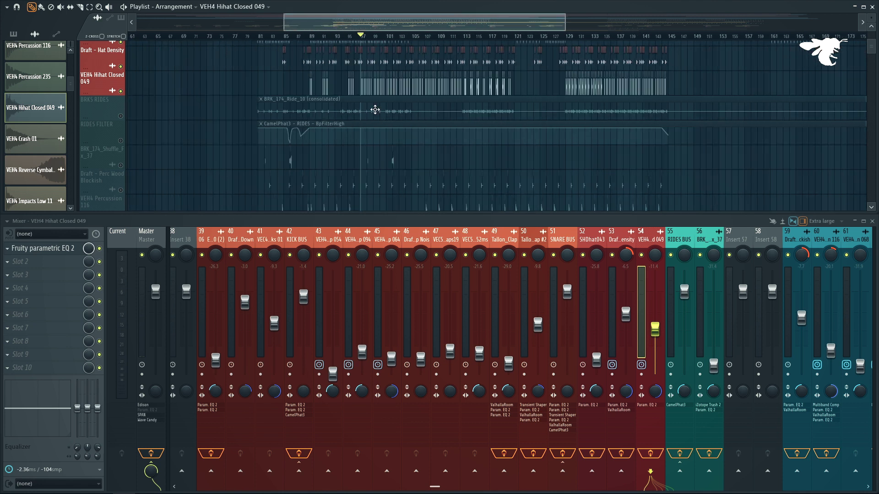
pyautogui.click(123, 113)
pyautogui.scroll(5, 275, 115)
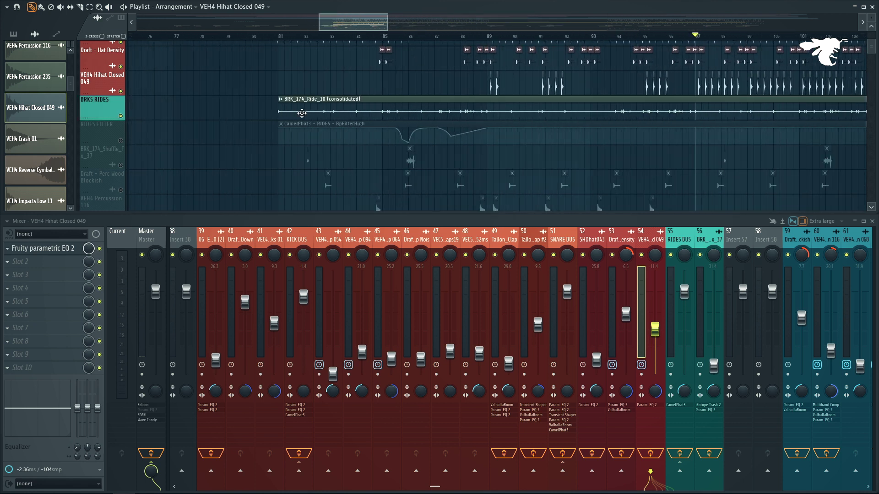
# - Select the BRK_174_Ride_10 (consolidated) clip and listen to it from bar 81 with the RIDES BUS mixer channel soloed
pyautogui.scroll(2, 302, 113)
pyautogui.click(264, 39)
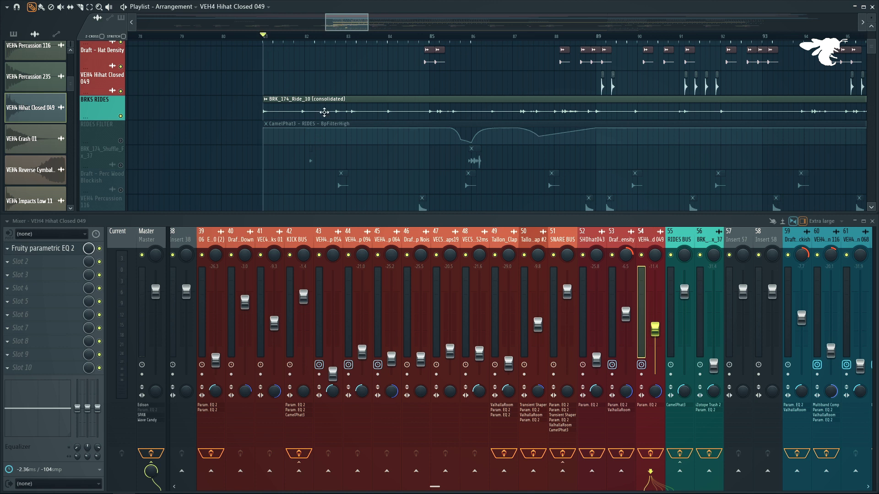
pyautogui.click(324, 113)
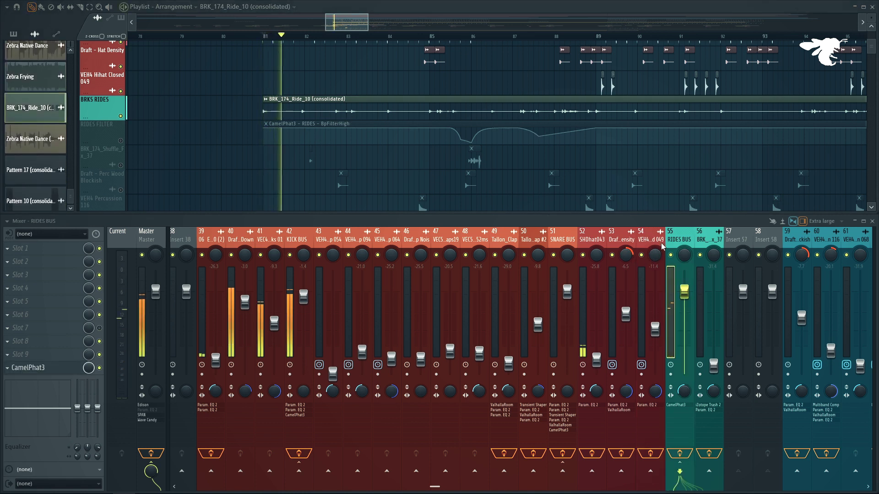
pyautogui.rightClick(672, 255)
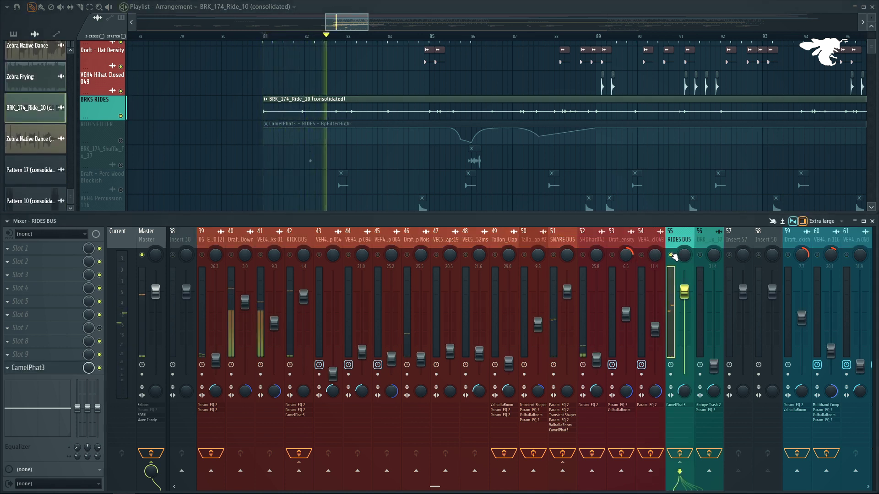
pyautogui.press('space')
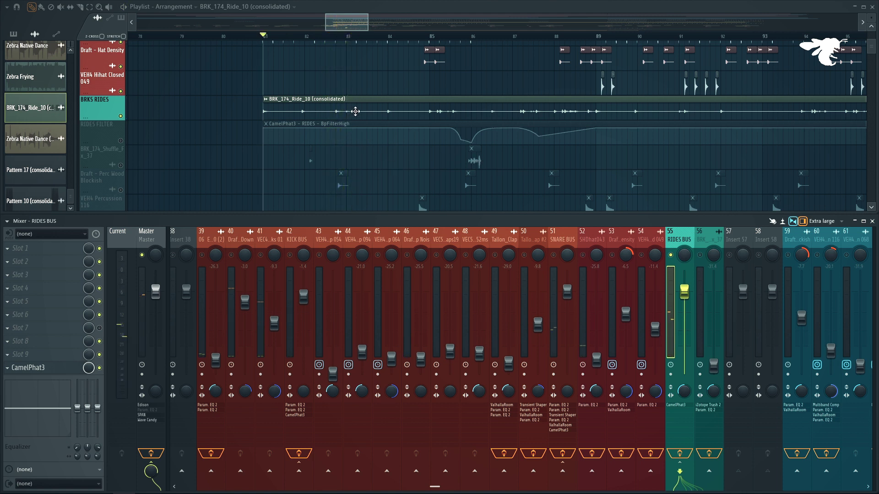
# - Unsolo the RIDES BUS channel and play the rides together with all the drums from bar 81
pyautogui.scroll(3, 295, 121)
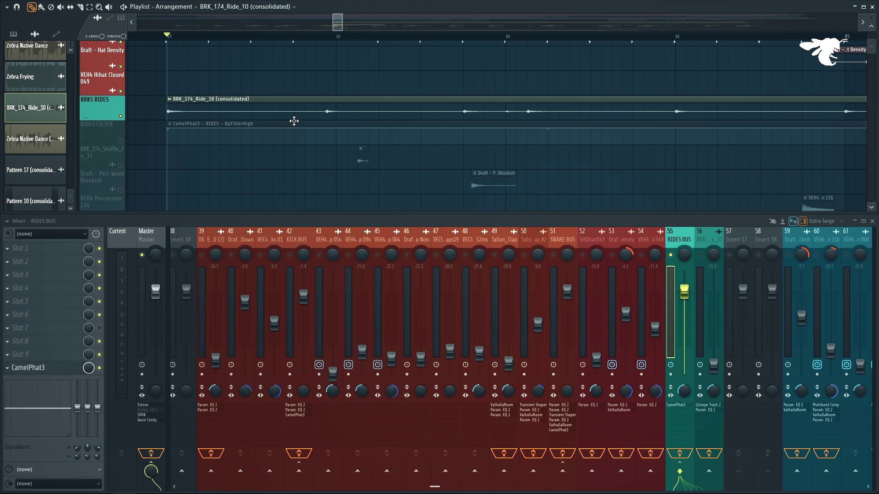
pyautogui.scroll(3, 294, 121)
pyautogui.scroll(-2, 391, 122)
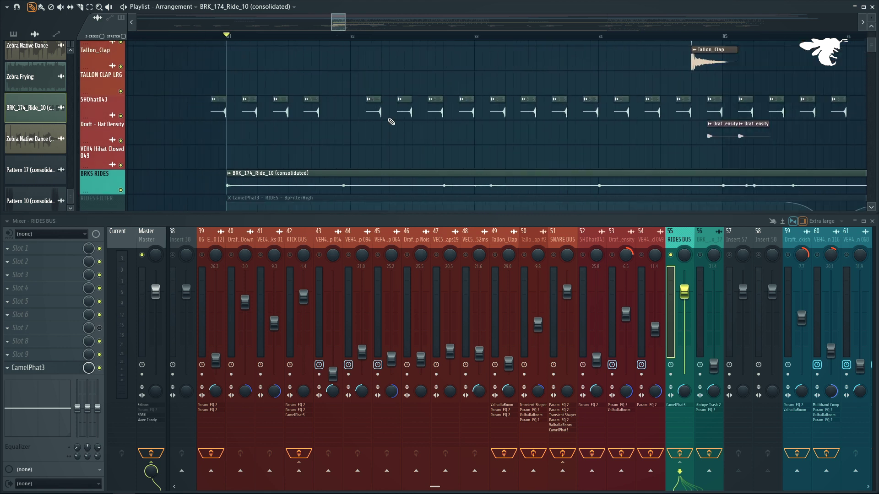
pyautogui.scroll(-3, 391, 121)
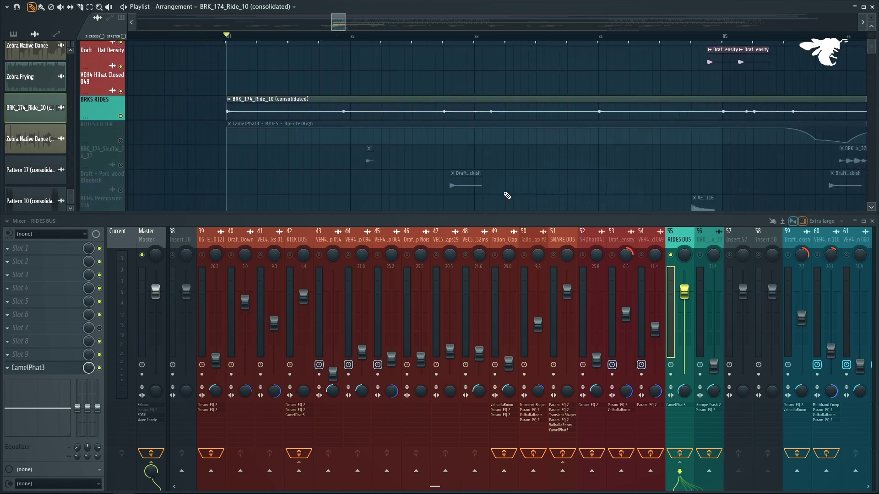
pyautogui.rightClick(671, 255)
pyautogui.press('space')
pyautogui.scroll(-2, 610, 200)
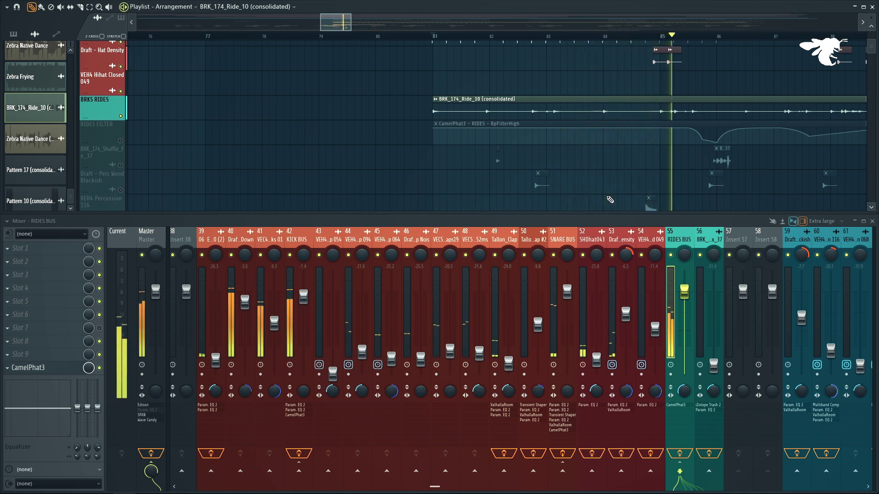
pyautogui.press('space')
# - Unmute the RIDES FILTER automation track below BRKS RIDES
pyautogui.scroll(-3, 612, 196)
pyautogui.scroll(4, 665, 168)
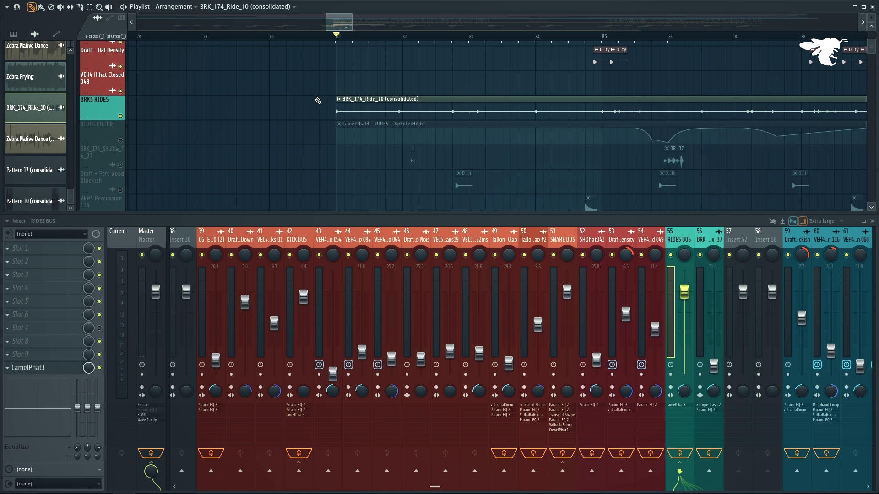
pyautogui.click(121, 141)
pyautogui.scroll(-1, 624, 156)
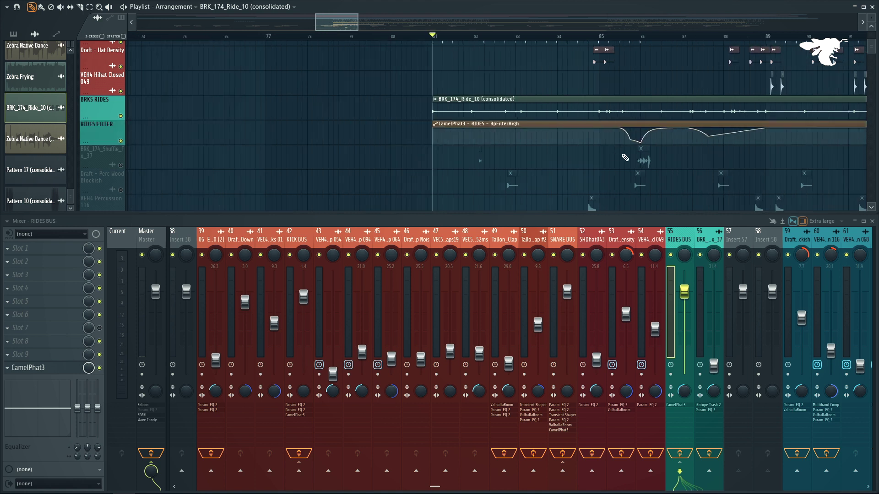
pyautogui.scroll(3, 703, 165)
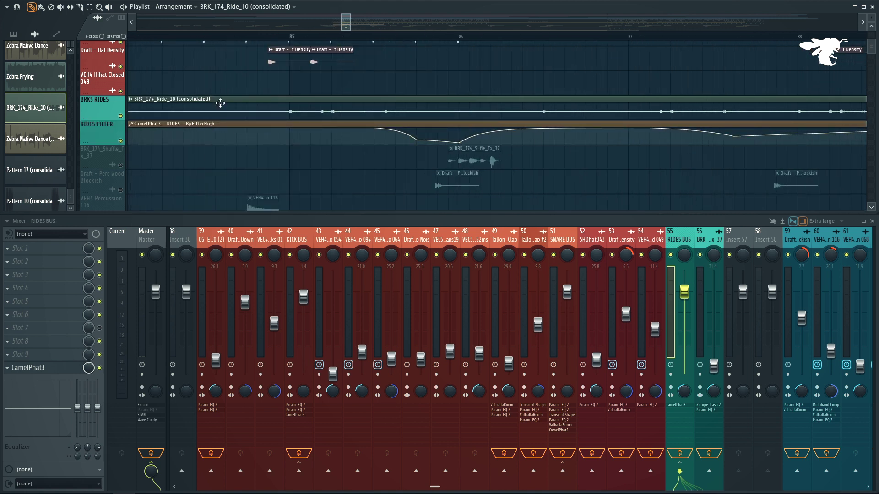
# - Open the CamelPhat3 plugin on the RIDES BUS channel and move its window clear of the filter automation
pyautogui.click(48, 371)
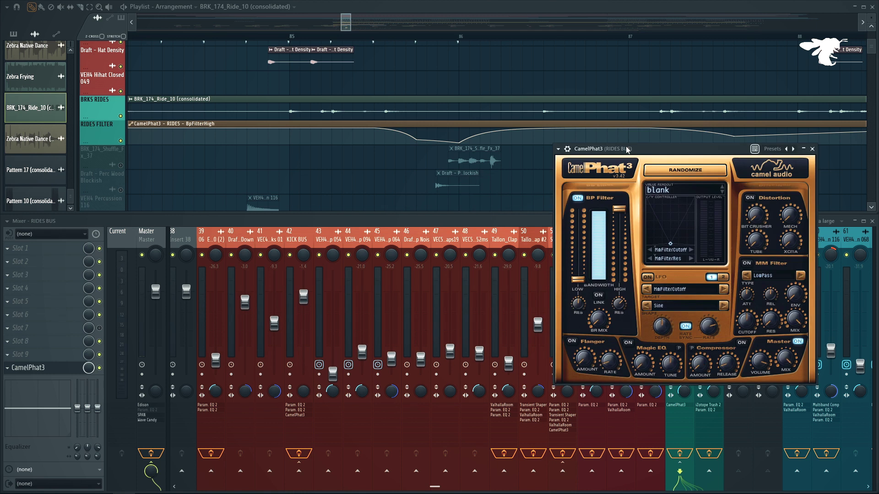
pyautogui.moveTo(645, 152); pyautogui.dragTo(572, 173)
pyautogui.rightClick(336, 176)
pyautogui.click(463, 228)
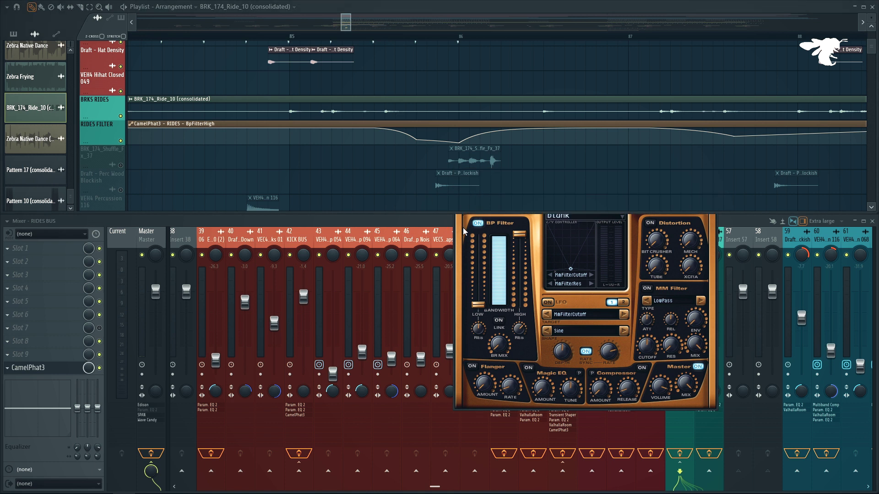
# - Play the rides filter automation from the middle of bar 85 and select the time range from bar 85 to bar 89
pyautogui.press('space')
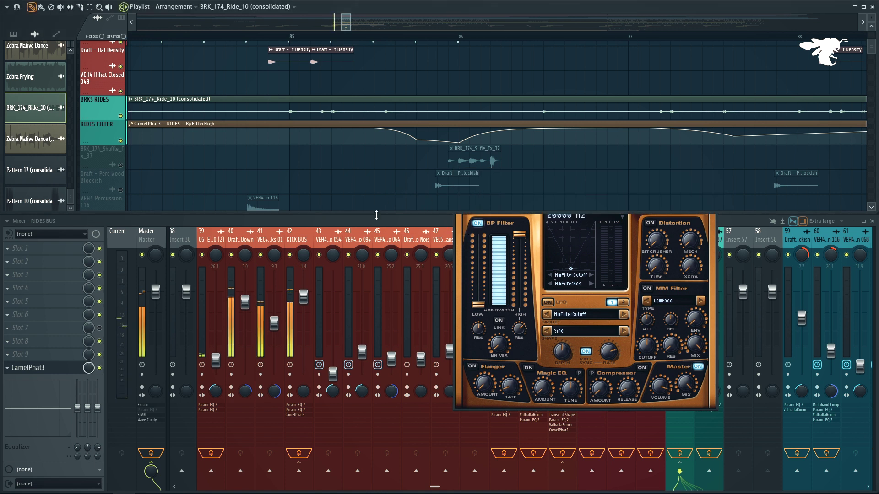
pyautogui.scroll(-2, 393, 188)
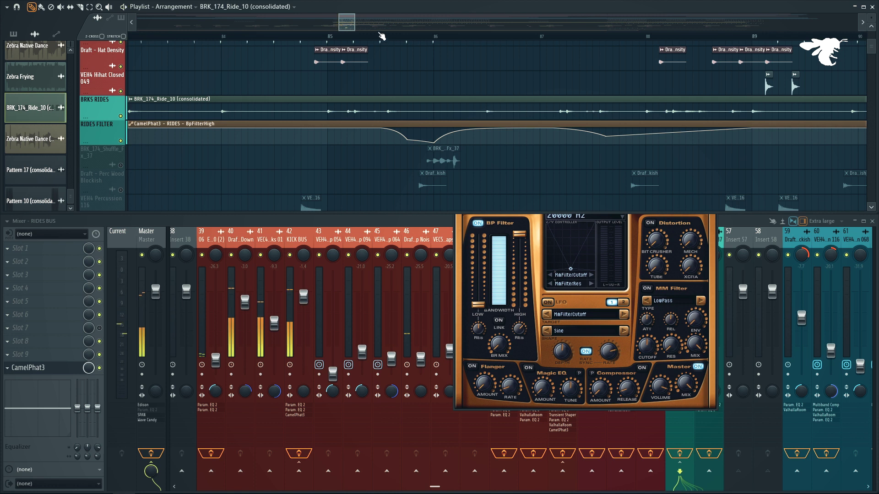
pyautogui.click(373, 35)
pyautogui.press('space')
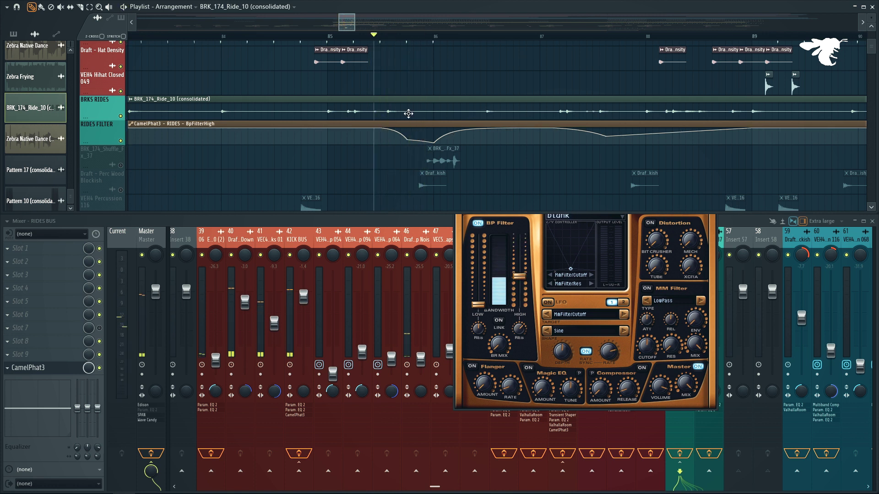
pyautogui.scroll(-1, 389, 78)
pyautogui.moveTo(359, 37); pyautogui.dragTo(627, 37)
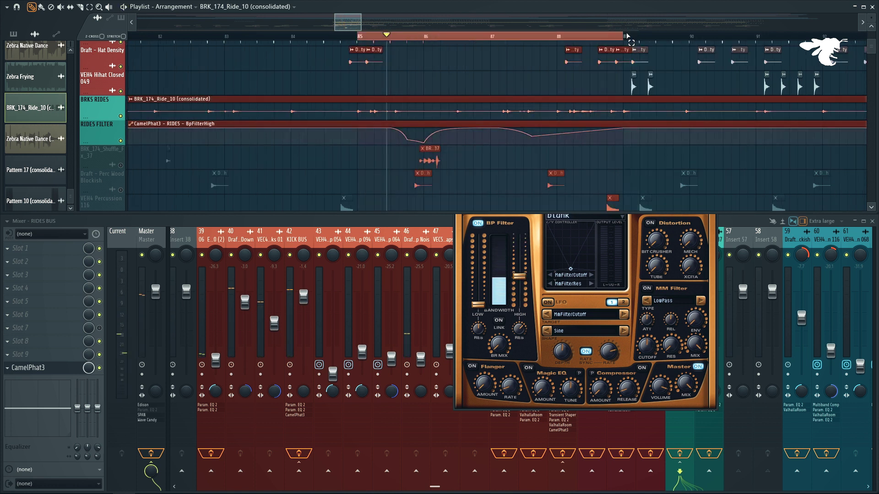
# - Play the rides filter automation over bars 85 to 89 and clear the time-range clip selection during playback
pyautogui.press('space')
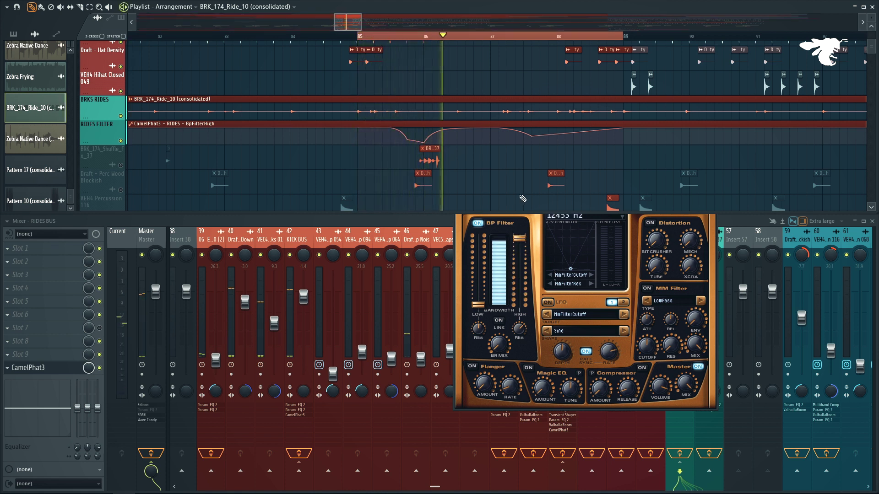
pyautogui.hotkey('ctrl', 'd')
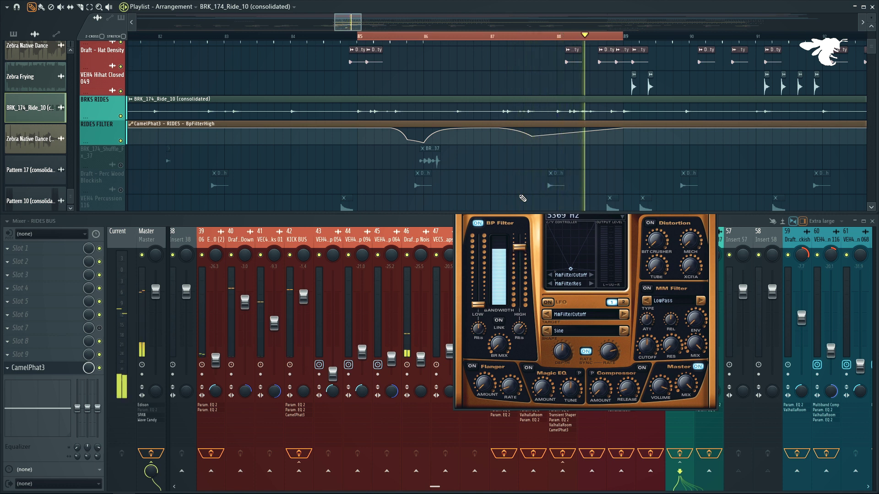
pyautogui.press('space')
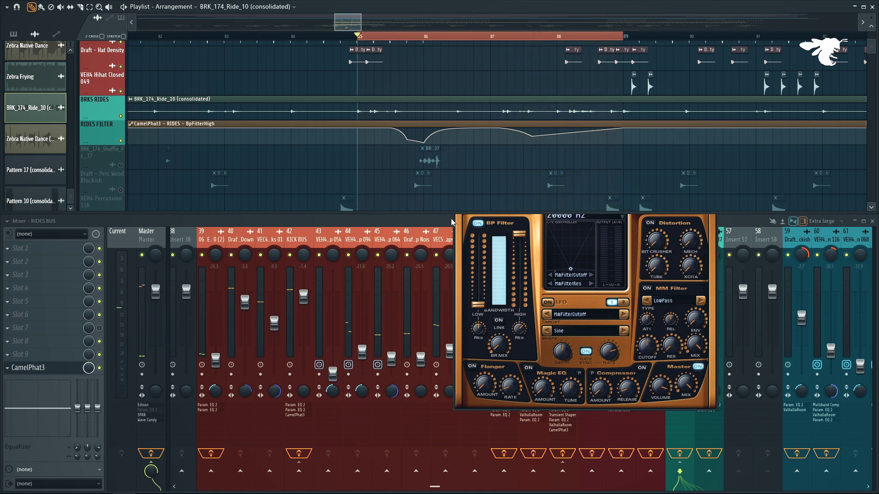
# - Unmute the BRK_174_Shuffle_Fx_37 track below RIDES FILTER and select its clip near bar 86
pyautogui.click(431, 222)
pyautogui.scroll(-2, 493, 184)
pyautogui.scroll(-2, 489, 177)
pyautogui.scroll(-3, 487, 175)
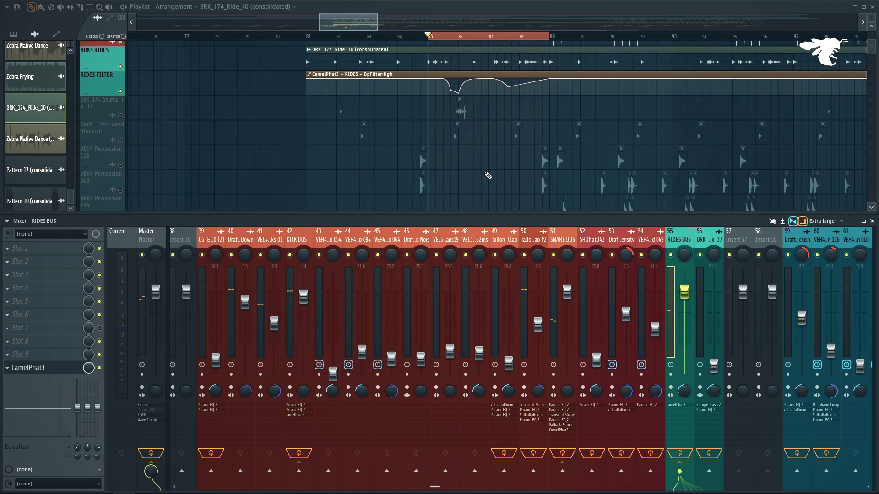
pyautogui.scroll(2, 456, 120)
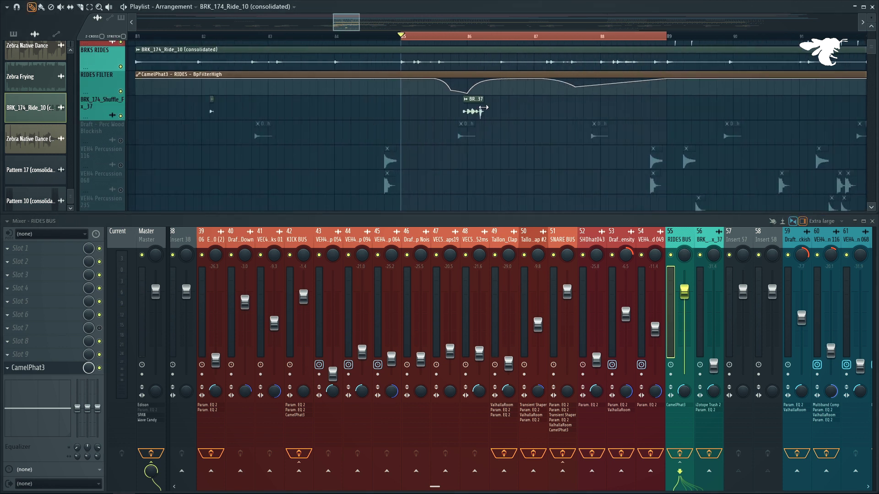
pyautogui.click(483, 108)
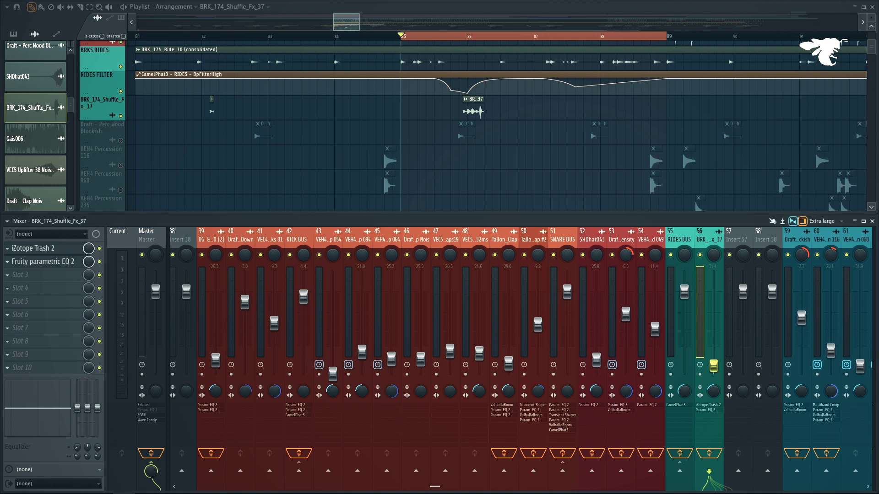
# - Play the shuffle effect from just before bar 86 with its channel volume slightly raised, and close the CamelPhat3 window
pyautogui.click(451, 36)
pyautogui.press('space')
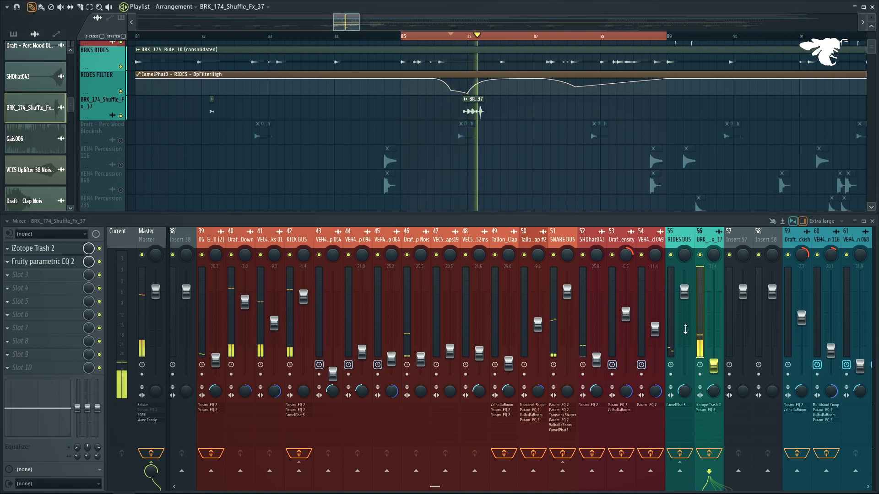
pyautogui.moveTo(714, 365)
pyautogui.mouseDown()
pyautogui.moveTo(713, 322)
pyautogui.moveTo(713, 361)
pyautogui.mouseUp()
pyautogui.press('space')
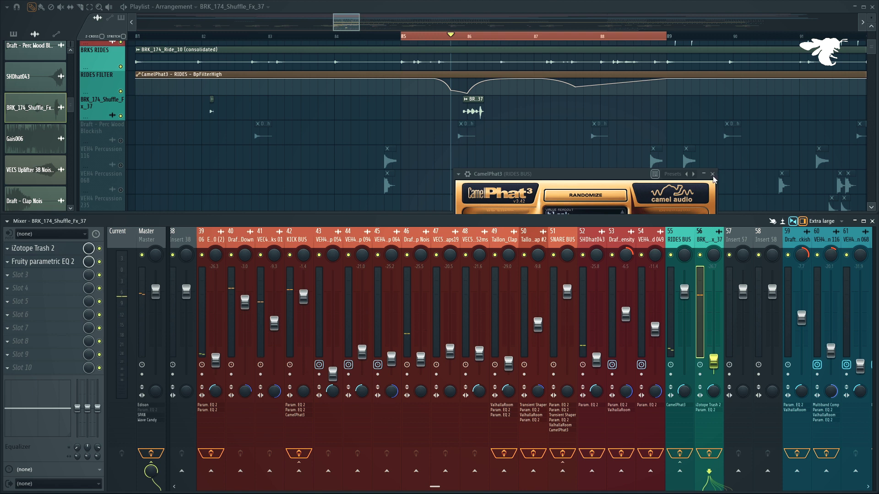
pyautogui.click(712, 174)
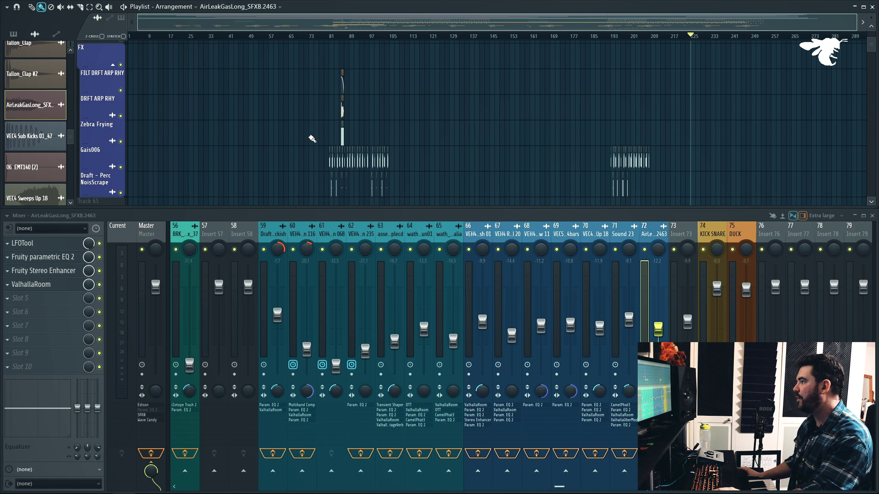
# - Select the Zebra Native Dance (consolidated) clip at bar 86 on the DRFT ARP RHY track in the FX group
pyautogui.scroll(6, 320, 133)
pyautogui.scroll(-6, 342, 111)
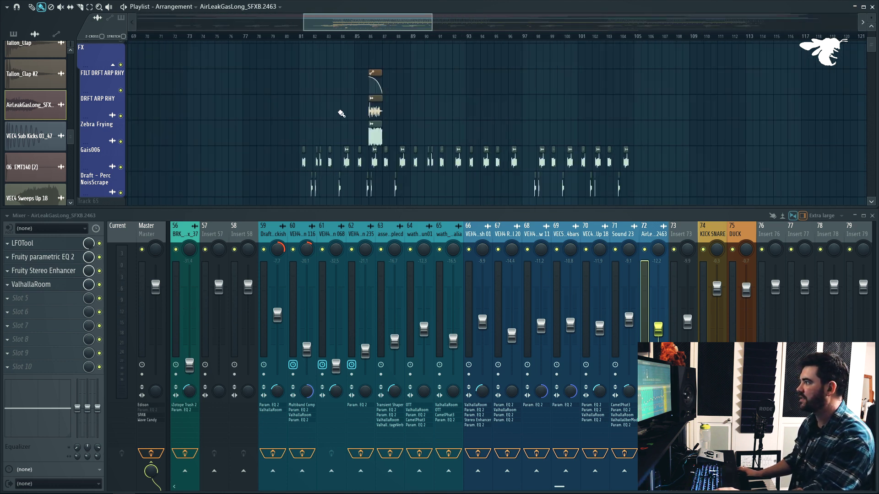
pyautogui.scroll(-3, 595, 107)
pyautogui.scroll(2, 418, 111)
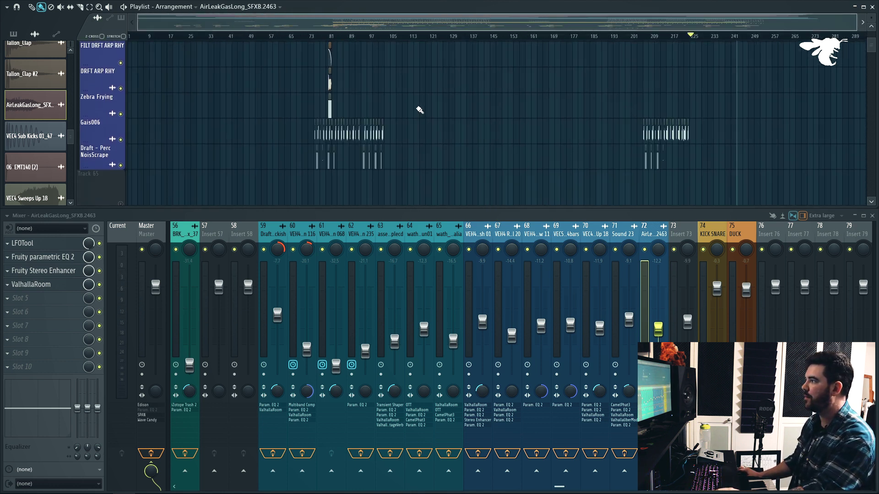
pyautogui.scroll(5, 229, 96)
pyautogui.scroll(5, 343, 85)
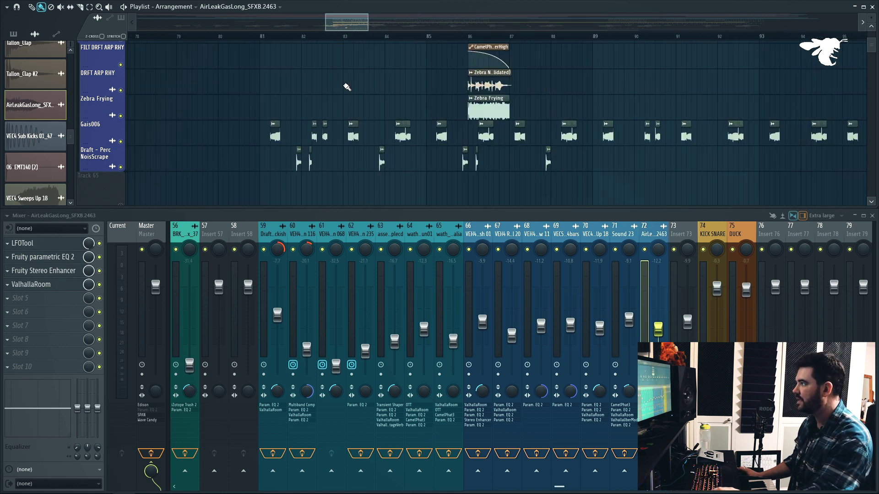
pyautogui.scroll(1, 346, 86)
pyautogui.click(458, 106)
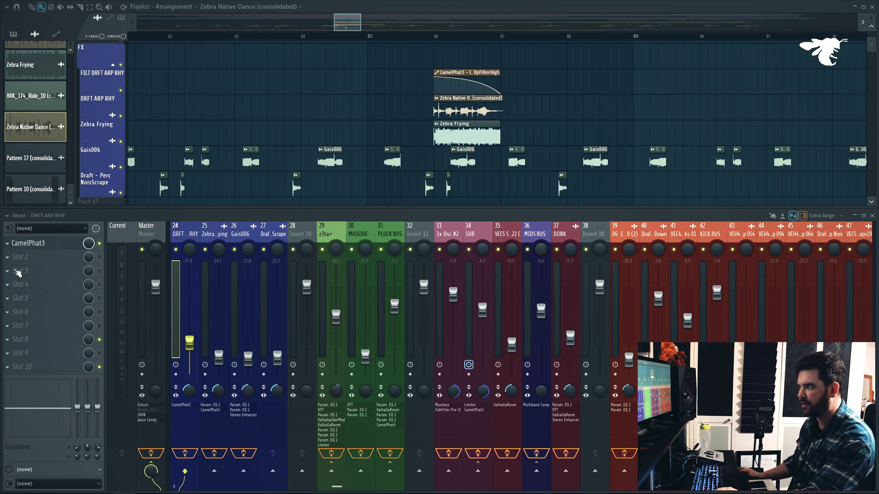
# - Solo the DRFT ARP RHY channel and play its clip from bar 86
pyautogui.press('space')
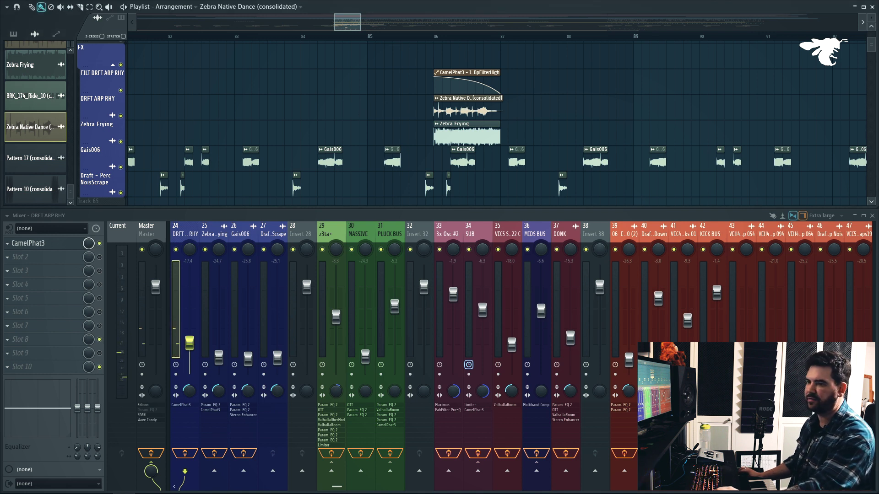
pyautogui.scroll(4, 556, 96)
pyautogui.click(241, 37)
pyautogui.press('space')
pyautogui.rightClick(176, 250)
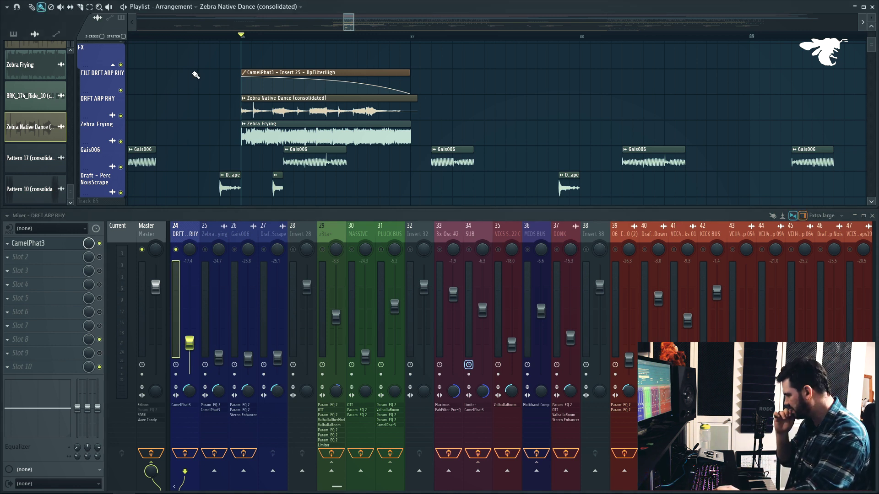
pyautogui.press('space')
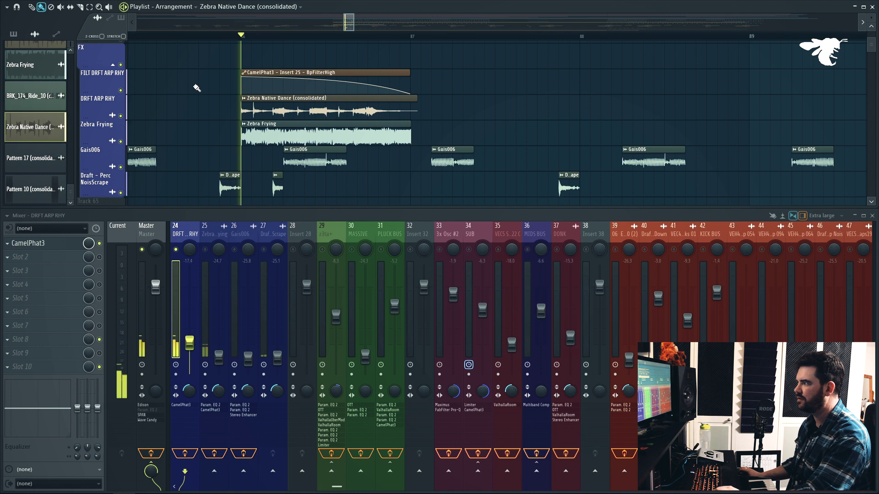
pyautogui.press('space')
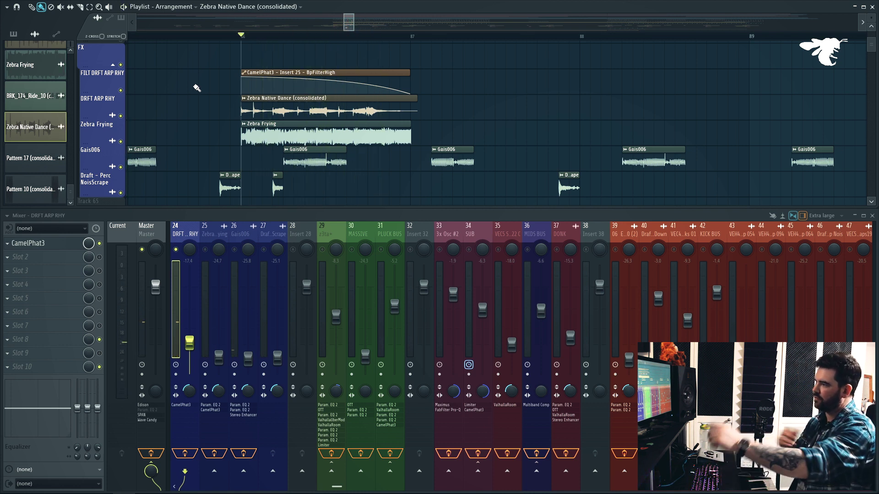
# - Unsolo the DRFT ARP RHY channel and play the clip together with all channels from bar 86
pyautogui.rightClick(177, 250)
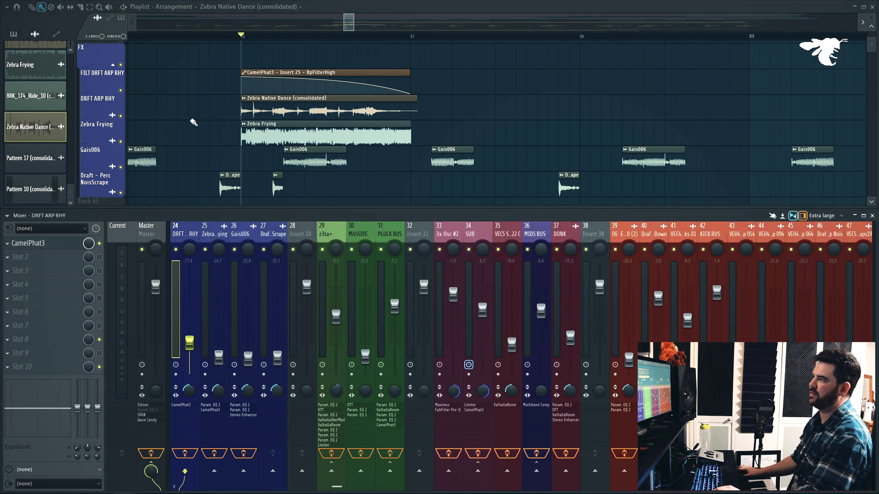
pyautogui.scroll(-3, 196, 118)
pyautogui.press('space')
pyautogui.press('space')
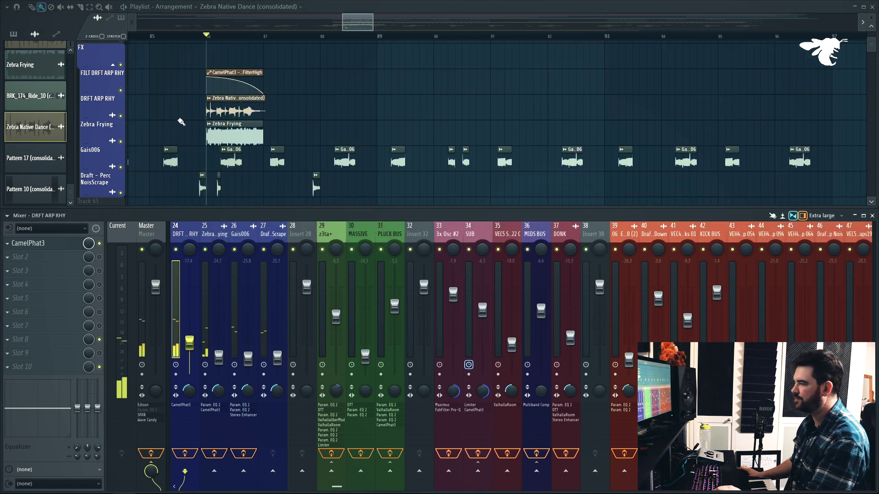
# - Select the Zebra Frying clip and play its soloed channel from bar 86
pyautogui.keyDown('ctrl'); pyautogui.scroll(4, 196, 117); pyautogui.keyUp('ctrl')
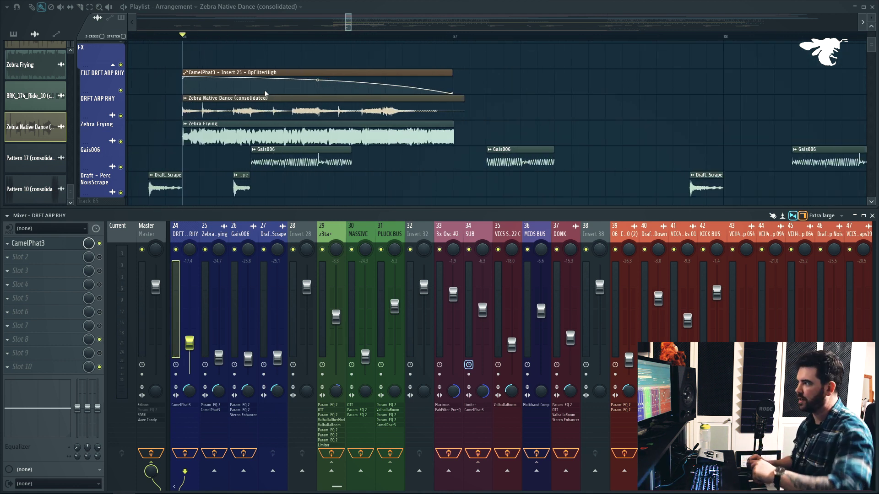
pyautogui.scroll(-1, 226, 101)
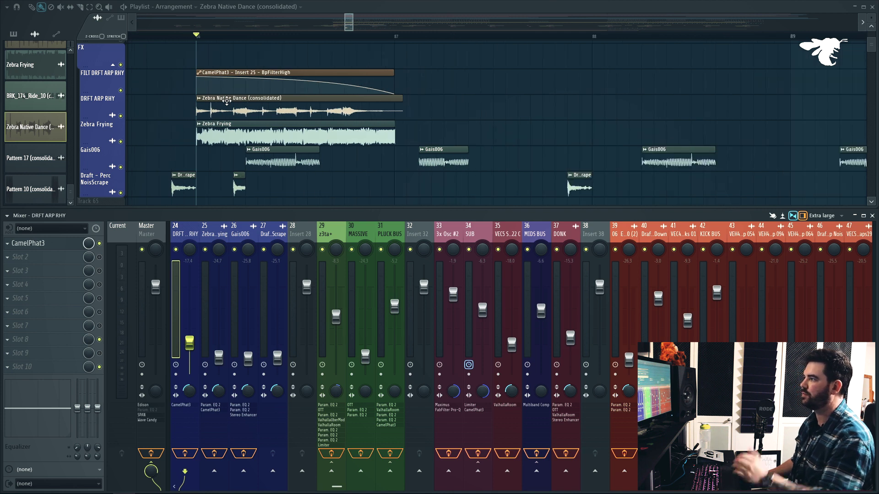
pyautogui.click(236, 139)
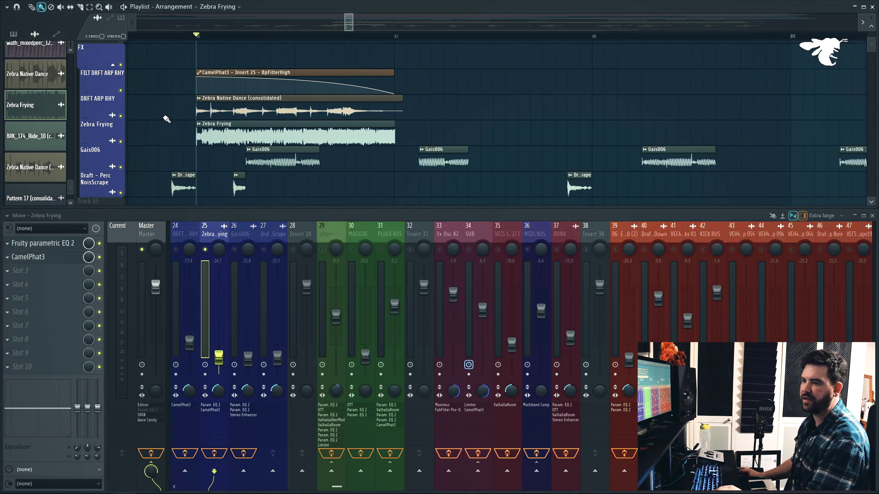
pyautogui.press('space')
pyautogui.press('space')
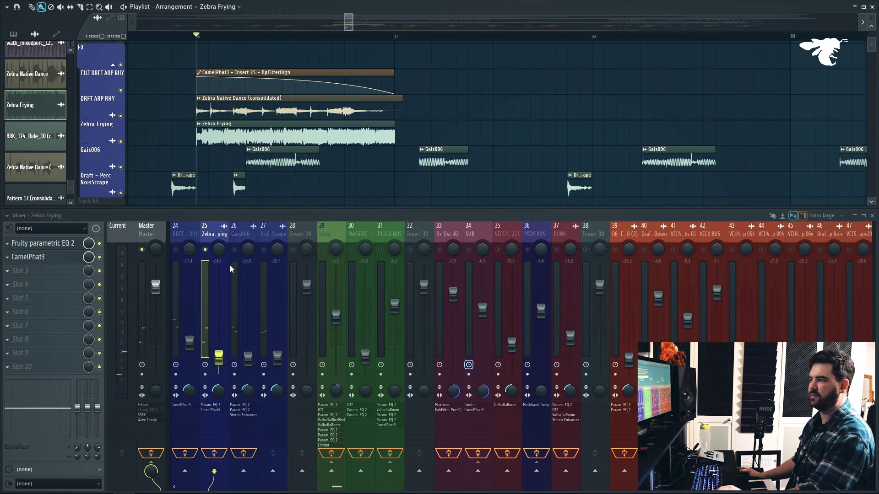
# - Audition Zebra Frying with its channel volume raised to about -12.6 dB, and restore the volume from a copied value
pyautogui.rightClick(219, 357)
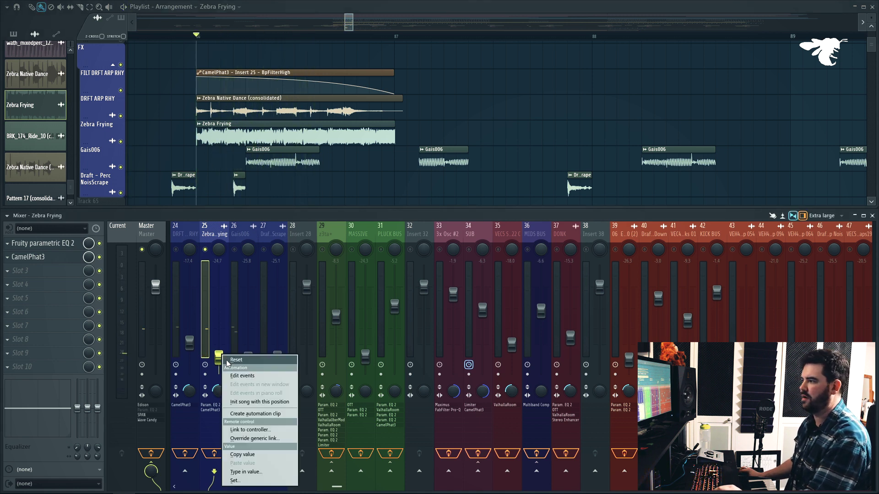
pyautogui.click(247, 455)
pyautogui.moveTo(219, 358); pyautogui.dragTo(219, 329)
pyautogui.press('space')
pyautogui.press('space')
pyautogui.rightClick(219, 329)
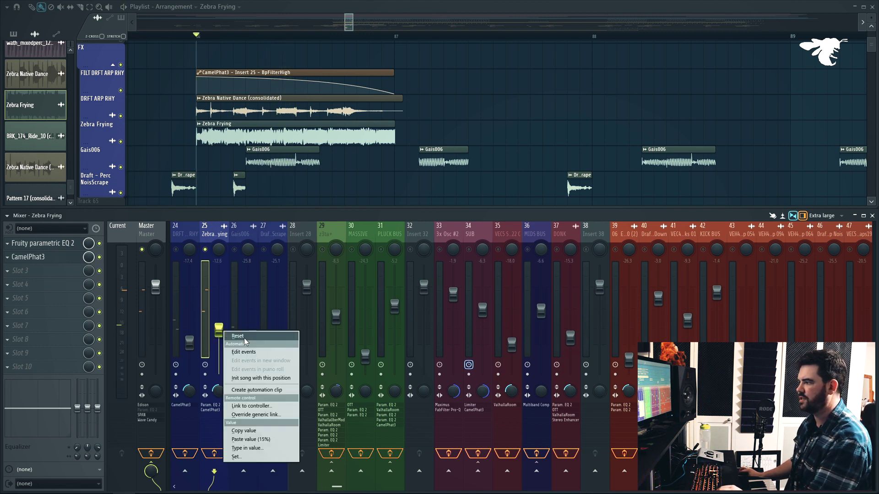
pyautogui.click(268, 440)
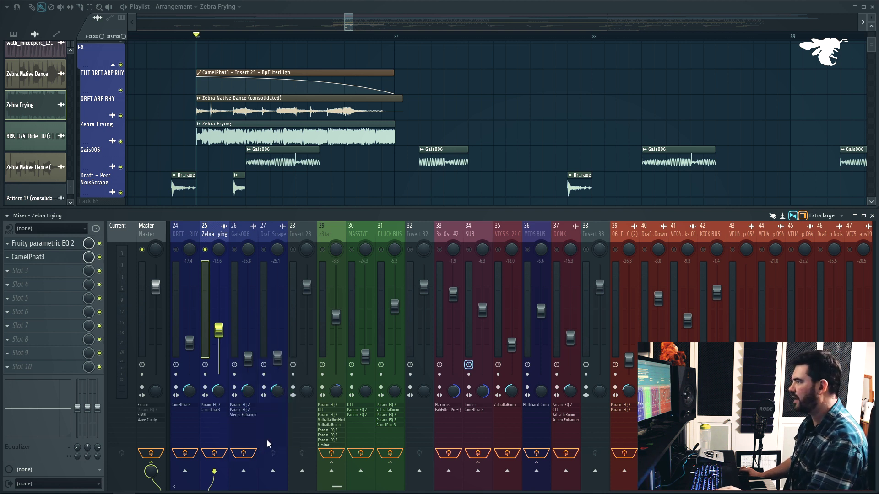
# - Audition the soloed Gais006 channel from bar 86 at a raised volume, and set its fader to -24.7 dB
pyautogui.click(252, 158)
pyautogui.press('space')
pyautogui.moveTo(248, 357)
pyautogui.mouseDown()
pyautogui.moveTo(247, 335)
pyautogui.moveTo(248, 348)
pyautogui.mouseUp()
pyautogui.press('space')
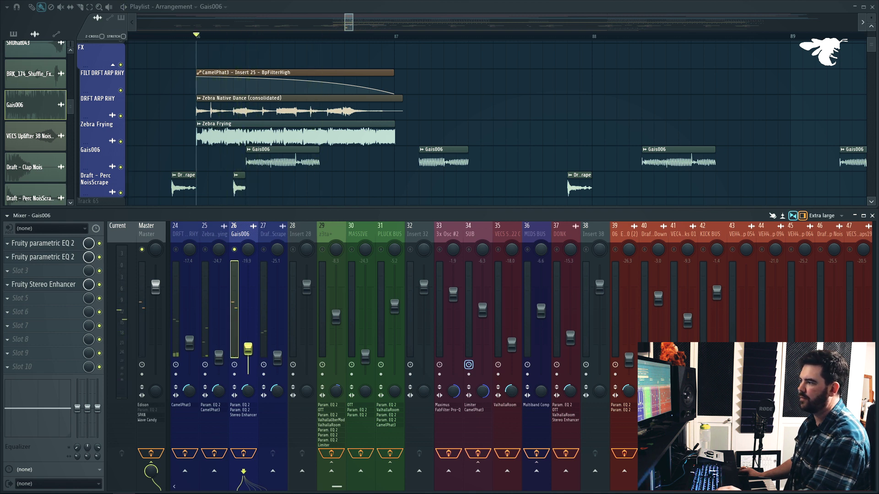
pyautogui.press('space')
pyautogui.press('space')
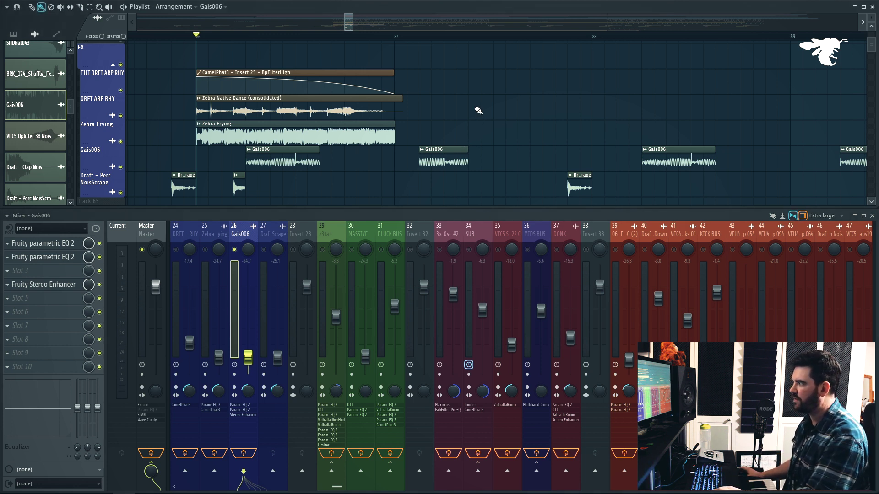
# - Play the soloed Gais006 clips from bar 81
pyautogui.scroll(-8, 476, 112)
pyautogui.scroll(-2, 596, 108)
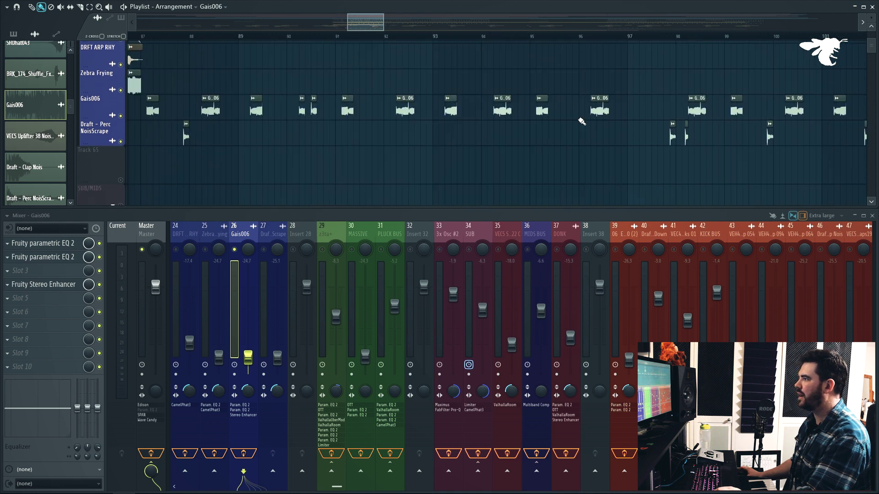
pyautogui.scroll(-4, 480, 111)
pyautogui.click(369, 37)
pyautogui.scroll(6, 367, 39)
pyautogui.press('space')
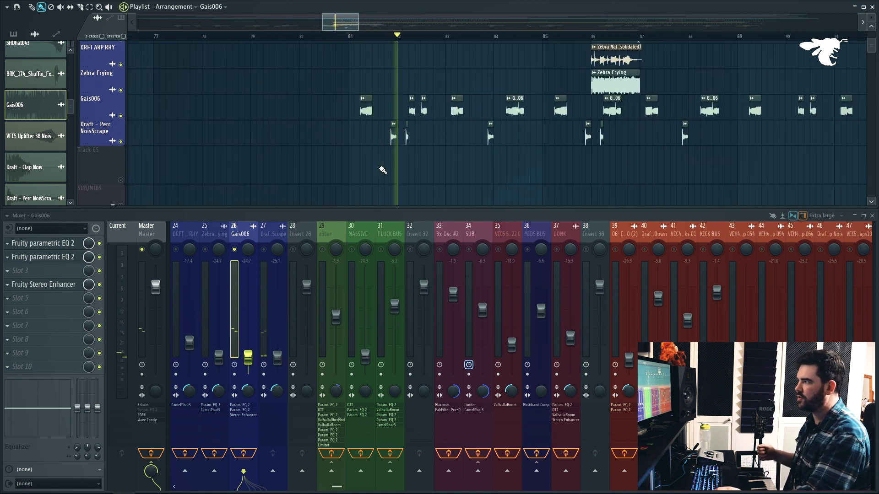
pyautogui.press('space')
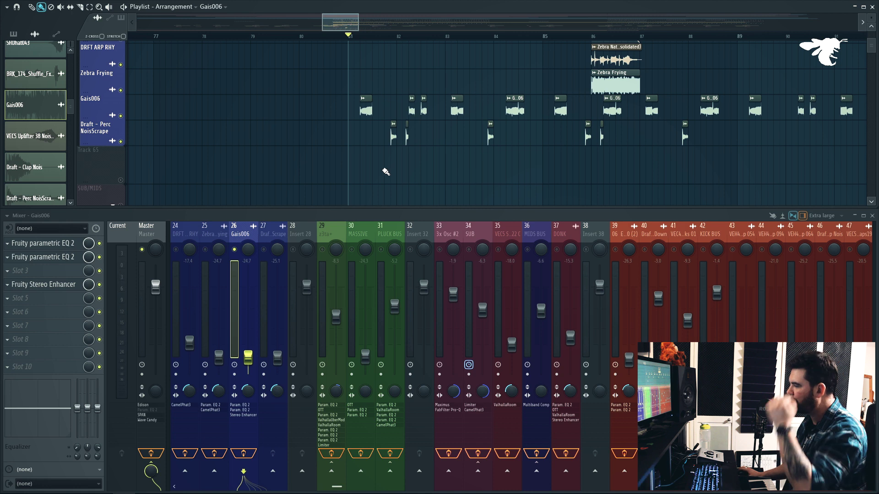
# - Play the soloed Draft - Perc NoisScrape channel from just before bar 82 with its volume raised to about -20 dB
pyautogui.scroll(4, 392, 74)
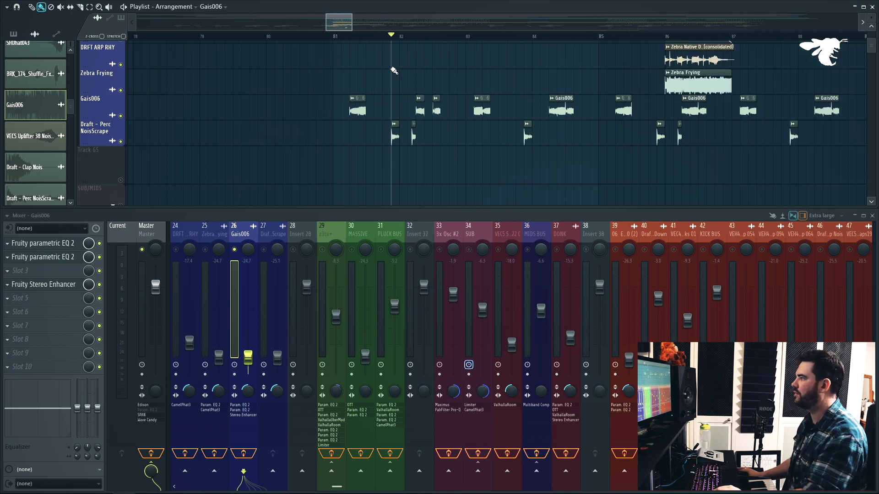
pyautogui.click(408, 149)
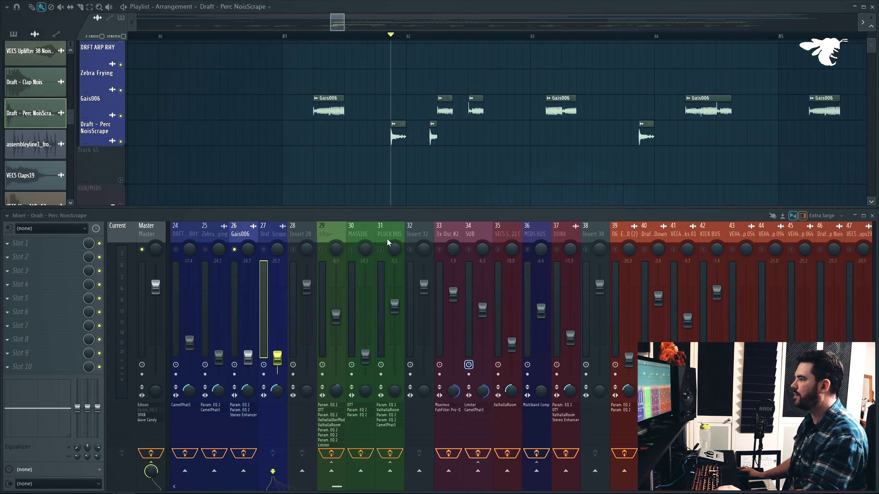
pyautogui.moveTo(277, 357); pyautogui.dragTo(277, 330)
pyautogui.press('space')
pyautogui.press('space')
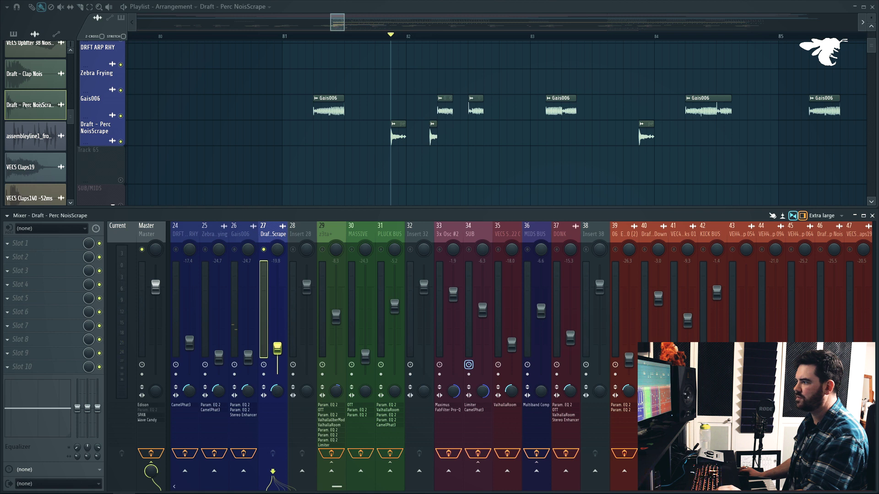
pyautogui.scroll(-3, 373, 181)
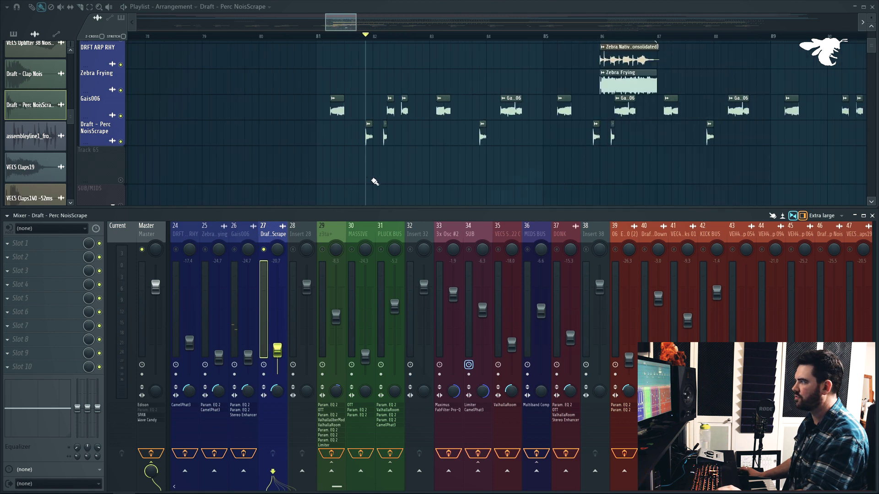
# - Unsolo the Draft - Perc NoisScrape channel and play the full mix from bar 81
pyautogui.click(348, 38)
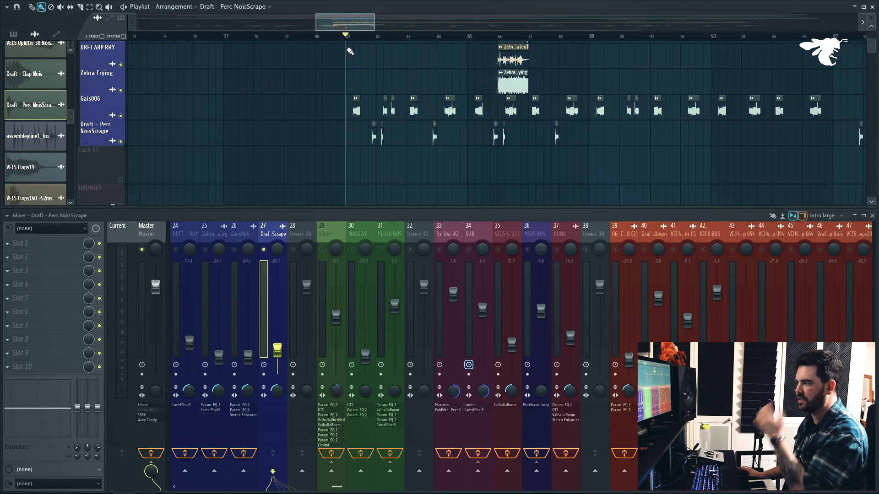
pyautogui.rightClick(264, 249)
pyautogui.rightClick(120, 142)
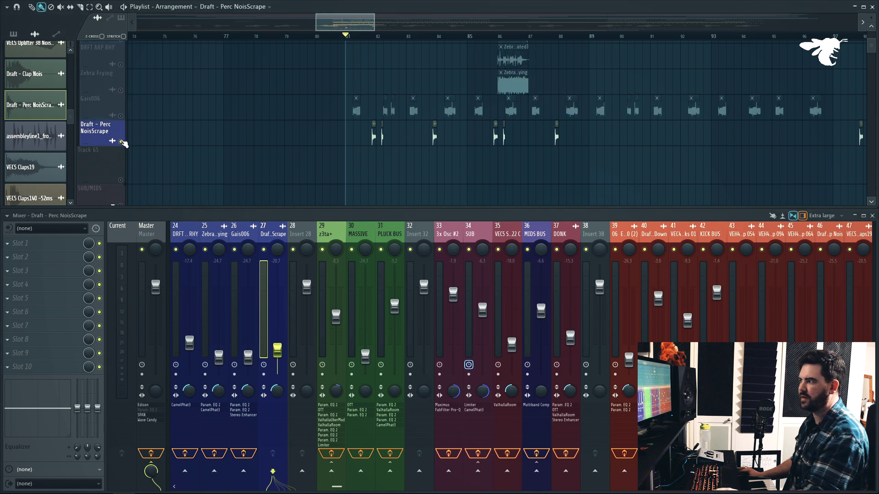
pyautogui.rightClick(121, 142)
pyautogui.press('space')
pyautogui.scroll(7, 391, 136)
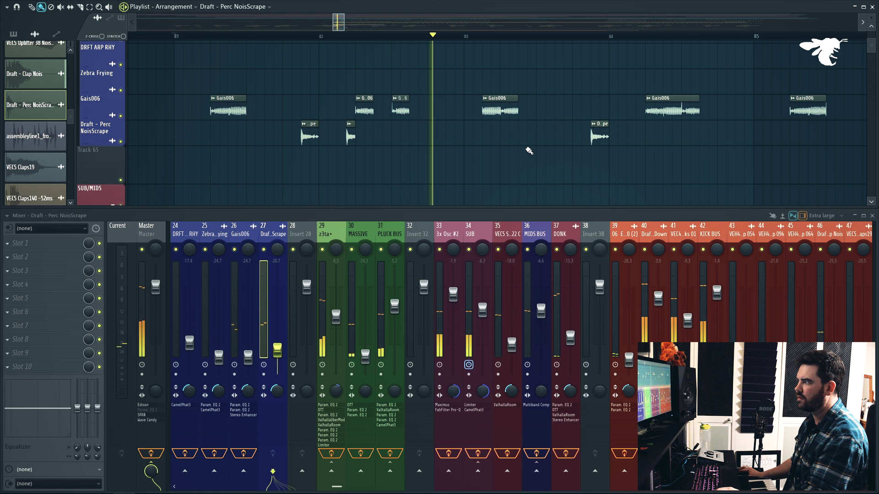
pyautogui.press('space')
# - Collapse the FX track group and expand the SUB/MIDS group in the playlist
pyautogui.scroll(-6, 600, 101)
pyautogui.scroll(-10, 595, 105)
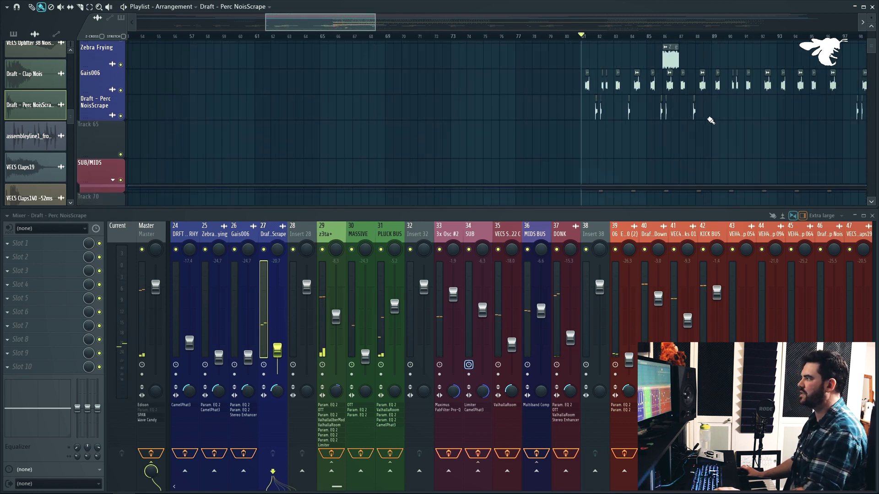
pyautogui.scroll(2, 700, 114)
pyautogui.scroll(-1, 647, 132)
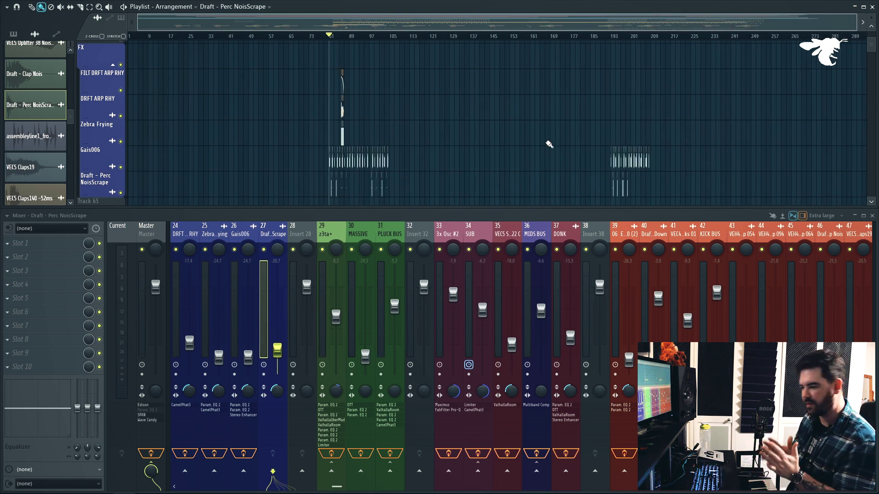
pyautogui.scroll(-2, 503, 123)
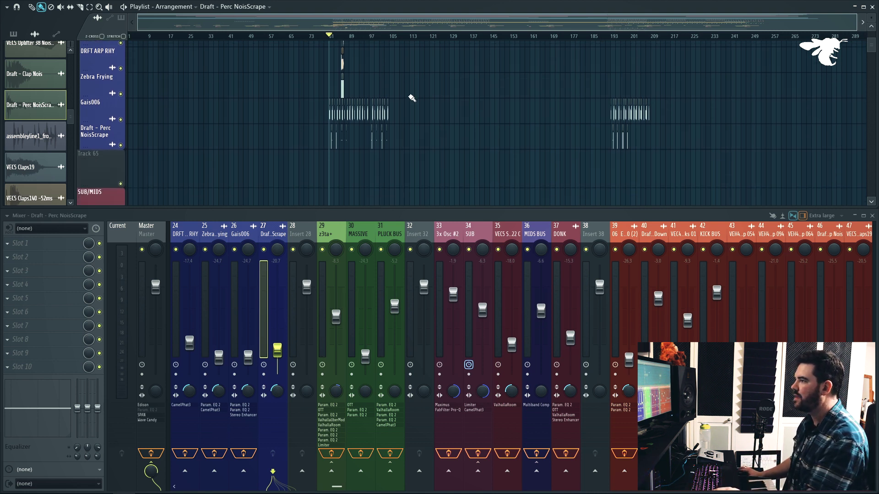
pyautogui.scroll(3, 366, 95)
pyautogui.click(113, 90)
pyautogui.scroll(-2, 340, 112)
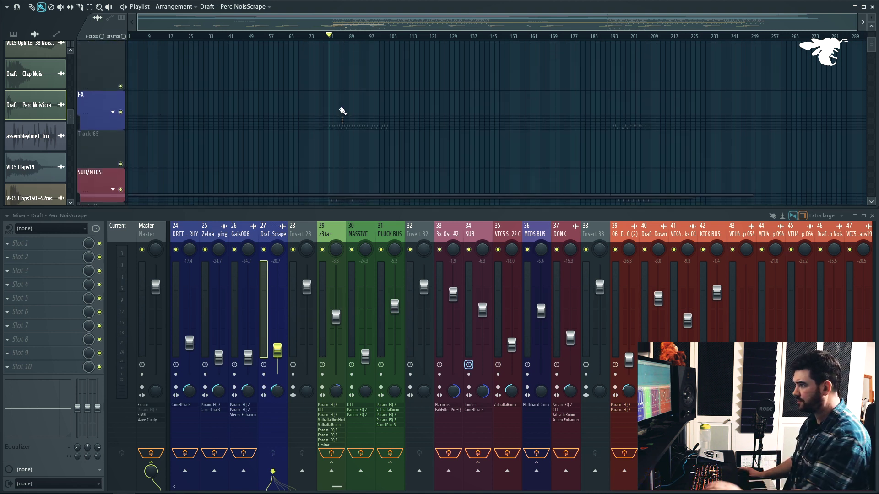
pyautogui.click(113, 117)
pyautogui.scroll(-1, 336, 103)
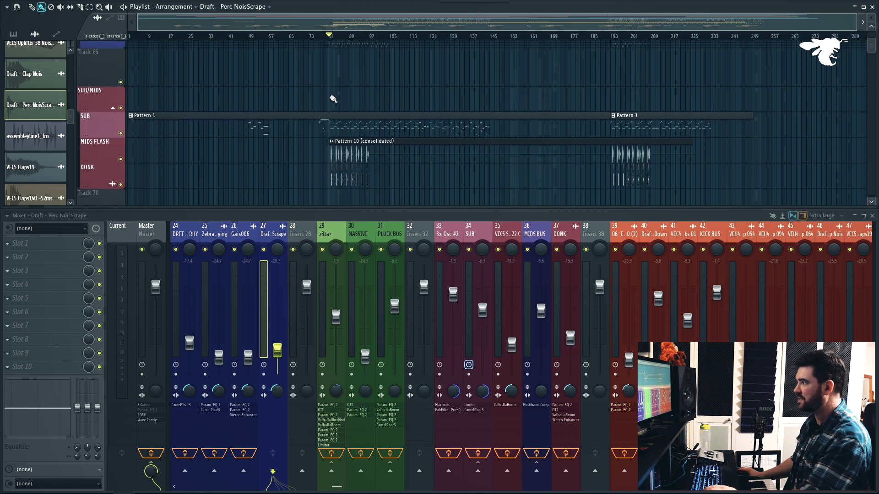
# - Select Pattern 1 on the SUB track and inspect the effect chains of the SUB and 3x Osc #2 mixer channels
pyautogui.scroll(3, 345, 111)
pyautogui.click(299, 104)
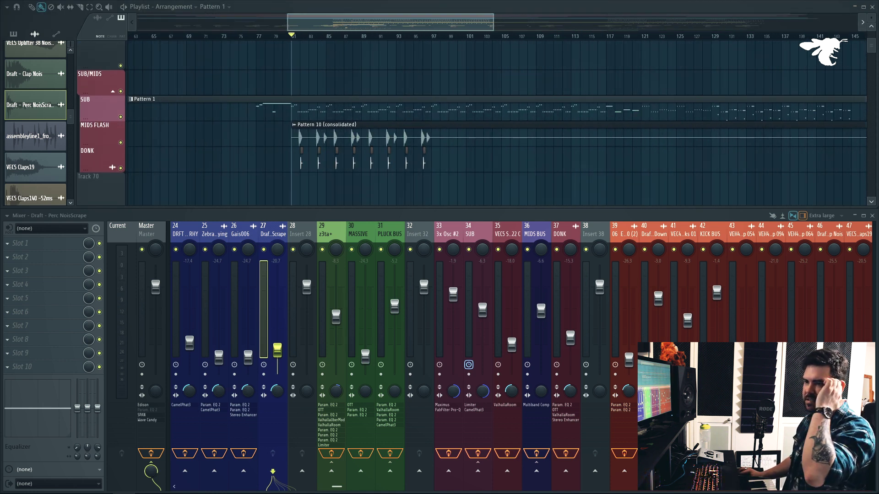
pyautogui.click(476, 234)
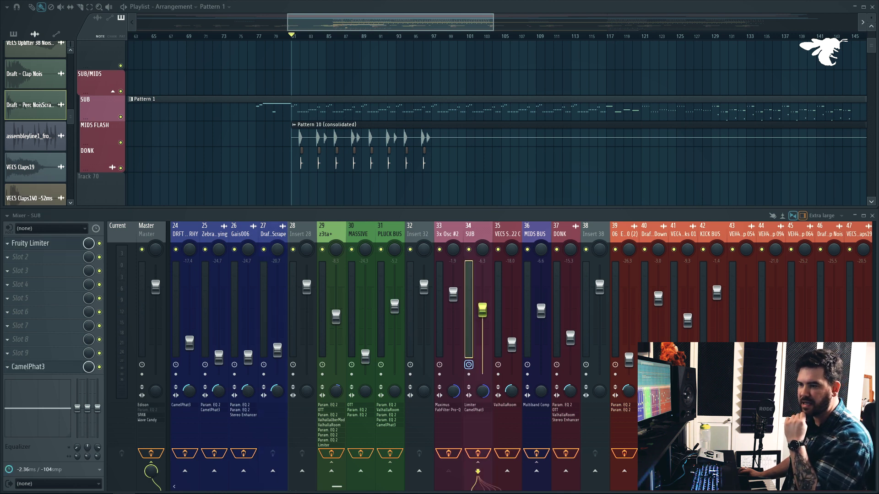
pyautogui.click(447, 234)
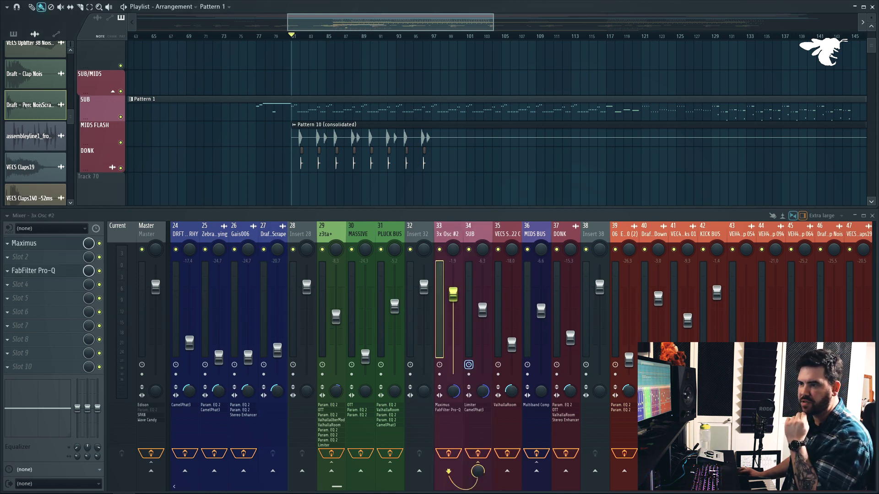
pyautogui.click(476, 234)
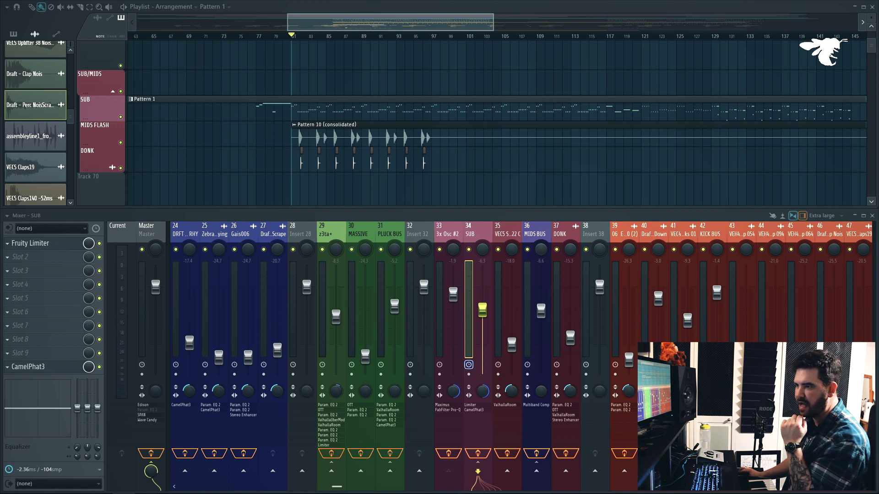
pyautogui.click(447, 234)
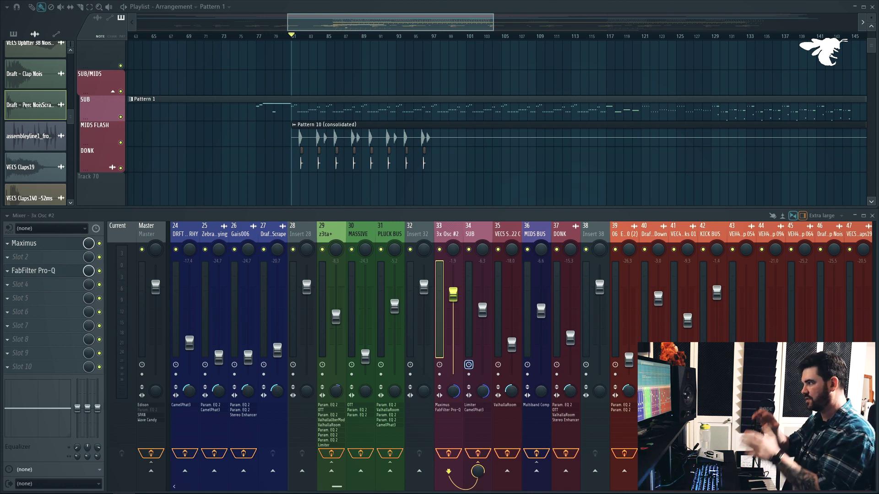
# - Play the mix briefly from bar 81 and move the playhead to the first sub notes at bar 49
pyautogui.scroll(-3, 414, 116)
pyautogui.scroll(3, 451, 117)
pyautogui.scroll(-2, 248, 117)
pyautogui.scroll(-2, 174, 51)
pyautogui.press('space')
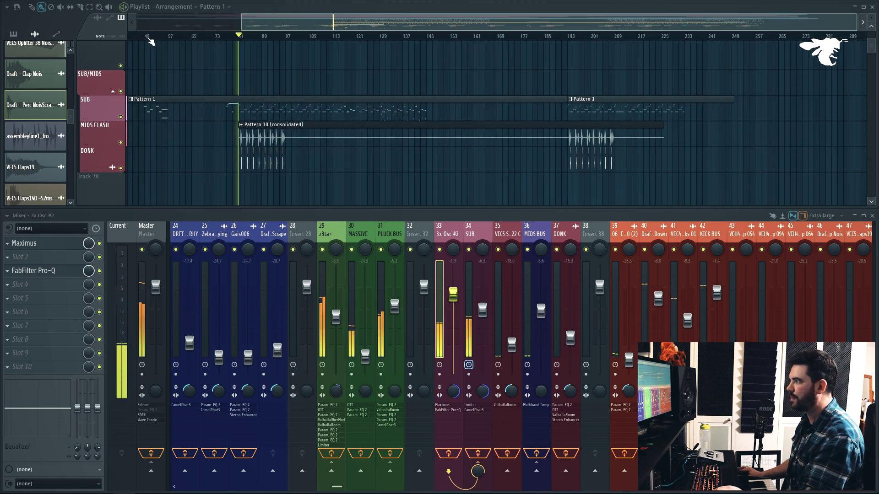
pyautogui.click(147, 36)
# - Play the early sub notes in the full mix from just before bar 48, and again from about bar 55
pyautogui.scroll(3, 145, 38)
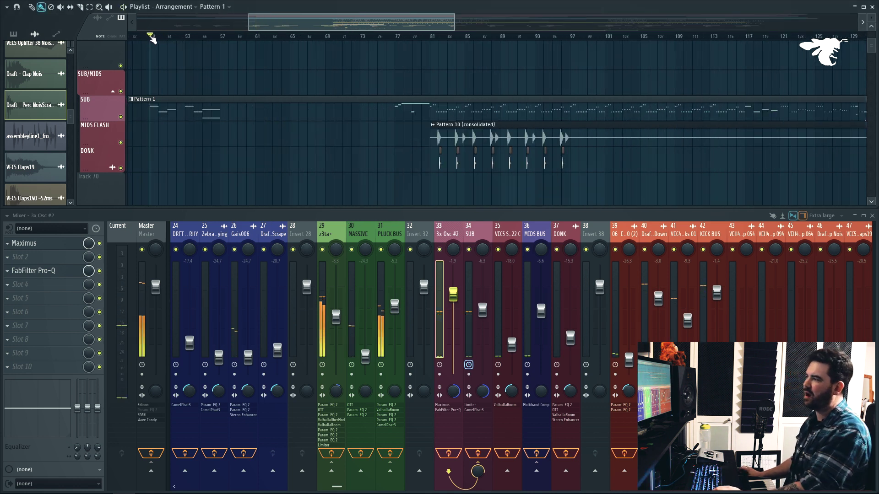
pyautogui.scroll(4, 157, 69)
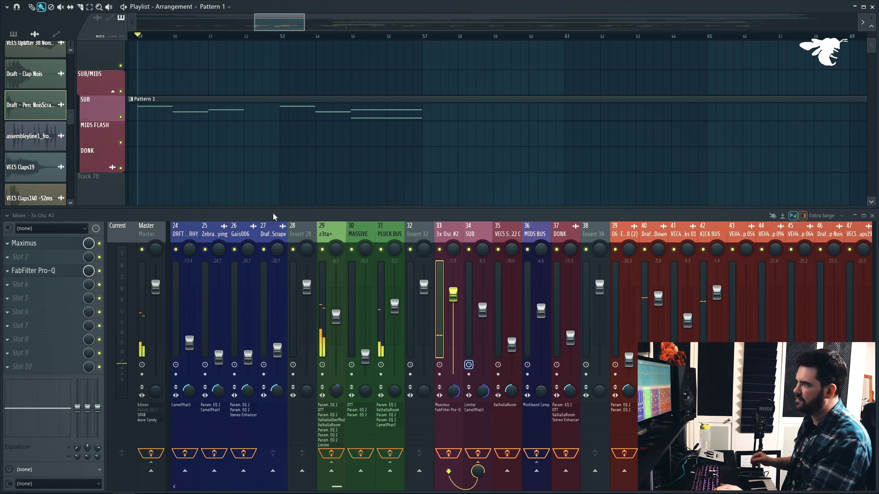
pyautogui.scroll(-2, 414, 147)
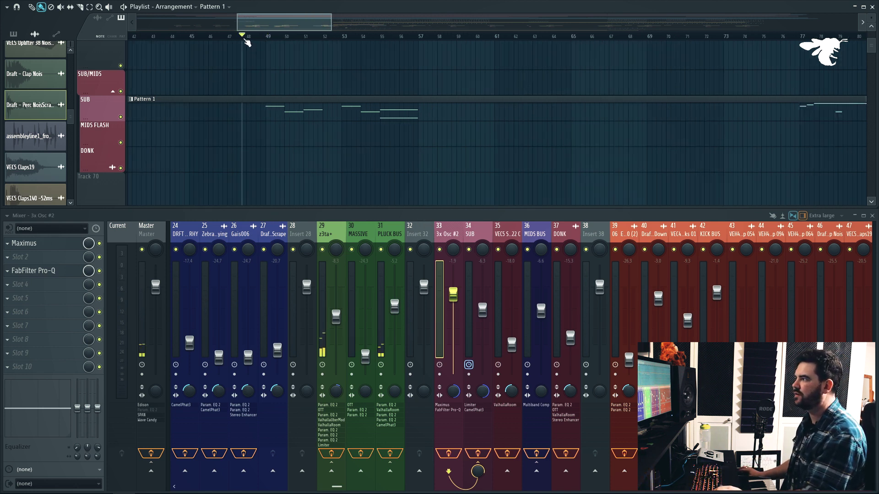
pyautogui.press('space')
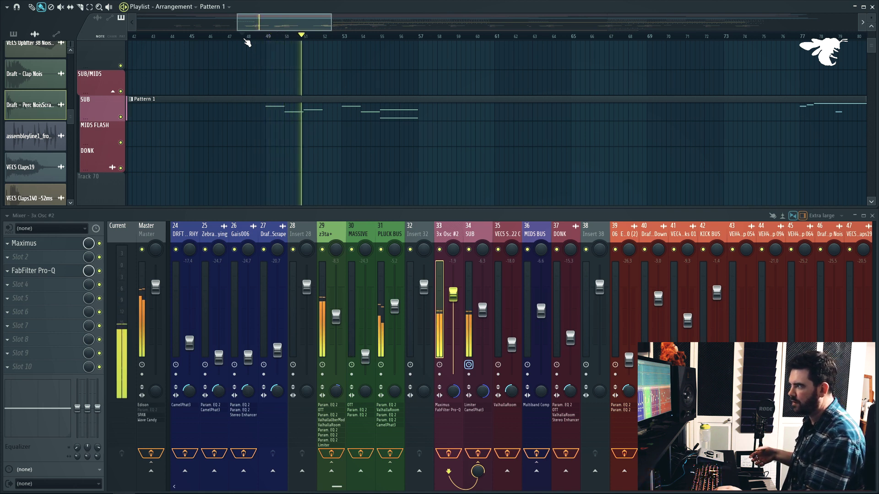
pyautogui.press('space')
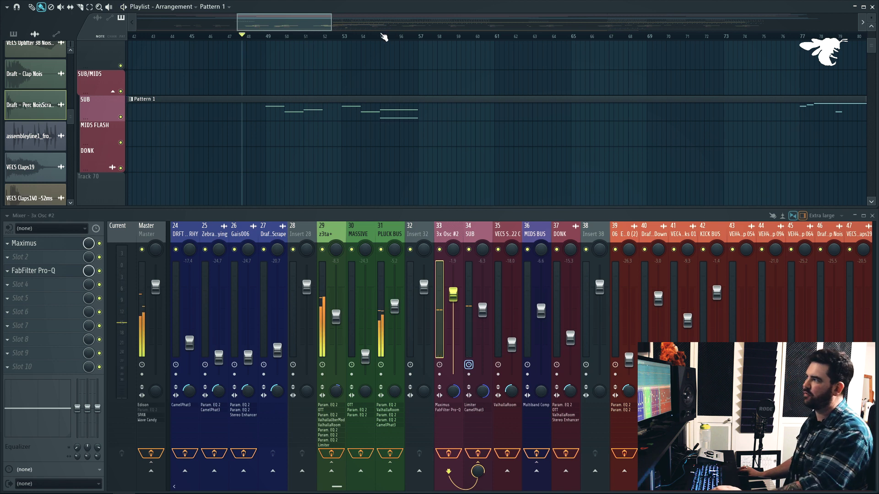
pyautogui.press('space')
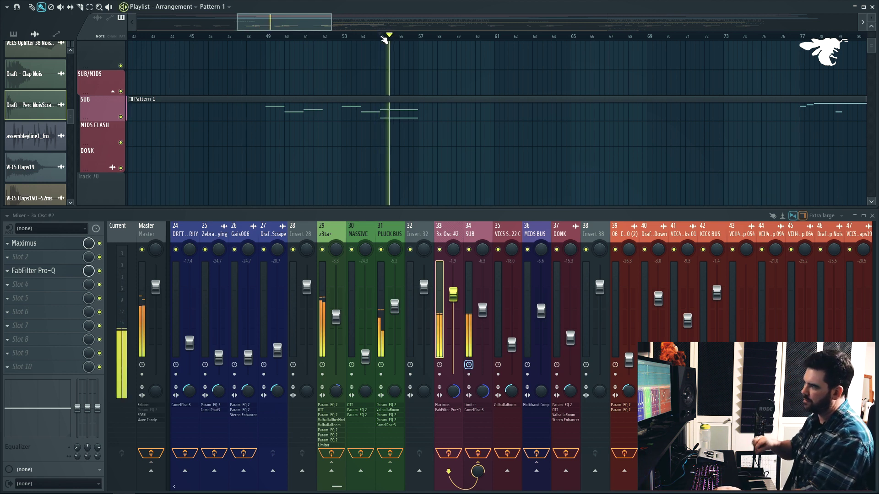
pyautogui.press('space')
# - Play the mix from bar 77 into the drop, and solo the SUB playlist track during playback
pyautogui.scroll(-3, 492, 97)
pyautogui.scroll(2, 508, 98)
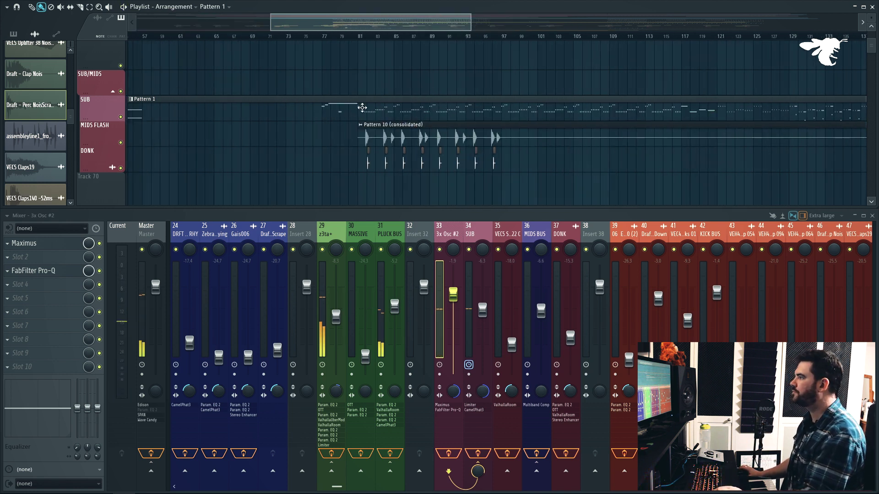
pyautogui.scroll(2, 369, 83)
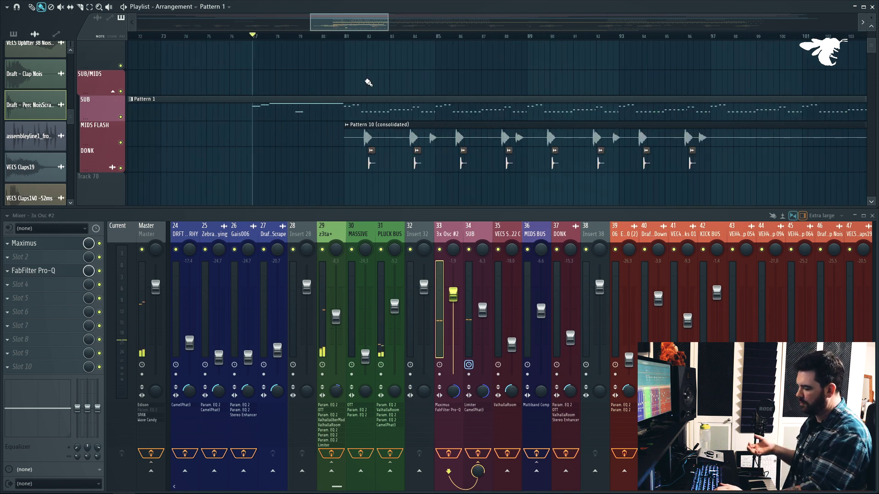
pyautogui.press('space')
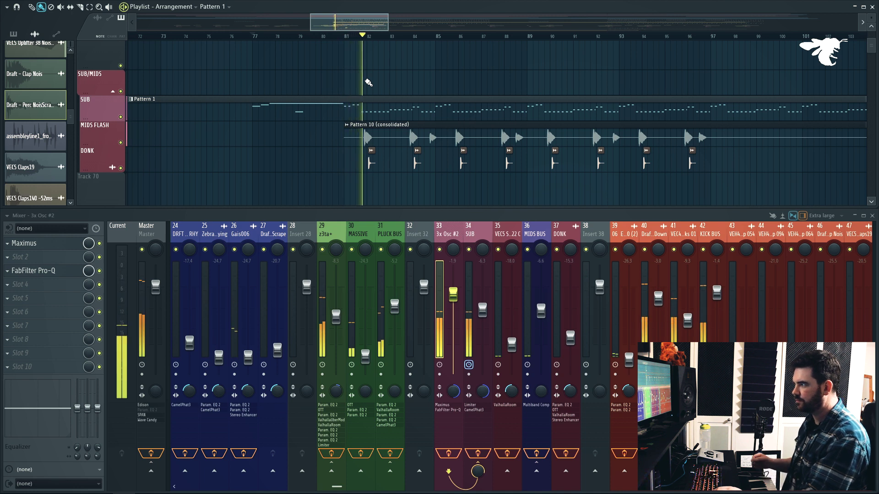
pyautogui.rightClick(120, 118)
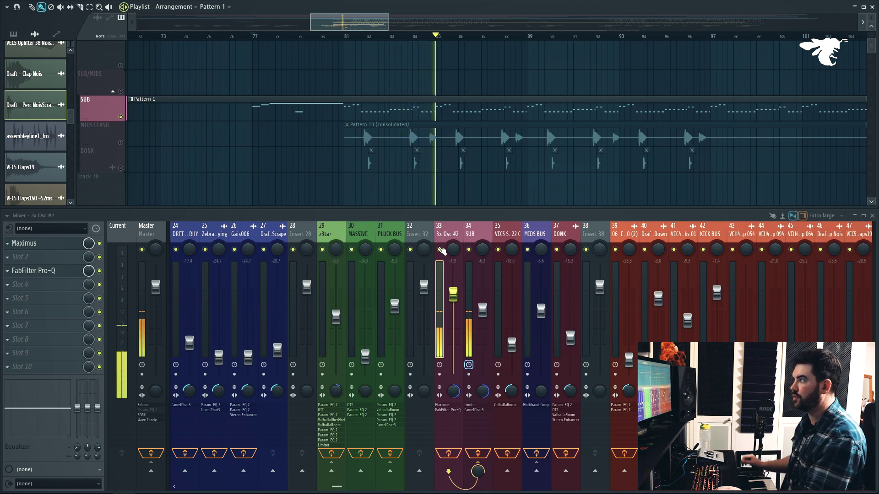
pyautogui.press('space')
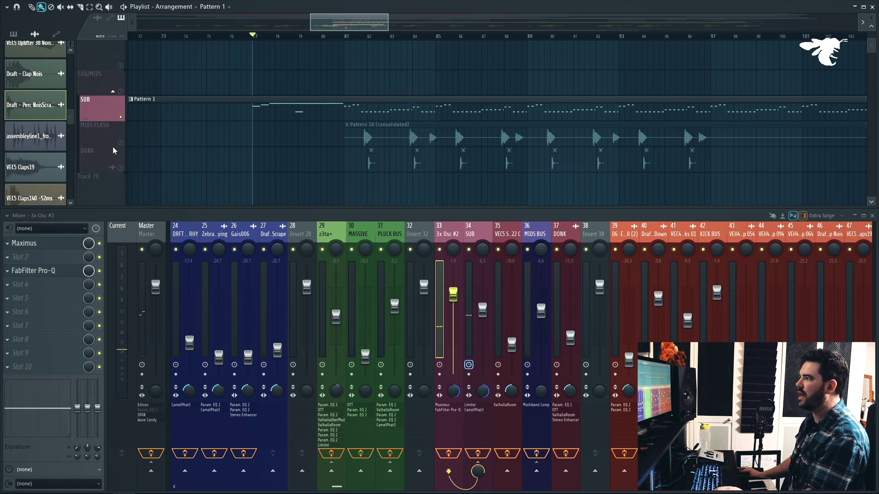
# - Play the SUB and MIDS FLASH tracks together from just before bar 82, briefly muting the VEC5 Synth Shots 022 C channel
pyautogui.scroll(5, 400, 152)
pyautogui.click(257, 131)
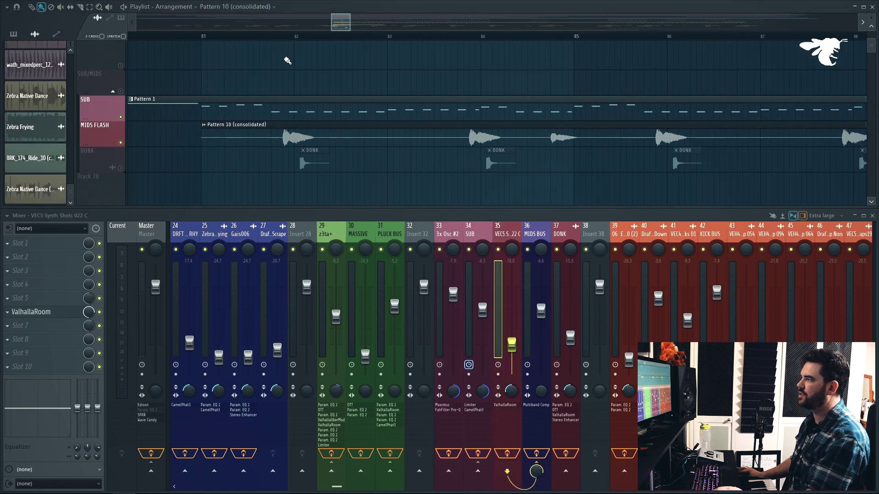
pyautogui.click(283, 37)
pyautogui.press('space')
pyautogui.press('space')
pyautogui.press('space')
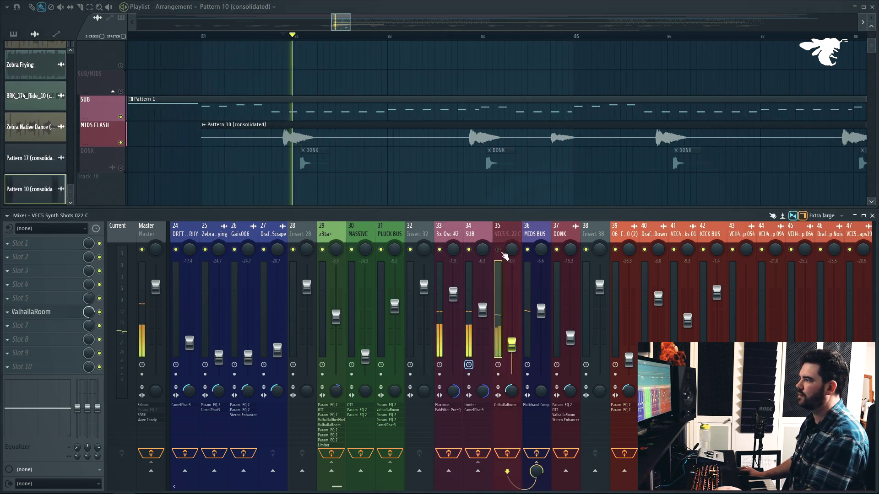
pyautogui.press('space')
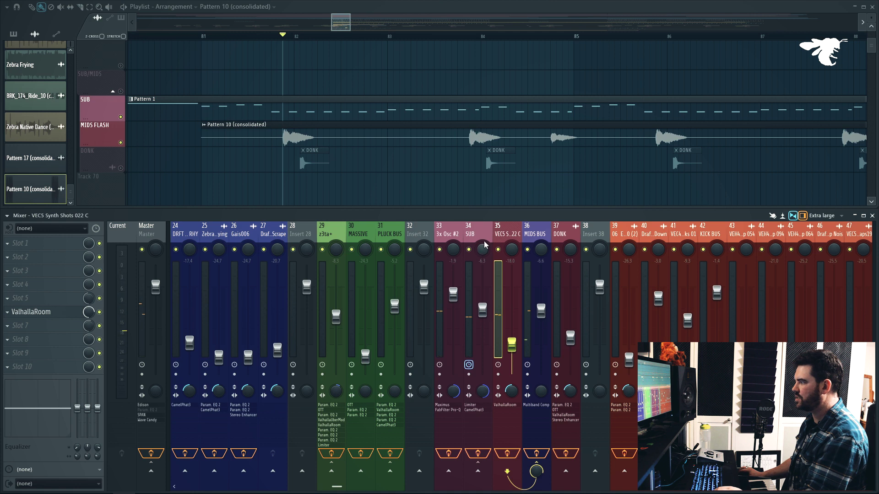
# - Audition the soloed VEC5 Synth Shots 022 C channel with ValhallaRoom bypassed, and replay the passage with the effect enabled and the channel unsoloed
pyautogui.rightClick(498, 250)
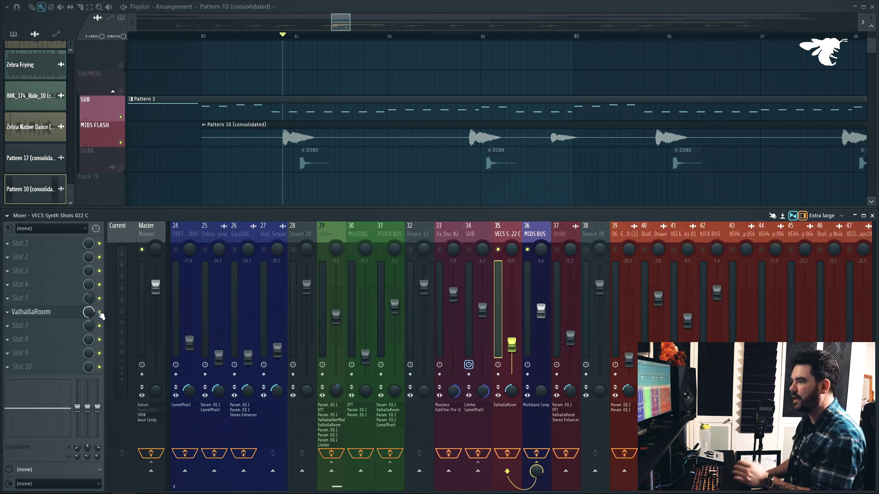
pyautogui.press('space')
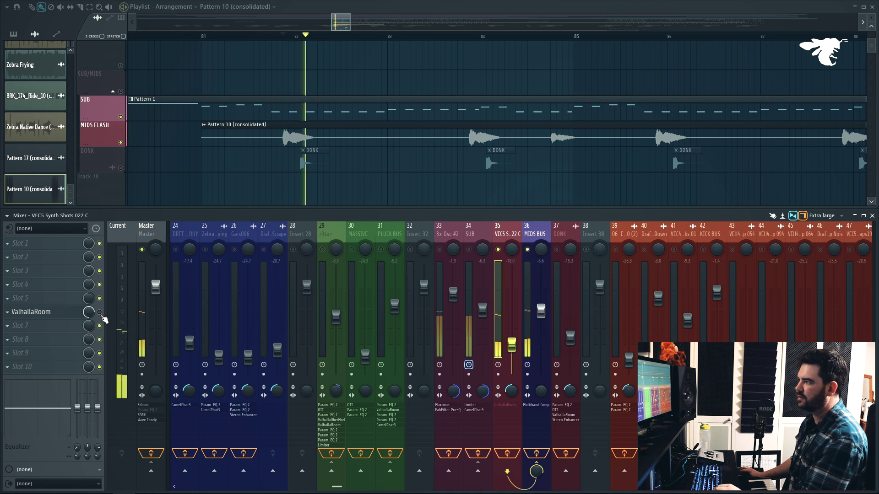
pyautogui.press('space')
pyautogui.rightClick(498, 249)
pyautogui.press('space')
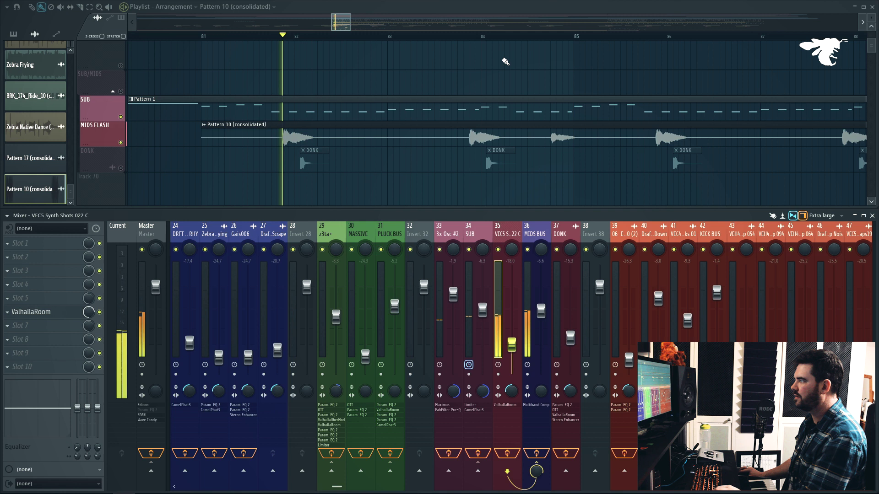
# - Solo the MIDS FLASH track, unsolo it, and play the full mix from the second half of bar 83
pyautogui.rightClick(121, 142)
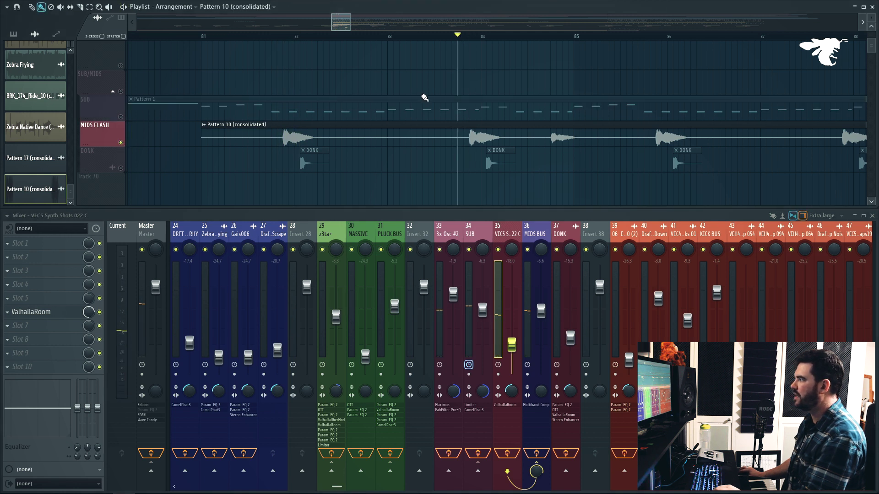
pyautogui.press('space')
pyautogui.rightClick(120, 143)
pyautogui.press('space')
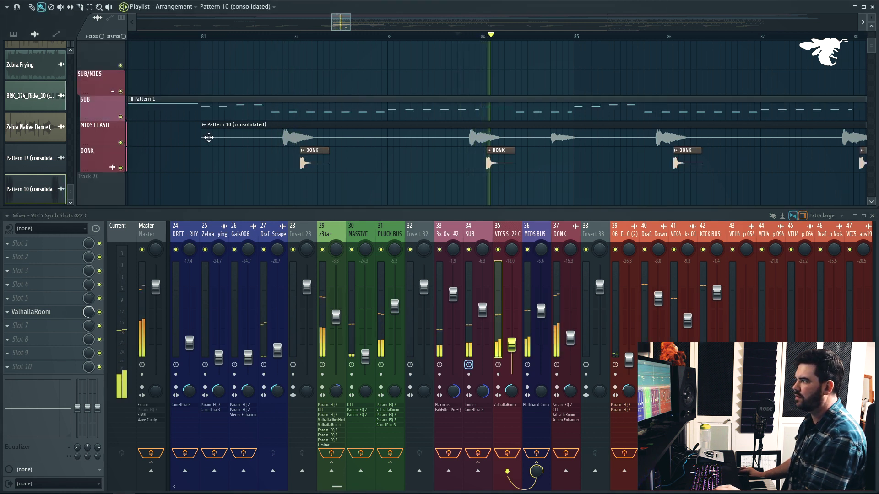
pyautogui.press('space')
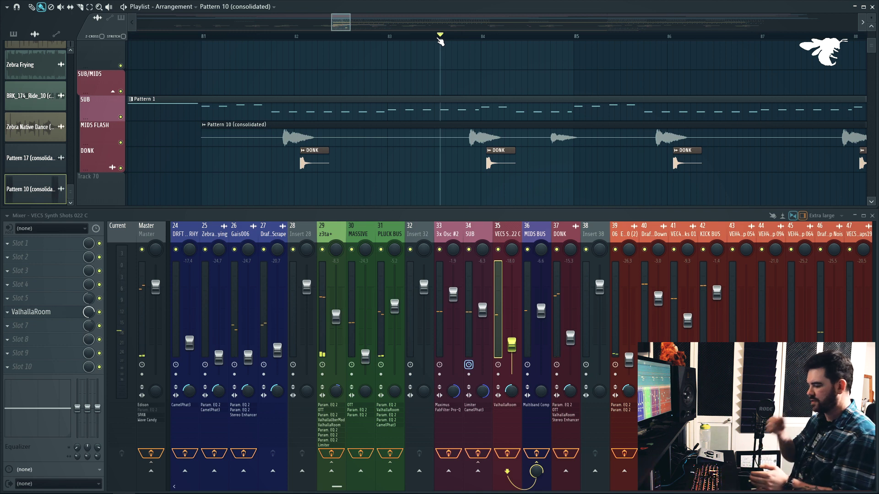
pyautogui.press('space')
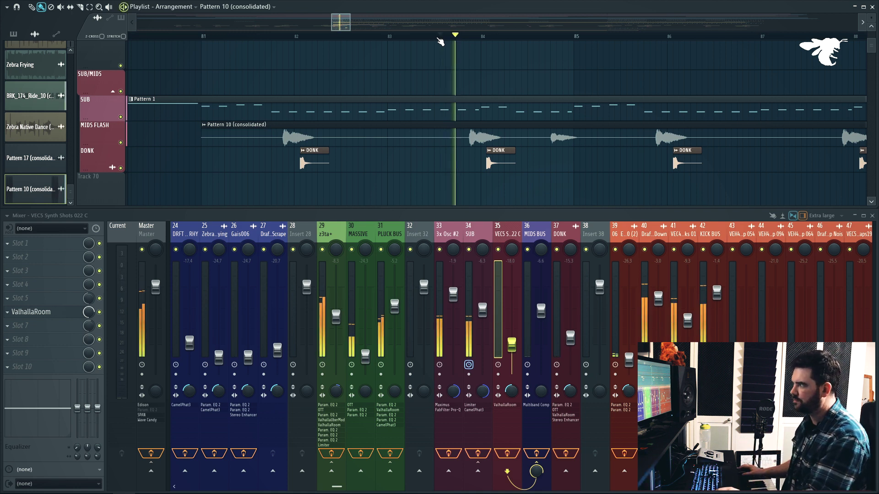
# - Stop the mix, select the DONK clip near bar 82, and audition the DONK mixer channel in solo
pyautogui.press('space')
pyautogui.scroll(-1, 456, 78)
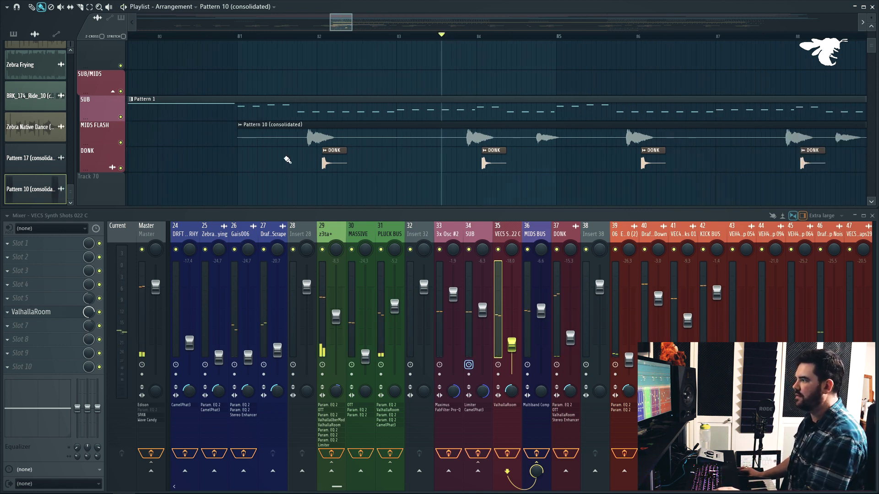
pyautogui.scroll(5, 332, 157)
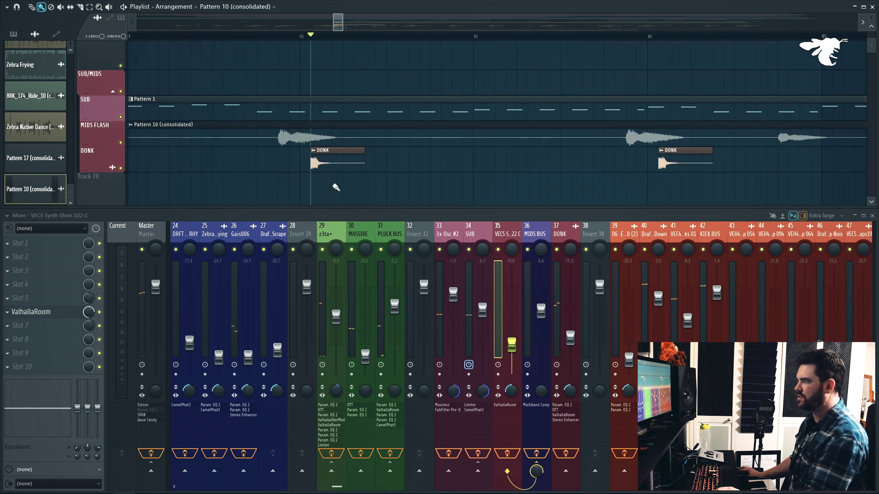
pyautogui.click(341, 158)
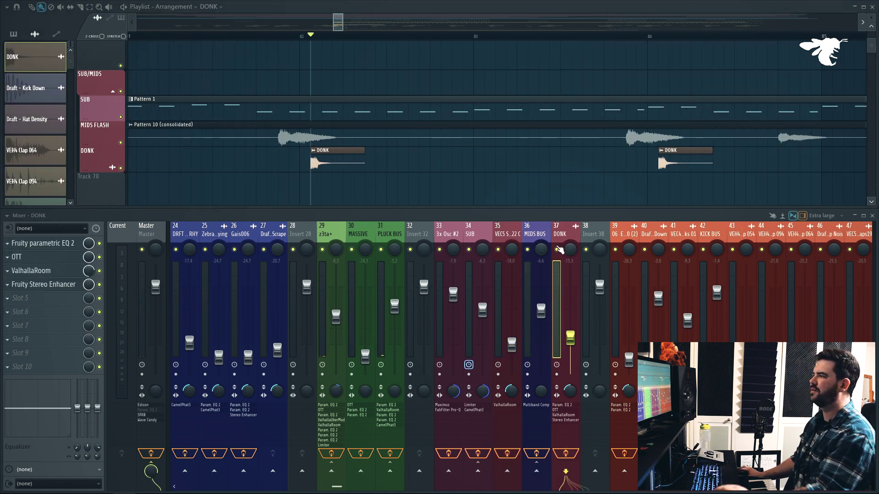
pyautogui.rightClick(557, 250)
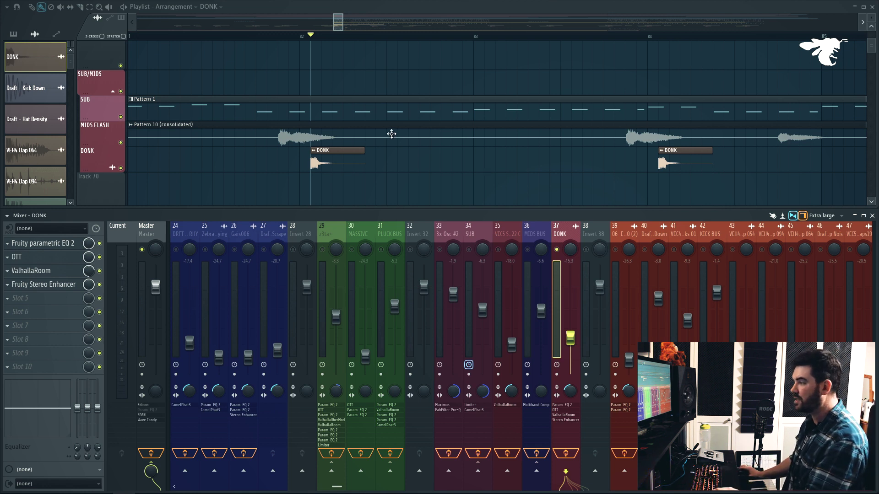
pyautogui.press('space')
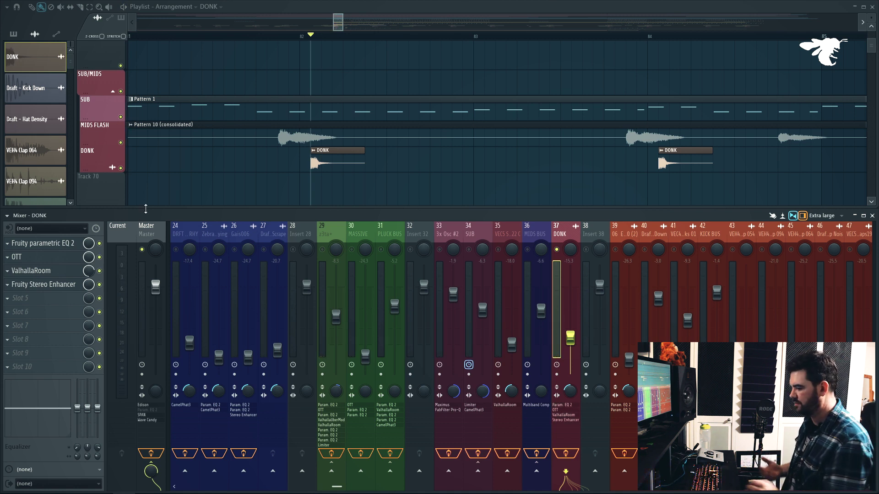
pyautogui.press('space')
pyautogui.press('space')
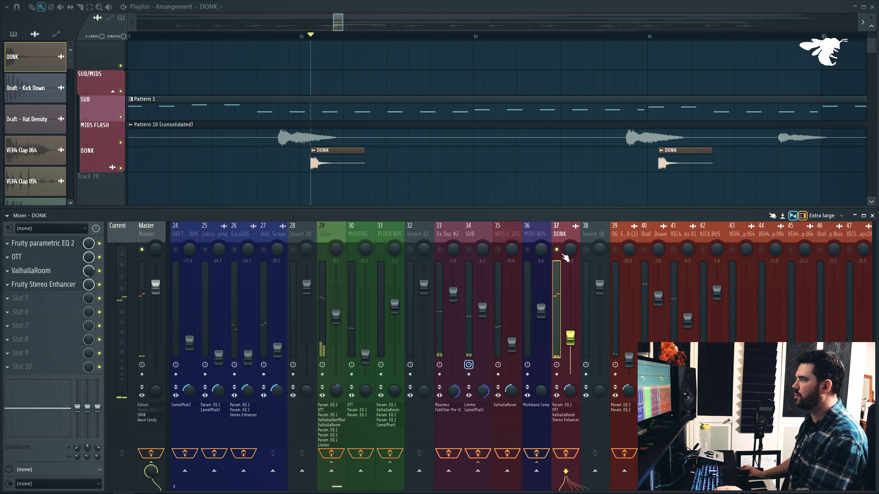
# - Unsolo the DONK channel and play the full mix from the drop at bar 81
pyautogui.rightClick(557, 251)
pyautogui.keyDown('ctrl'); pyautogui.scroll(-8, 560, 193); pyautogui.keyUp('ctrl')
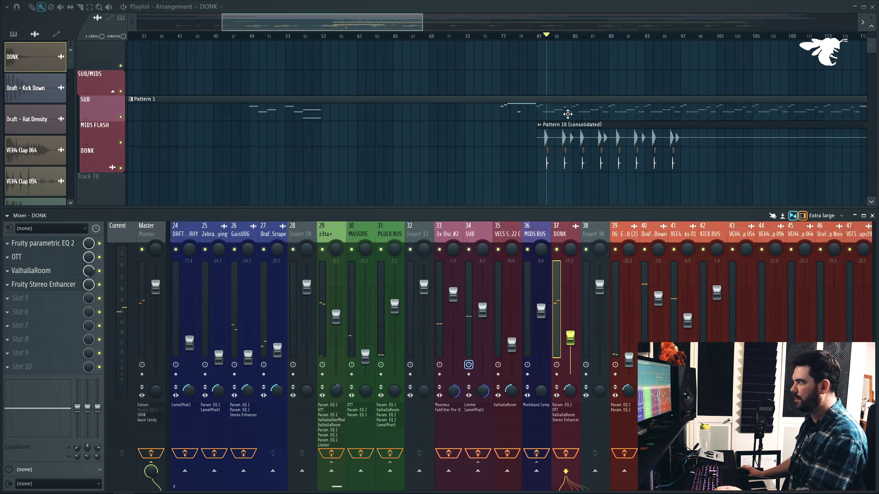
pyautogui.keyDown('ctrl'); pyautogui.scroll(2, 558, 65); pyautogui.keyUp('ctrl')
pyautogui.click(522, 38)
pyautogui.press('space')
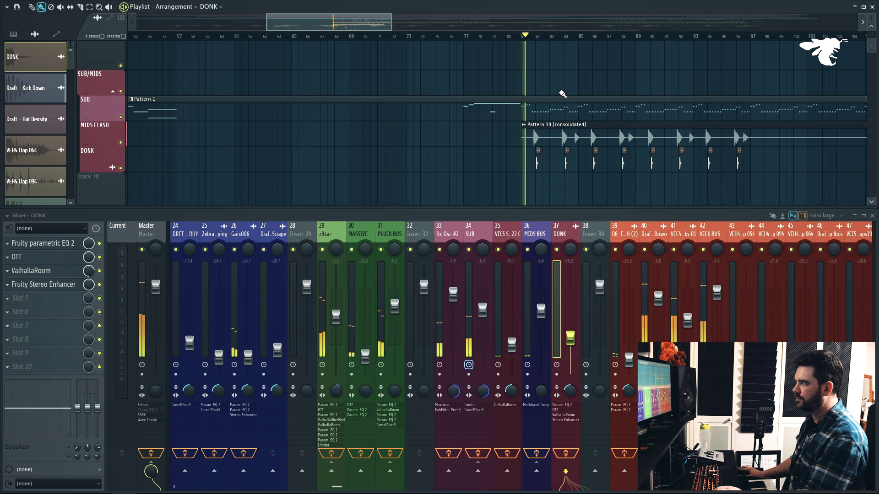
pyautogui.scroll(3, 572, 108)
pyautogui.keyDown('ctrl'); pyautogui.scroll(5, 576, 114); pyautogui.keyUp('ctrl')
pyautogui.scroll(-3, 578, 117)
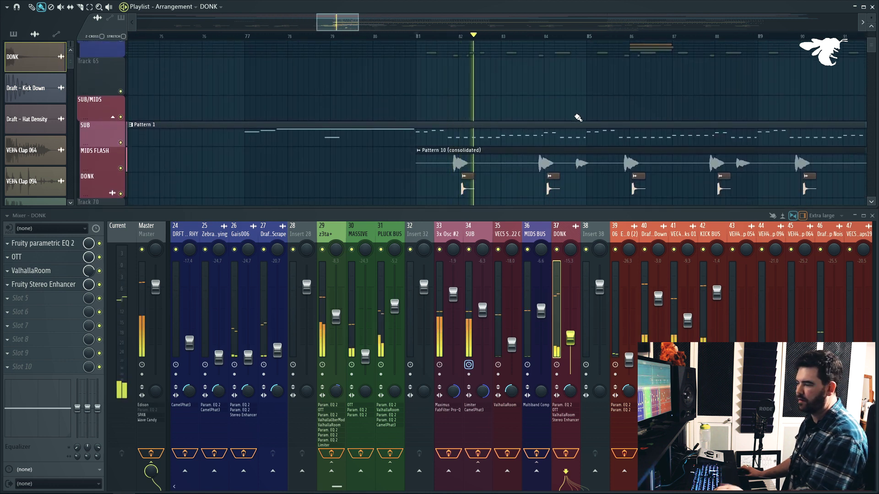
pyautogui.scroll(-1, 581, 123)
pyautogui.keyDown('ctrl'); pyautogui.scroll(-10, 586, 128); pyautogui.keyUp('ctrl')
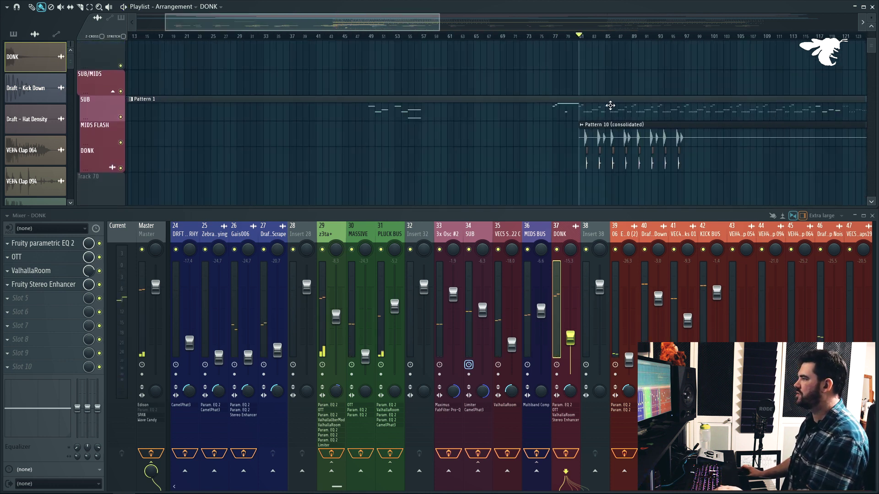
# - Solo the MIDS BUS and DONK channels, add VEC5 Synth Shots 022 C to the solo, and play from just before bar 82
pyautogui.keyDown('ctrl'); pyautogui.scroll(10, 572, 128); pyautogui.keyUp('ctrl')
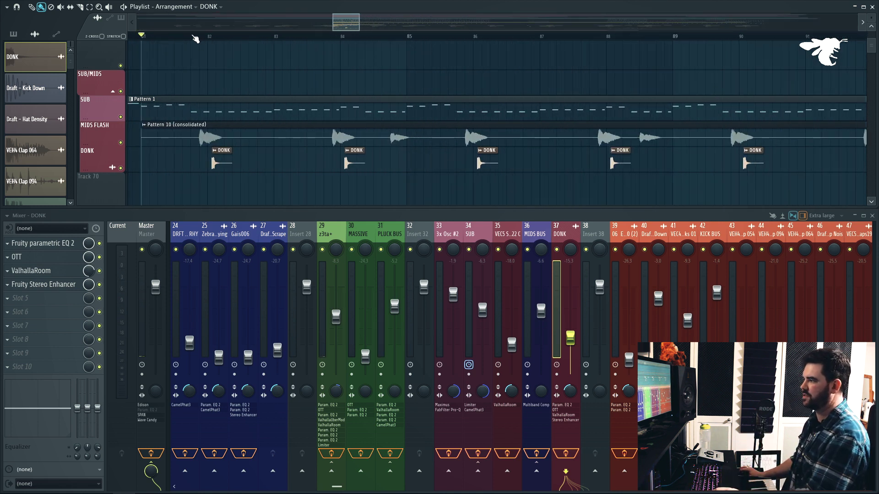
pyautogui.rightClick(527, 250)
pyautogui.press('space')
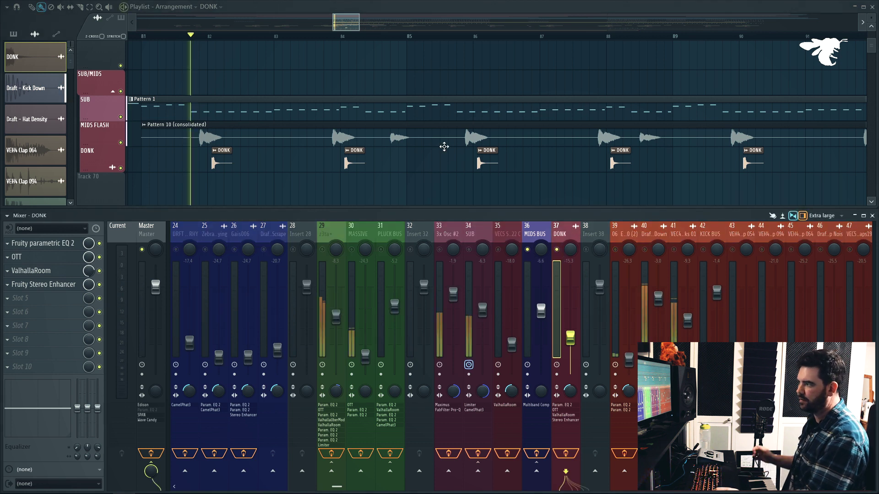
pyautogui.press('space')
pyautogui.click(209, 130)
pyautogui.press('space')
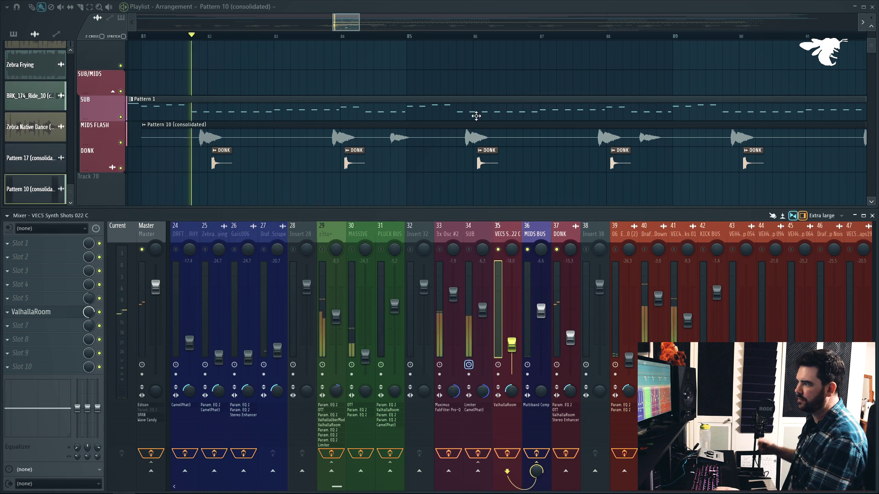
pyautogui.press('space')
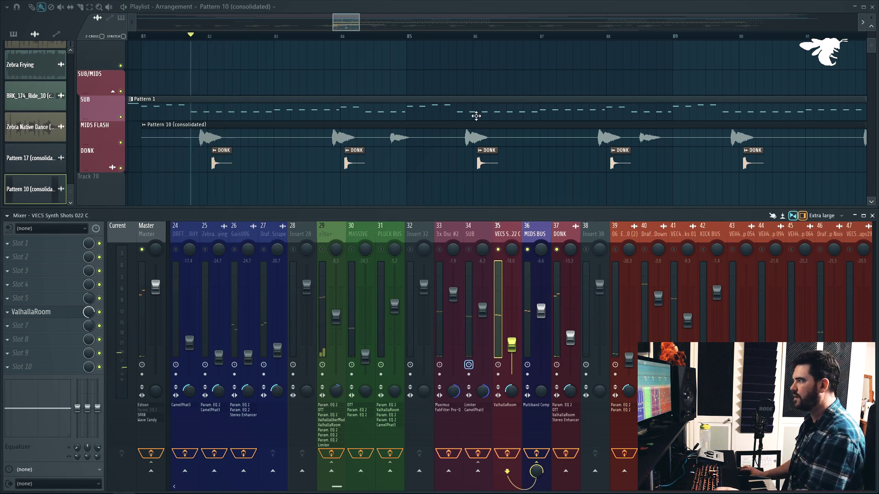
# - Replay the soloed MIDS FLASH and DONK hits from just before bar 84
pyautogui.click(325, 36)
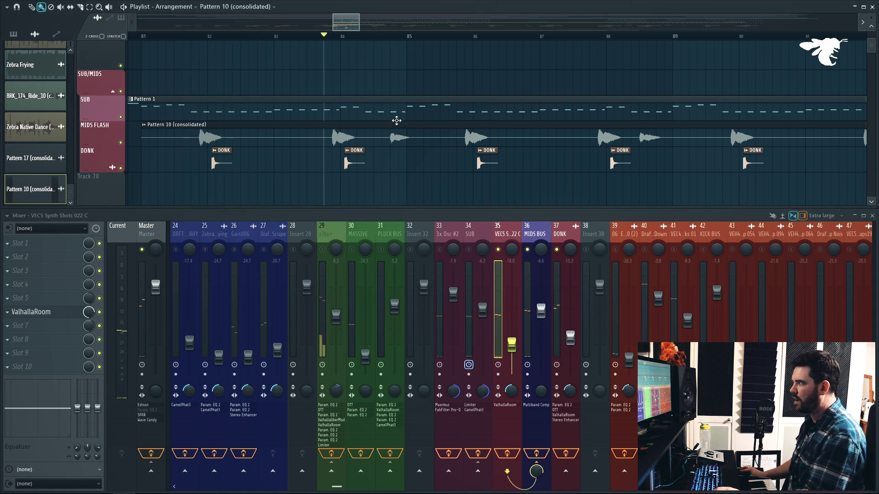
pyautogui.click(390, 37)
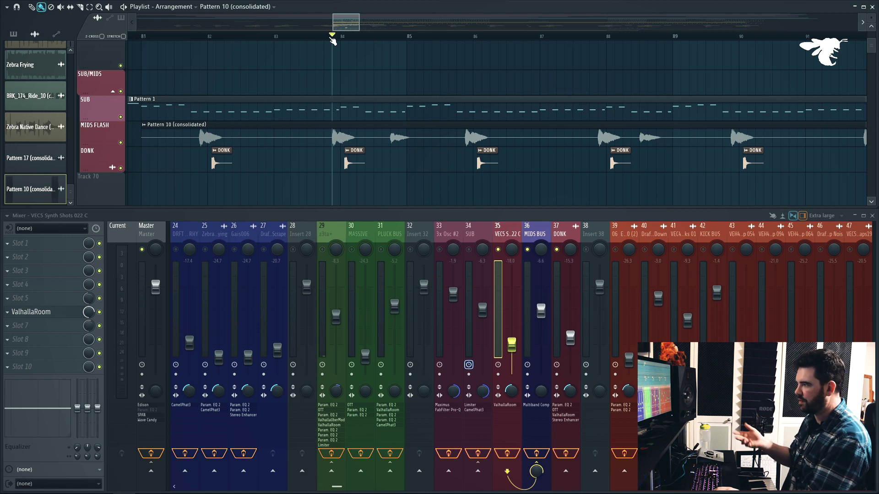
pyautogui.press('space')
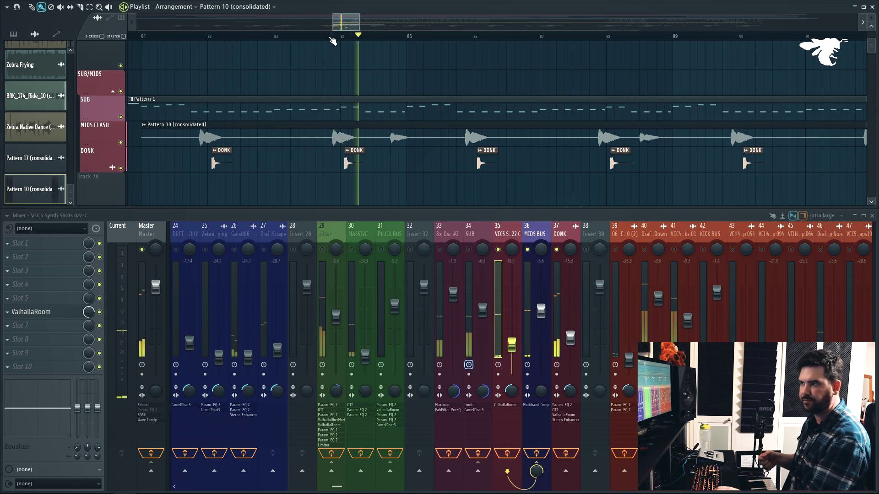
pyautogui.press('space')
pyautogui.press('space')
pyautogui.press('space')
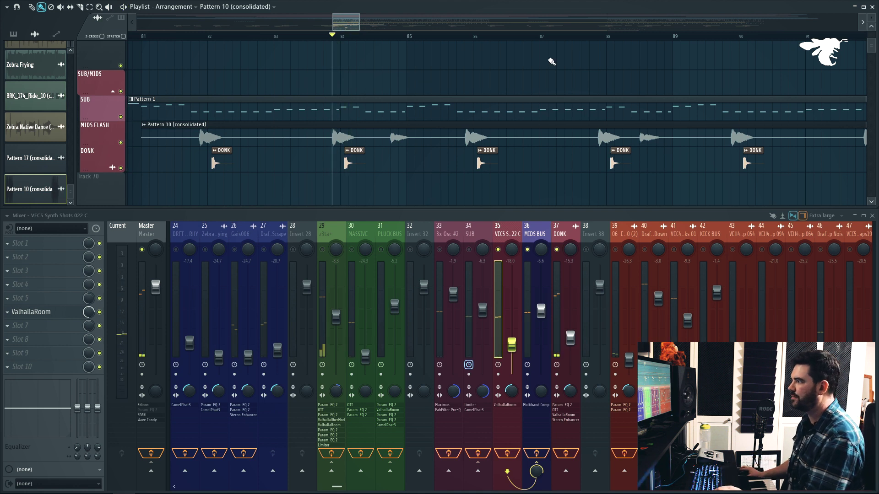
# - Collapse the SUB/MIDS track group, expand the WTF ARE THESE?! group, and review its automation and Pattern 2 clips across the arrangement
pyautogui.keyDown('ctrl'); pyautogui.scroll(-3, 476, 73); pyautogui.keyUp('ctrl')
pyautogui.click(113, 92)
pyautogui.scroll(-3, 400, 110)
pyautogui.click(113, 100)
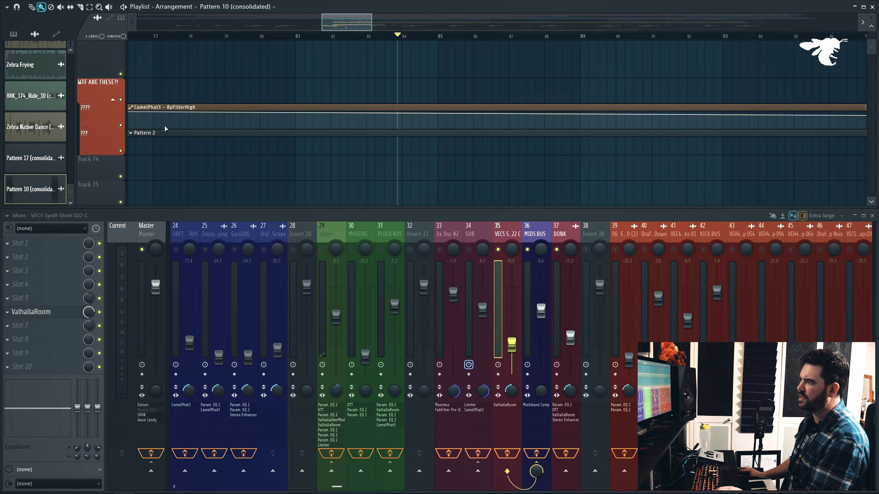
pyautogui.keyDown('ctrl'); pyautogui.scroll(-10, 236, 122); pyautogui.keyUp('ctrl')
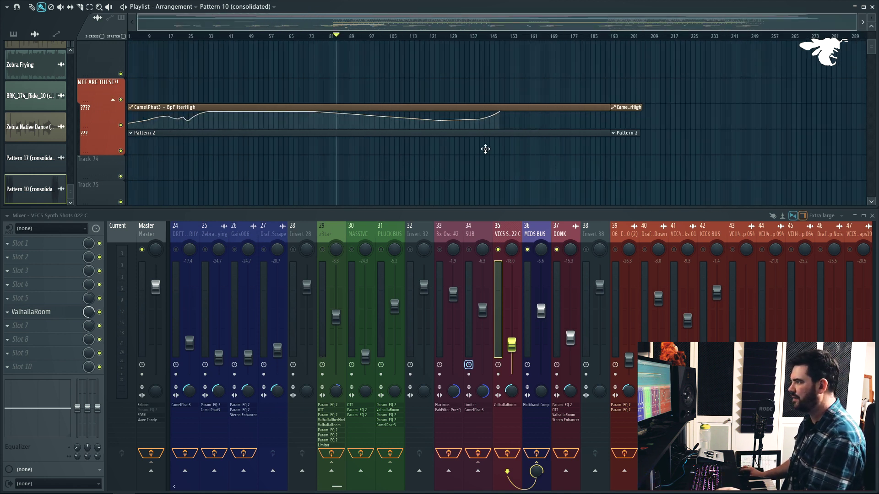
pyautogui.scroll(3, 246, 109)
pyautogui.scroll(2, 298, 130)
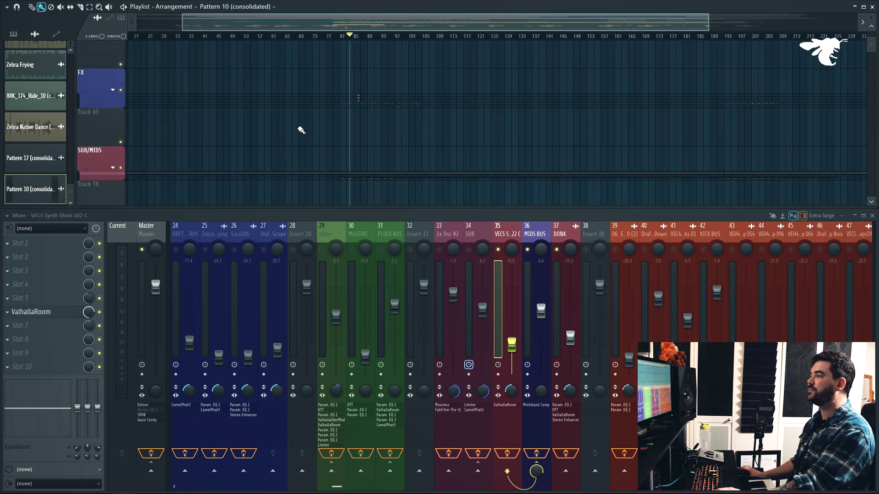